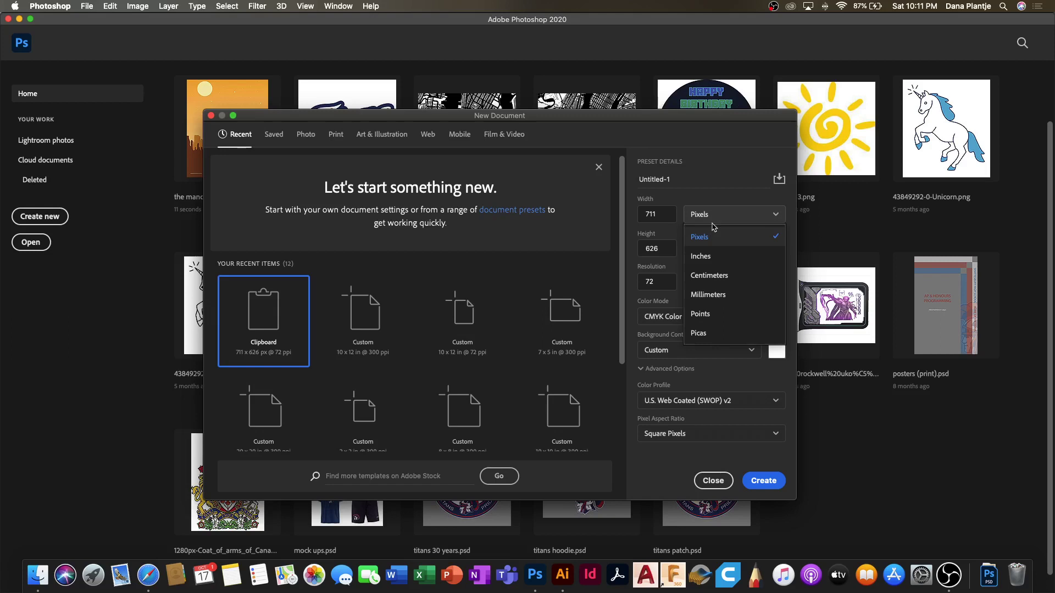
Create a new document 10 inches wide and 12 inches high at 300 pixels/inch with transparent background contents.
click(701, 263)
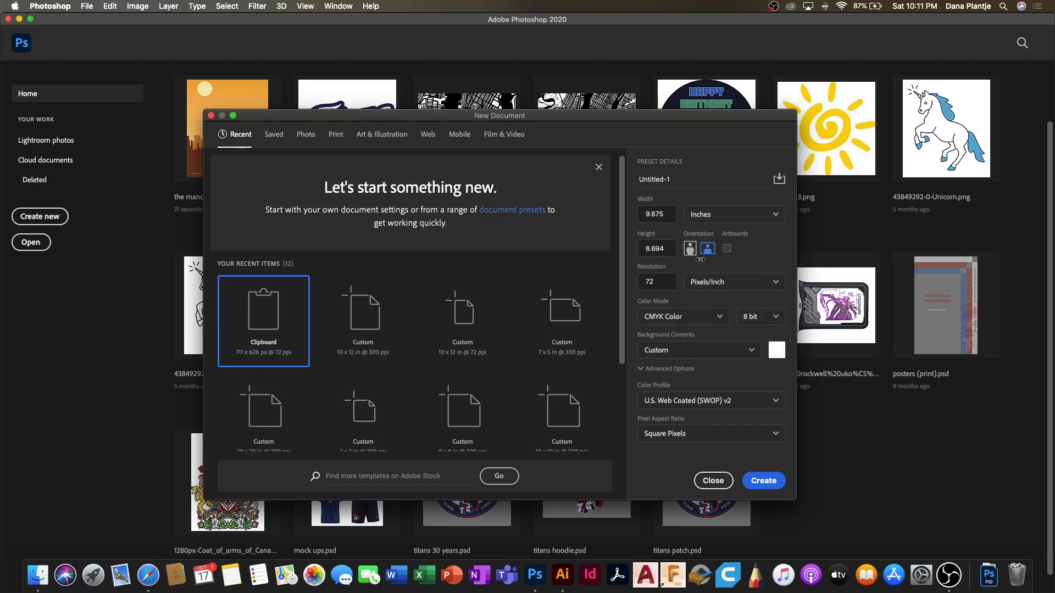
double_click(667, 214)
text(10)
double_click(668, 249)
text(12)
double_click(666, 282)
text(300)
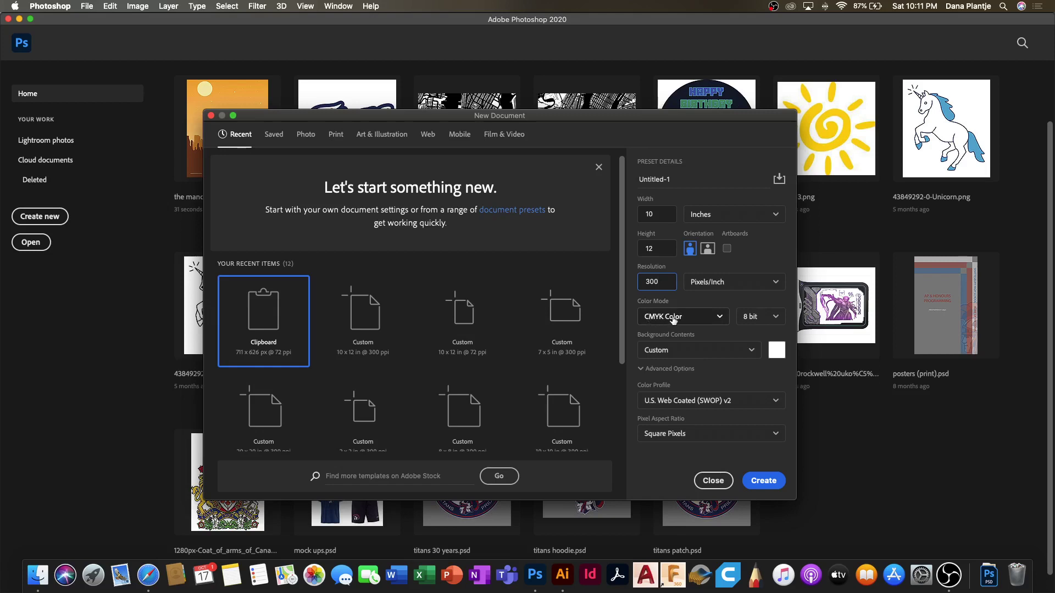
click(672, 350)
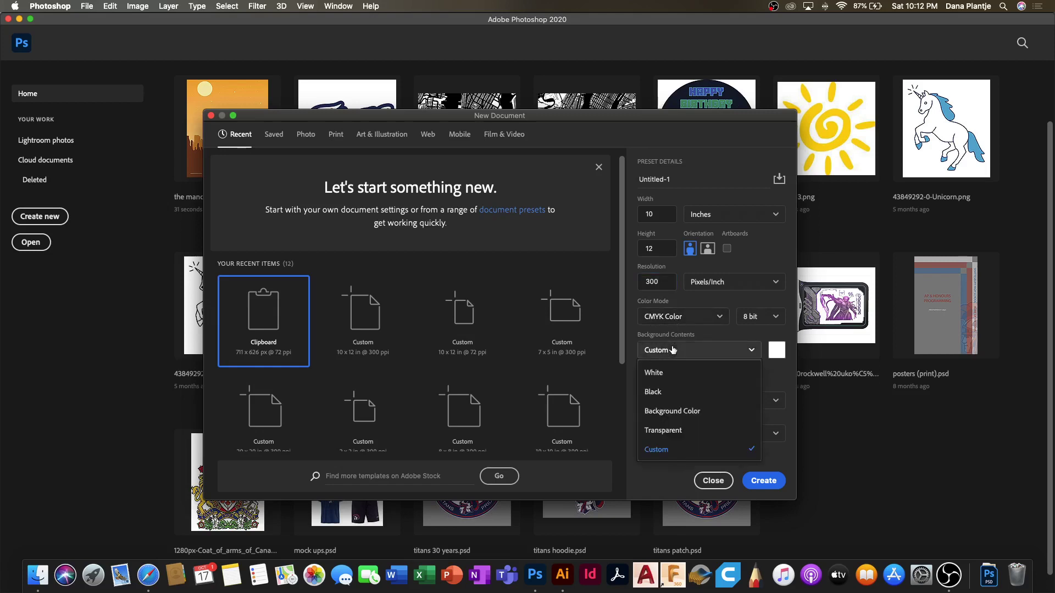
click(665, 431)
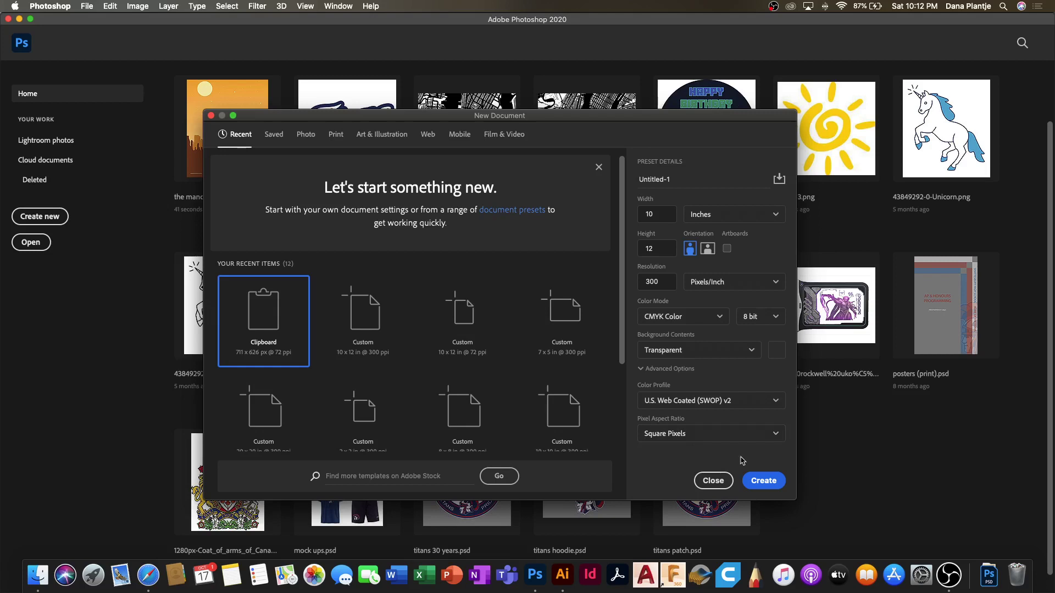
click(761, 482)
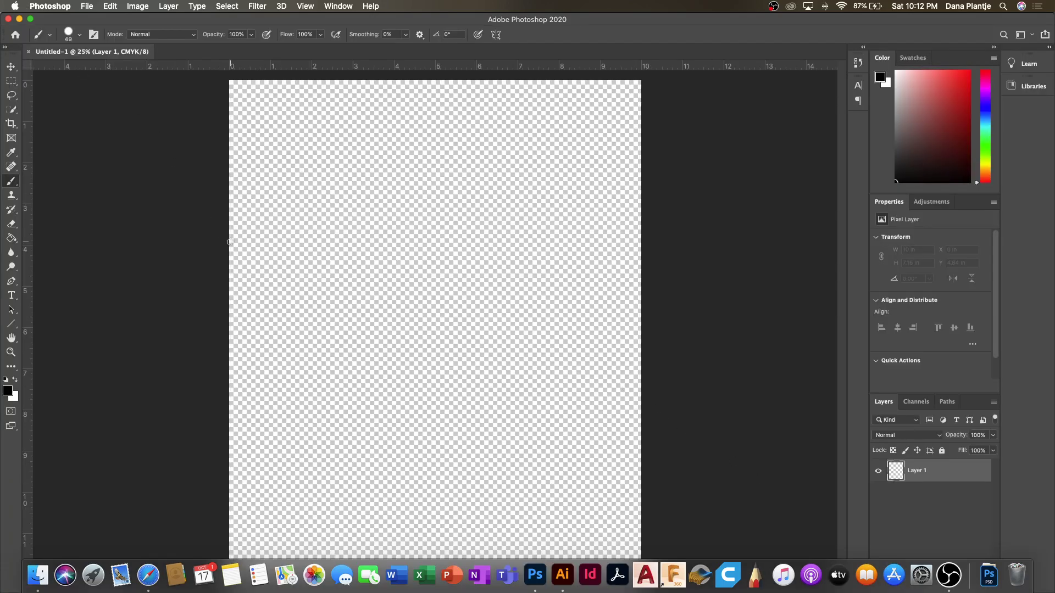
Place the Mandalorian poster image rp18588-1.jpg into the document as an embedded file.
key(super+minus)
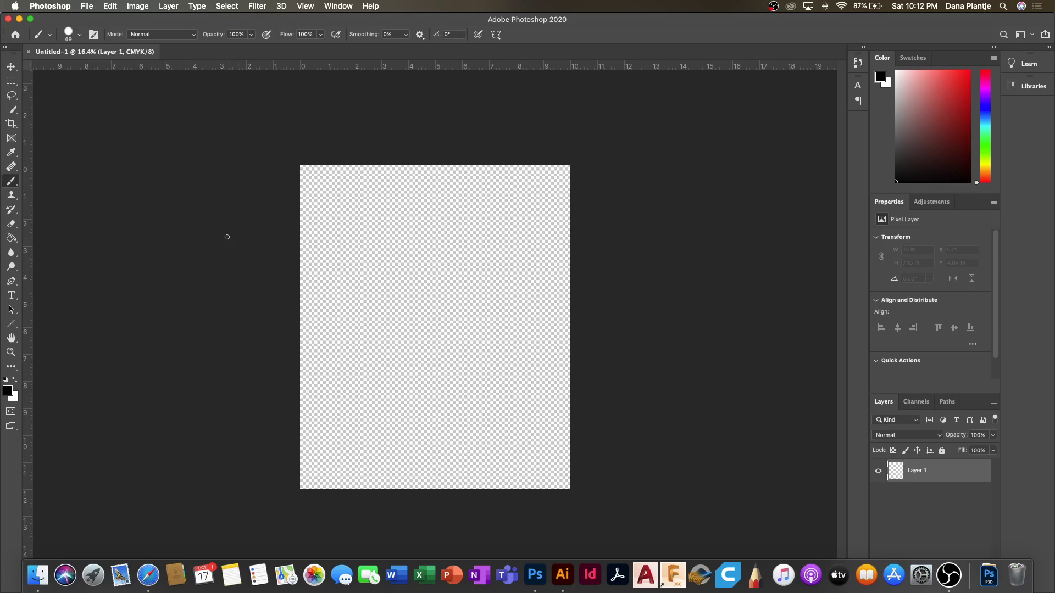
click(88, 6)
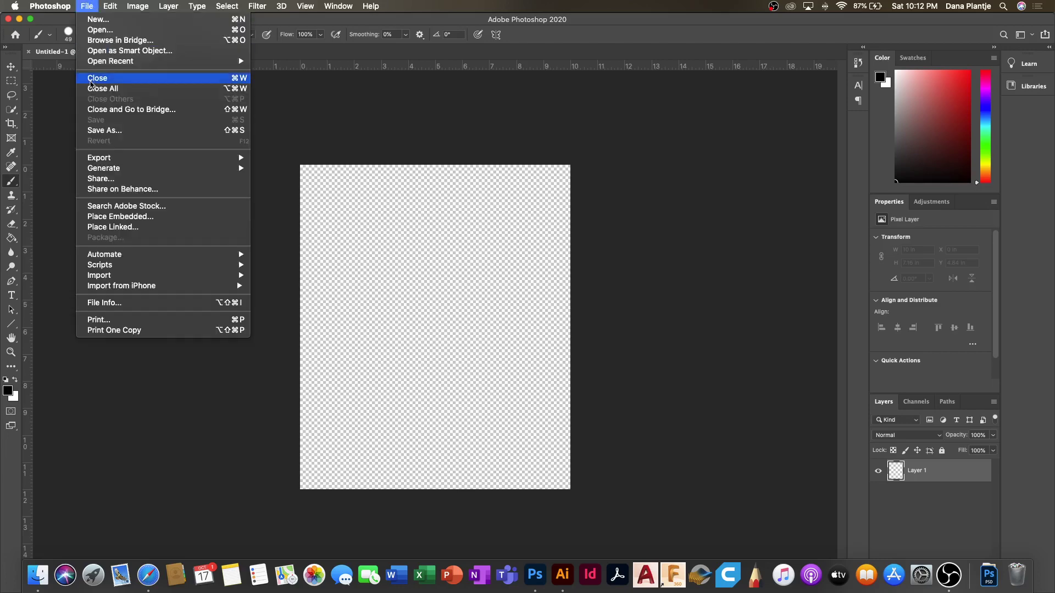
click(114, 218)
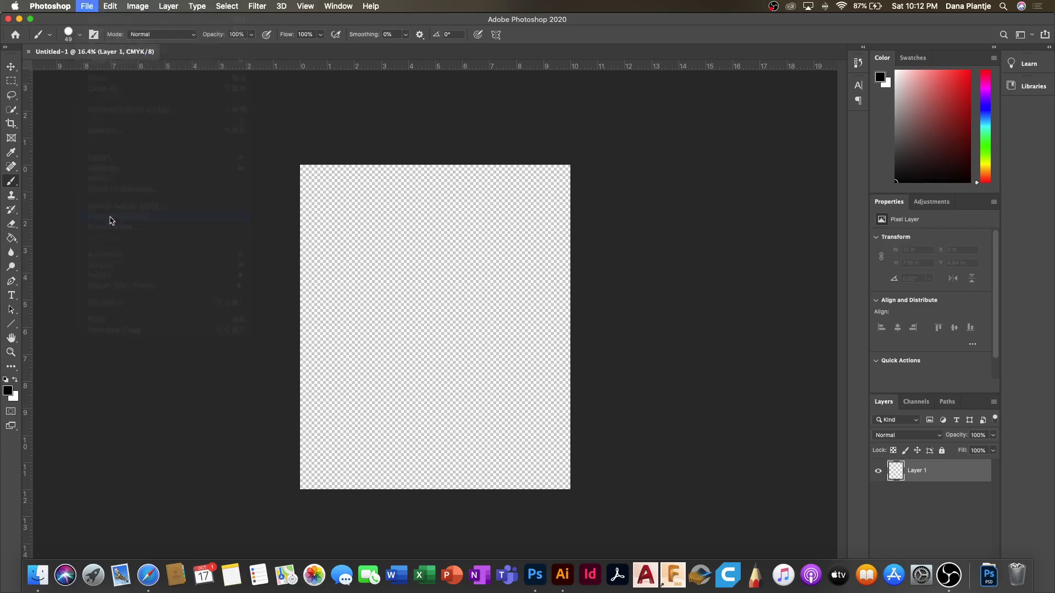
scroll(431, 261, down, 5)
double_click(412, 237)
Scale the placed poster proportionally to about 146% and position it to cover the canvas, then rasterize its layer.
drag(343, 187, 295, 158)
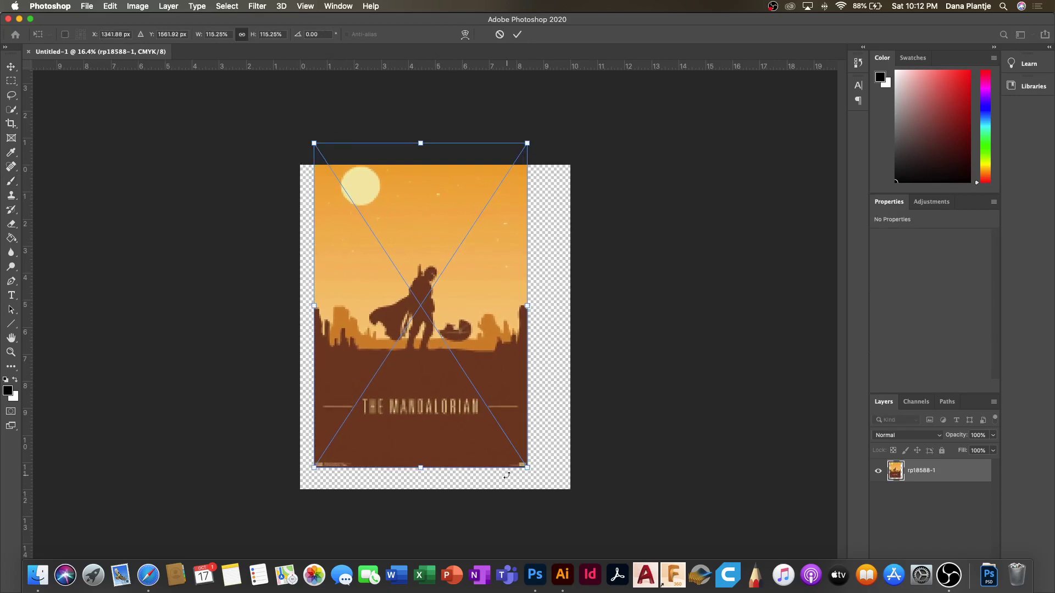
drag(527, 468, 592, 545)
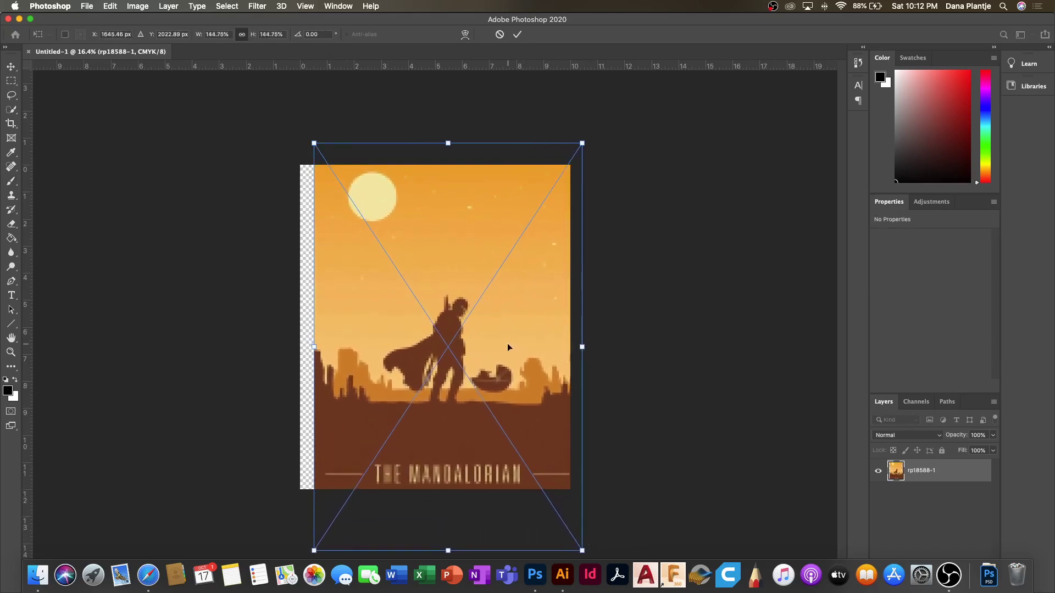
drag(510, 338, 496, 336)
drag(568, 144, 573, 141)
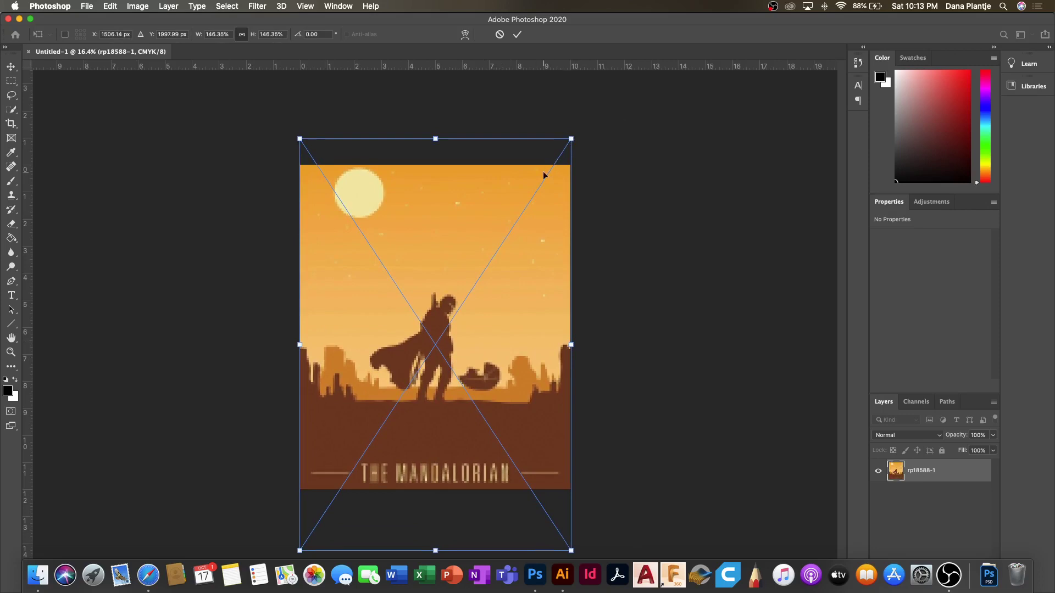
drag(453, 219, 454, 223)
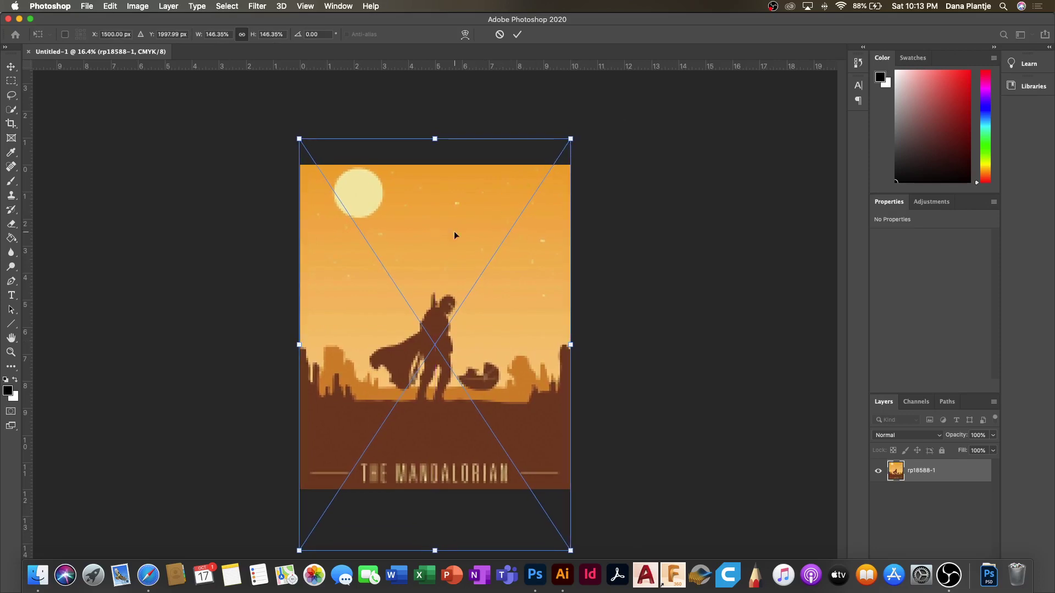
click(517, 34)
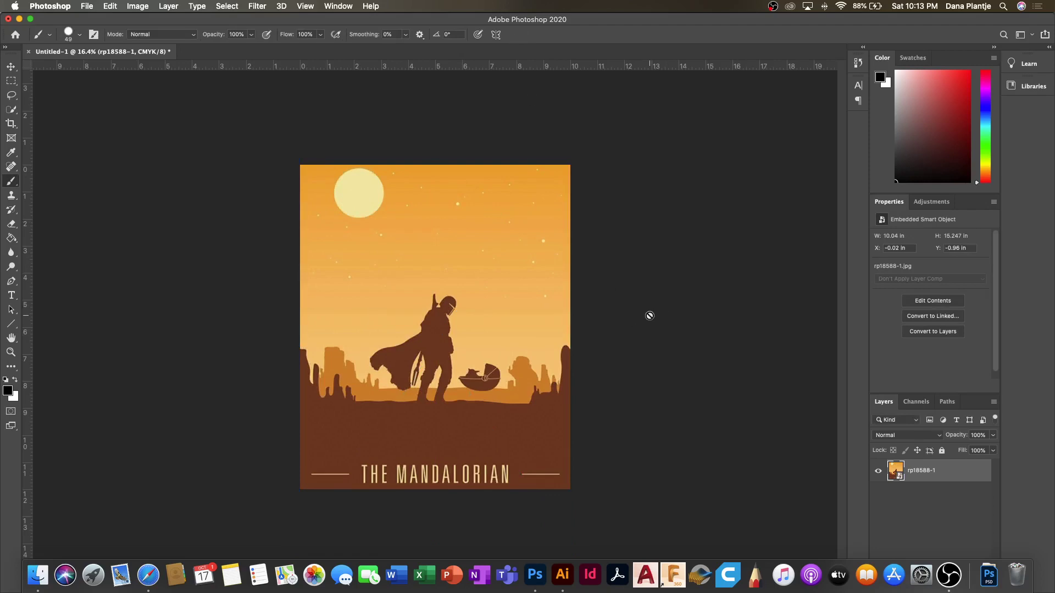
right_click(915, 476)
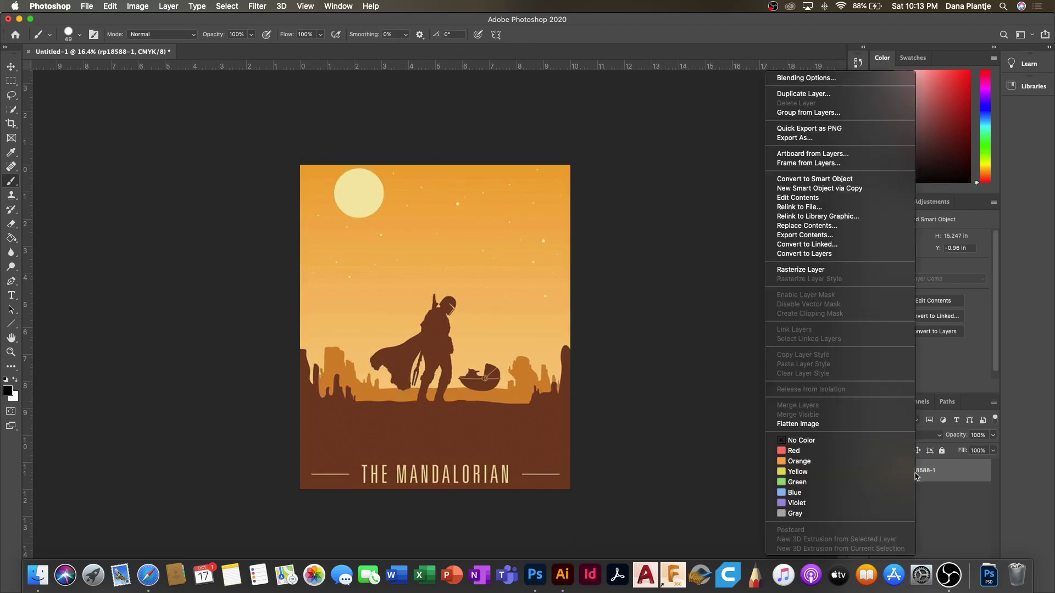
click(824, 270)
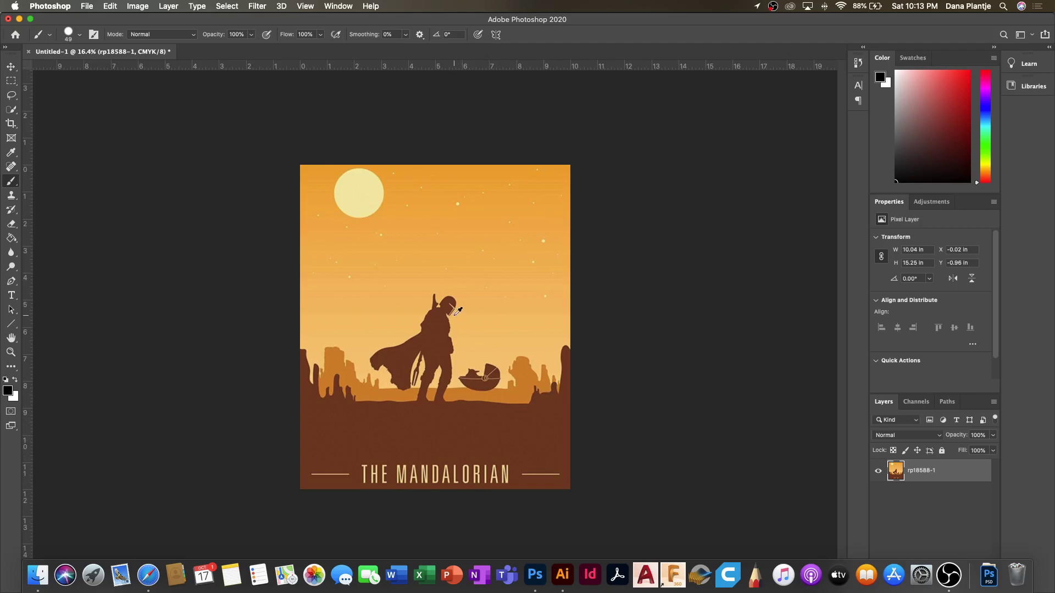
Draw vertical 1 px lines with the Line tool through the first A, the D and the second A of MANDALORIAN.
scroll(456, 311, up, 3)
scroll(456, 311, up, 3)
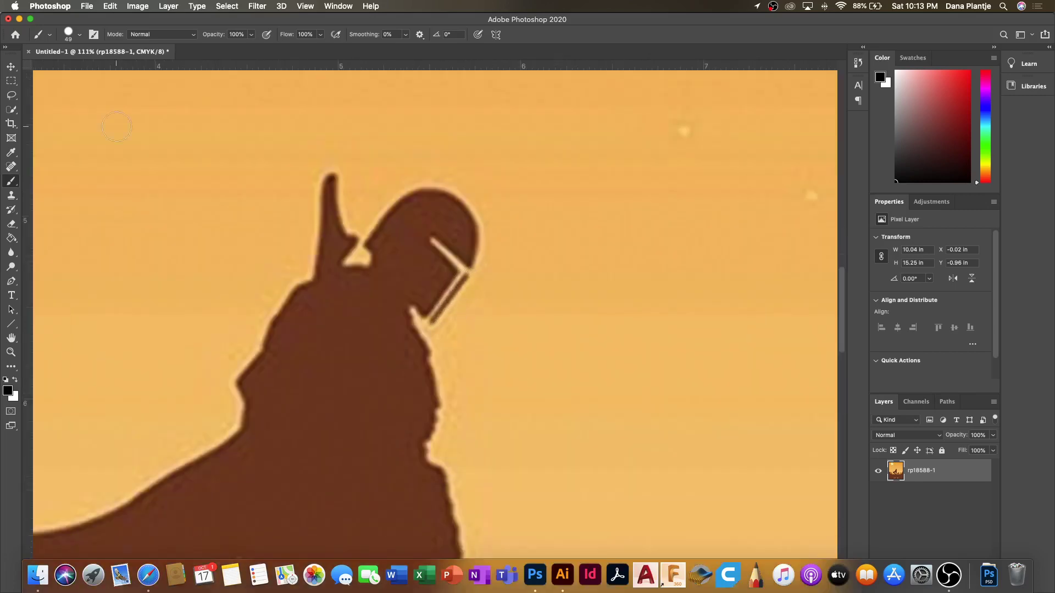
click(11, 66)
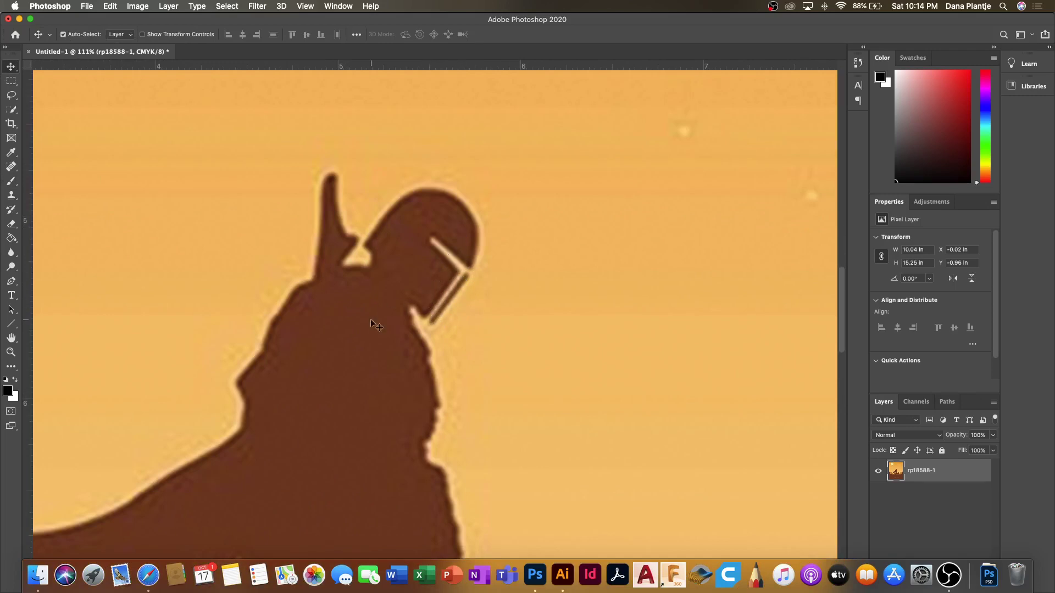
scroll(506, 384, down, 10)
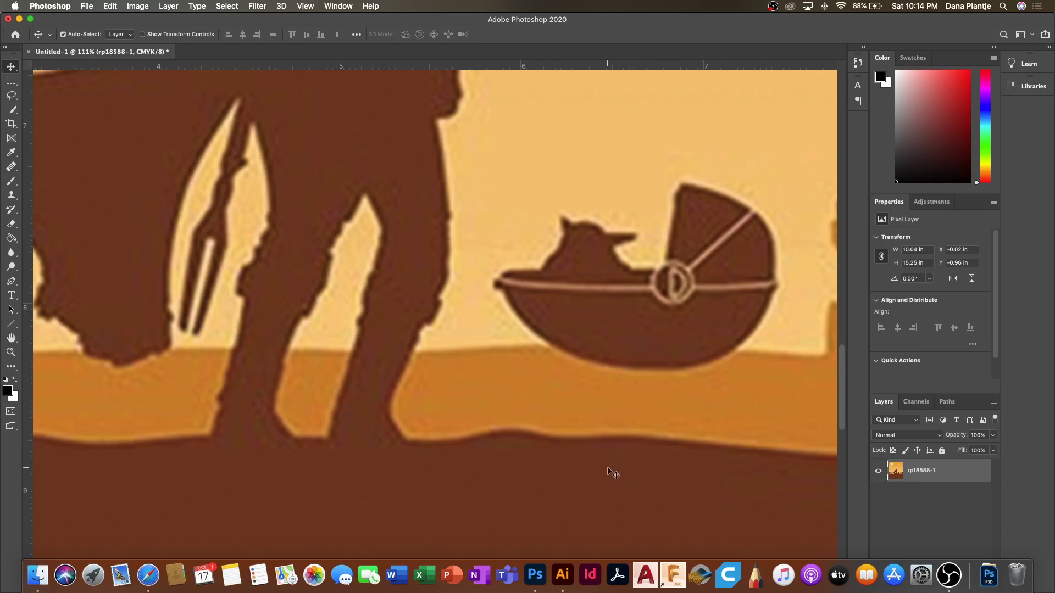
scroll(555, 481, down, 10)
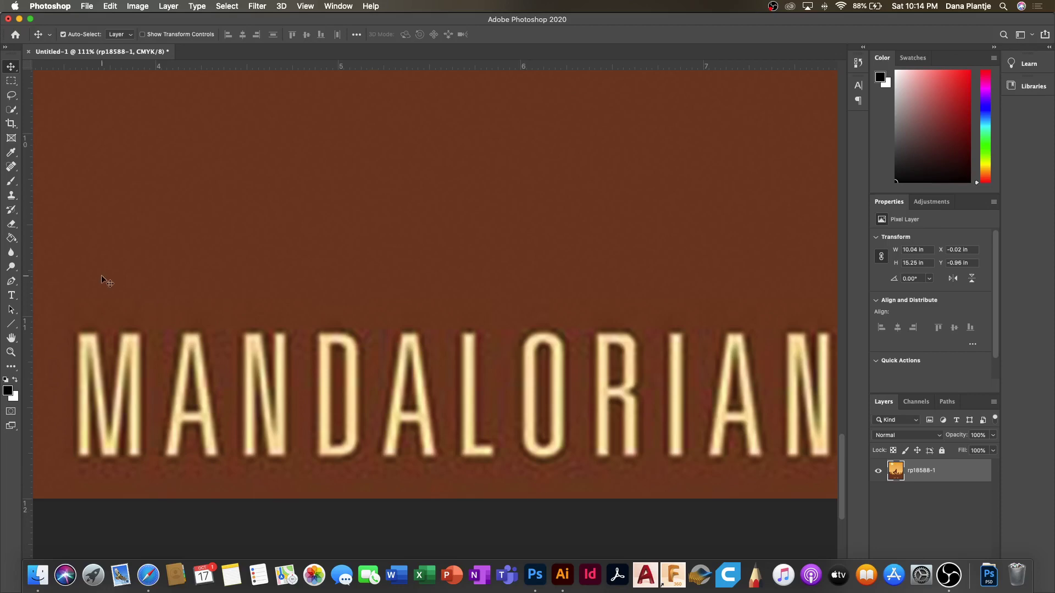
click(7, 326)
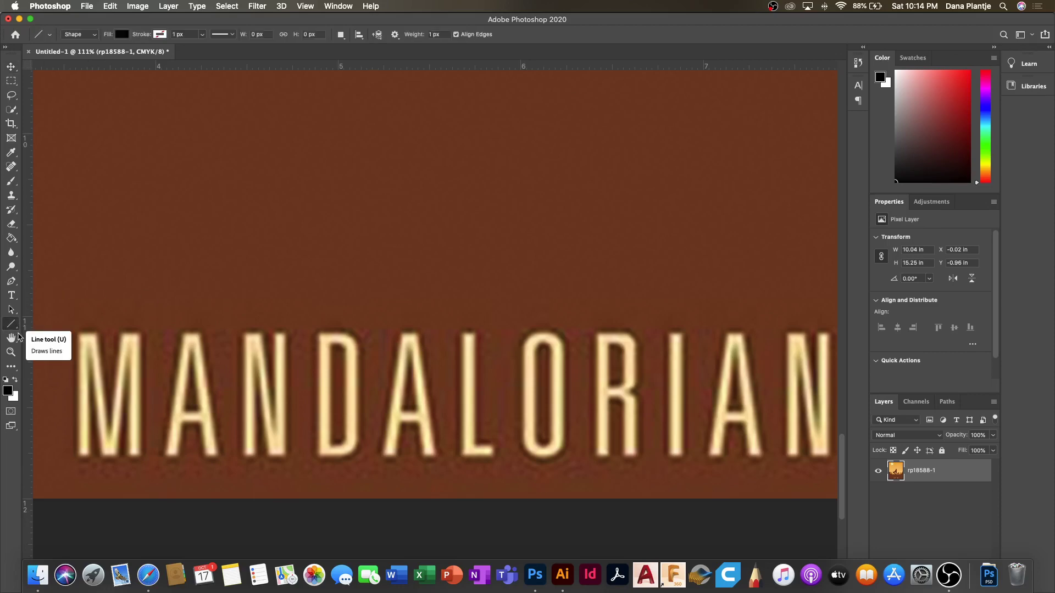
drag(191, 402, 191, 438)
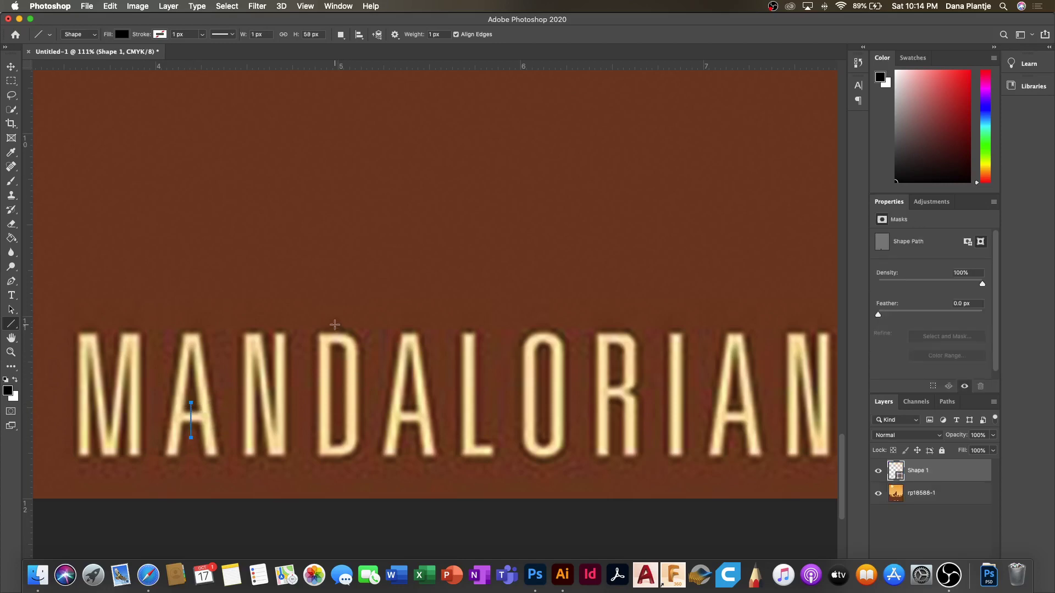
drag(333, 322, 336, 476)
drag(335, 476, 334, 475)
drag(409, 400, 408, 433)
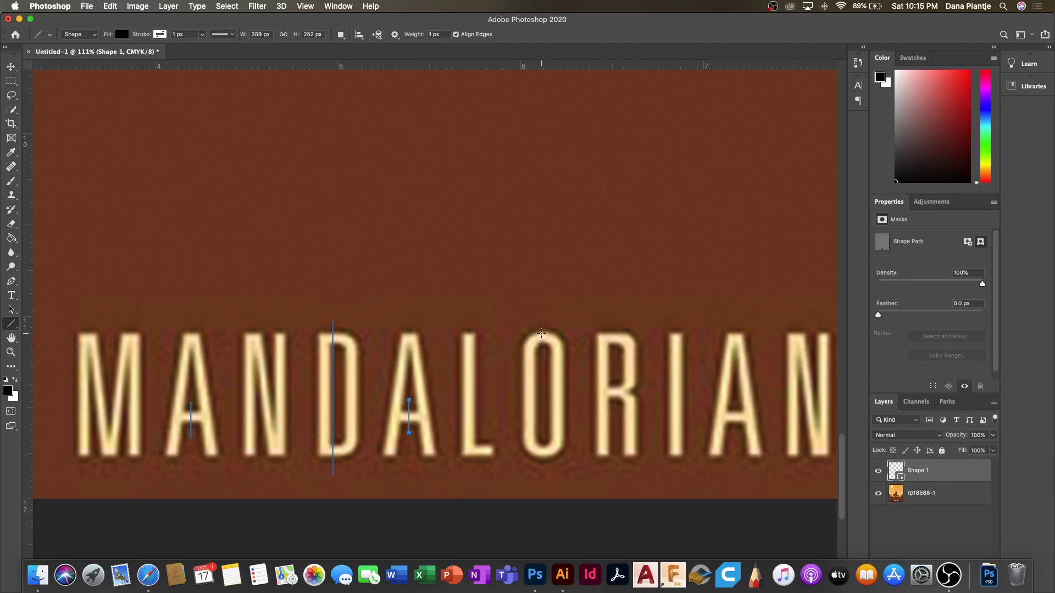
Draw further vertical lines on the same shape layer through the O, the R and the last A of MANDALORIAN.
drag(542, 318, 542, 474)
drag(613, 373, 613, 433)
scroll(614, 433, down, 2)
drag(734, 377, 734, 422)
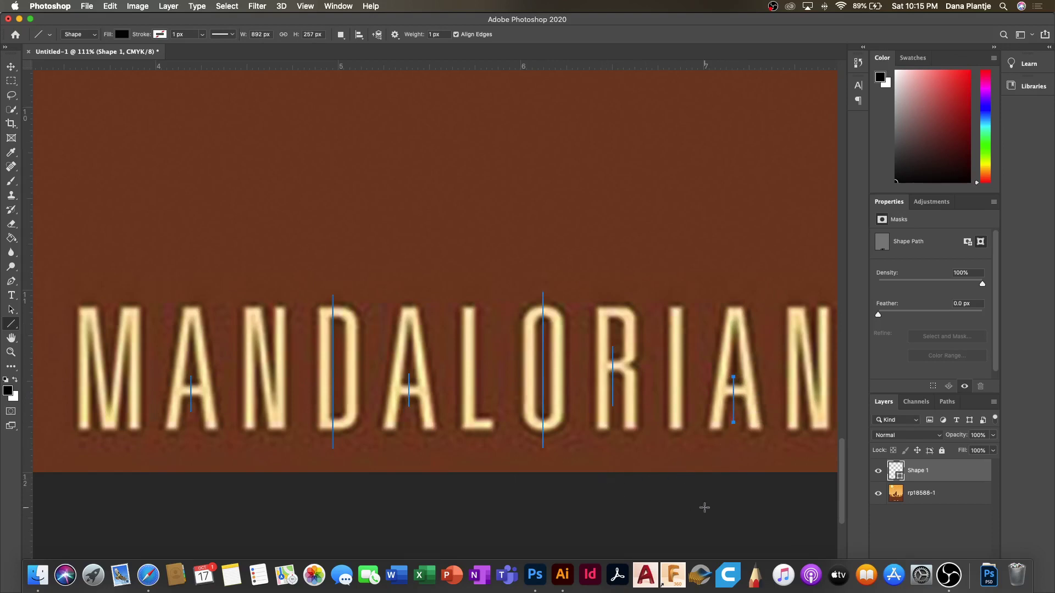
Apply an outside Stroke layer style to the title lines in the poster's brown, #773c20, and adjust the stroke size.
scroll(666, 487, right, 4)
scroll(653, 489, left, 10)
scroll(653, 489, left, 3)
scroll(653, 489, right, 6)
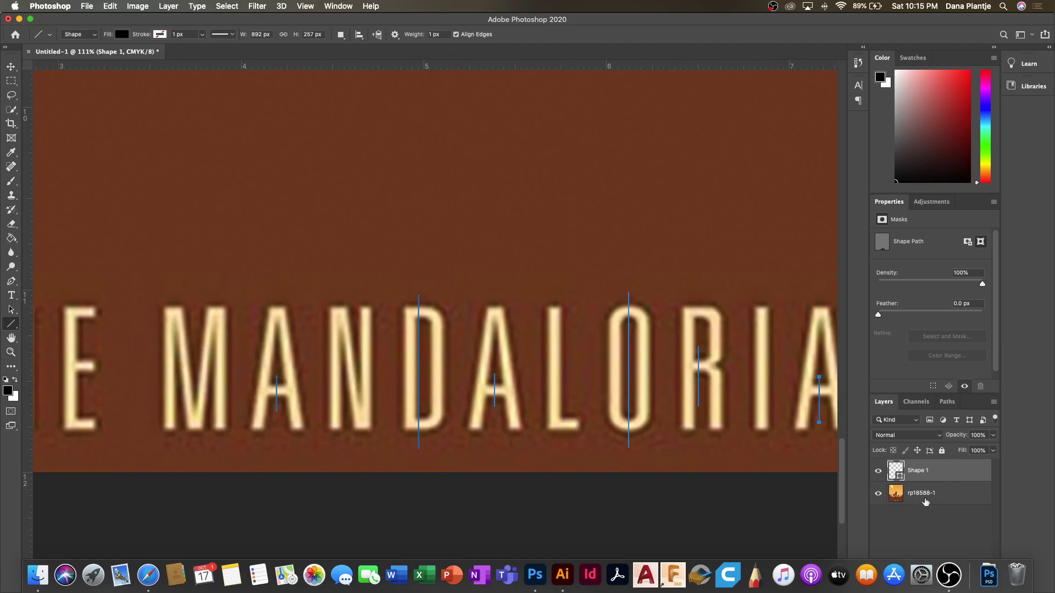
scroll(808, 503, right, 2)
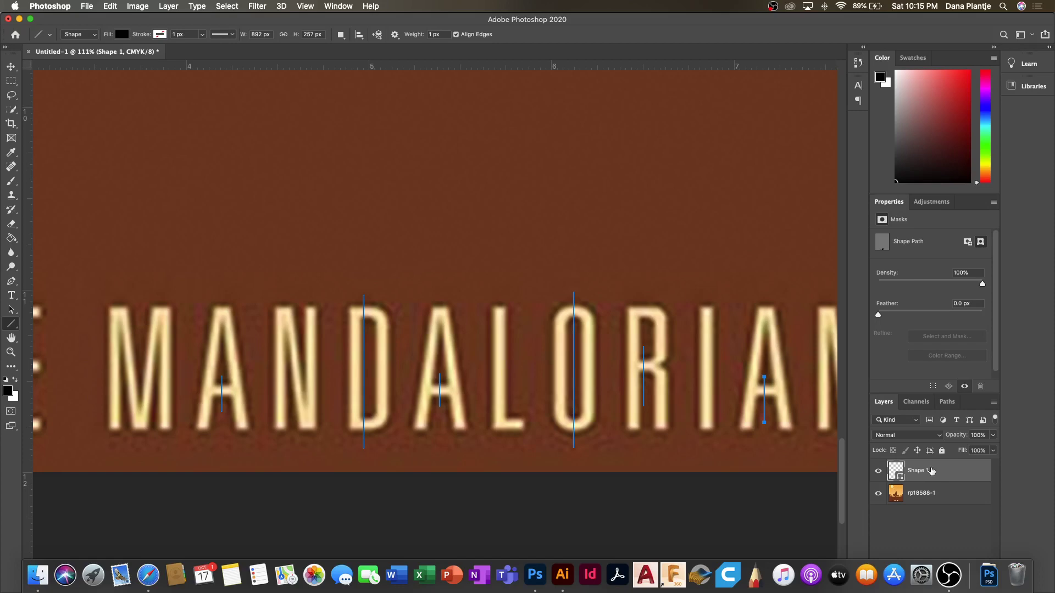
click(169, 7)
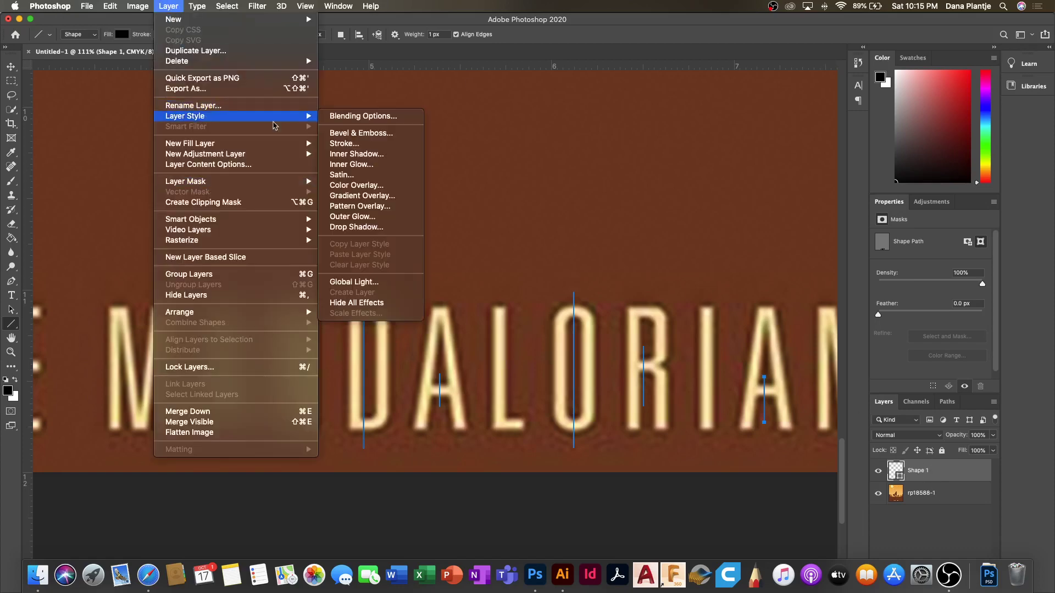
mouse_move(305, 116)
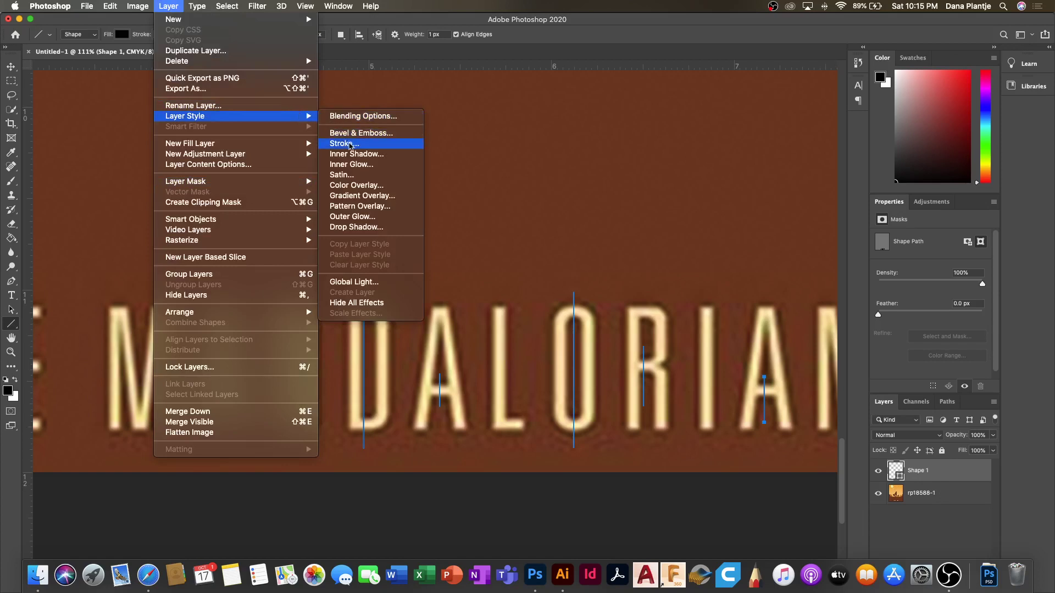
click(349, 144)
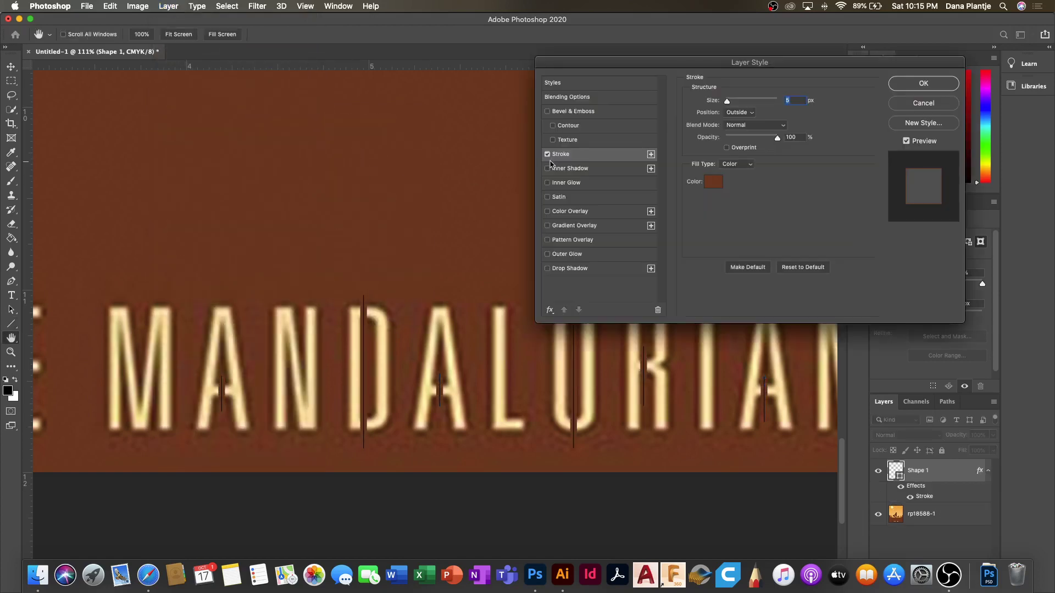
click(712, 182)
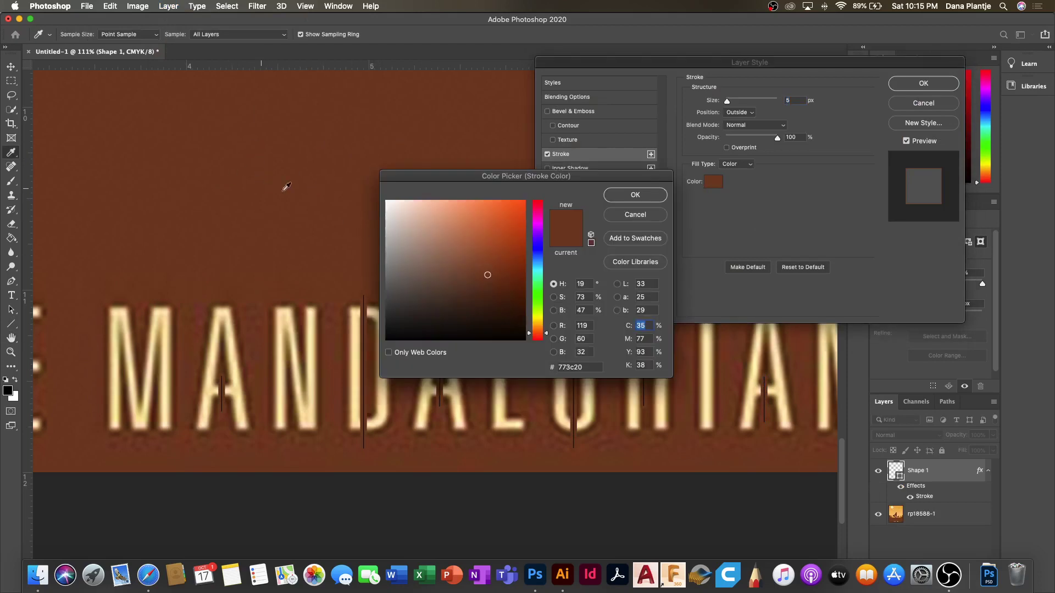
click(644, 199)
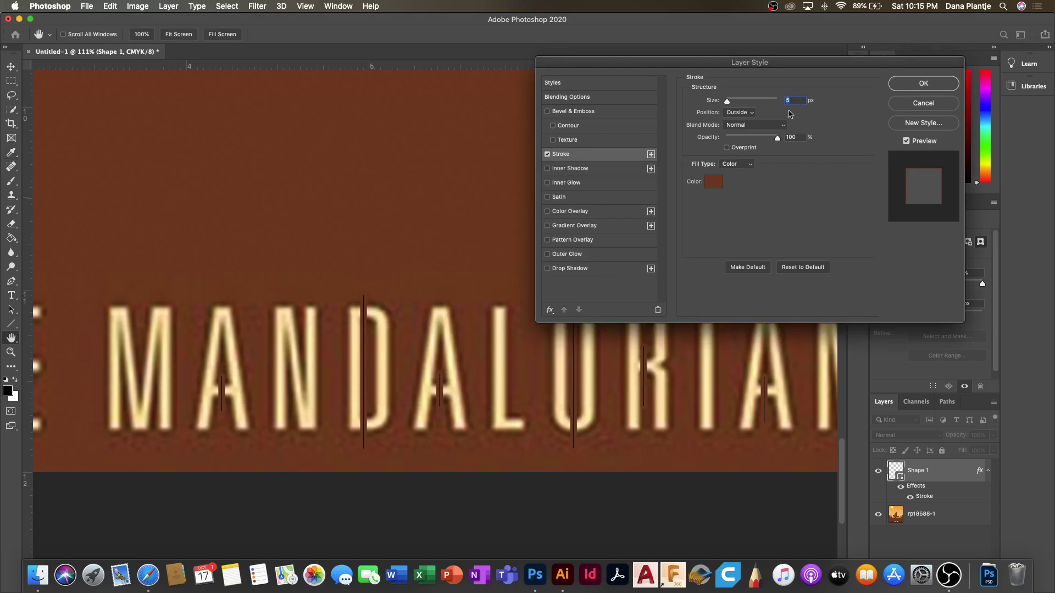
mouse_move(729, 103)
mouse_down()
mouse_move(741, 104)
mouse_move(728, 108)
mouse_up()
click(947, 85)
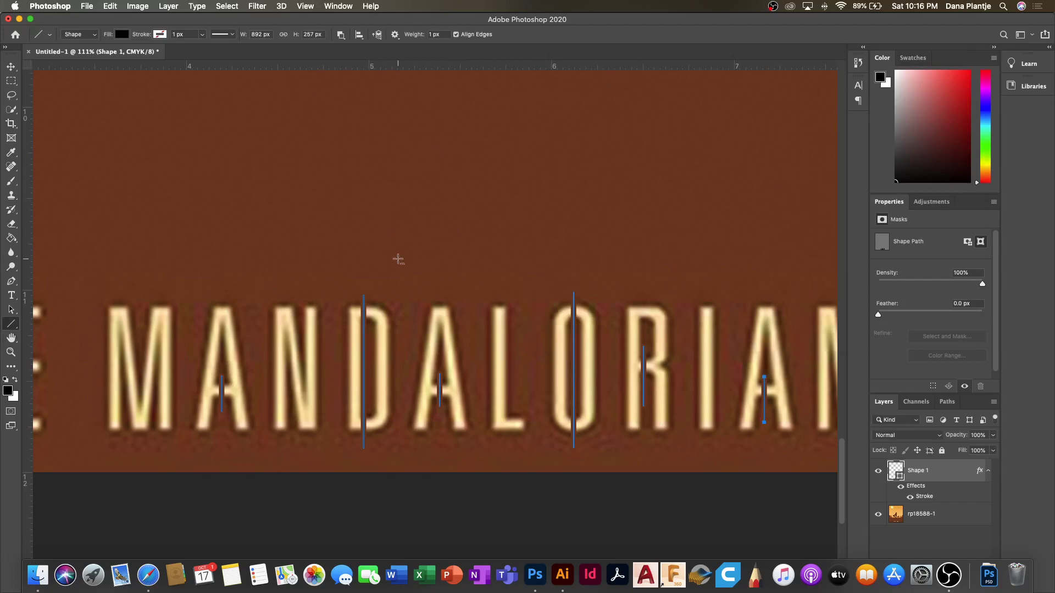
Choose the Brush tool, activate the rp18588-1 poster layer and sample the Mandalorian silhouette's brown, #773b20, as the foreground color.
scroll(399, 260, down, 5)
click(12, 68)
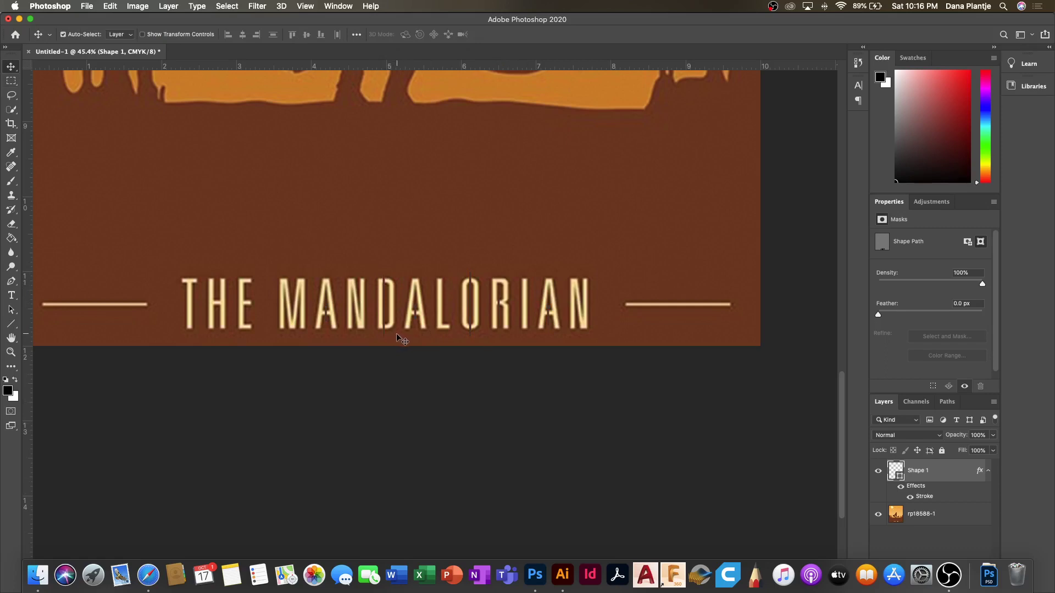
scroll(406, 339, down, 2)
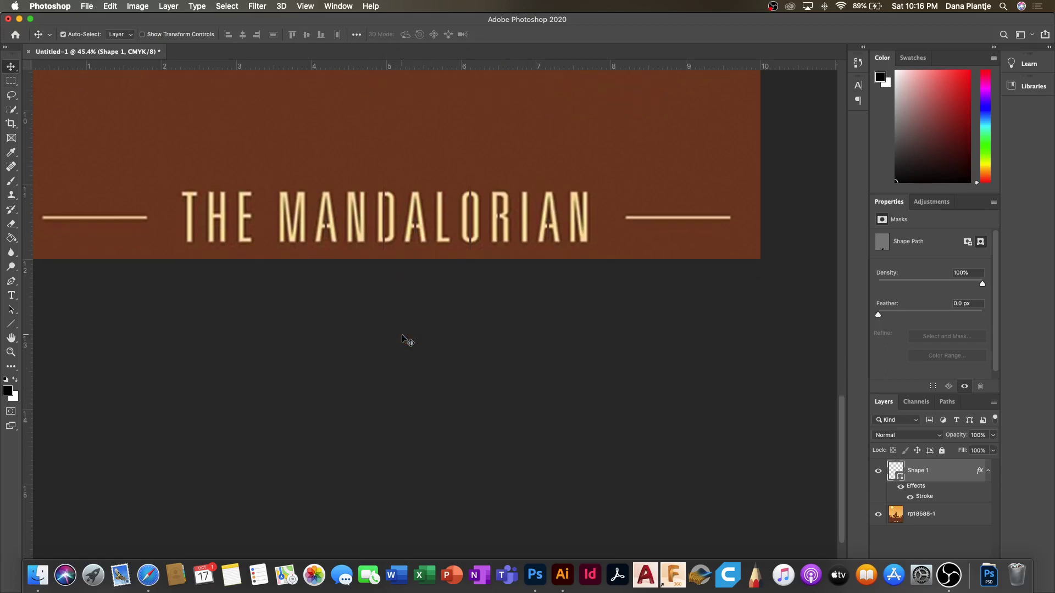
scroll(406, 339, up, 10)
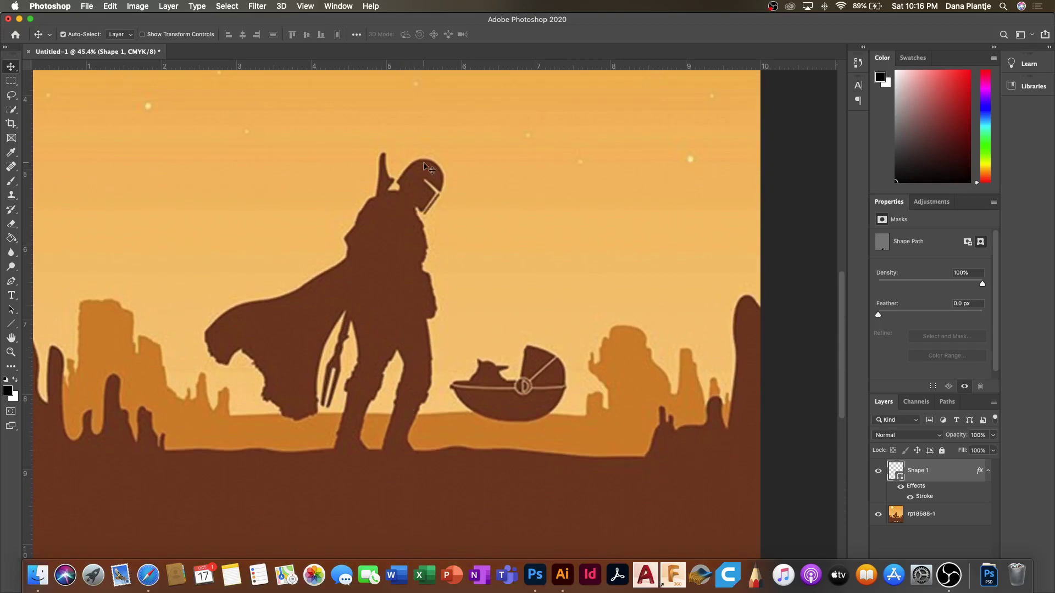
scroll(432, 196, up, 5)
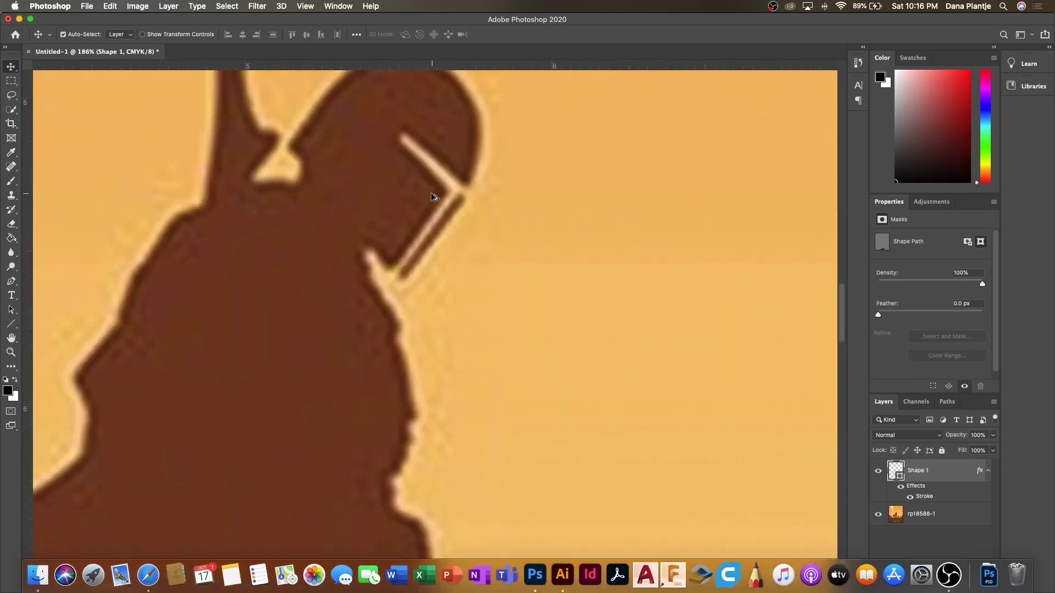
scroll(433, 197, up, 4)
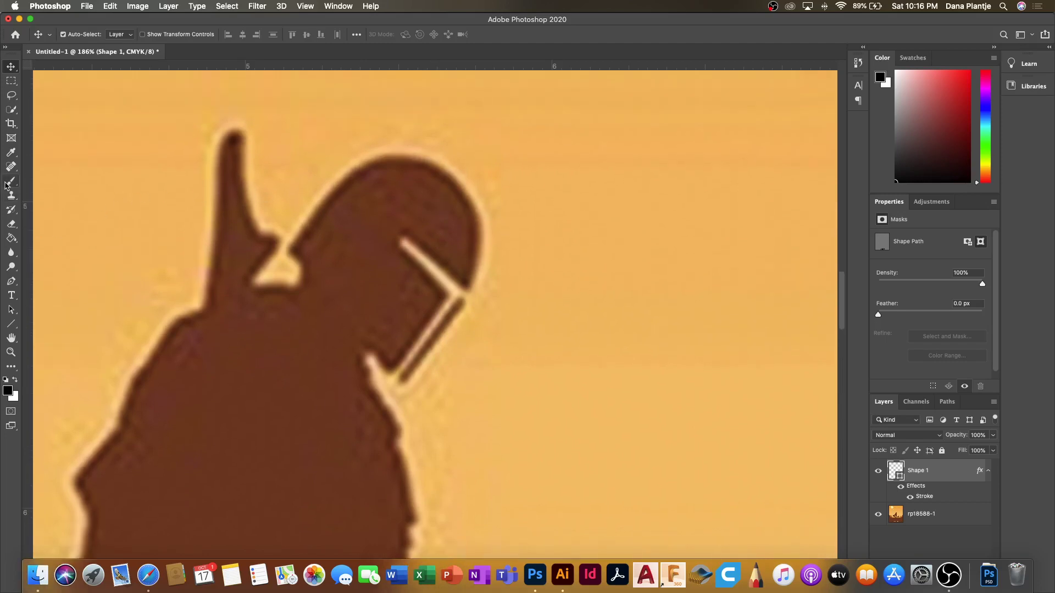
click(11, 181)
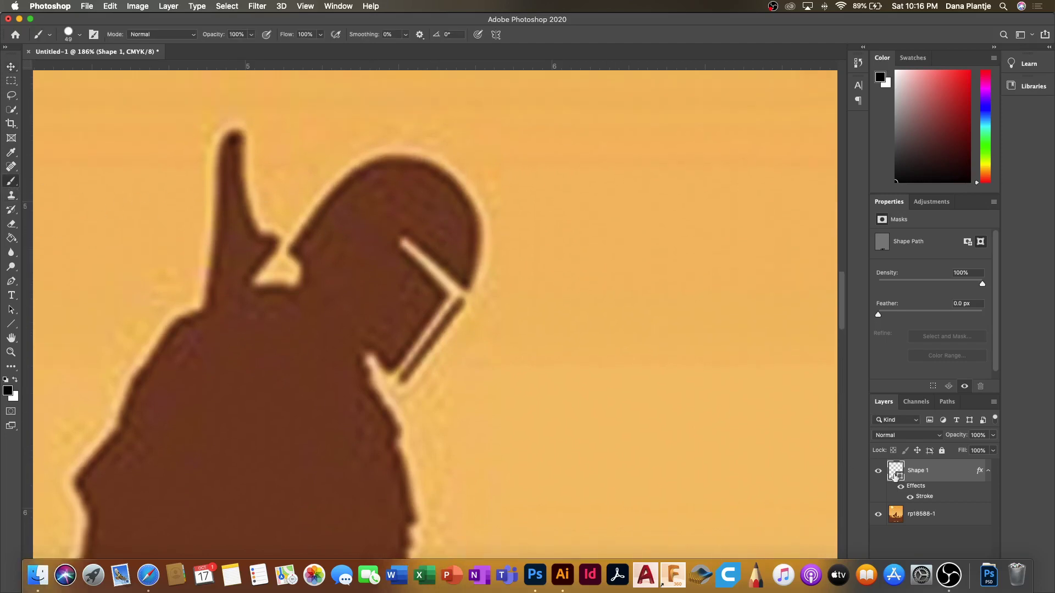
click(921, 516)
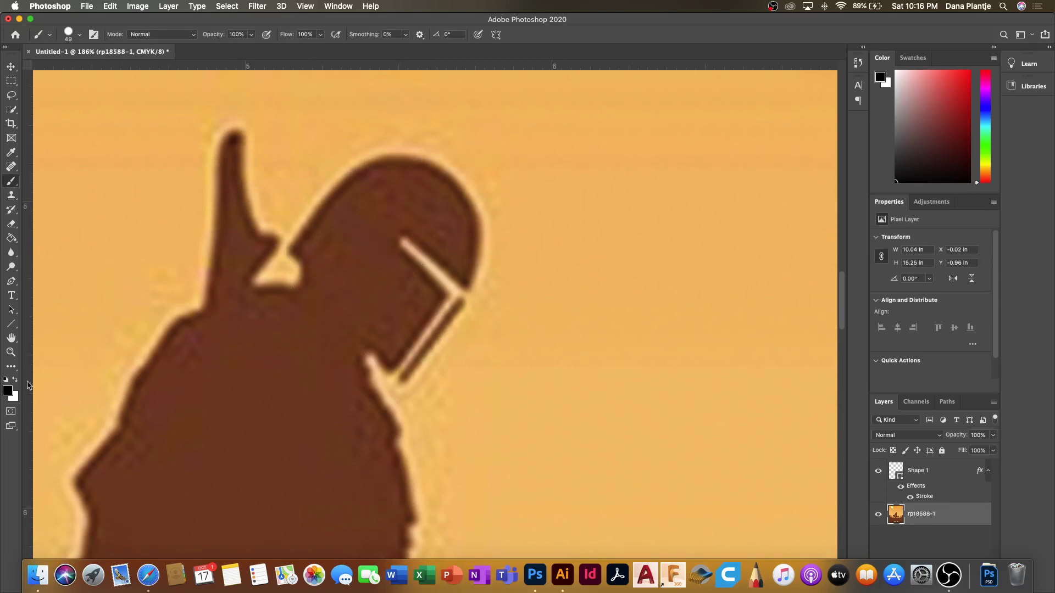
click(7, 391)
click(265, 427)
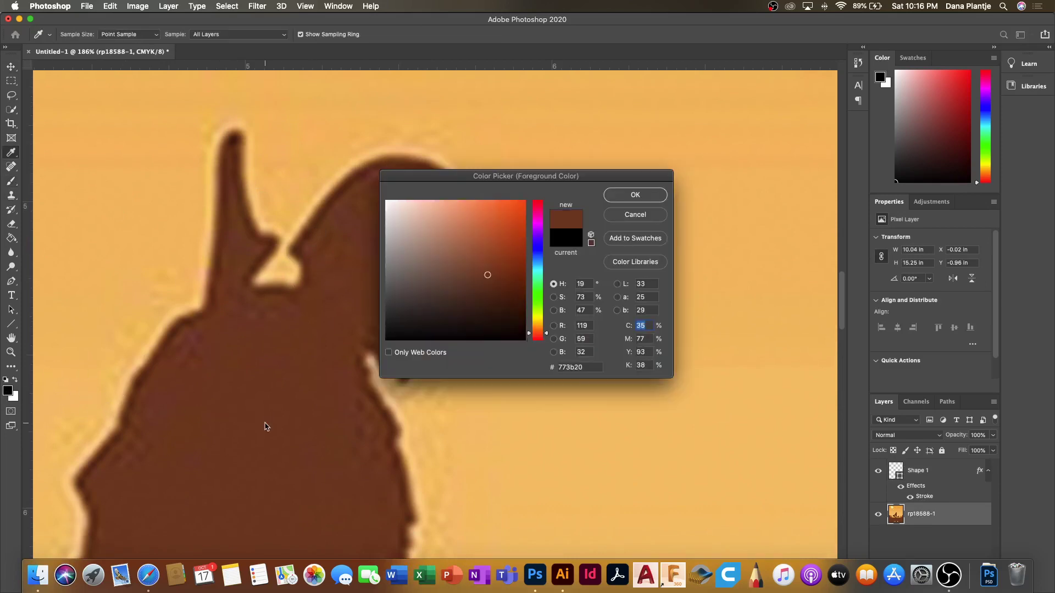
click(635, 195)
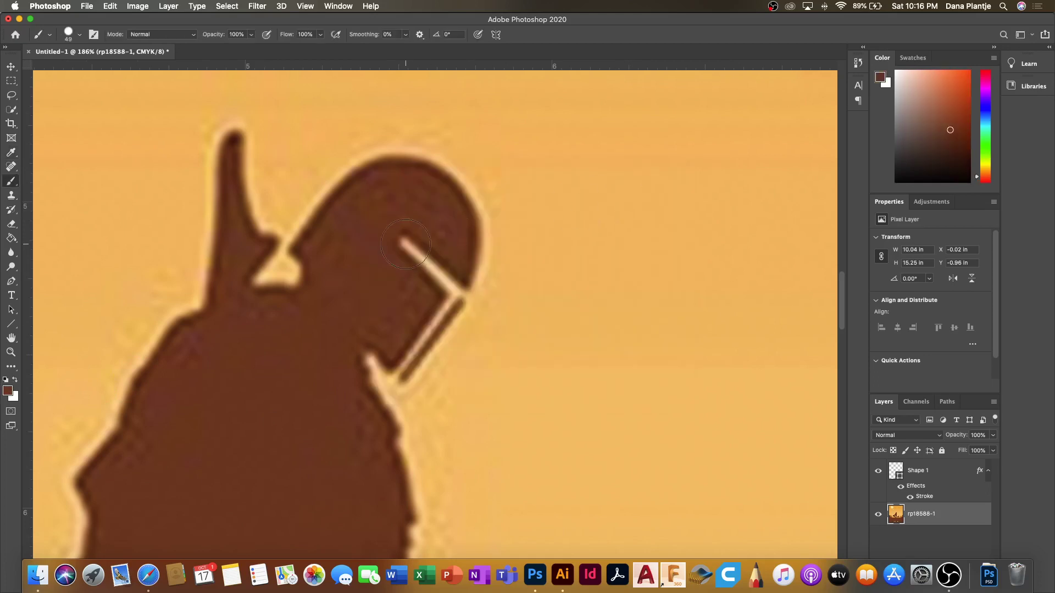
Paint over the light visor lines on the Mandalorian's helmet in brown, starting at 49 px and finishing with a 14 px hard round brush.
drag(442, 287, 409, 321)
right_click(409, 328)
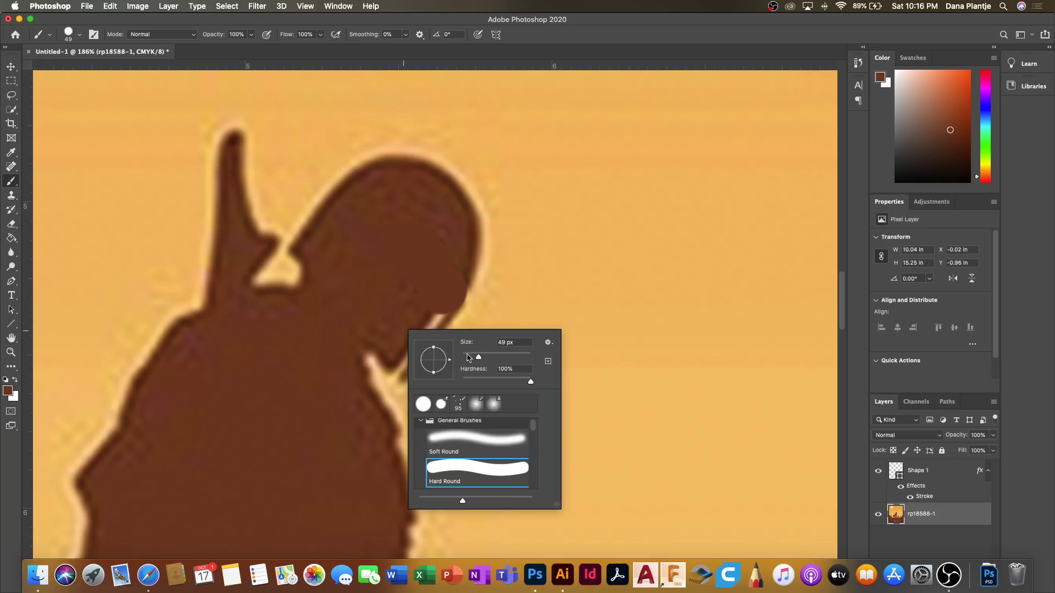
click(468, 357)
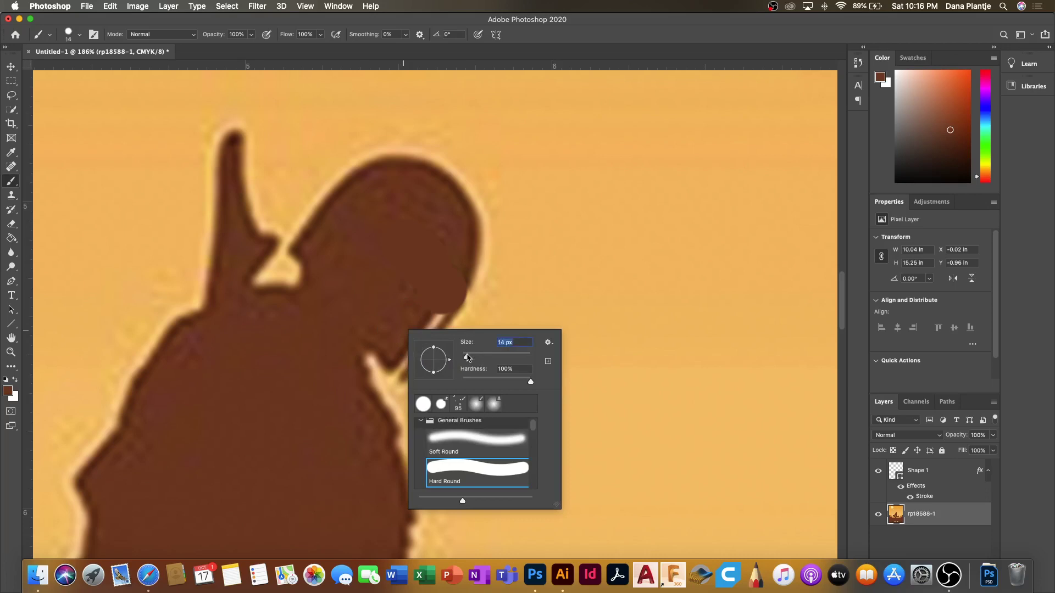
click(393, 326)
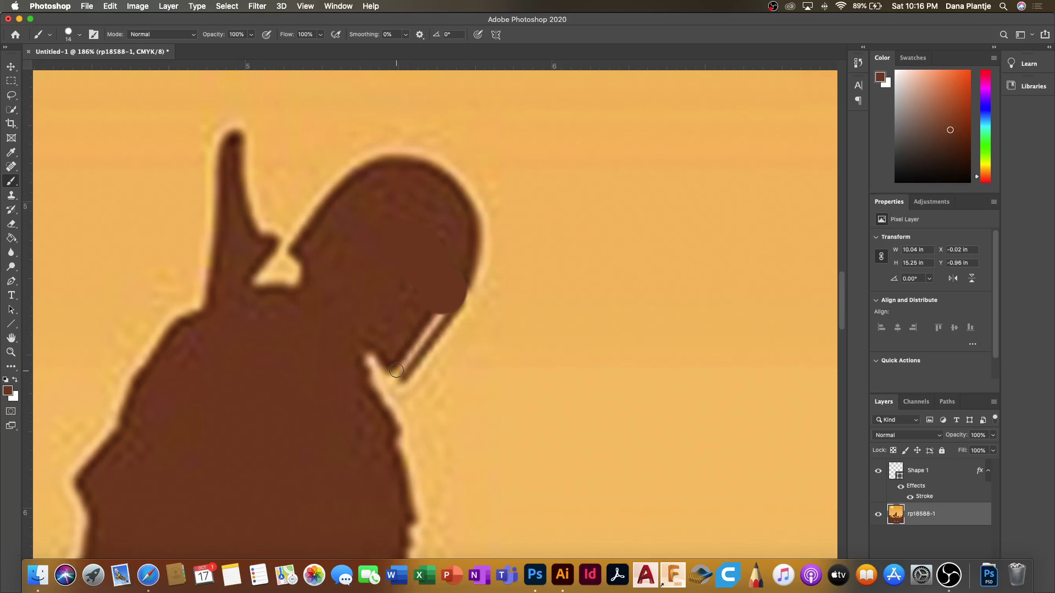
drag(396, 372, 405, 362)
click(444, 311)
click(402, 364)
shift+click(442, 311)
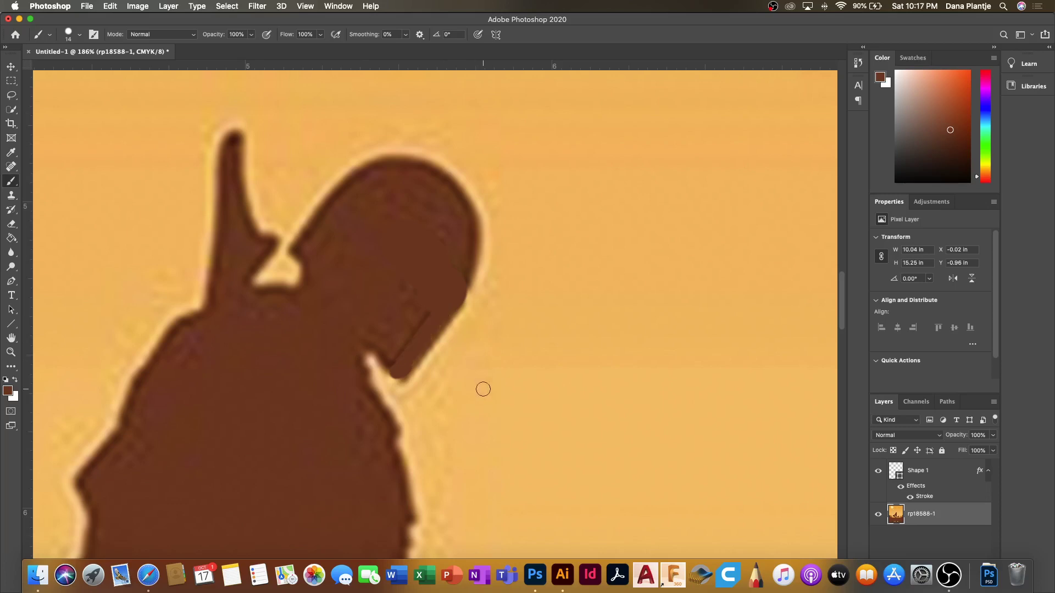
Cover the light rim line on the child's side of the floating pram with straight 14 px brown brush strokes.
scroll(489, 391, down, 2)
scroll(488, 392, down, 15)
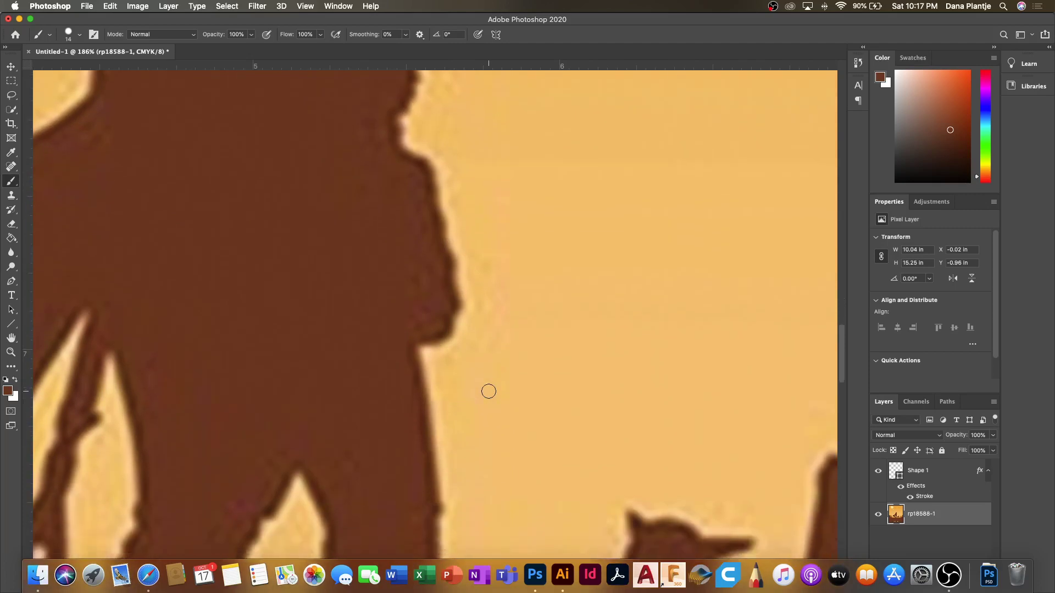
scroll(542, 495, down, 3)
scroll(543, 496, right, 8)
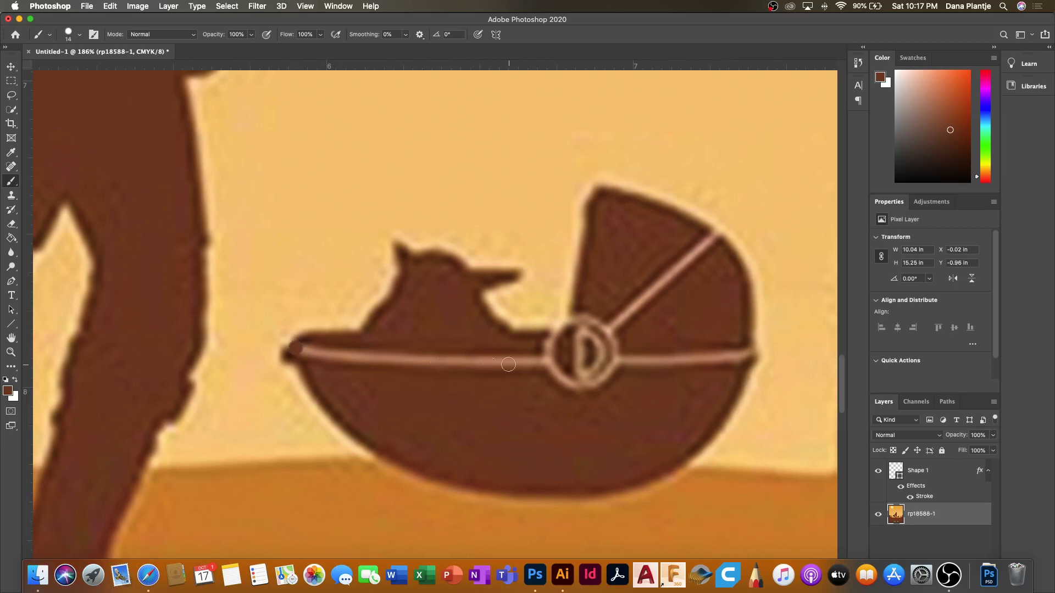
shift+click(531, 361)
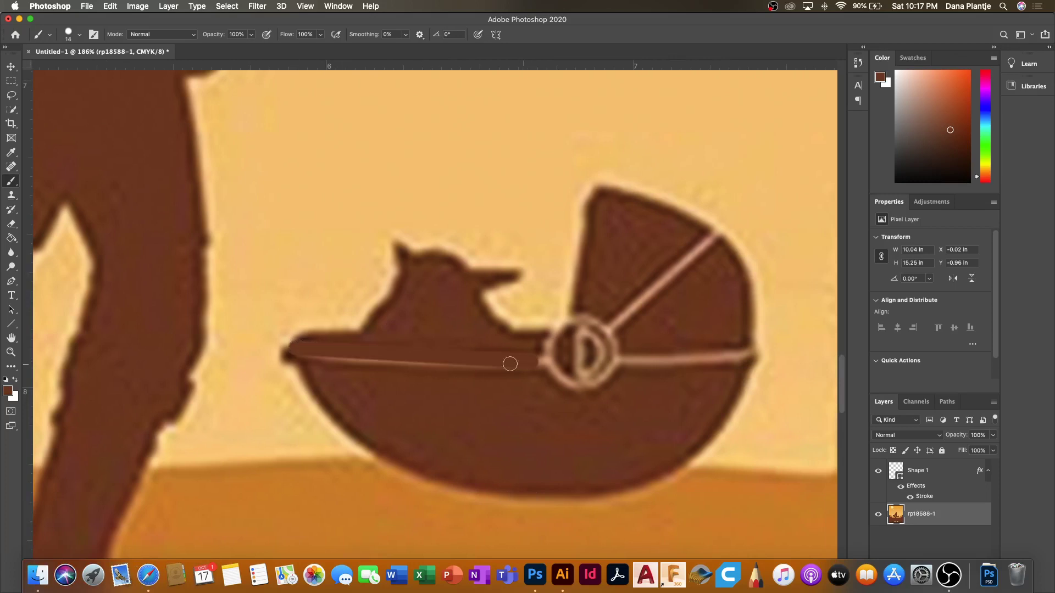
click(302, 359)
shift+click(531, 369)
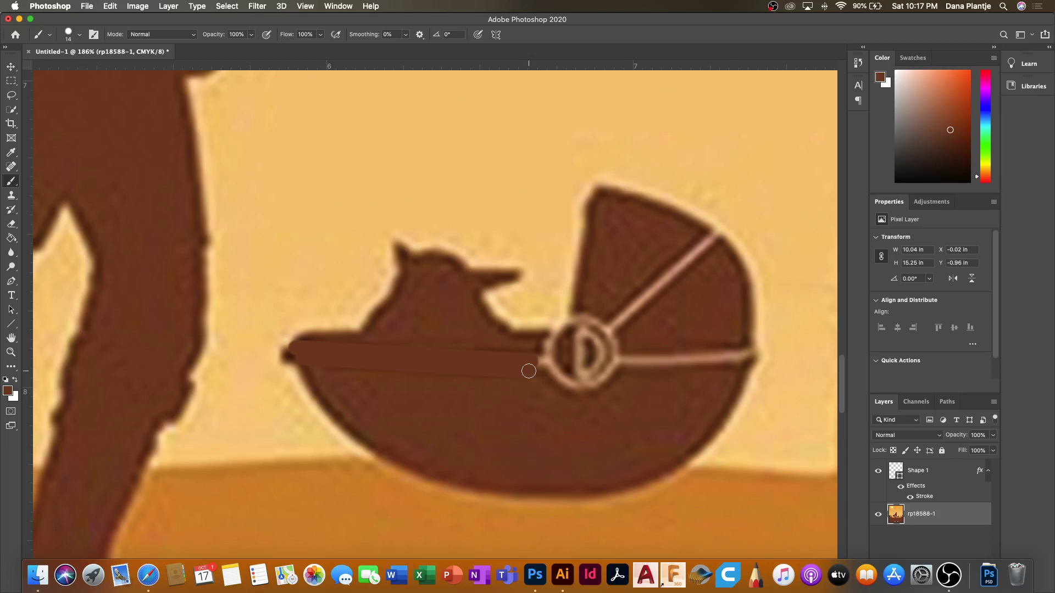
Paint over the pram hood's diagonal line and the rim line beneath the hood with straight 14 px brown strokes.
click(713, 237)
shift+click(605, 334)
click(748, 354)
click(748, 353)
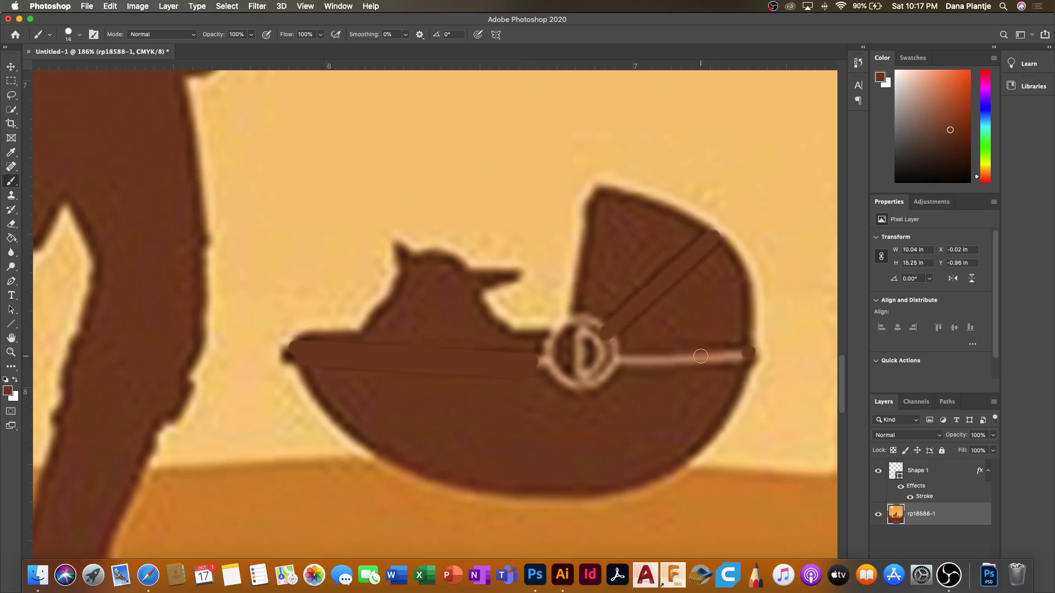
shift+click(625, 359)
drag(634, 364, 742, 360)
Set the brush size to 83 px and cover the pram's circular hinge emblem with brown.
right_click(590, 347)
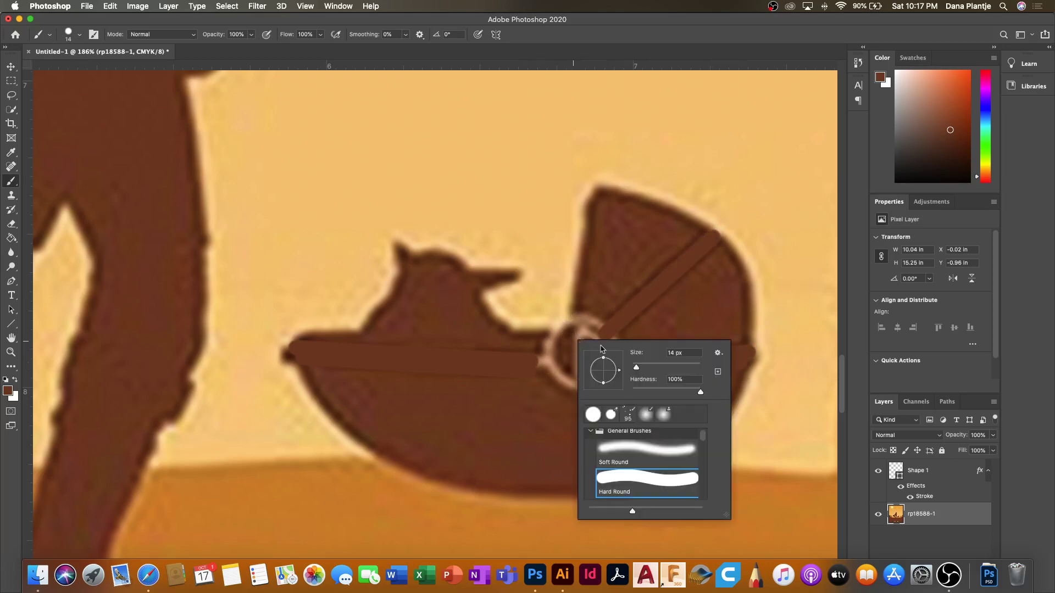
click(652, 367)
text(83)
key(Return)
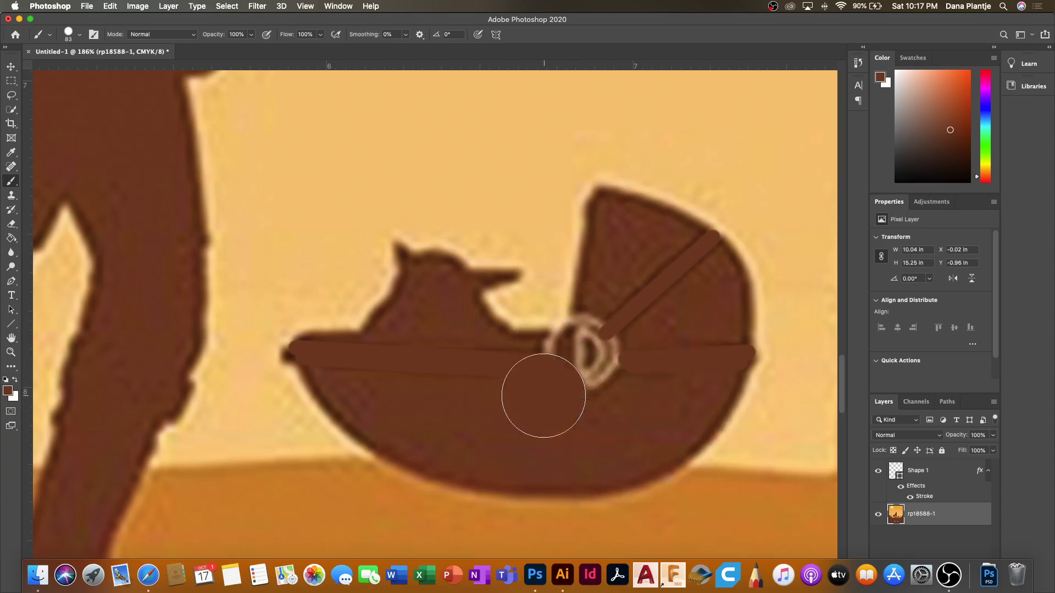
click(583, 354)
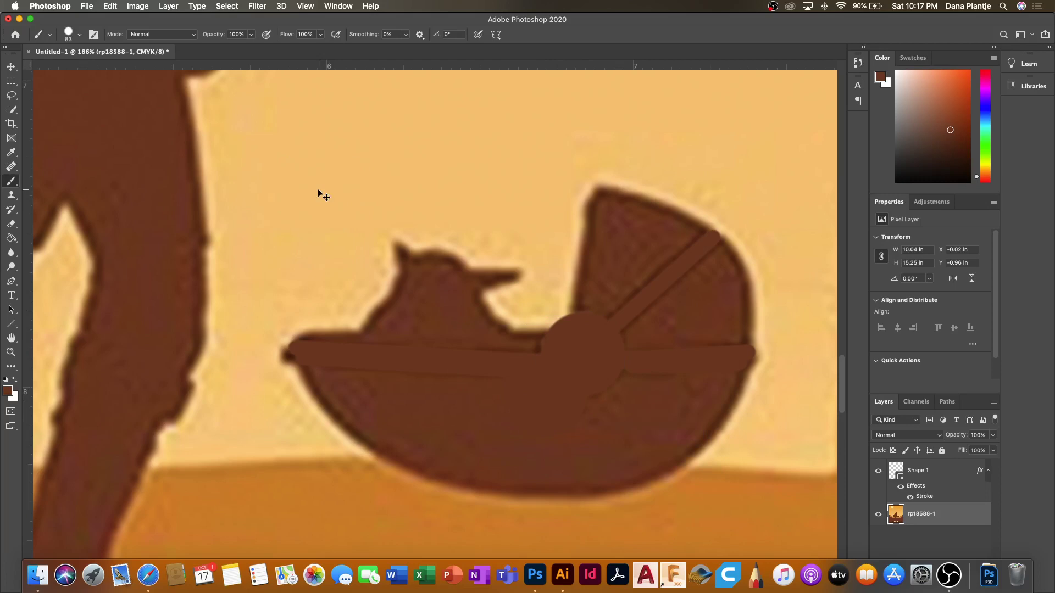
With a 46 px brush, paint a flared brown base that connects the underside of the pram to the ground.
scroll(318, 189, left, 3)
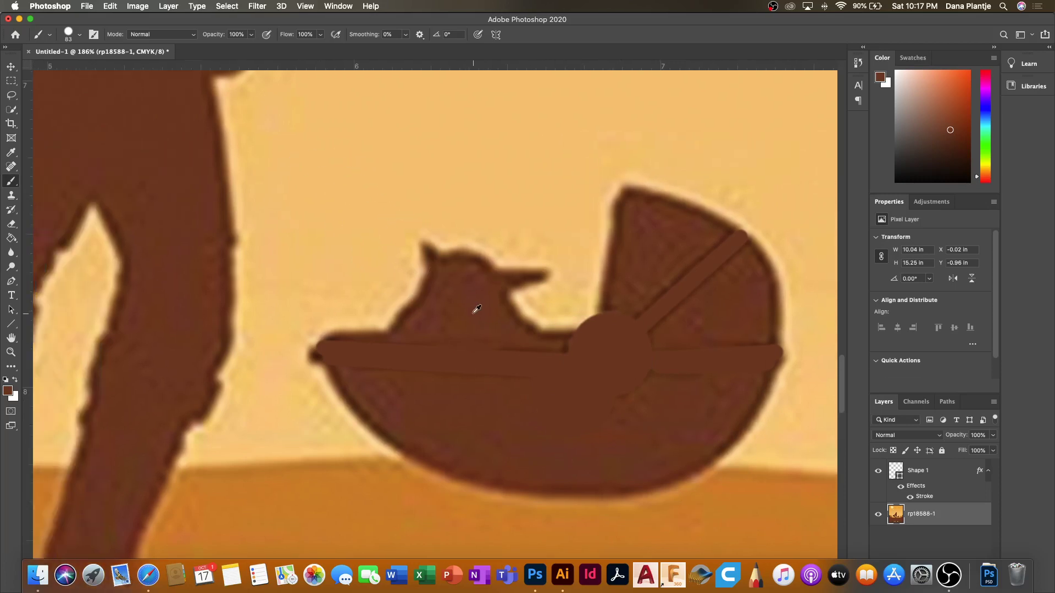
scroll(477, 309, down, 5)
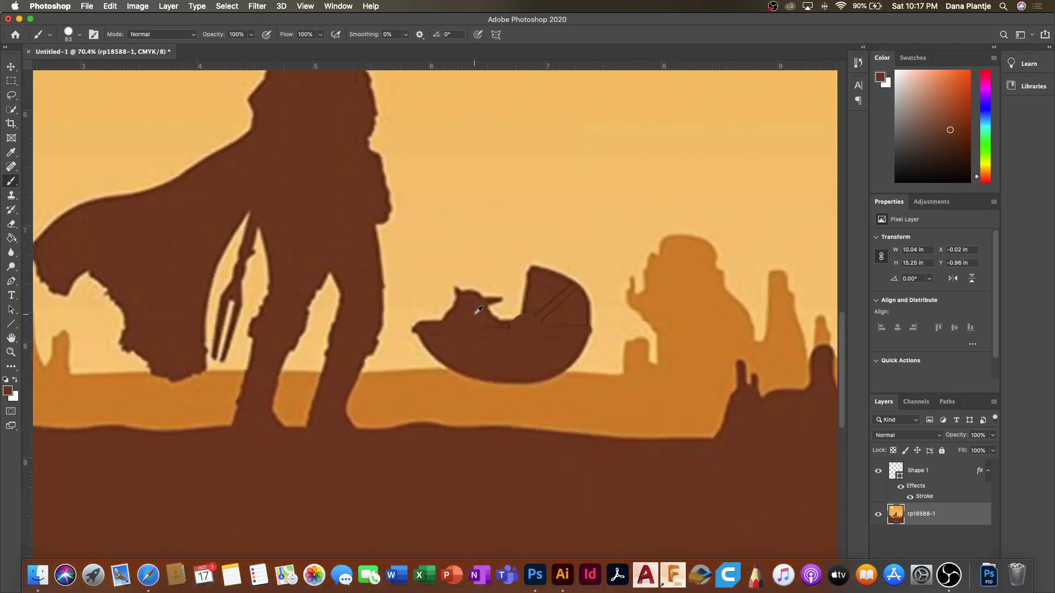
right_click(486, 397)
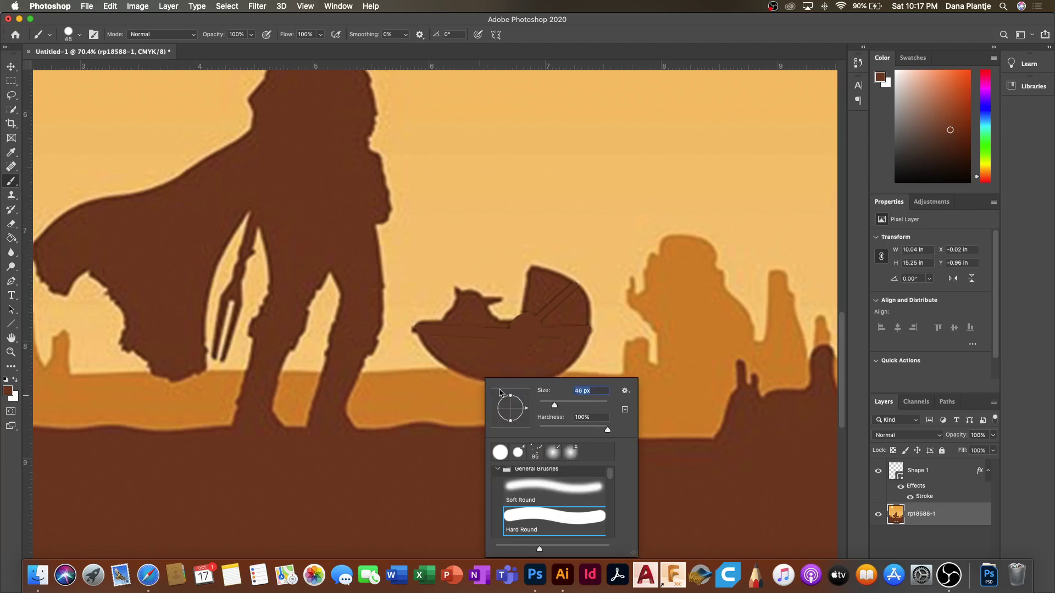
click(415, 432)
mouse_move(415, 432)
mouse_down()
mouse_move(466, 380)
mouse_move(520, 372)
mouse_move(538, 379)
mouse_move(554, 412)
mouse_move(553, 443)
mouse_move(527, 396)
mouse_move(537, 414)
mouse_move(521, 431)
mouse_move(500, 384)
mouse_move(480, 442)
mouse_move(473, 387)
mouse_move(453, 419)
mouse_move(492, 412)
mouse_move(505, 432)
mouse_move(542, 417)
mouse_move(582, 445)
mouse_move(556, 419)
mouse_move(612, 459)
mouse_move(506, 454)
mouse_up()
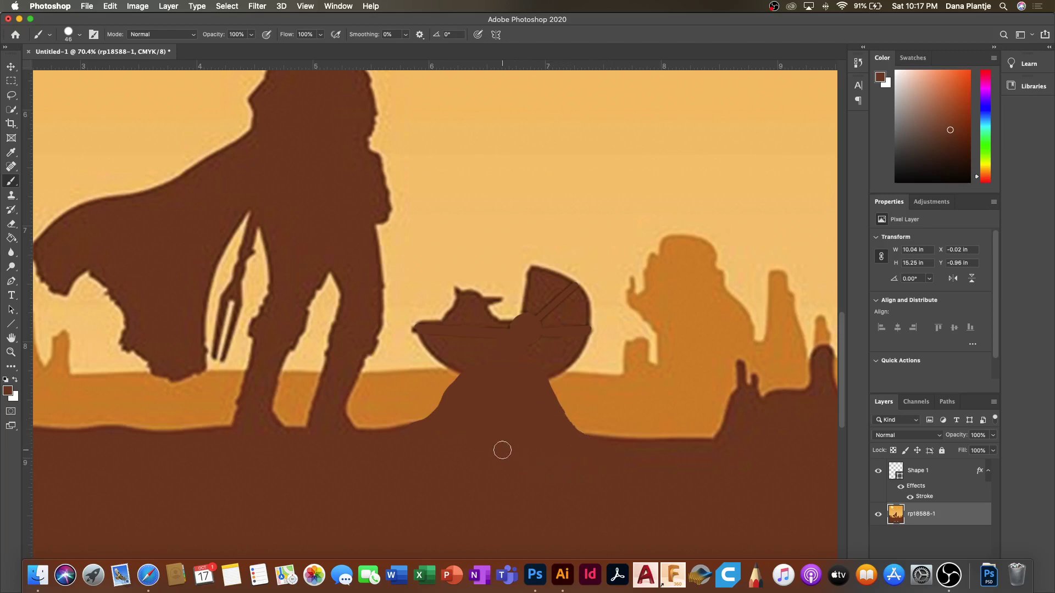
Show the whole poster and merge the Shape 1 line layer with the rp18588-1 poster layer.
click(306, 6)
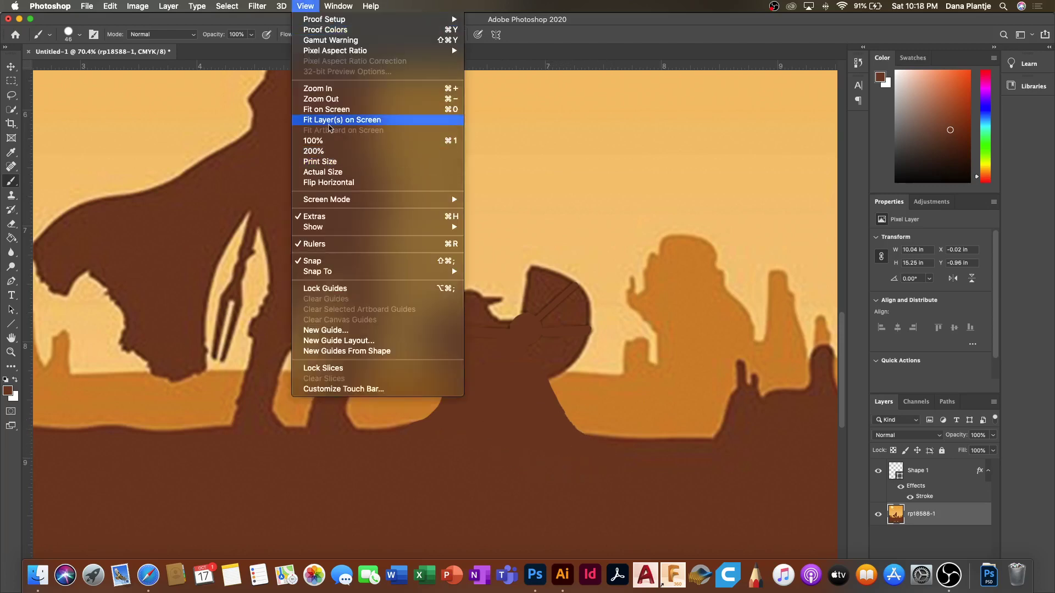
click(285, 278)
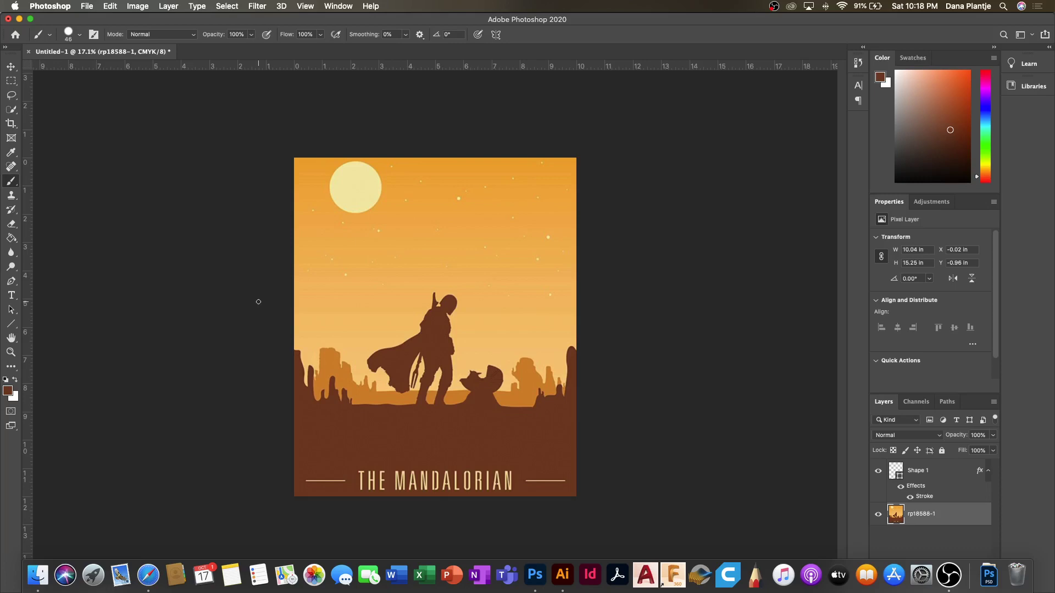
shift+click(925, 474)
right_click(925, 475)
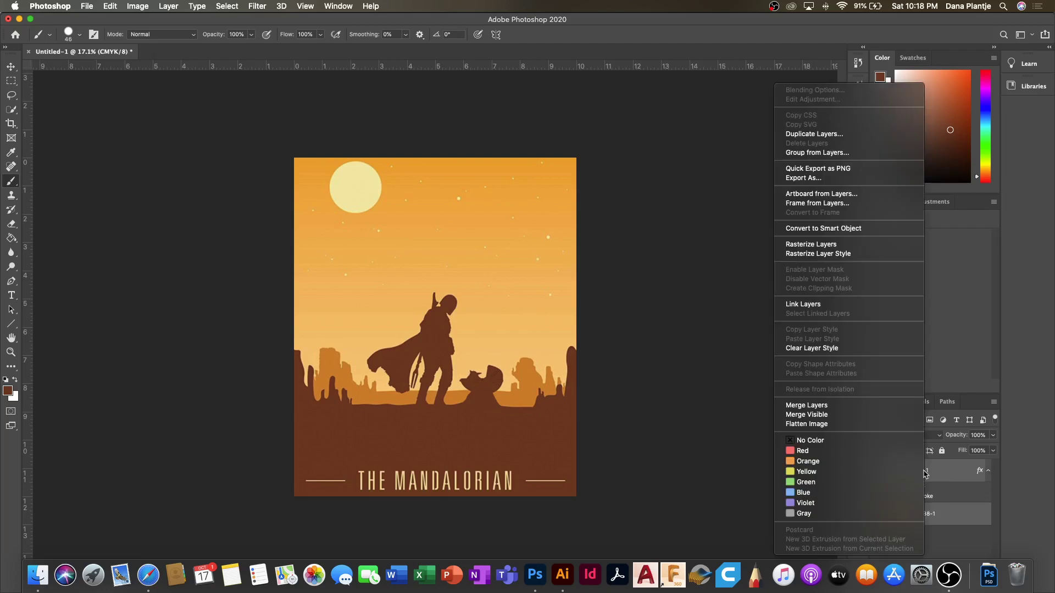
click(824, 406)
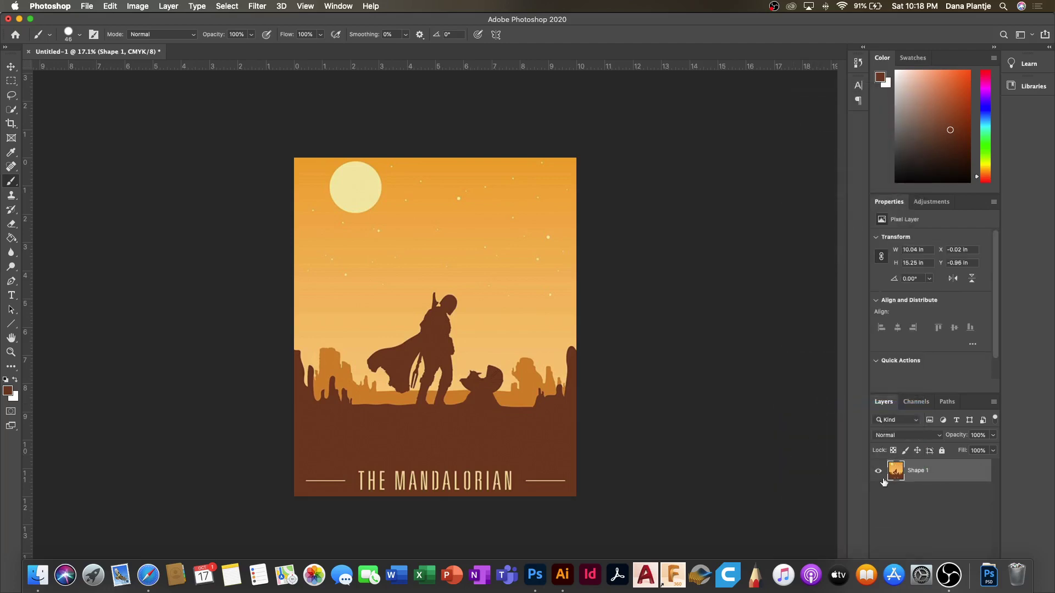
Duplicate the merged Shape 1 layer as a new layer named brown.
right_click(929, 478)
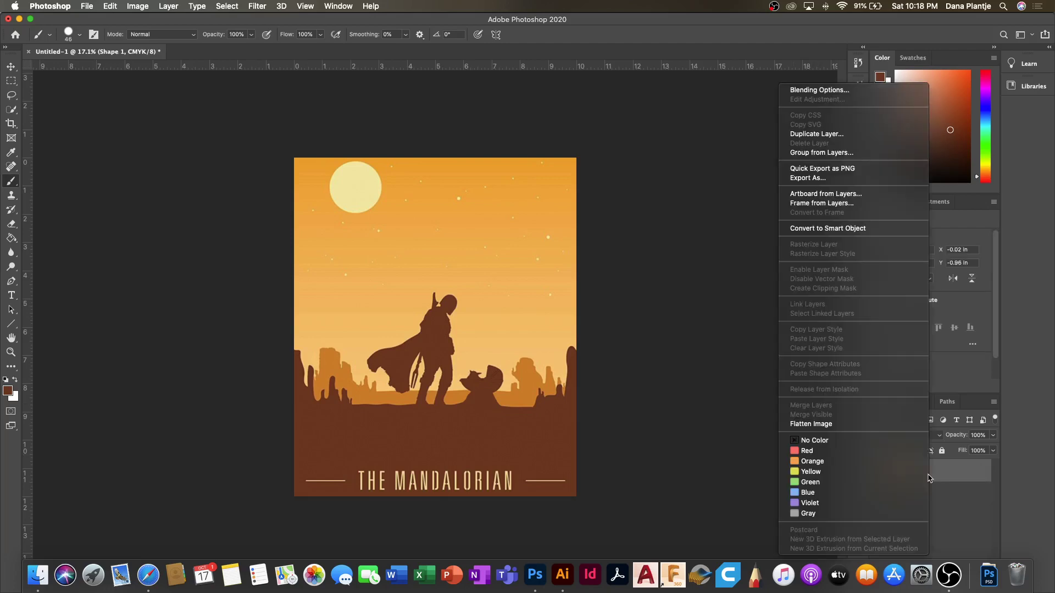
click(819, 134)
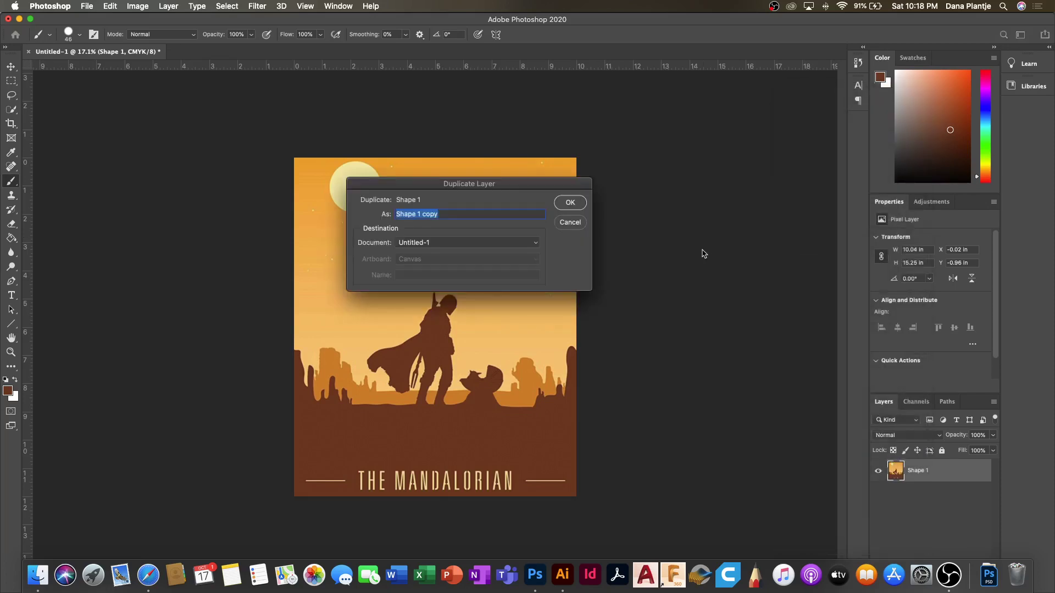
text(brown)
click(569, 205)
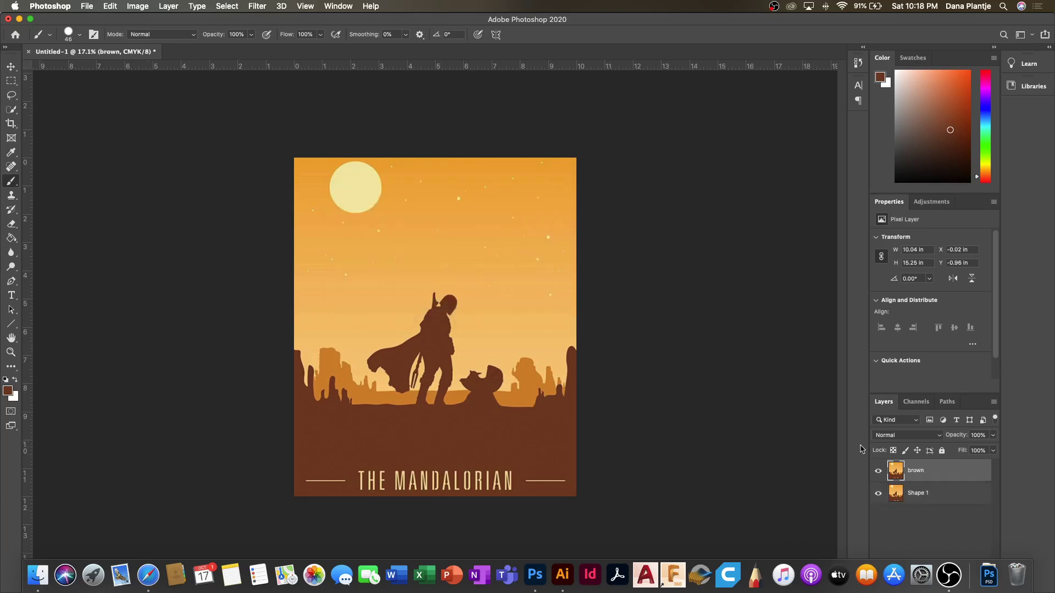
Duplicate the brown layer as a new layer named orange.
right_click(912, 468)
click(787, 135)
text(oran)
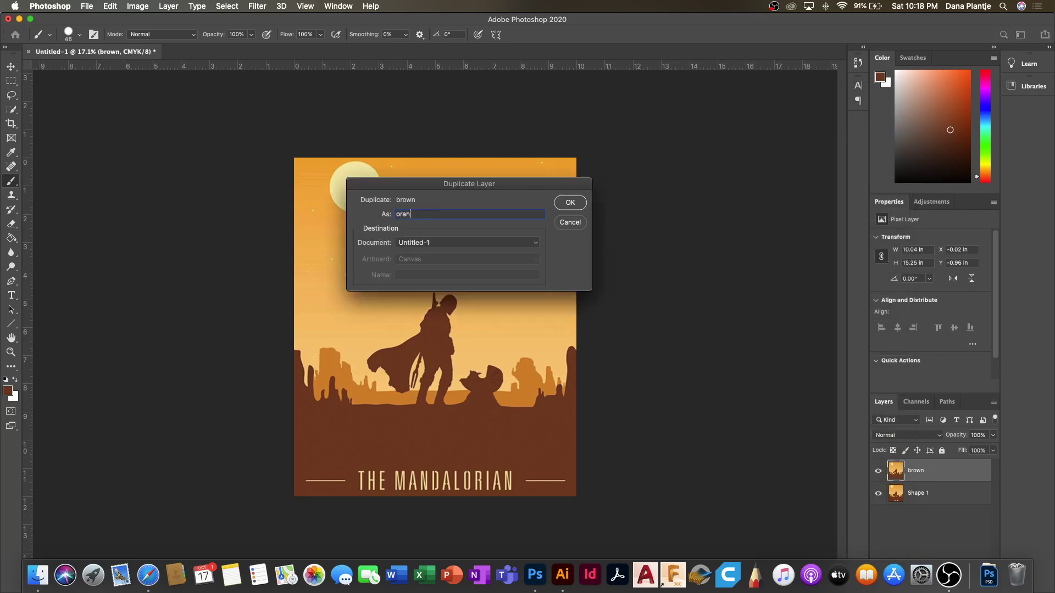
key(Return)
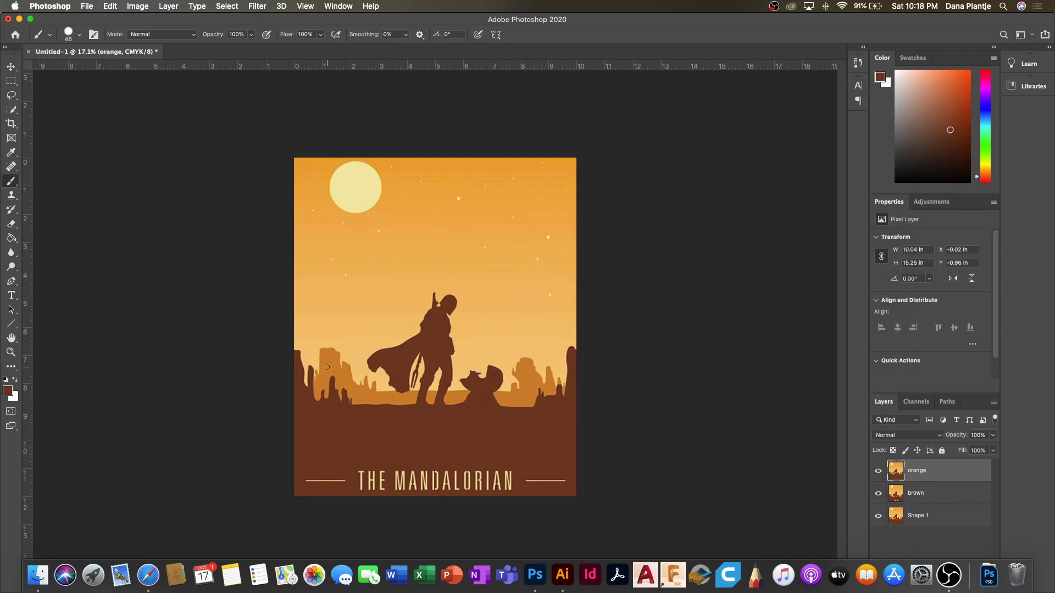
Duplicate the orange layer and rename the copy as yellow.
right_click(927, 471)
click(804, 134)
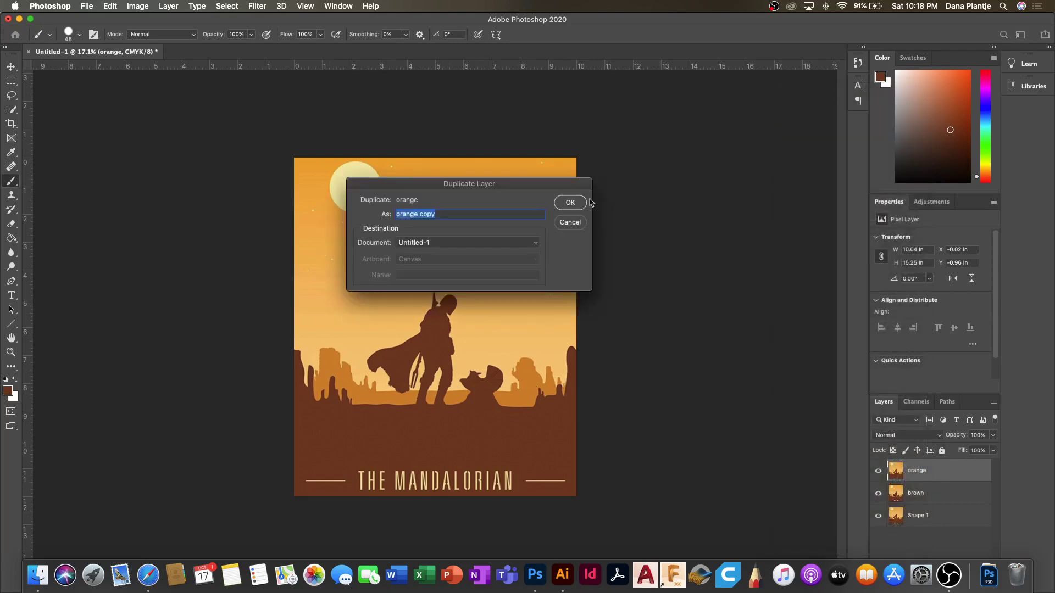
click(574, 203)
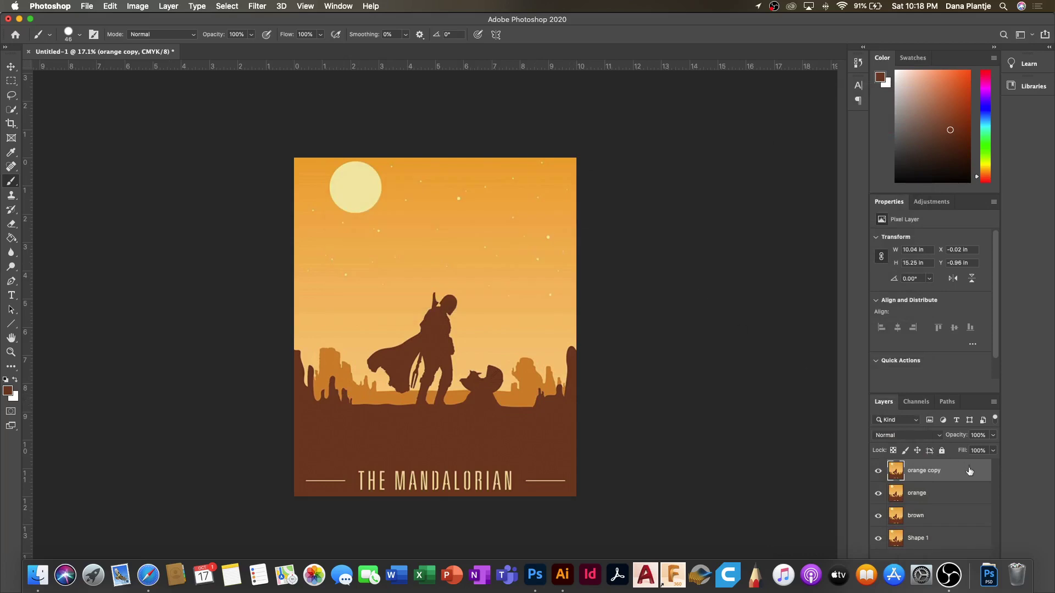
double_click(925, 471)
text(ye)
key(Return)
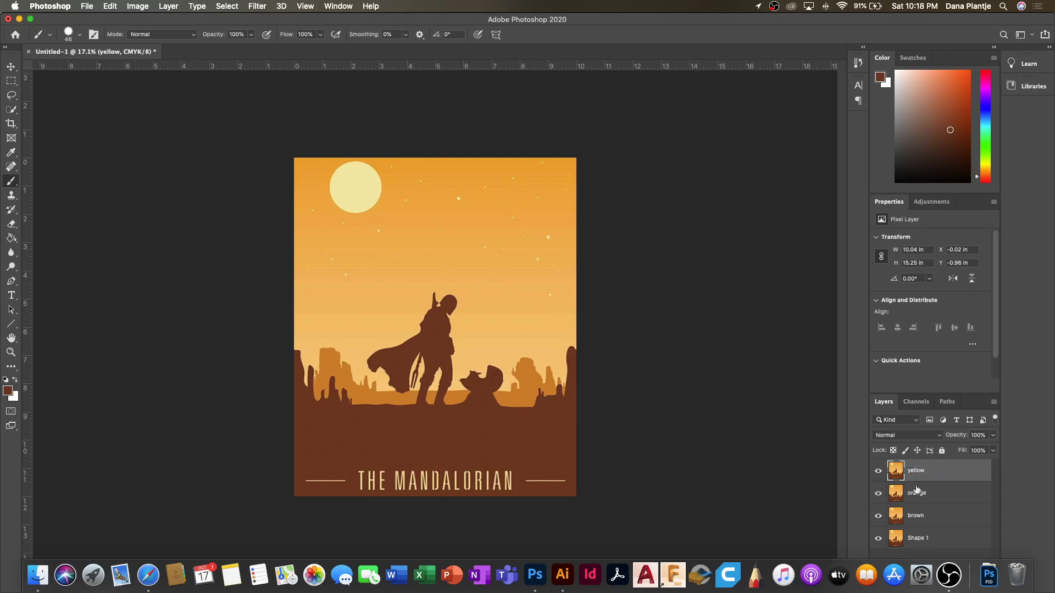
Rename the Shape 1 layer as original.
double_click(919, 538)
text(orig)
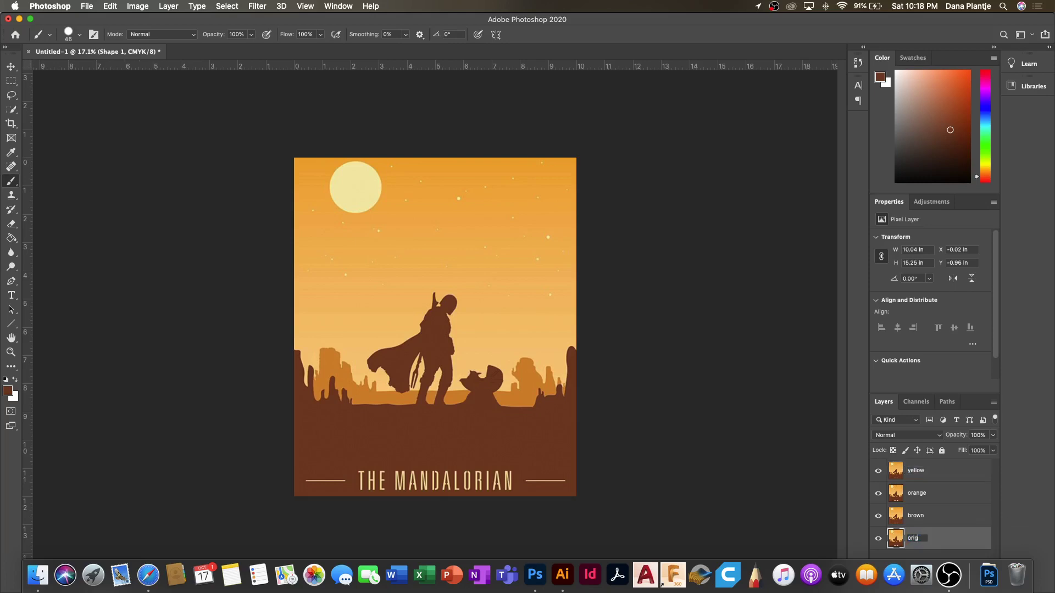
text(inal)
key(Return)
Hide the original, yellow and orange layers and make the brown layer active.
click(879, 539)
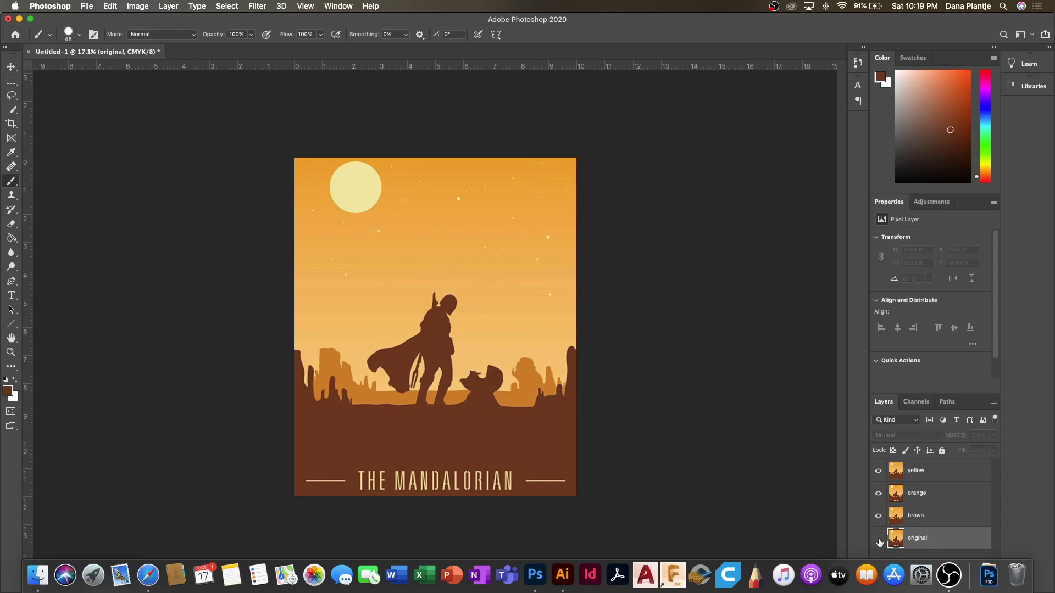
click(878, 471)
click(879, 494)
click(935, 522)
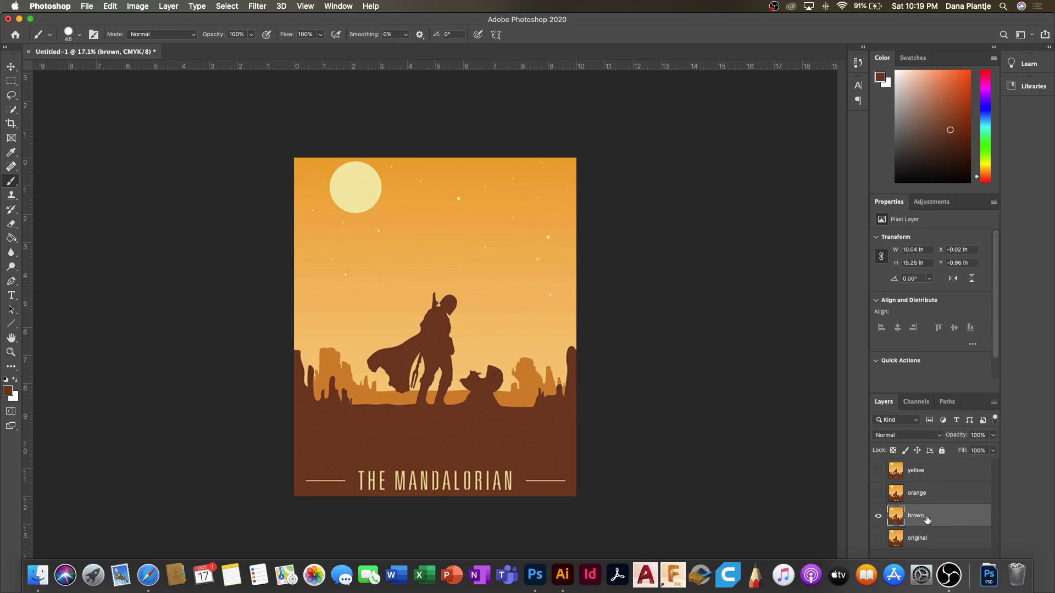
click(937, 541)
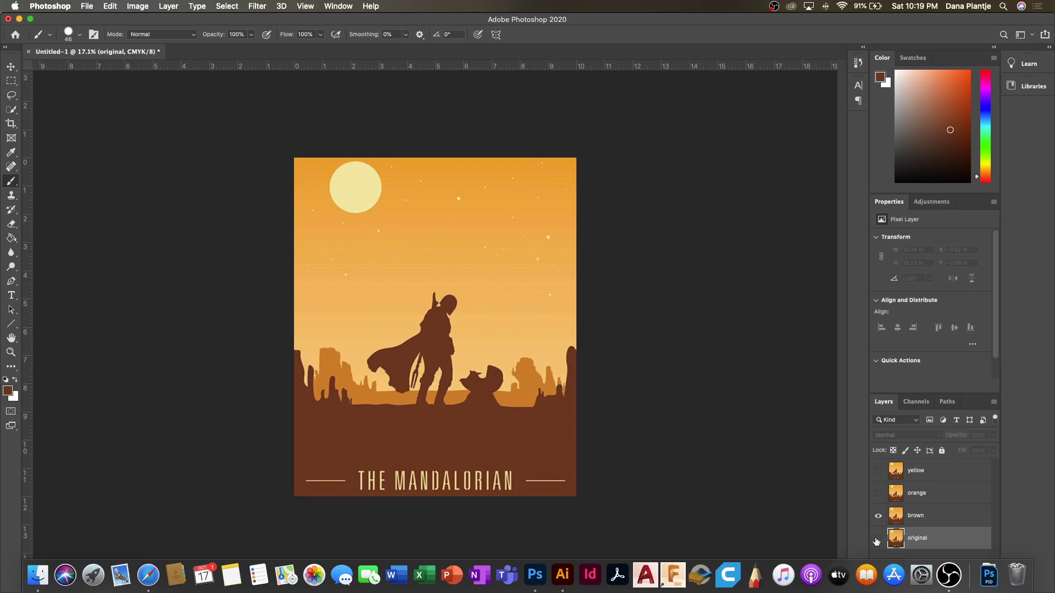
click(931, 519)
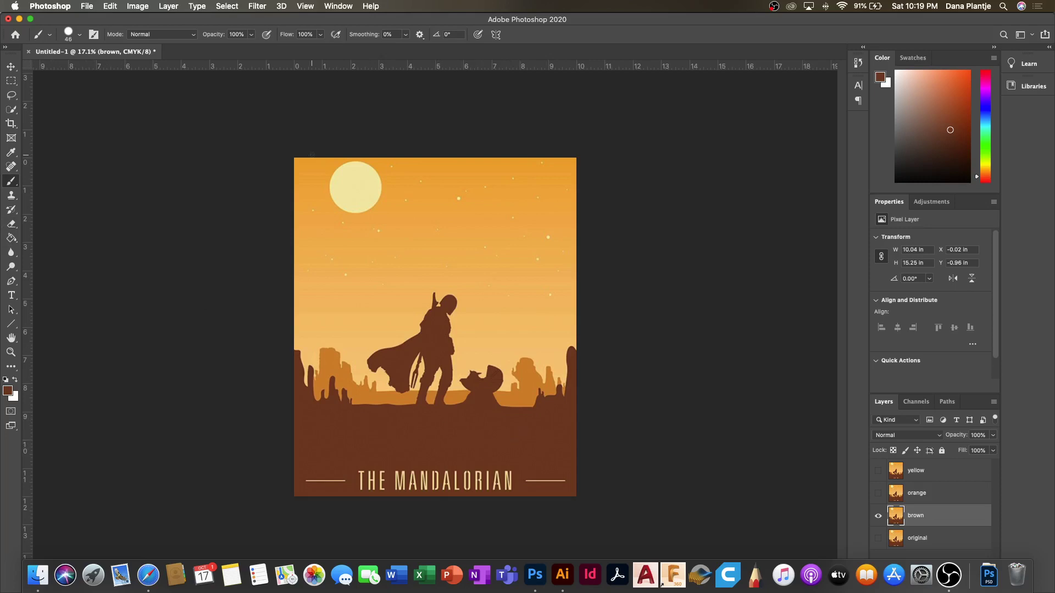
Select all the brown artwork with Color Range, sampling the brown ground and setting the fuzziness to 95.
click(231, 6)
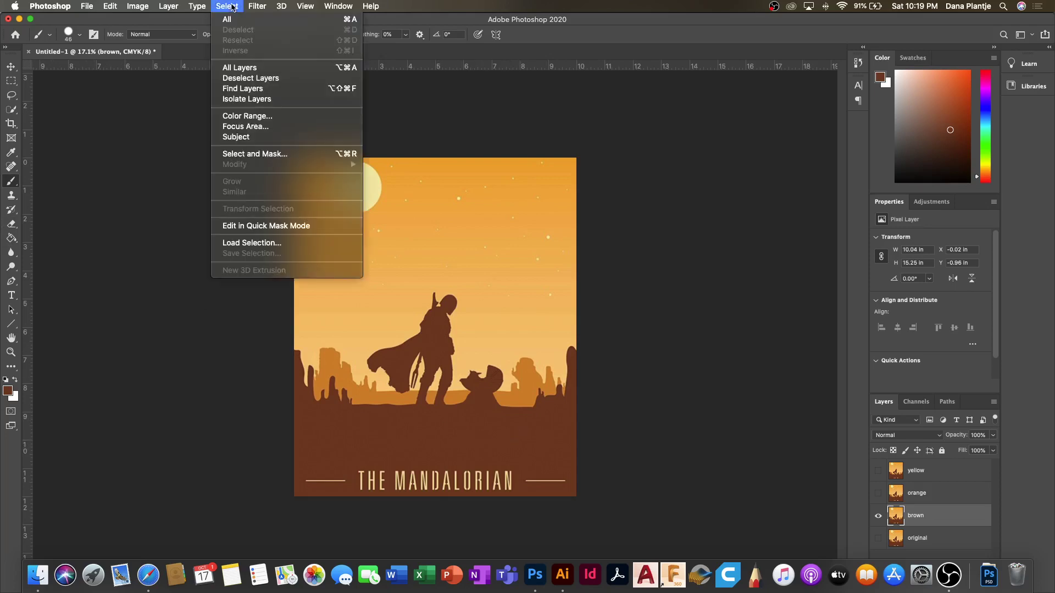
click(258, 119)
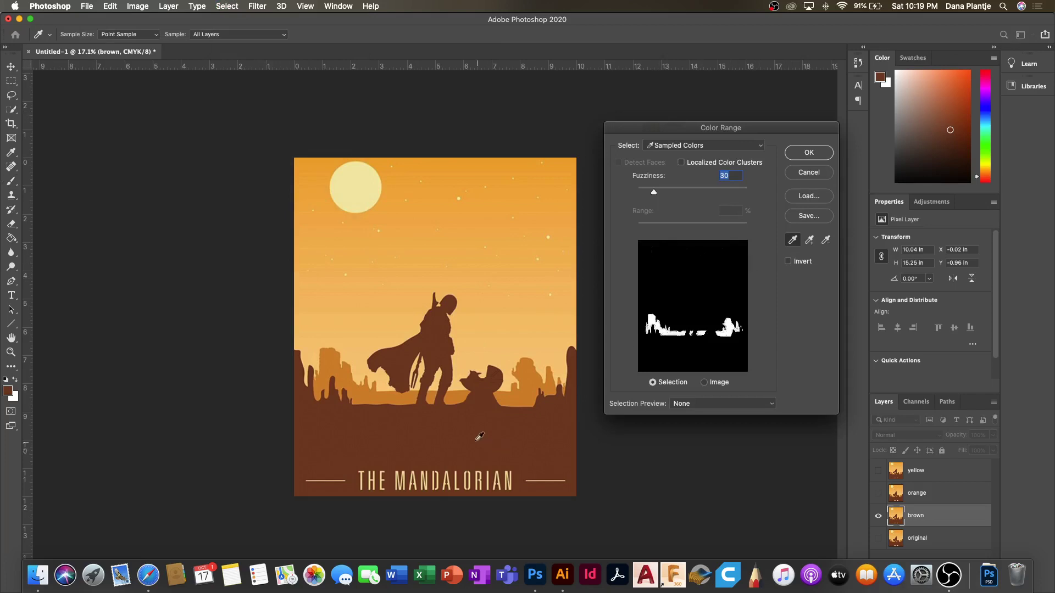
click(446, 423)
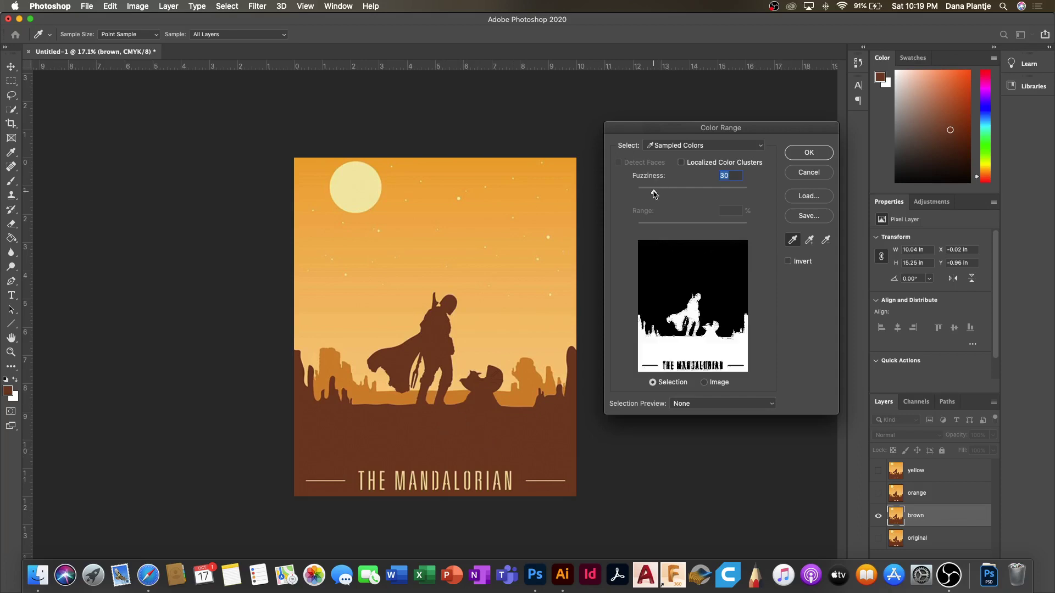
drag(655, 193, 691, 203)
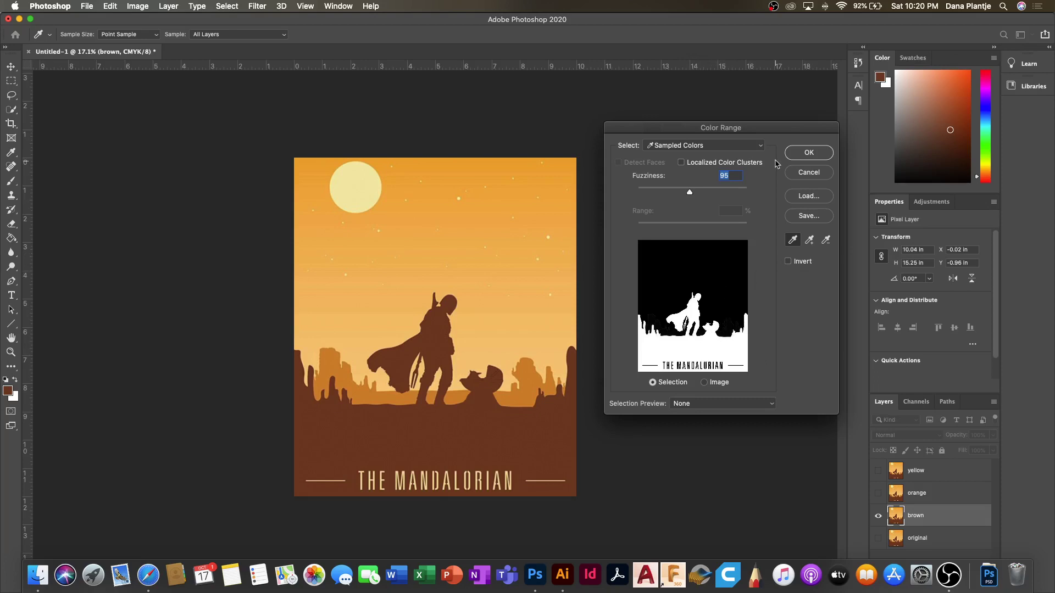
click(803, 158)
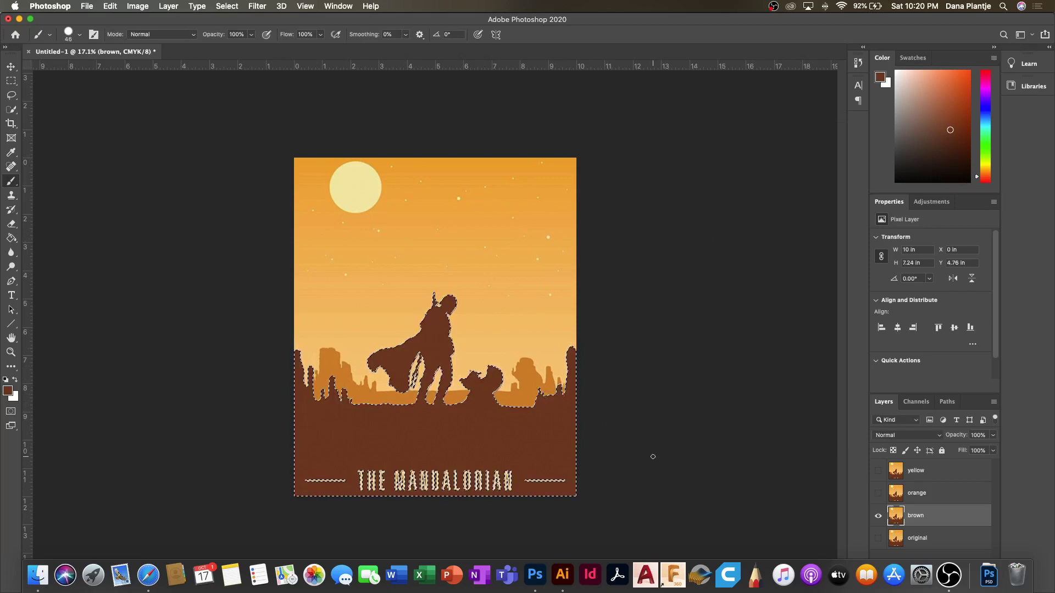
Invert the brown selection and delete everything that is not brown from the brown layer.
click(238, 7)
click(236, 52)
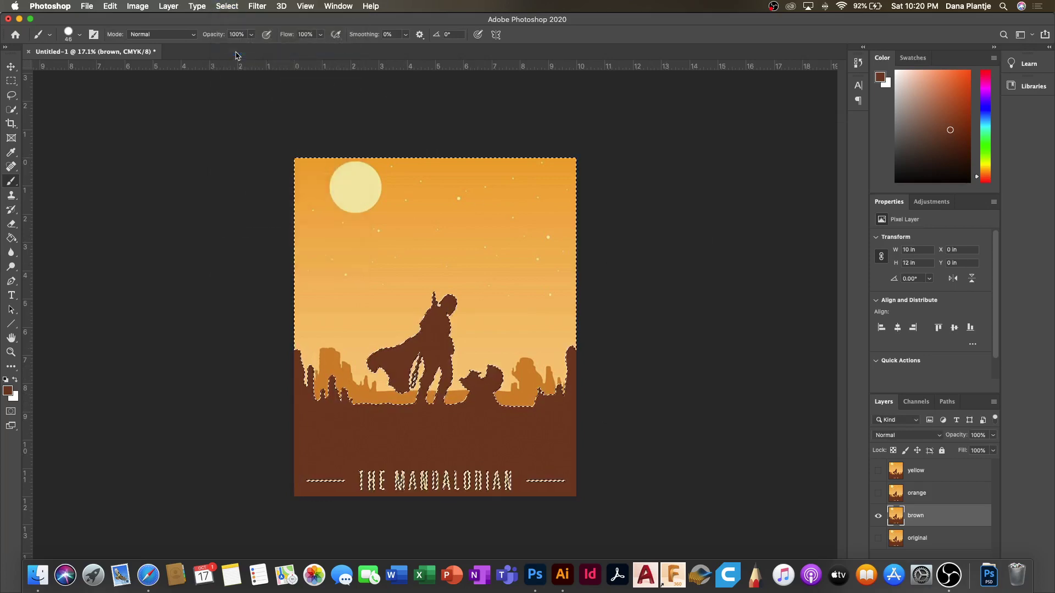
key(Delete)
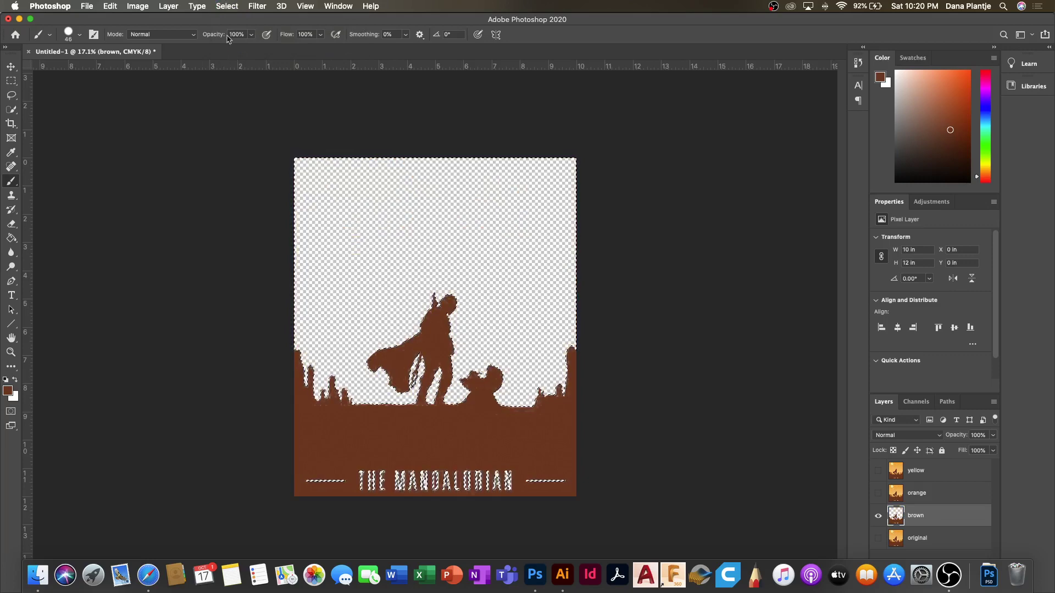
Invert the selection back to the brown artwork, fill it with black at 100% opacity, and deselect.
click(222, 7)
click(223, 51)
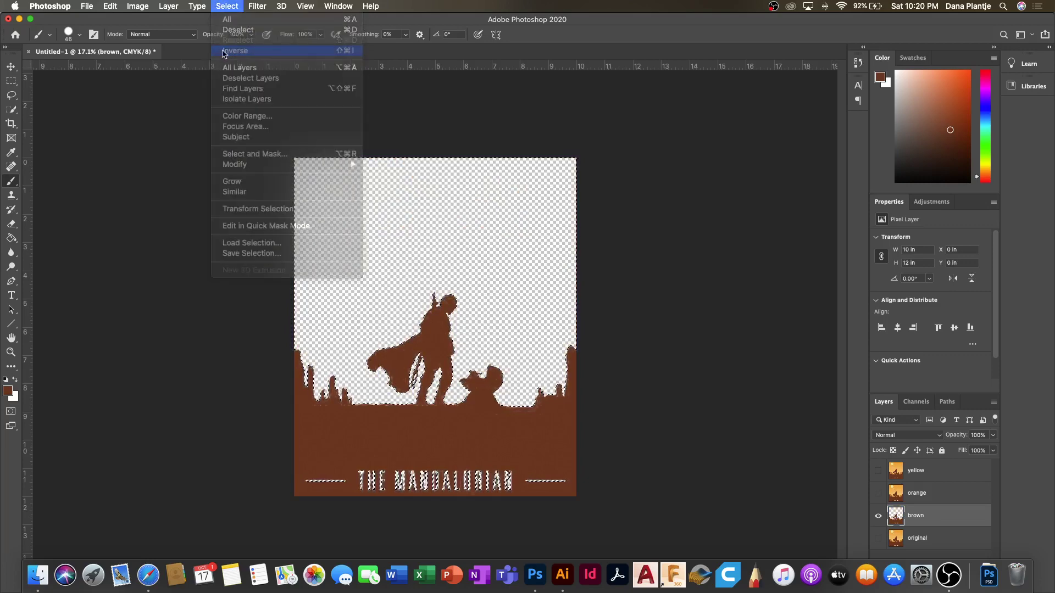
click(111, 8)
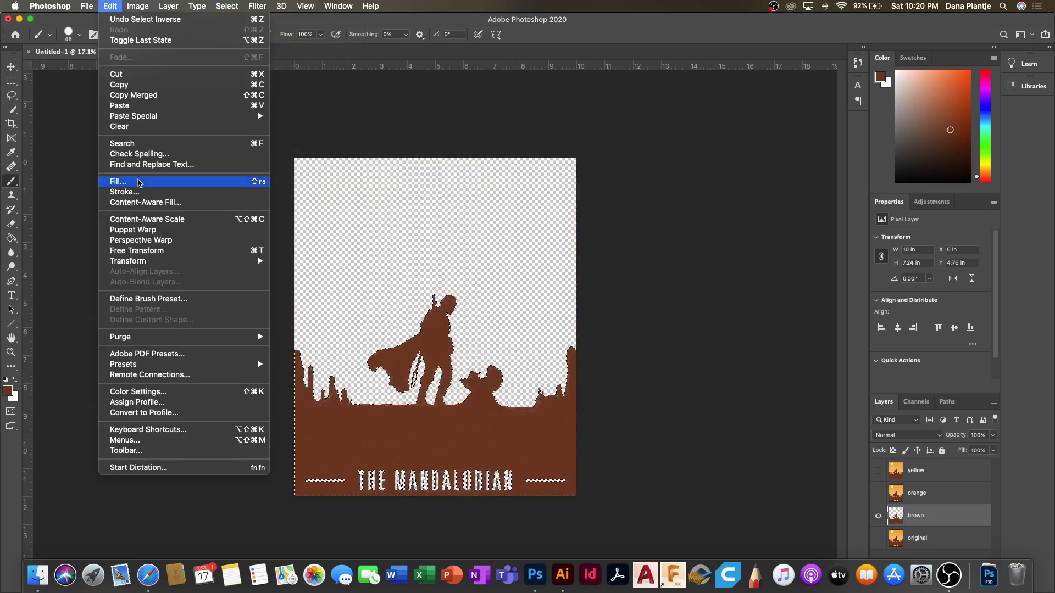
click(136, 181)
click(701, 177)
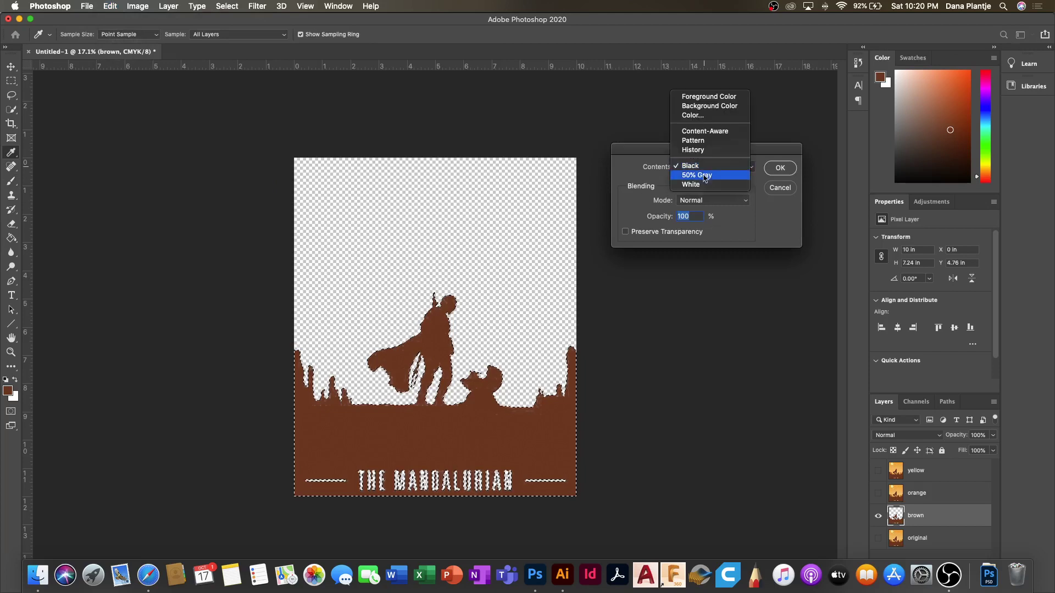
click(701, 175)
click(781, 170)
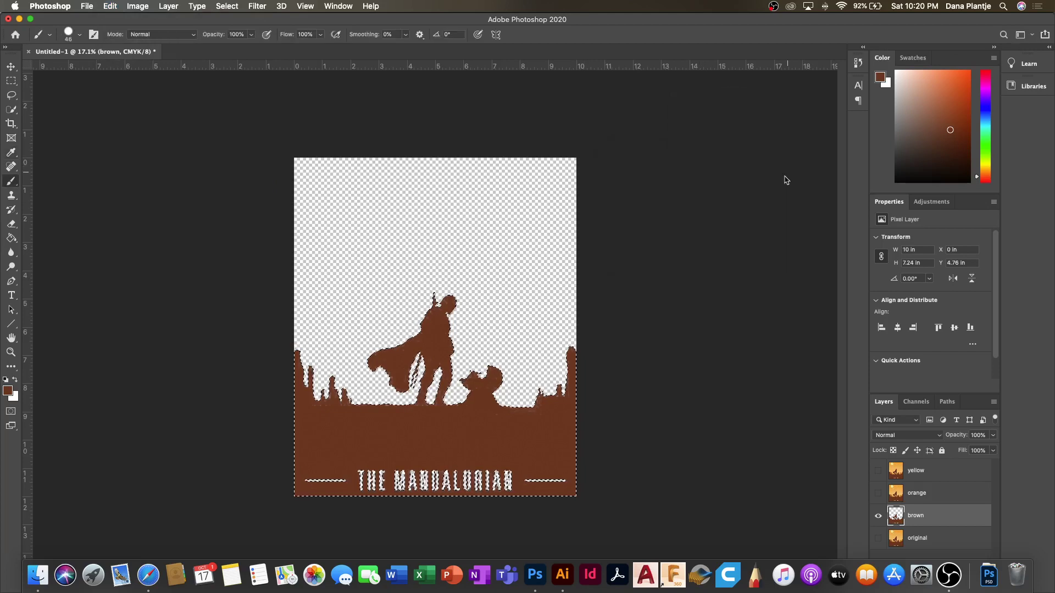
key(b)
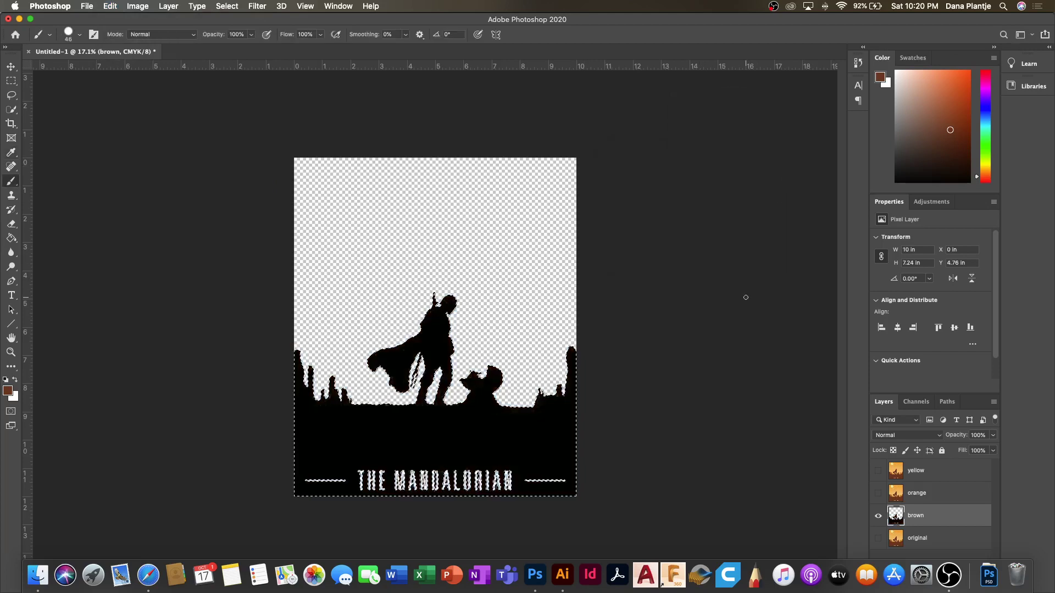
click(227, 6)
click(229, 30)
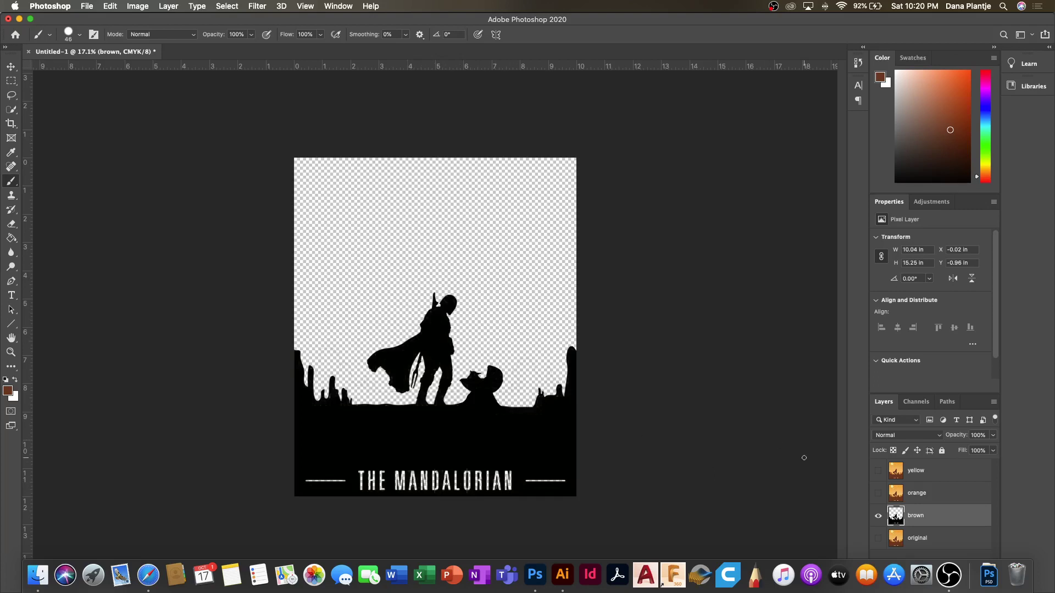
Show only the orange layer and select its dark orange rock landscape with Color Range at a fuzziness of 33.
click(878, 515)
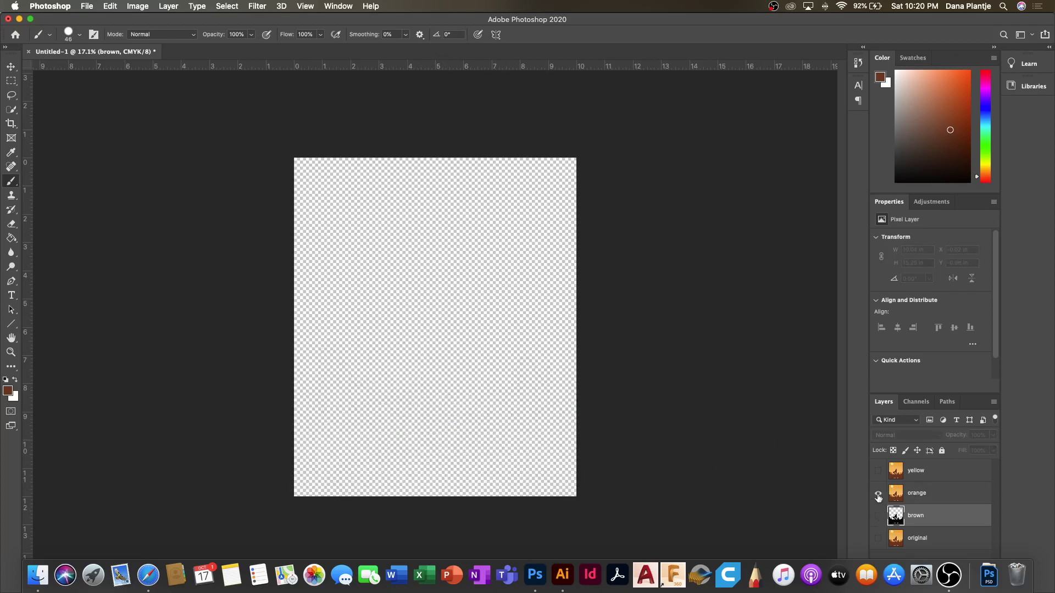
click(878, 494)
click(928, 498)
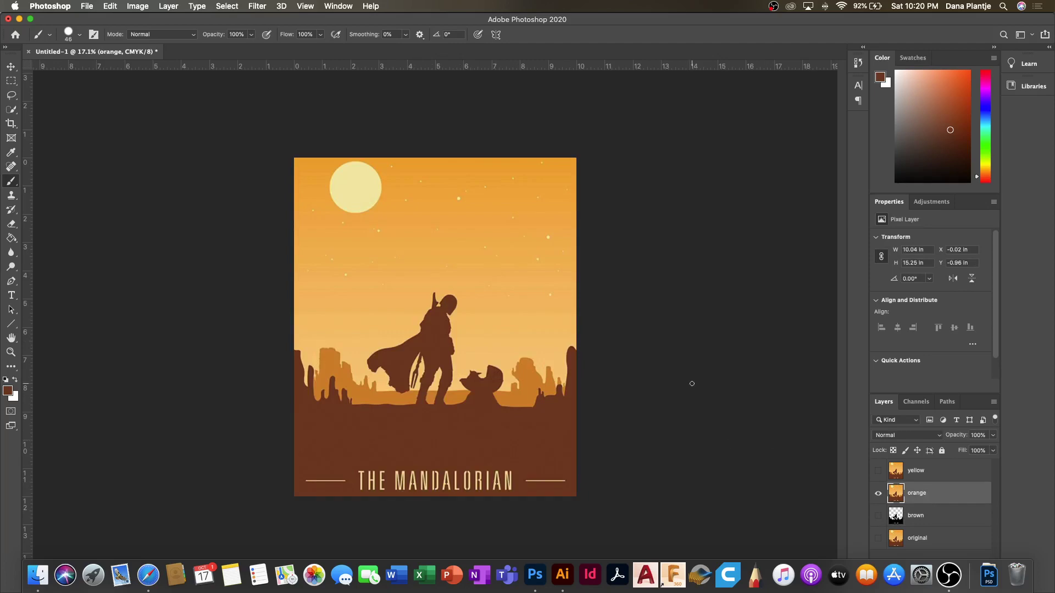
click(227, 6)
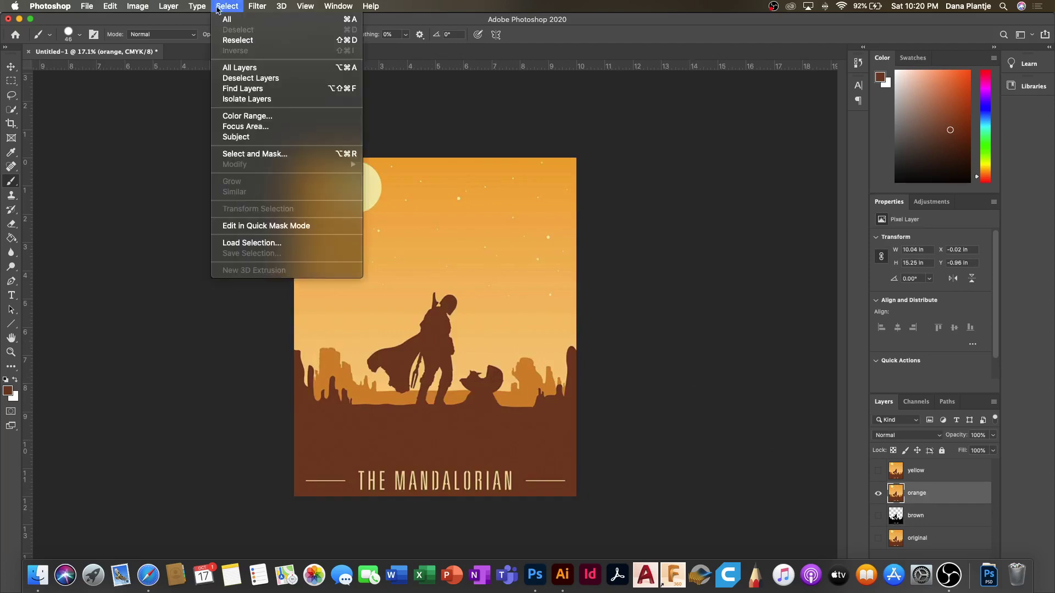
click(242, 116)
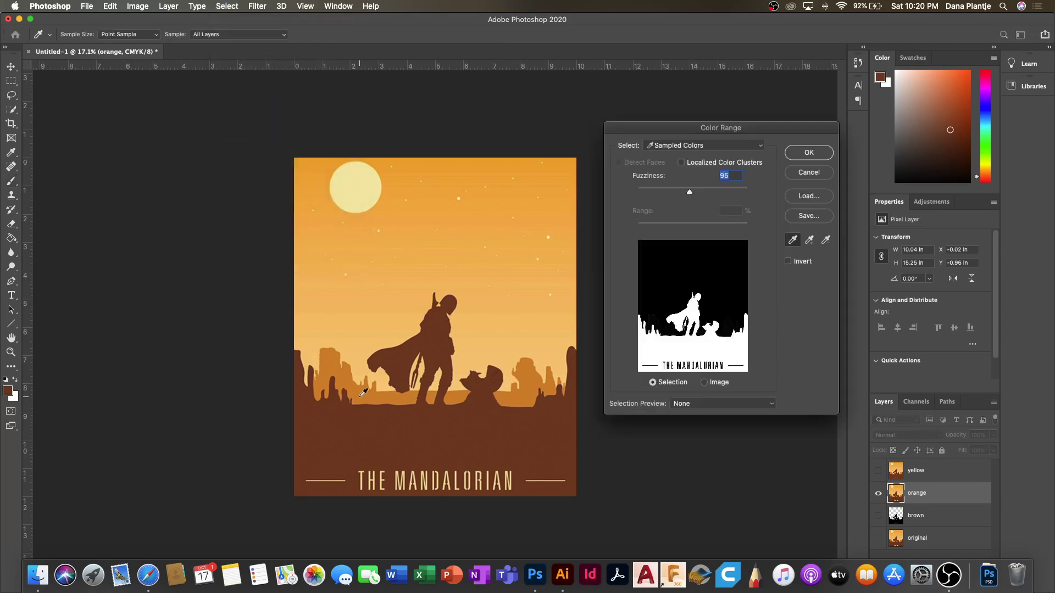
click(361, 394)
drag(690, 193, 655, 193)
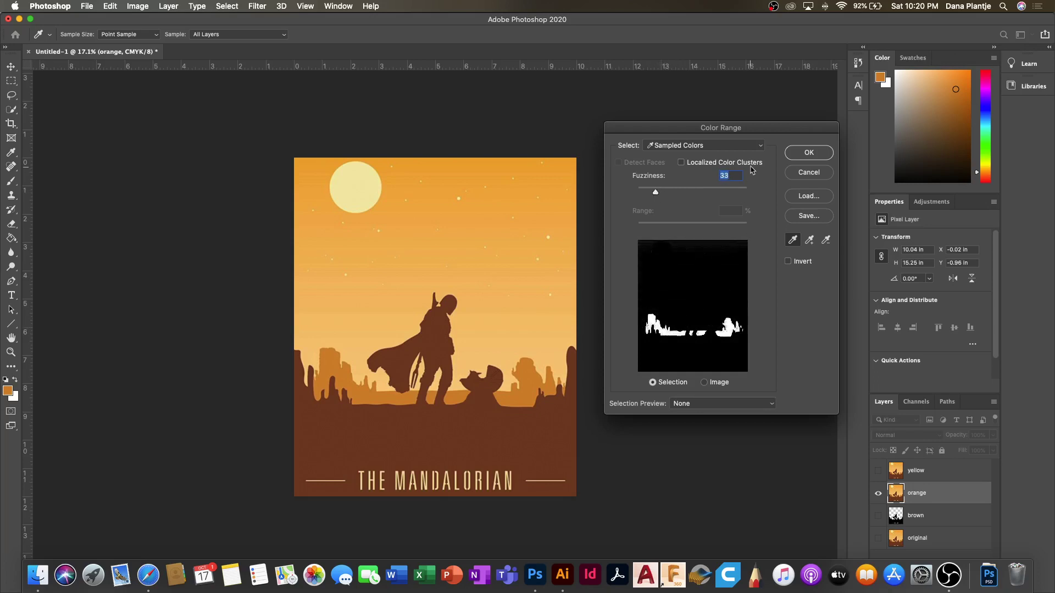
click(805, 154)
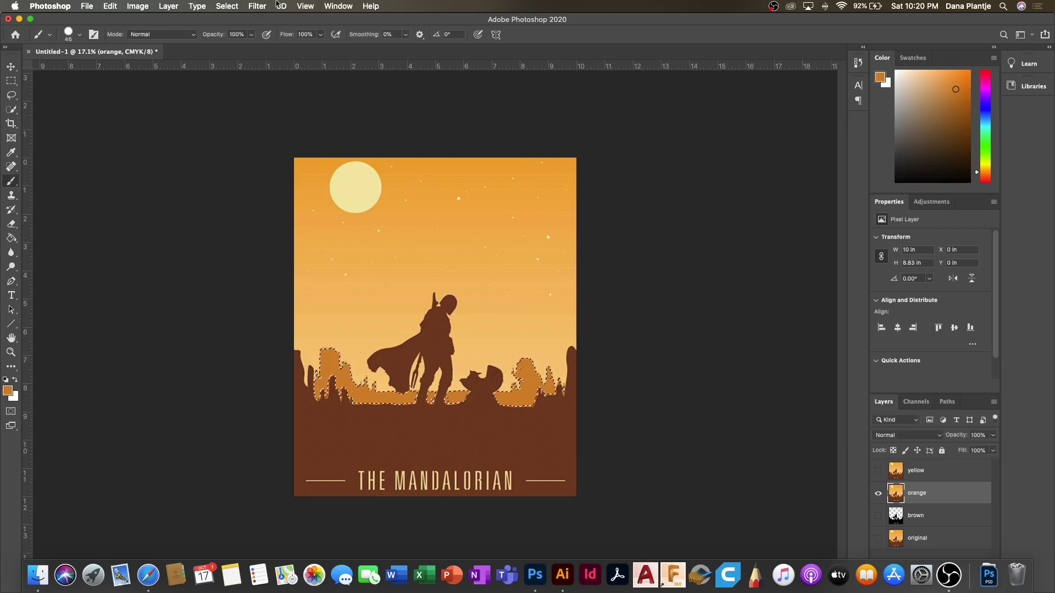
Invert the dark orange selection and delete the rest of the artwork from the orange layer.
click(228, 6)
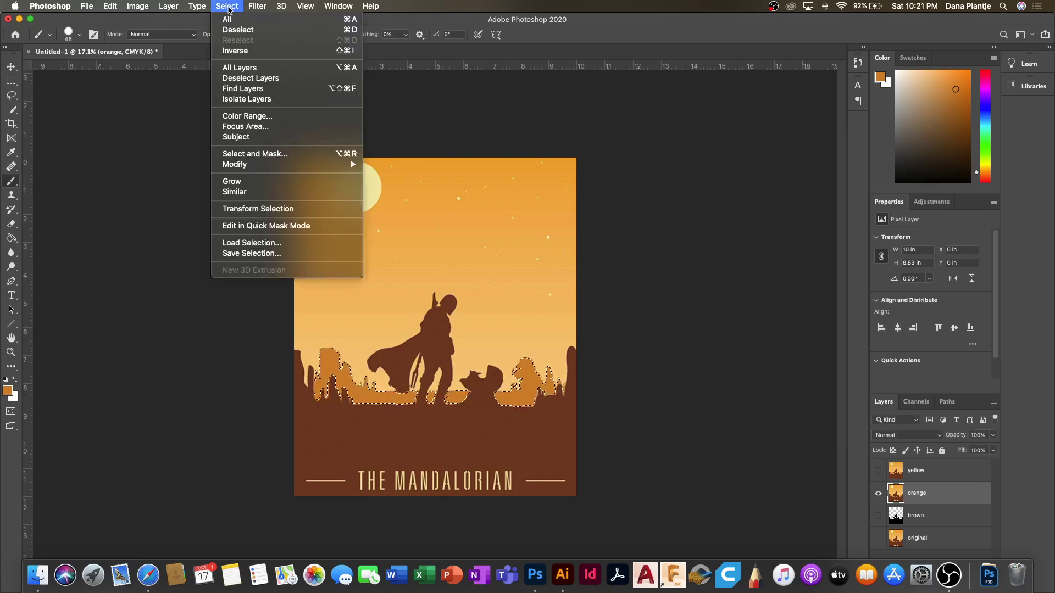
click(232, 50)
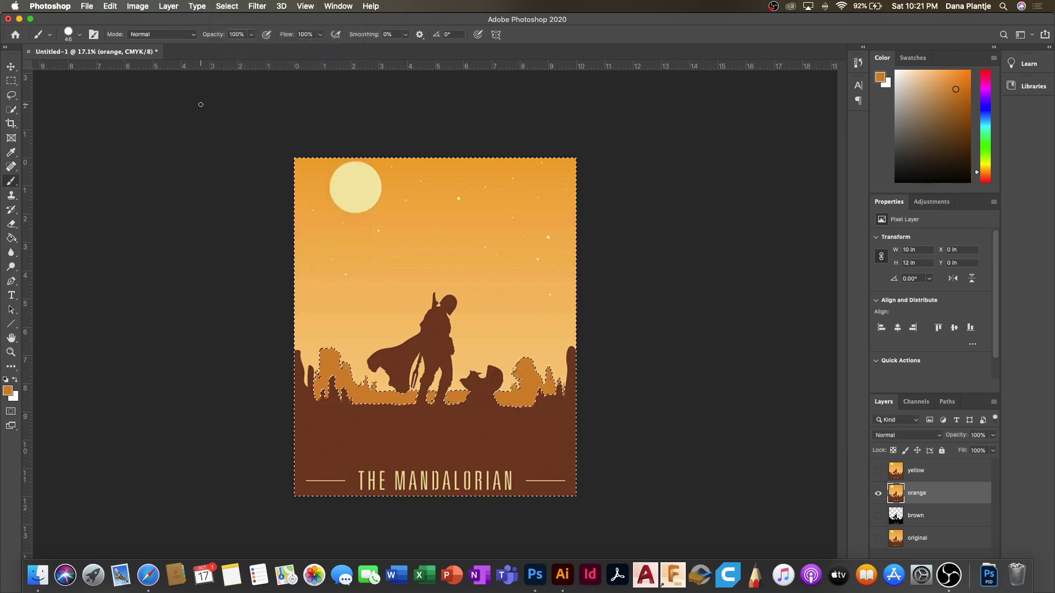
key(Delete)
Invert the selection back to the orange rock shapes, fill them with black at 100% opacity, and deselect.
click(228, 6)
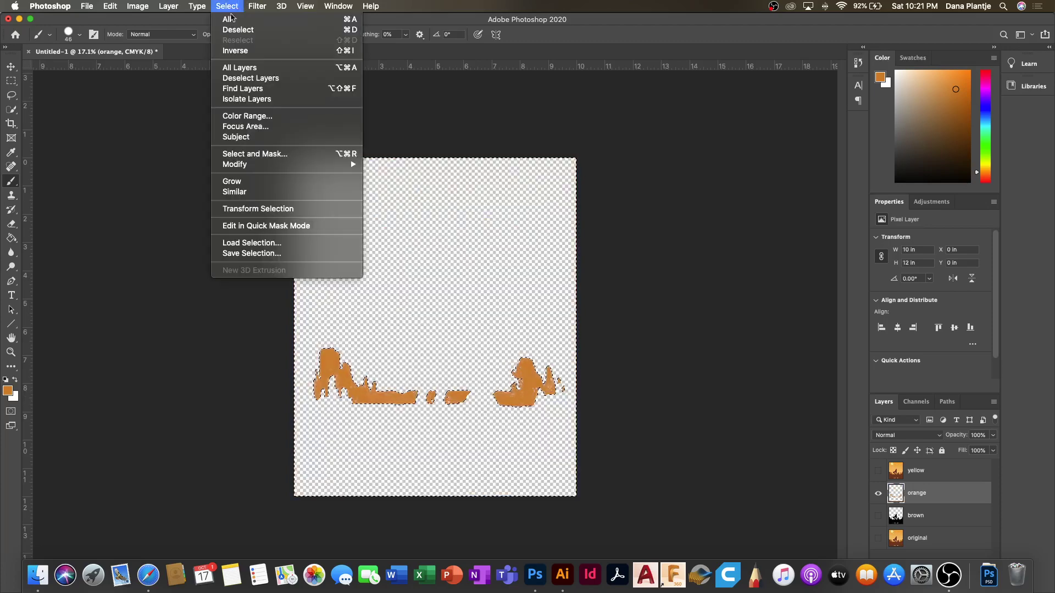
click(232, 51)
click(110, 6)
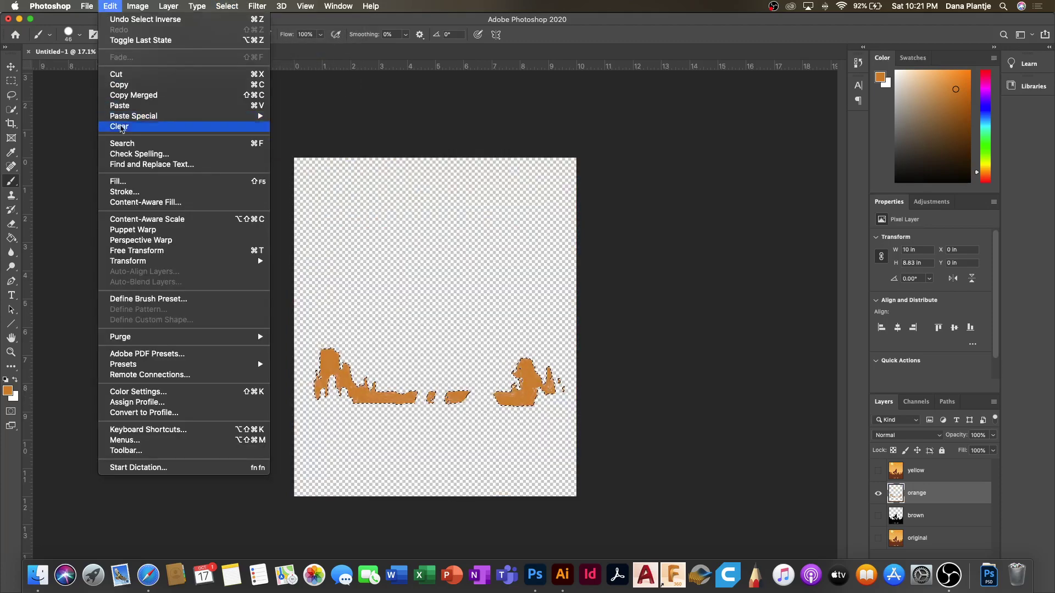
click(122, 183)
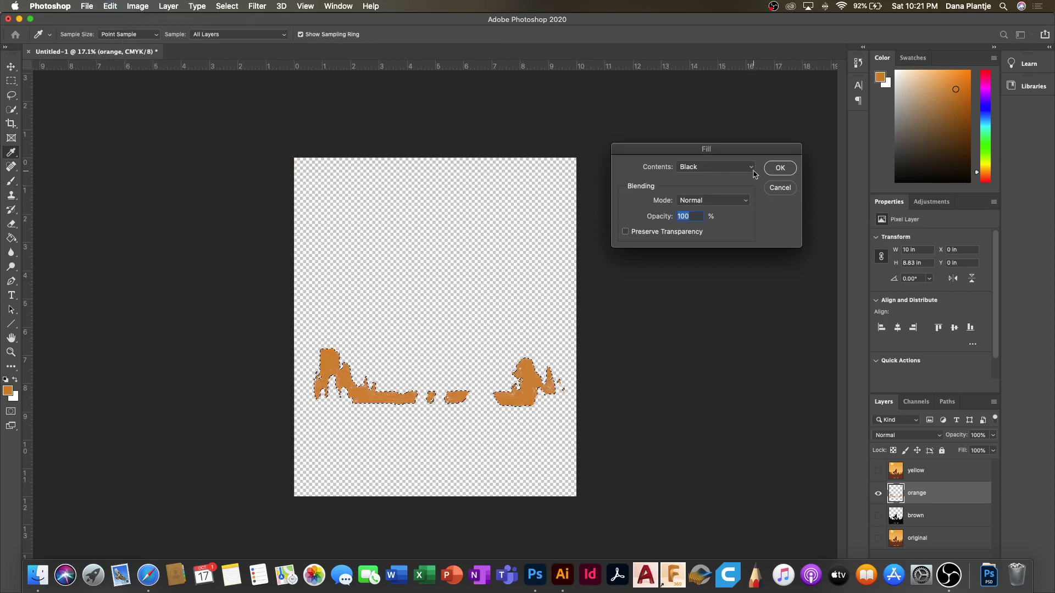
click(779, 167)
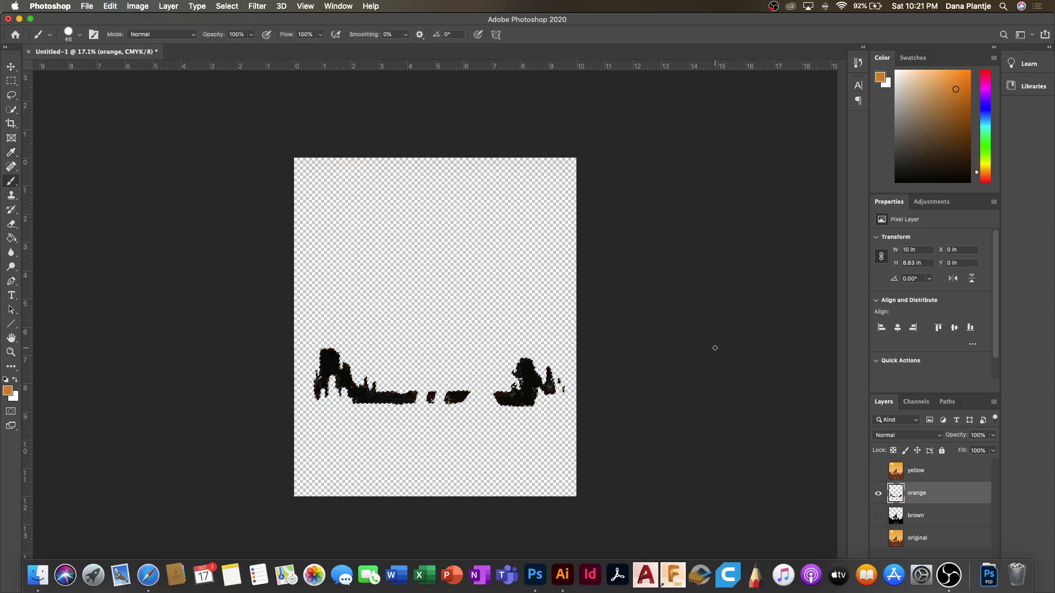
key(super+d)
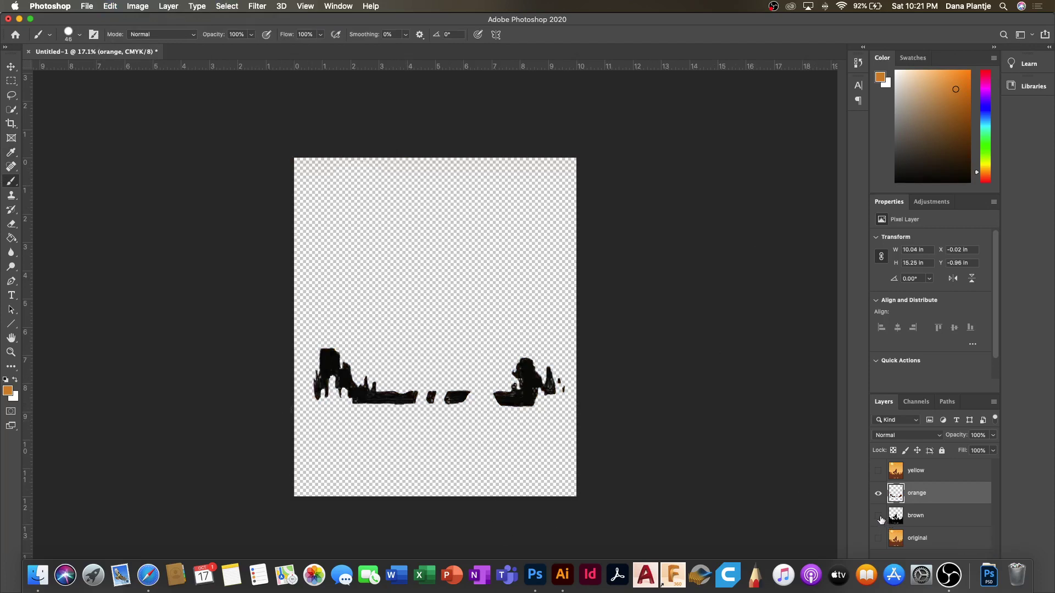
Duplicate the brown layer under its default name, brown copy, and show the copy together with the orange layer.
click(912, 516)
right_click(914, 516)
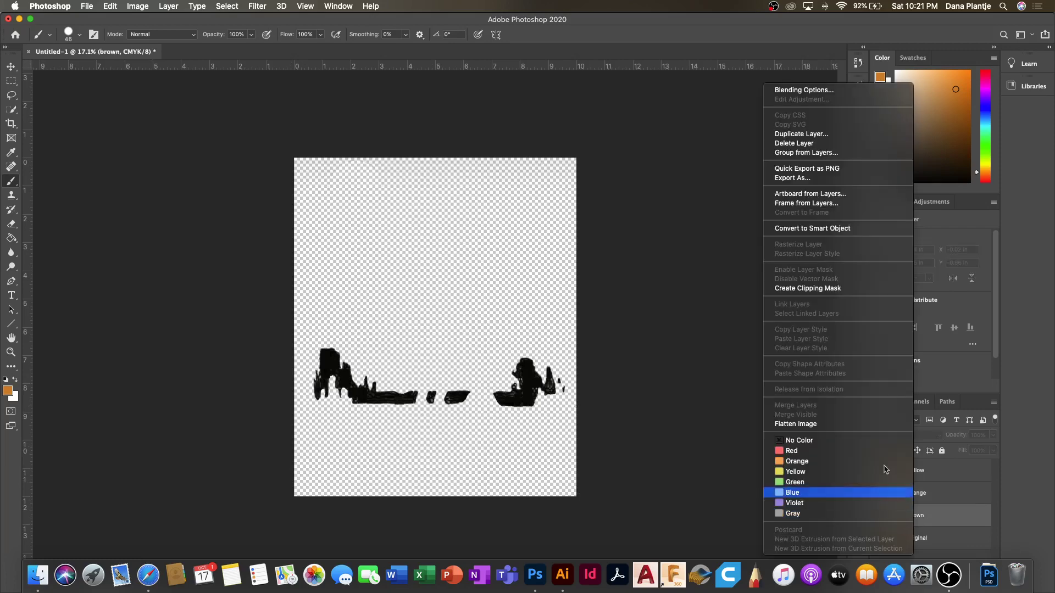
click(801, 135)
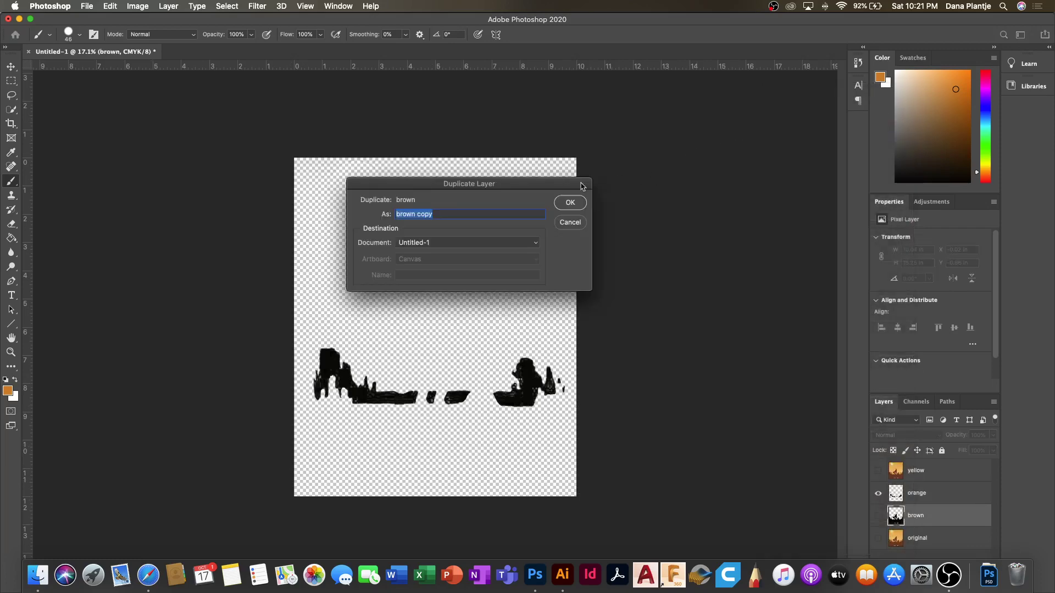
click(559, 203)
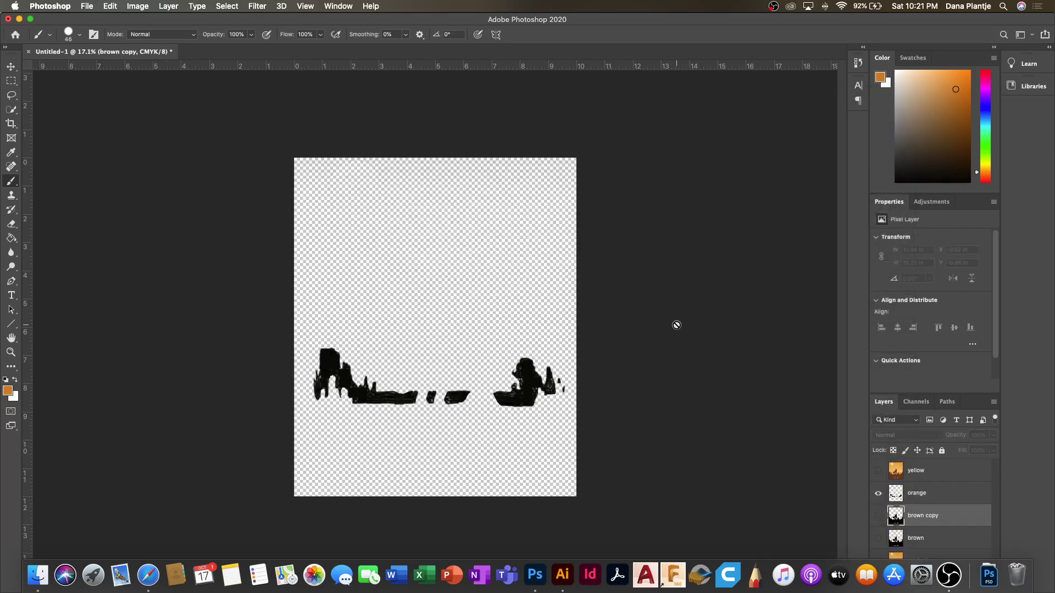
click(878, 515)
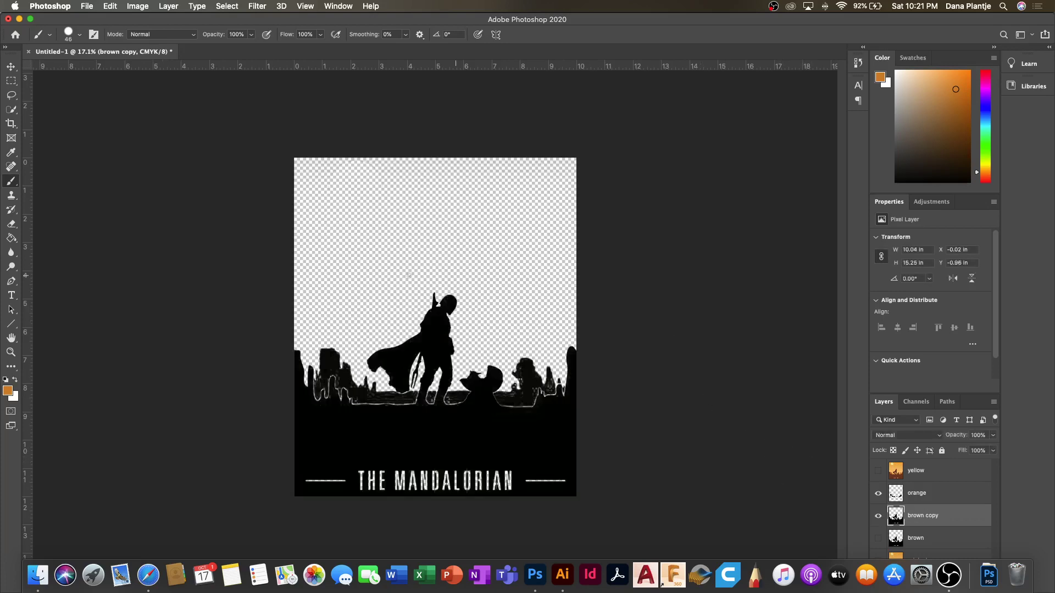
Erase the standing Mandalorian figure above the horizon on the brown copy layer with a 124 px eraser.
click(12, 224)
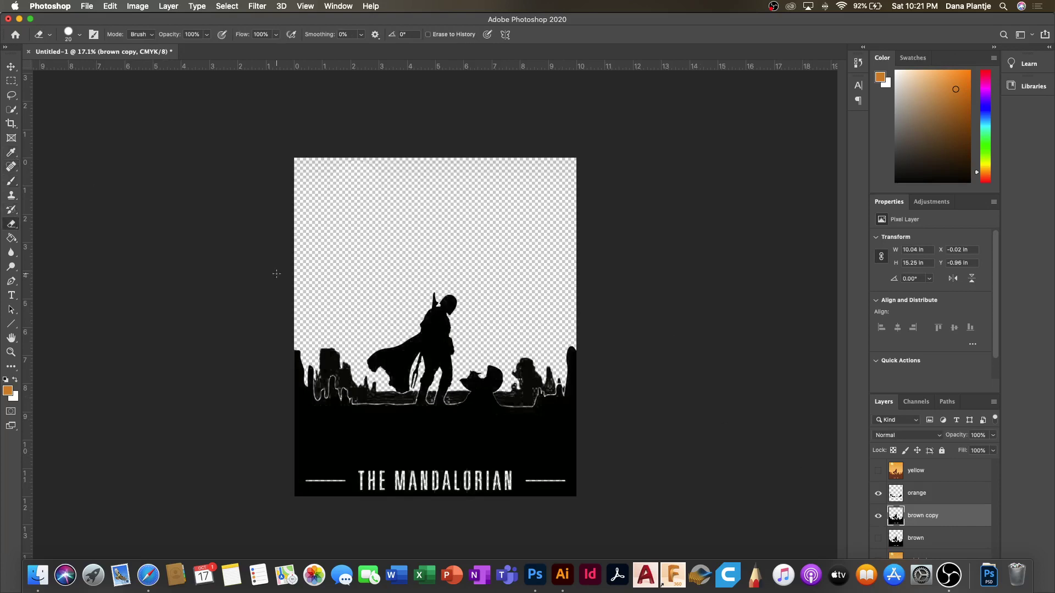
right_click(445, 301)
click(522, 331)
text(124)
key(Return)
mouse_move(464, 299)
mouse_down()
mouse_move(411, 302)
mouse_move(453, 307)
mouse_move(417, 315)
mouse_move(450, 318)
mouse_move(400, 321)
mouse_move(460, 335)
mouse_move(406, 347)
mouse_move(452, 350)
mouse_move(403, 345)
mouse_move(360, 359)
mouse_move(392, 352)
mouse_up()
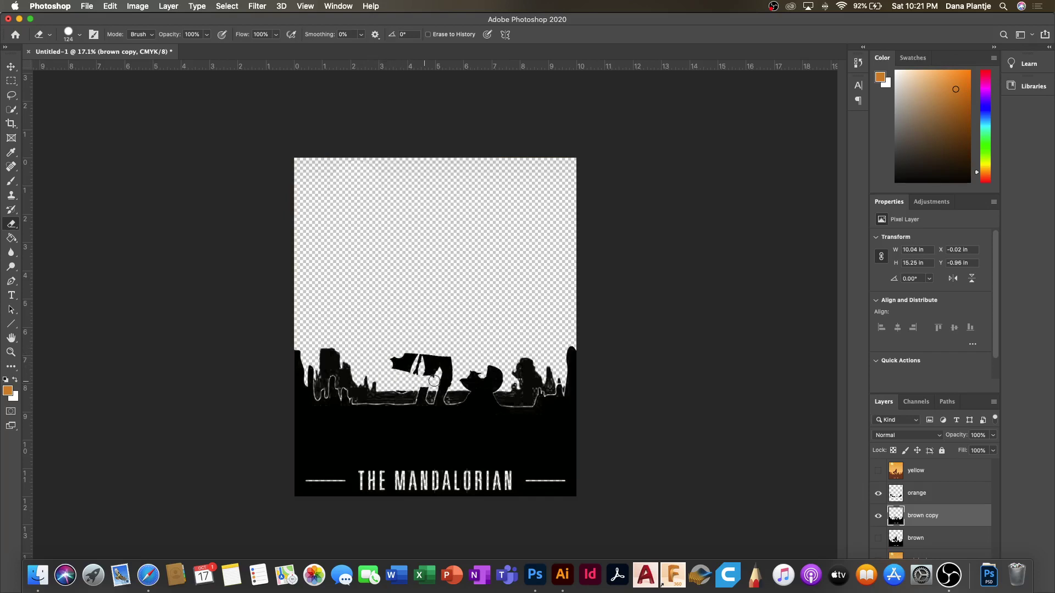
mouse_move(448, 366)
mouse_down()
mouse_move(388, 362)
mouse_move(451, 359)
mouse_up()
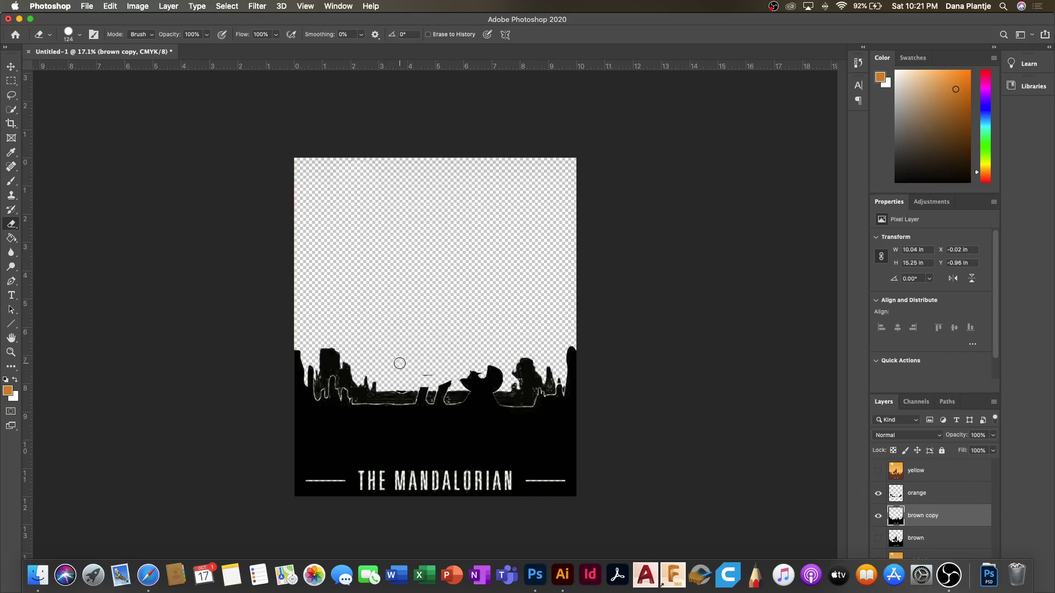
Delete the brown copy artwork above the horizon using a full-width rectangular selection about 10 in by 5 in, and deselect.
click(10, 82)
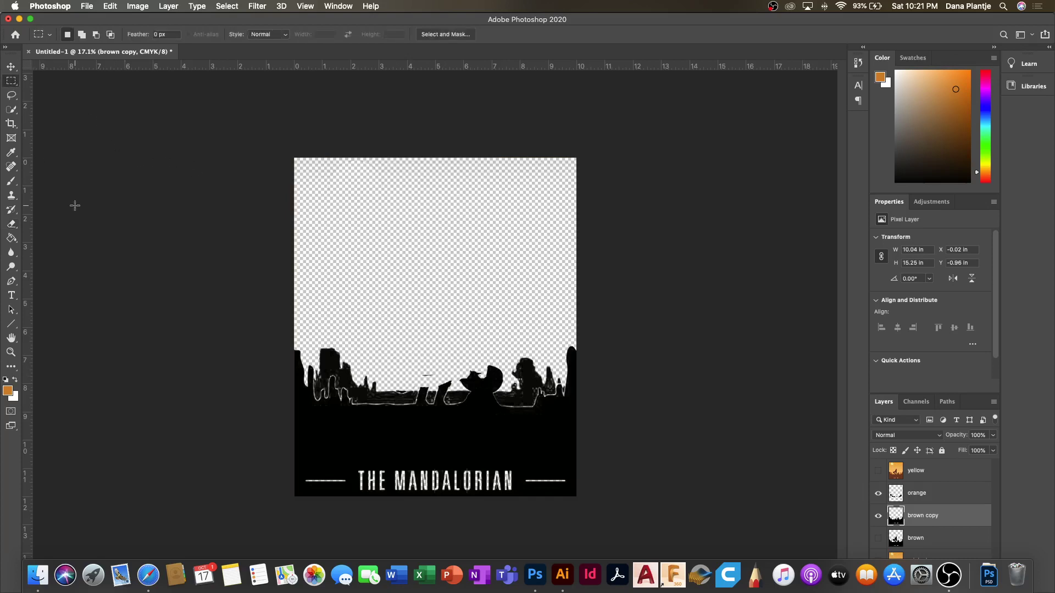
right_click(12, 82)
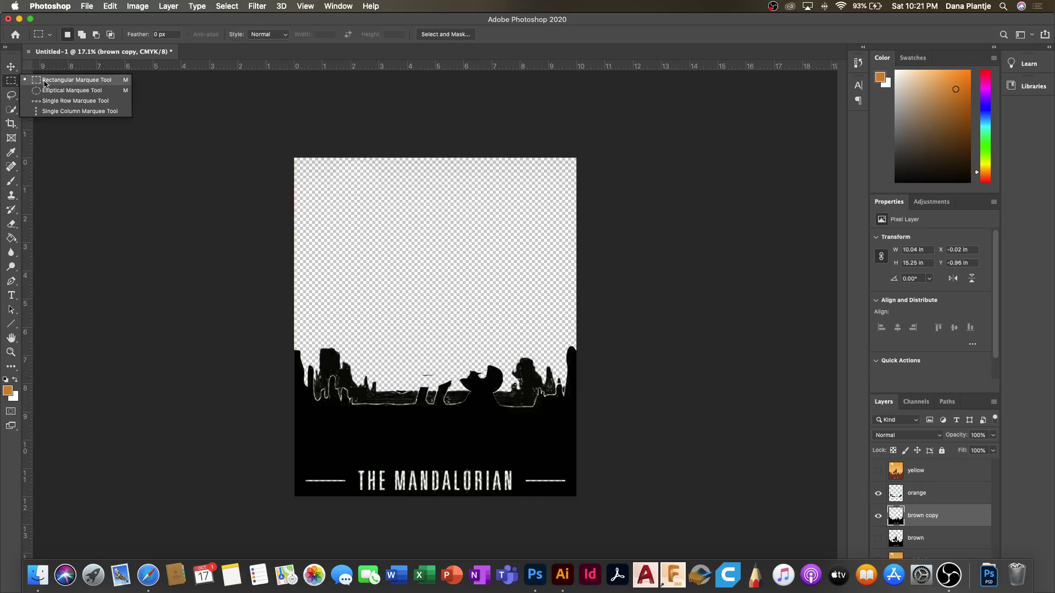
click(44, 81)
drag(258, 252, 650, 393)
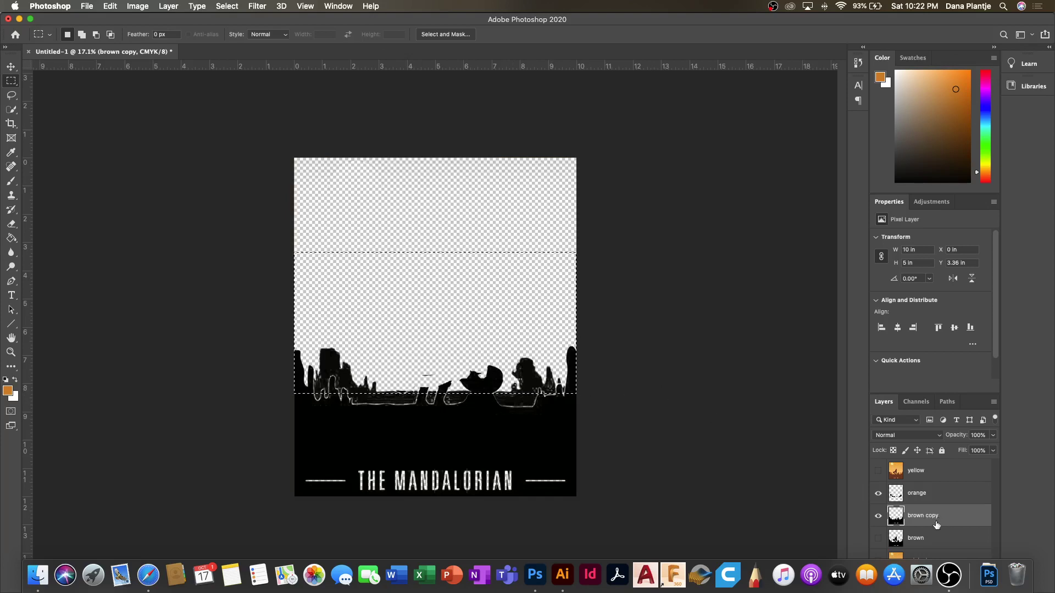
key(Delete)
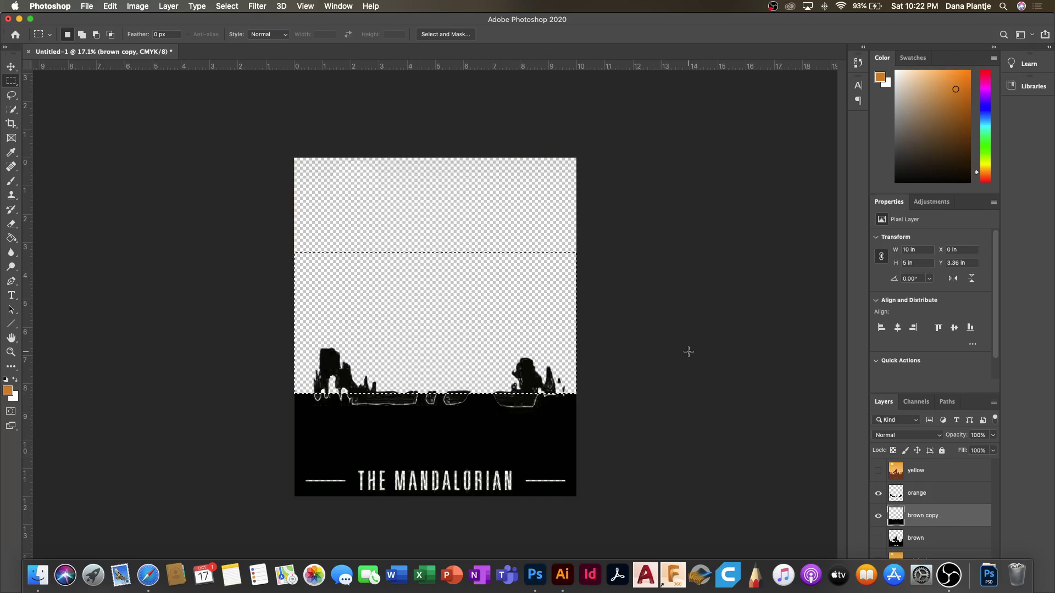
click(227, 6)
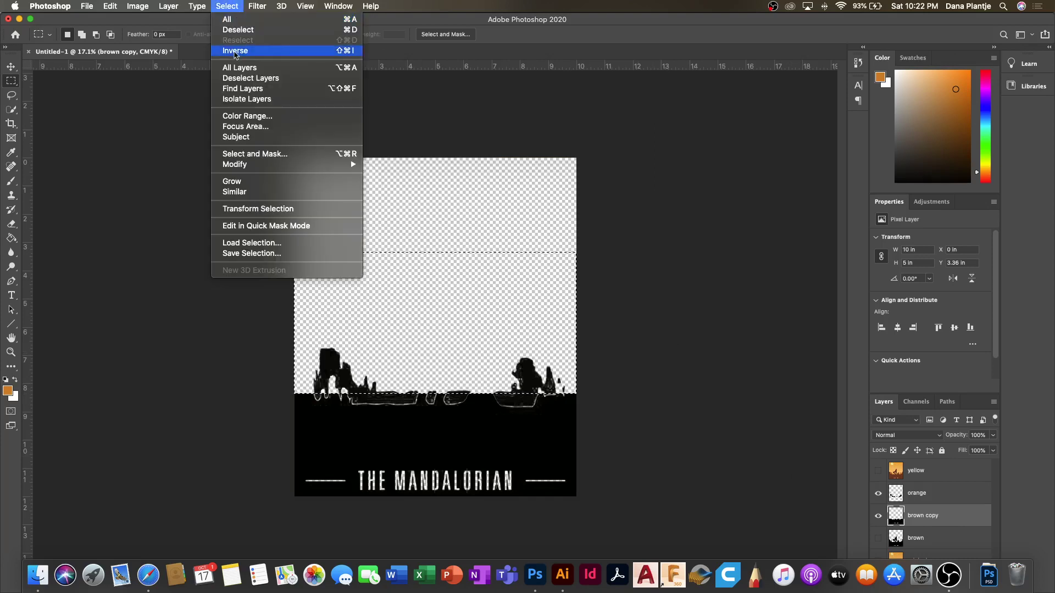
click(233, 31)
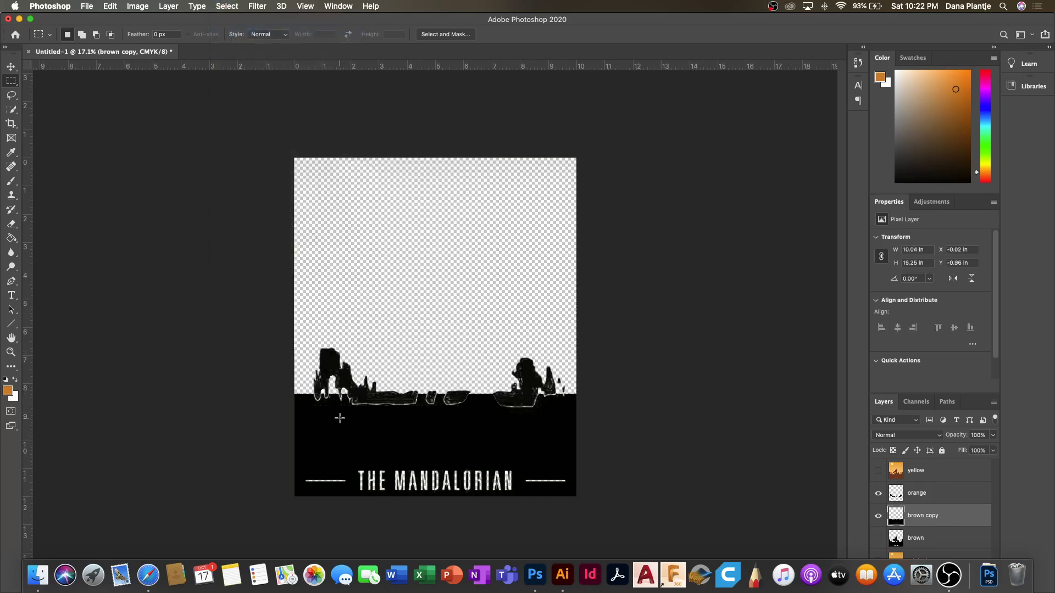
Reset the foreground color to black and brush over the gaps beneath the left rock formation on the brown copy layer.
scroll(340, 419, up, 1)
scroll(335, 404, up, 10)
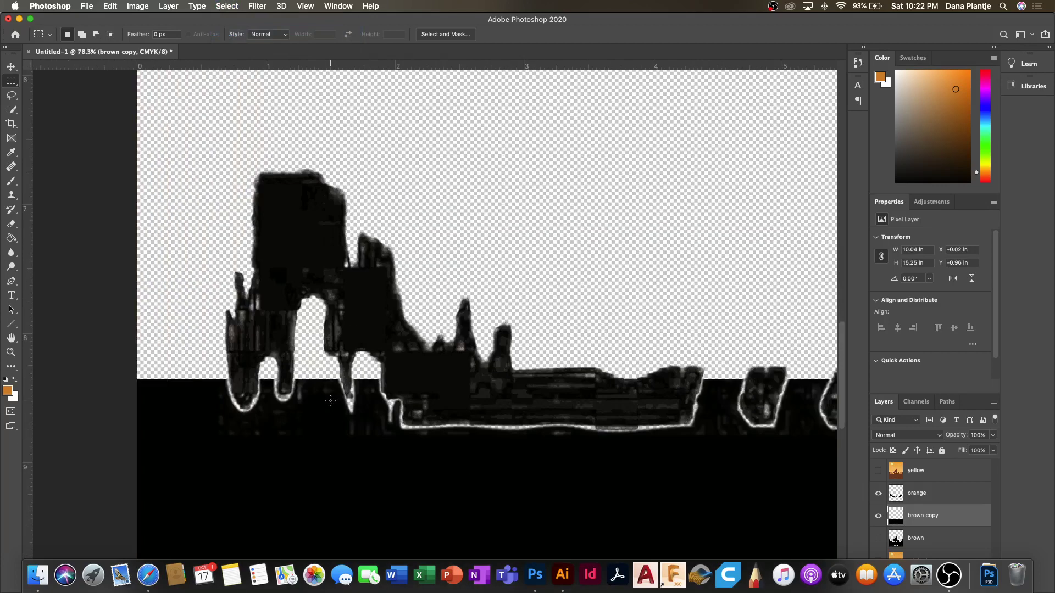
click(10, 184)
click(174, 384)
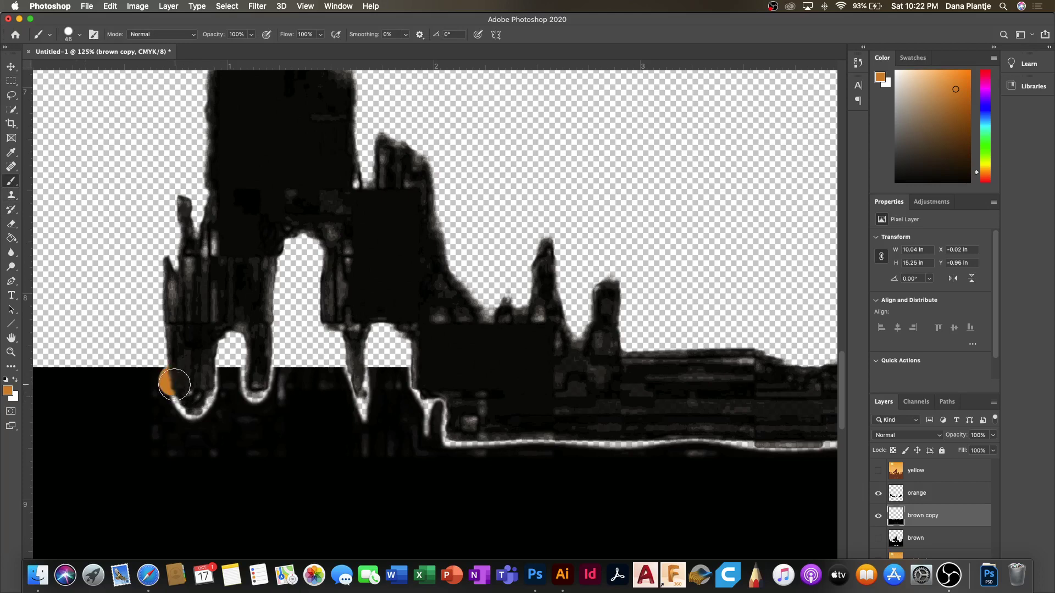
click(6, 379)
click(168, 382)
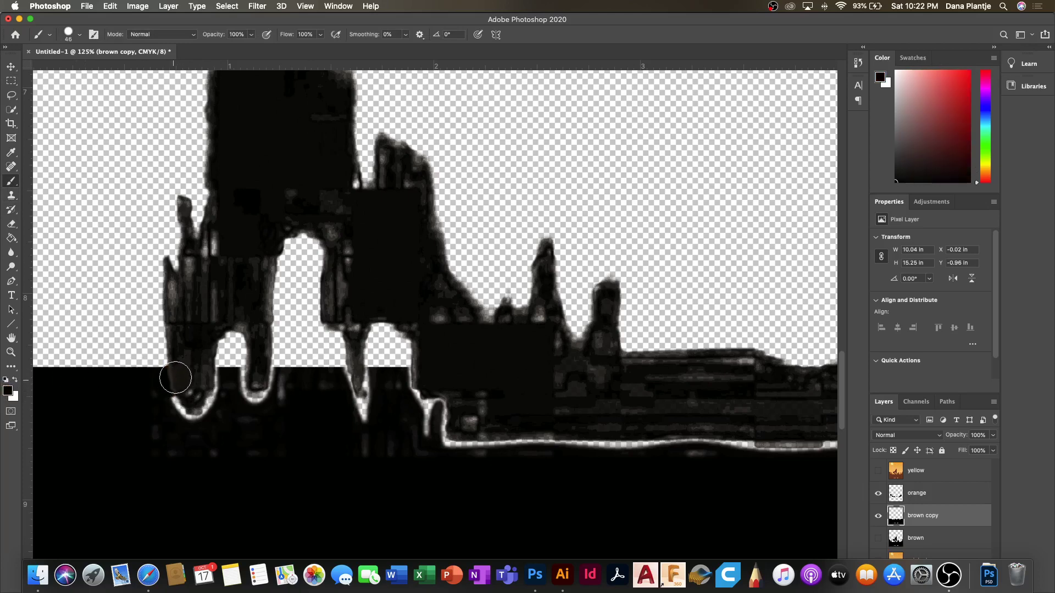
mouse_move(181, 365)
mouse_down()
mouse_move(187, 405)
mouse_move(260, 428)
mouse_move(297, 404)
mouse_move(215, 408)
mouse_move(231, 339)
mouse_move(255, 392)
mouse_move(266, 371)
mouse_up()
mouse_move(284, 297)
mouse_down()
mouse_move(329, 244)
mouse_move(282, 304)
mouse_move(286, 367)
mouse_move(248, 343)
mouse_move(308, 273)
mouse_move(317, 304)
mouse_move(273, 342)
mouse_move(326, 321)
mouse_move(407, 350)
mouse_move(364, 368)
mouse_move(323, 359)
mouse_move(361, 319)
mouse_move(369, 376)
mouse_move(357, 379)
mouse_move(360, 405)
mouse_move(396, 335)
mouse_up()
Merge the orange layer down into brown copy and rename the merged layer orange.
right_click(916, 493)
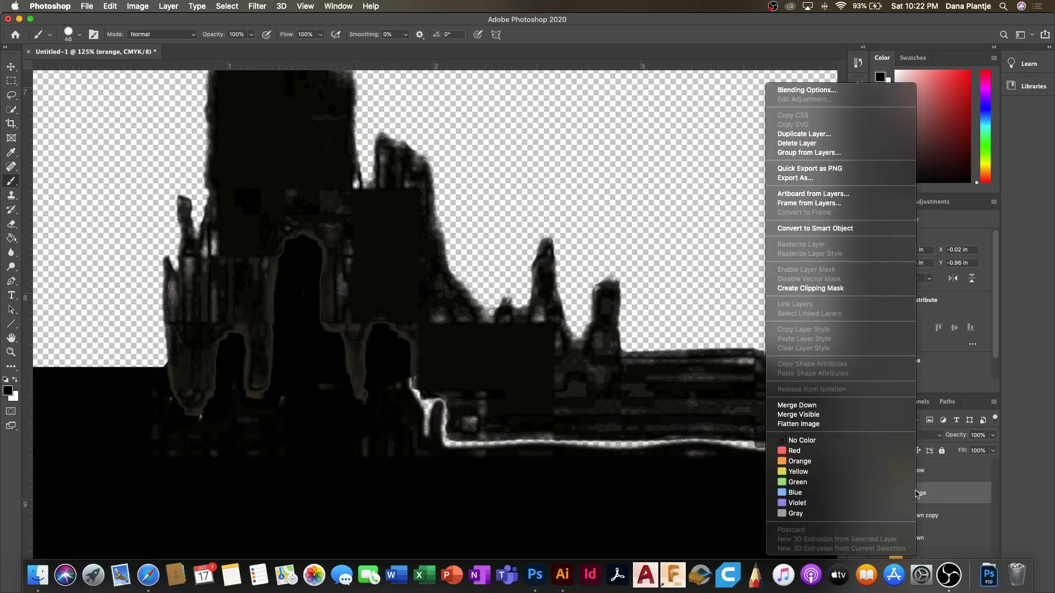
click(834, 406)
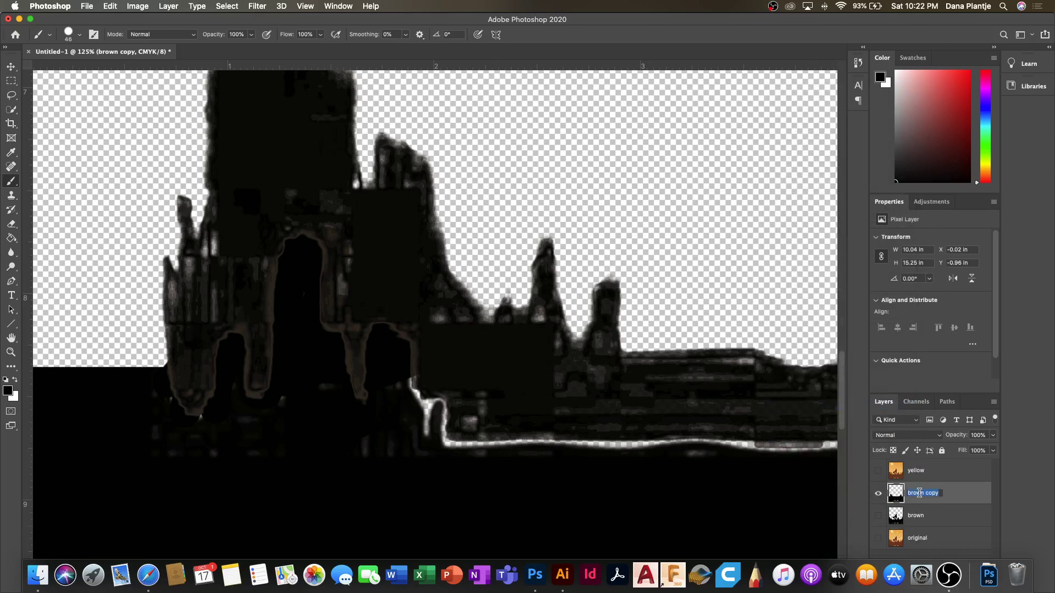
key(Return)
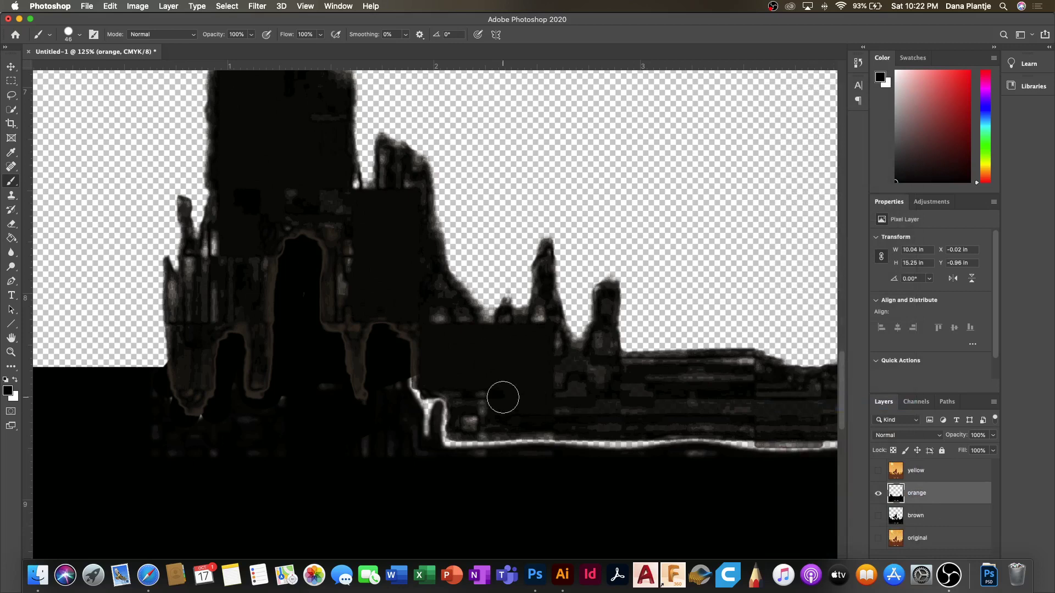
Paint black over the white outlines and gaps along the left rocks and the horizon on the orange layer.
mouse_move(329, 354)
mouse_down()
mouse_move(425, 349)
mouse_move(319, 357)
mouse_move(266, 293)
mouse_move(263, 230)
mouse_move(238, 312)
mouse_move(214, 269)
mouse_move(190, 367)
mouse_move(166, 399)
mouse_move(195, 406)
mouse_move(262, 311)
mouse_move(186, 407)
mouse_move(141, 439)
mouse_move(310, 431)
mouse_move(256, 368)
mouse_move(264, 401)
mouse_move(409, 394)
mouse_move(607, 448)
mouse_up()
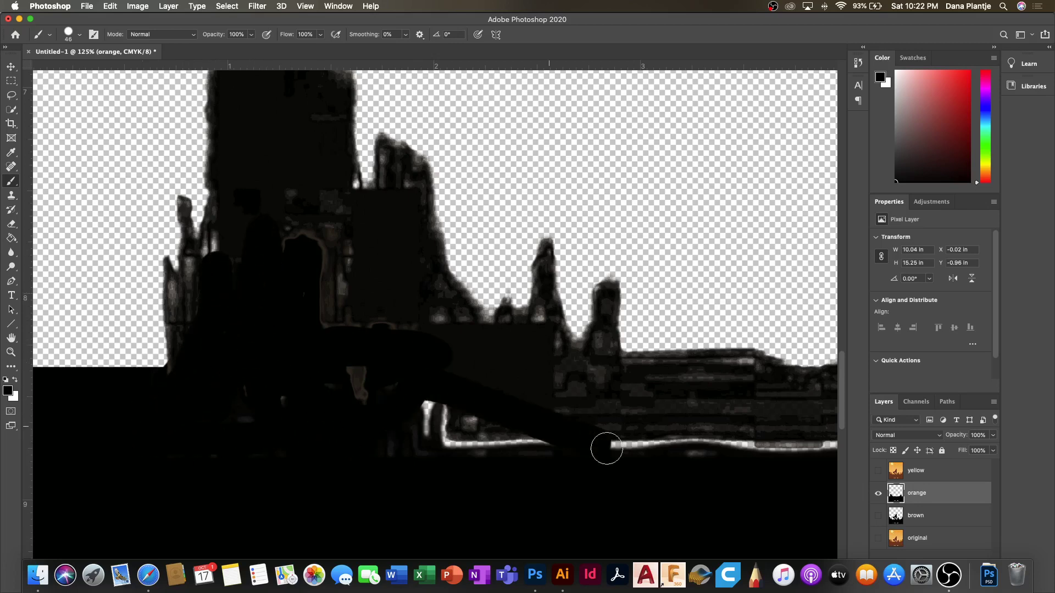
scroll(610, 509, right, 10)
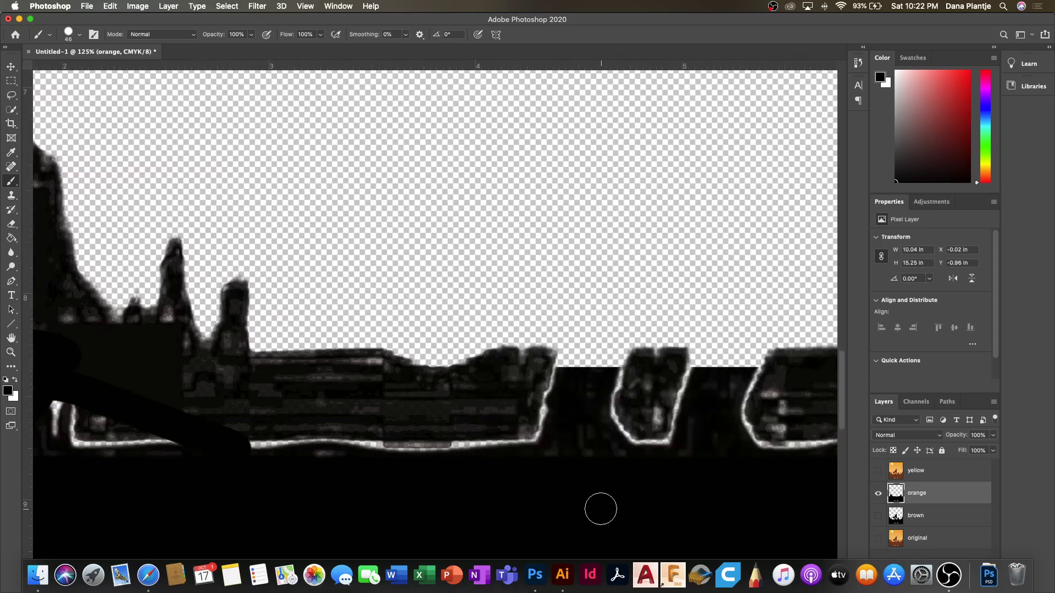
scroll(600, 509, right, 1)
mouse_move(534, 364)
mouse_down()
mouse_move(574, 377)
mouse_move(623, 367)
mouse_move(558, 383)
mouse_move(566, 390)
mouse_move(644, 354)
mouse_move(633, 363)
mouse_move(789, 388)
mouse_up()
scroll(666, 523, right, 10)
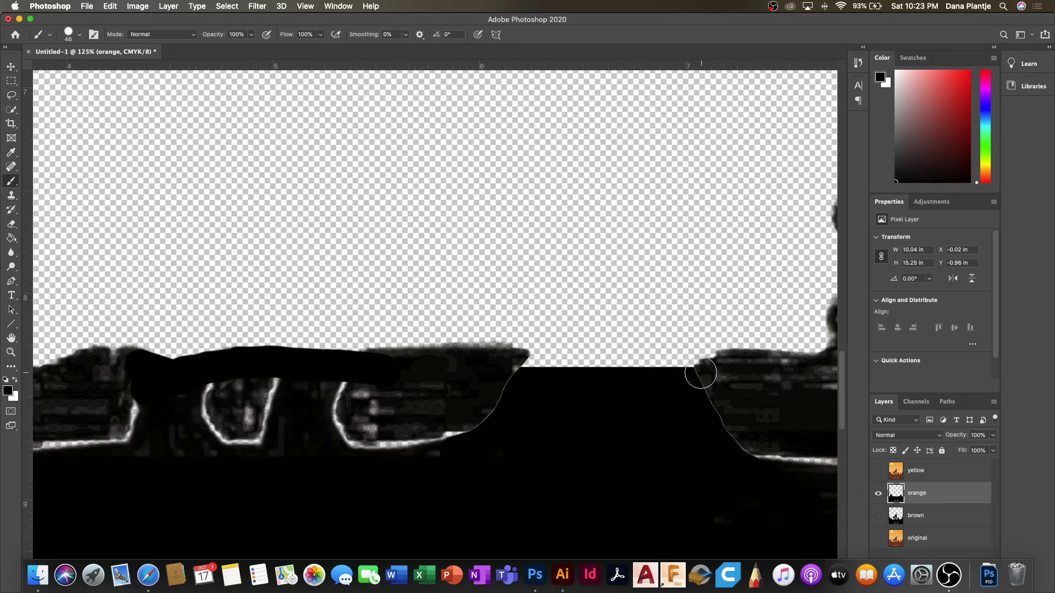
mouse_move(720, 367)
mouse_down()
mouse_move(424, 361)
mouse_move(360, 365)
mouse_move(329, 388)
mouse_up()
scroll(596, 378, right, 10)
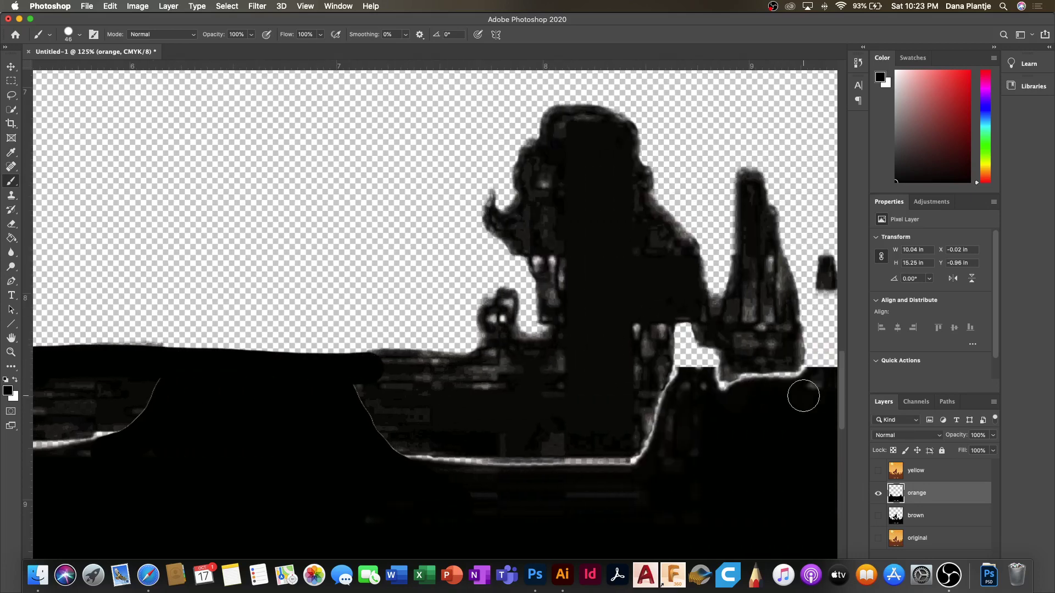
click(791, 366)
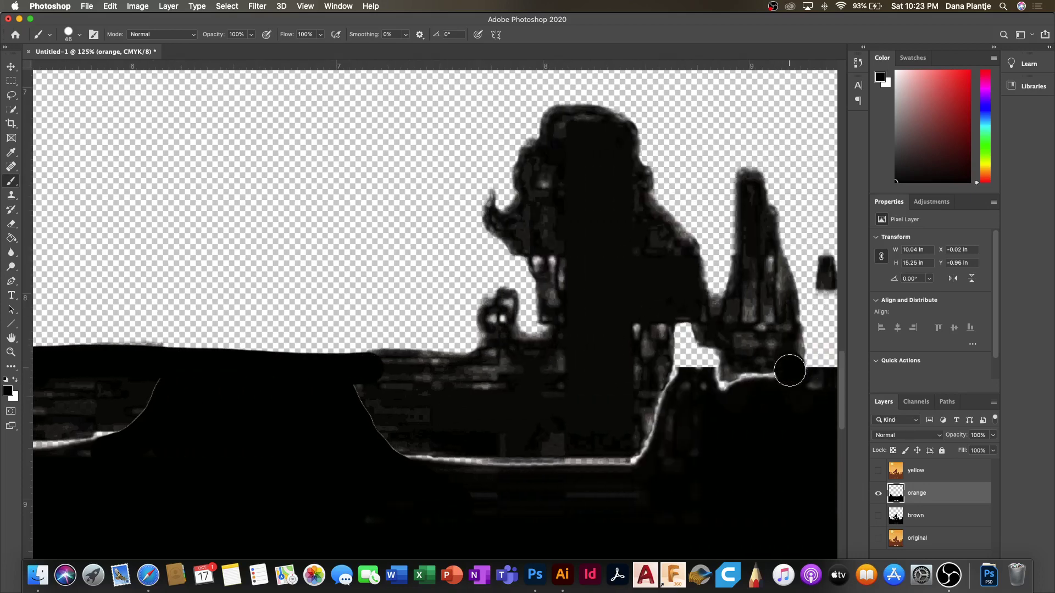
scroll(709, 444, right, 6)
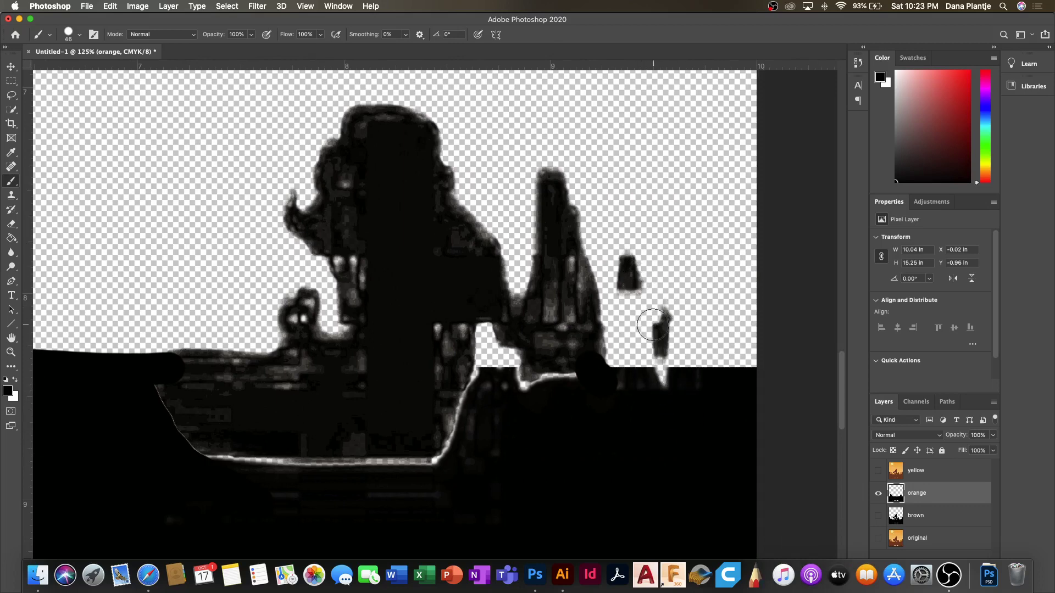
Paint the two small rock spires at the far right solid down to the ground with a 15 px black brush.
right_click(630, 301)
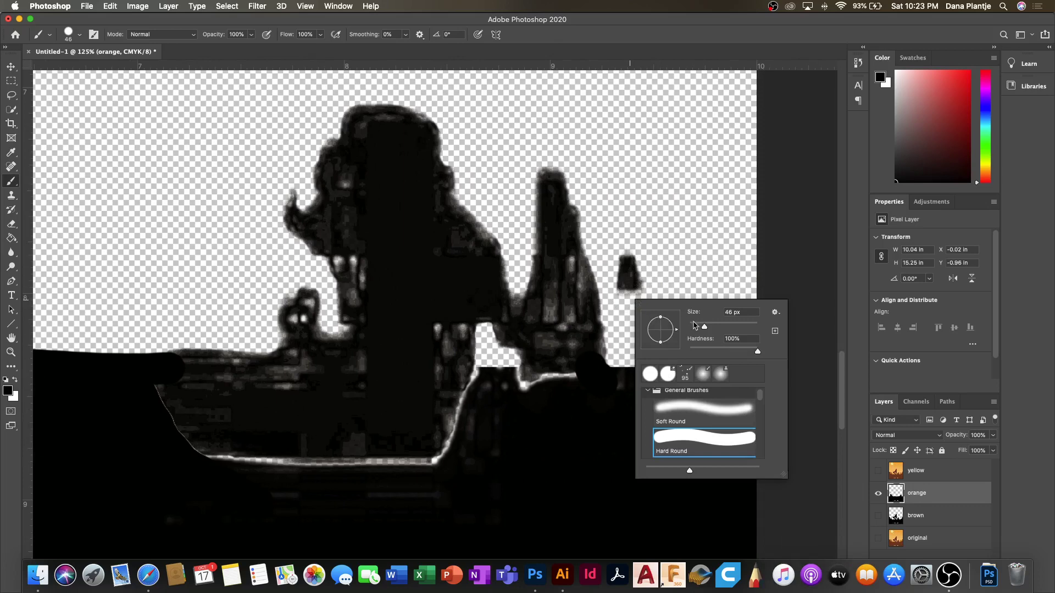
click(626, 255)
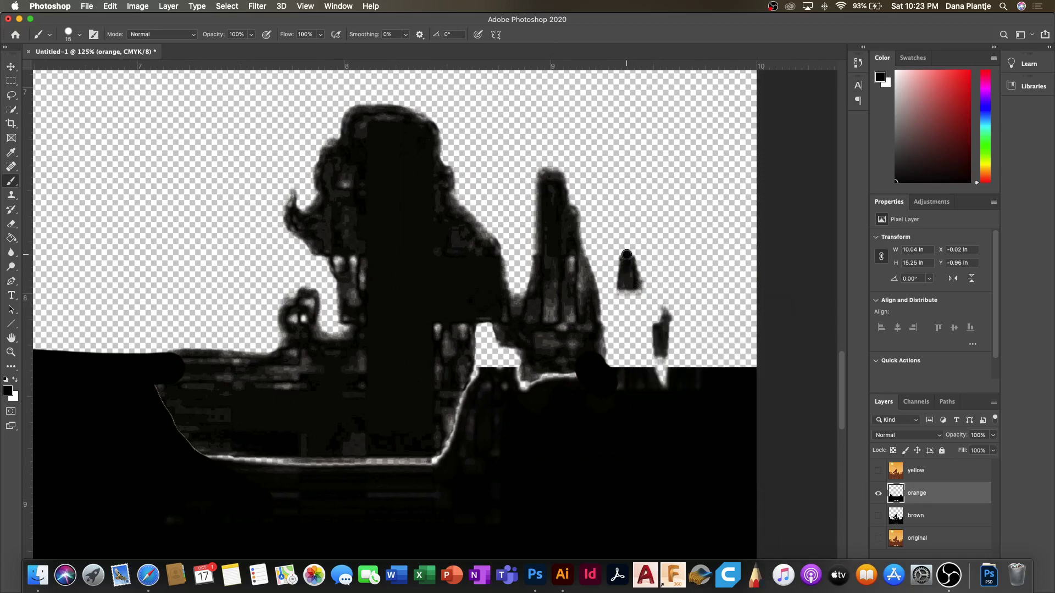
shift+click(613, 365)
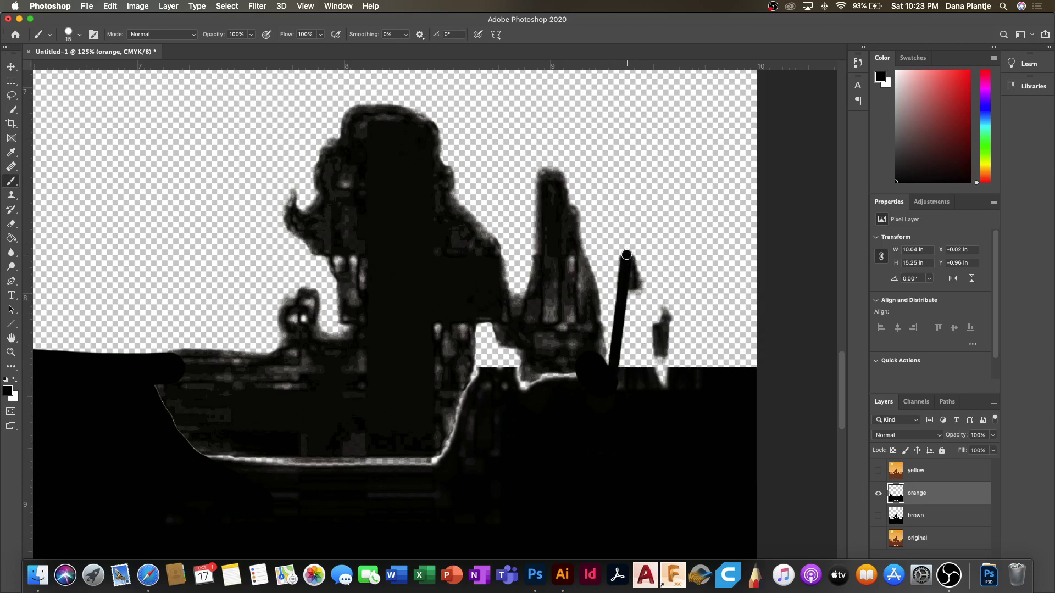
shift+click(650, 367)
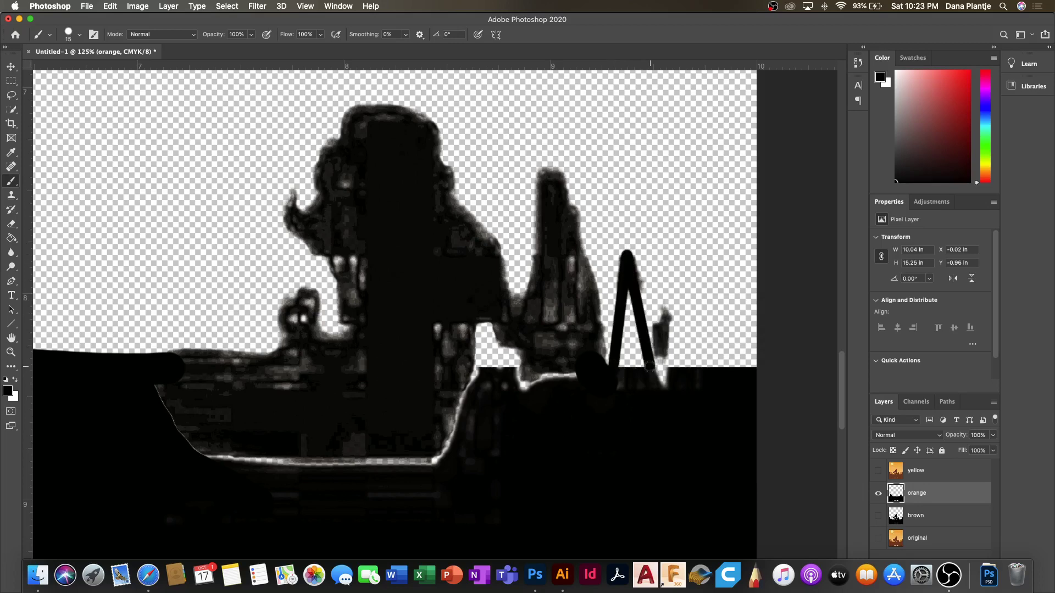
drag(625, 321, 619, 373)
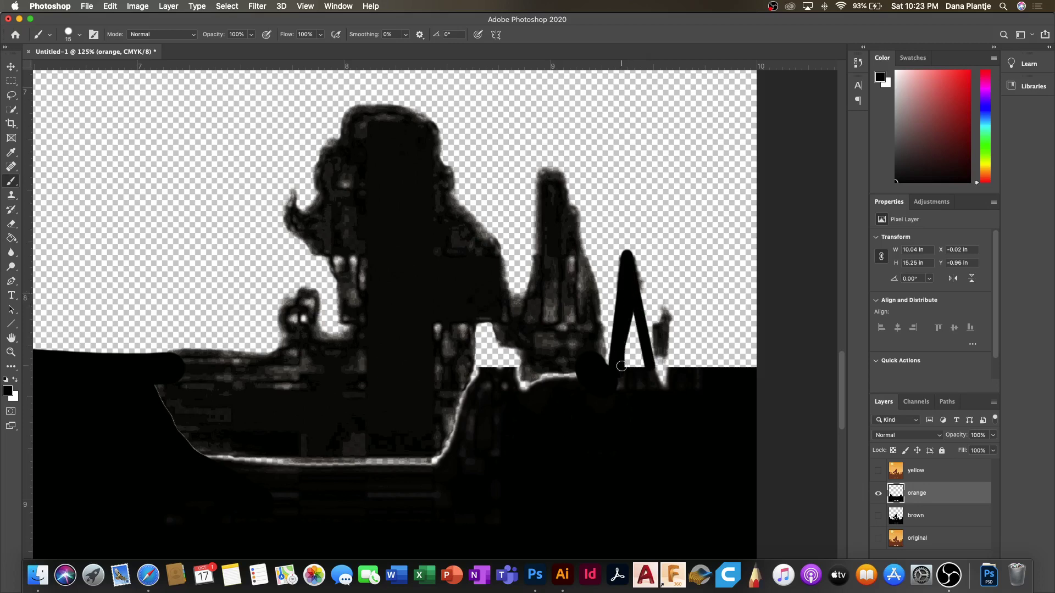
drag(634, 328, 638, 387)
drag(632, 336, 650, 338)
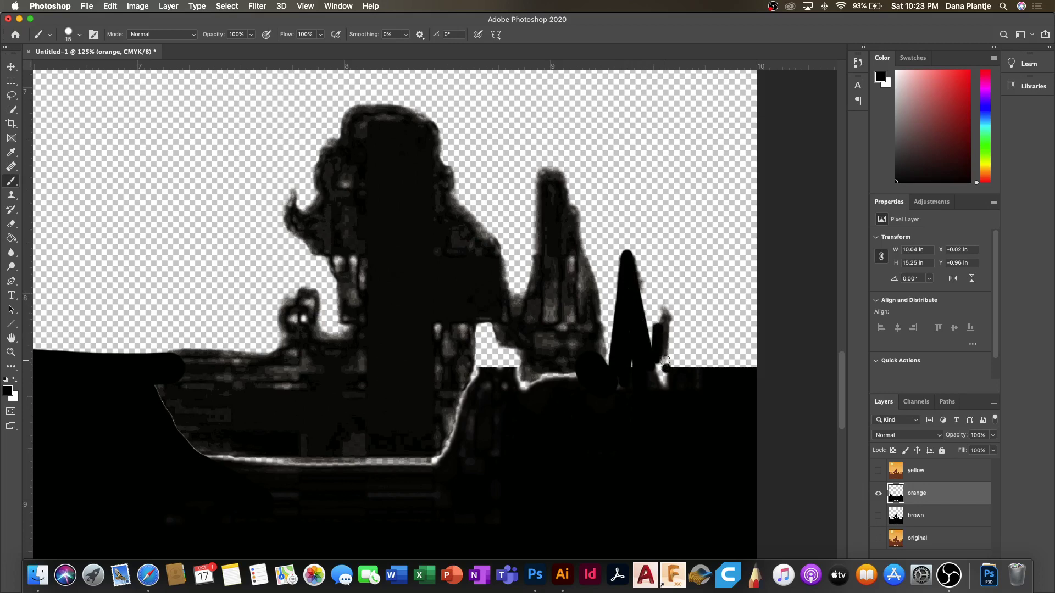
shift+click(666, 318)
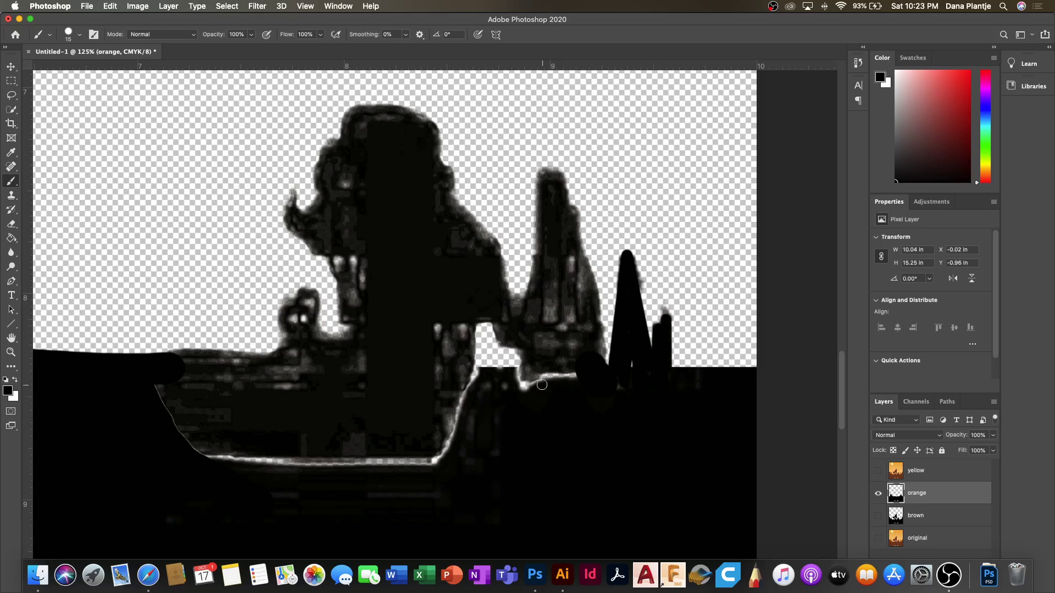
Paint over the white outlines and gaps beneath the right rock formation on the orange layer with a 57 px black brush.
mouse_move(529, 366)
mouse_down()
mouse_move(485, 320)
mouse_move(474, 327)
mouse_move(528, 341)
mouse_move(499, 346)
mouse_move(478, 322)
mouse_move(482, 354)
mouse_move(562, 382)
mouse_move(418, 332)
mouse_move(570, 374)
mouse_move(481, 362)
mouse_move(454, 424)
mouse_move(372, 461)
mouse_move(201, 435)
mouse_move(156, 411)
mouse_move(158, 401)
mouse_move(279, 471)
mouse_move(503, 484)
mouse_move(405, 455)
mouse_move(453, 467)
mouse_move(389, 412)
mouse_up()
right_click(488, 356)
key(Return)
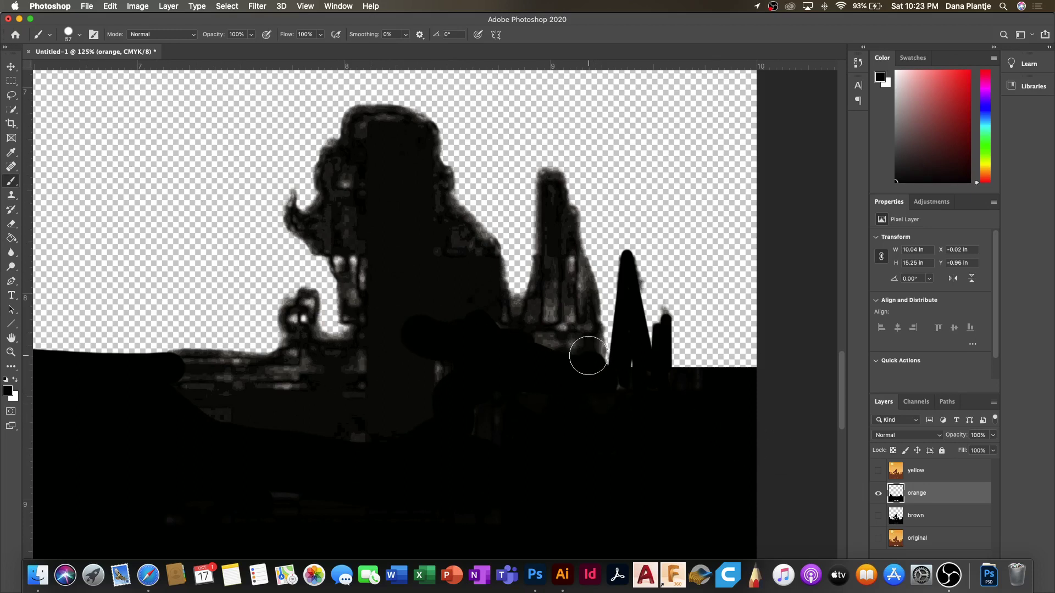
mouse_move(584, 347)
mouse_down()
mouse_move(599, 370)
mouse_move(623, 375)
mouse_up()
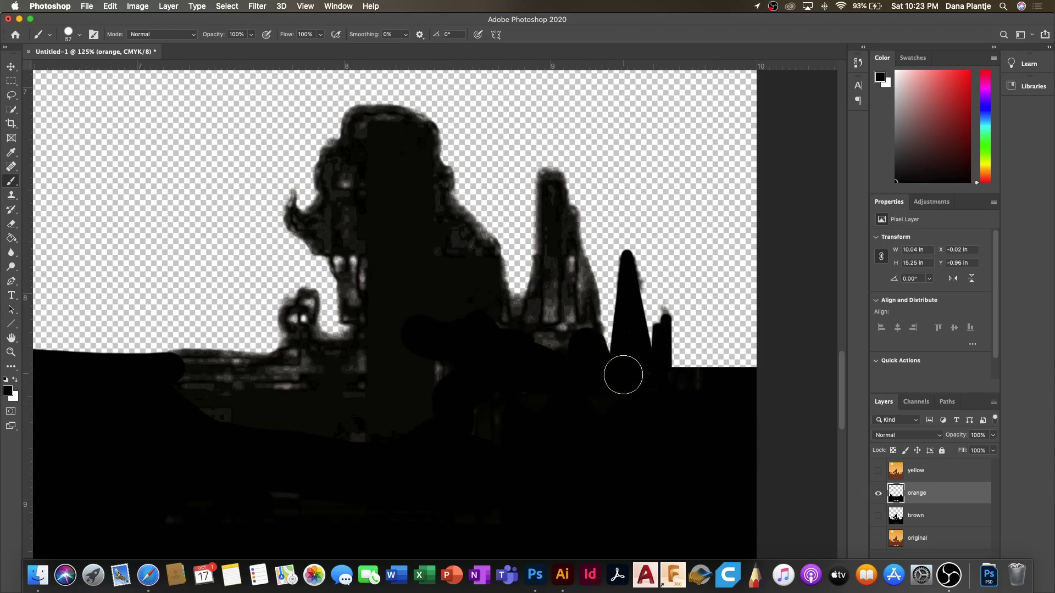
Select the transparent sky on the orange layer with the Magic Wand tool and invert the selection to the rocks and ground.
click(304, 6)
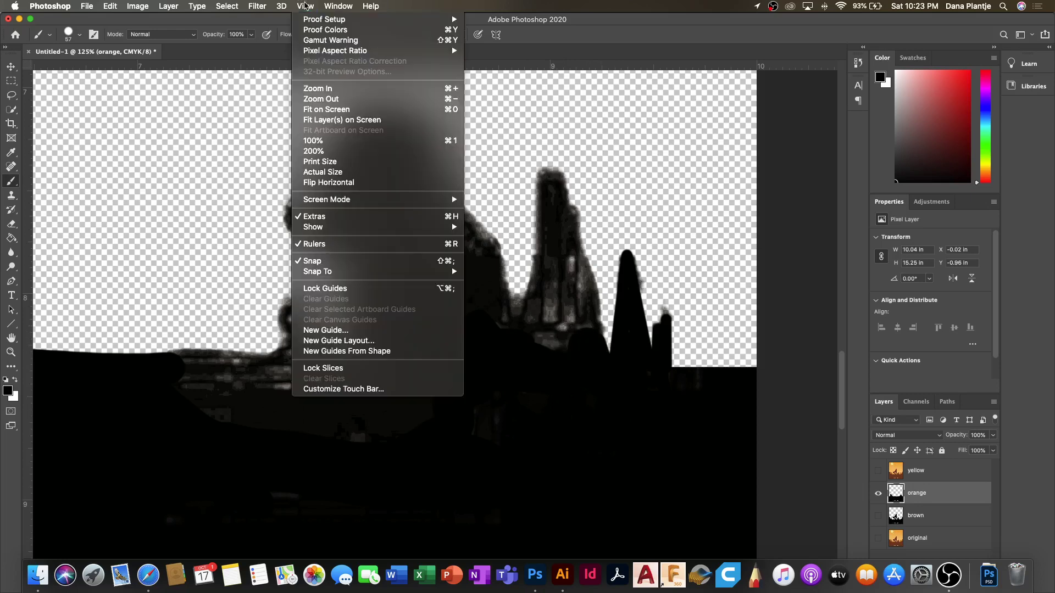
click(317, 109)
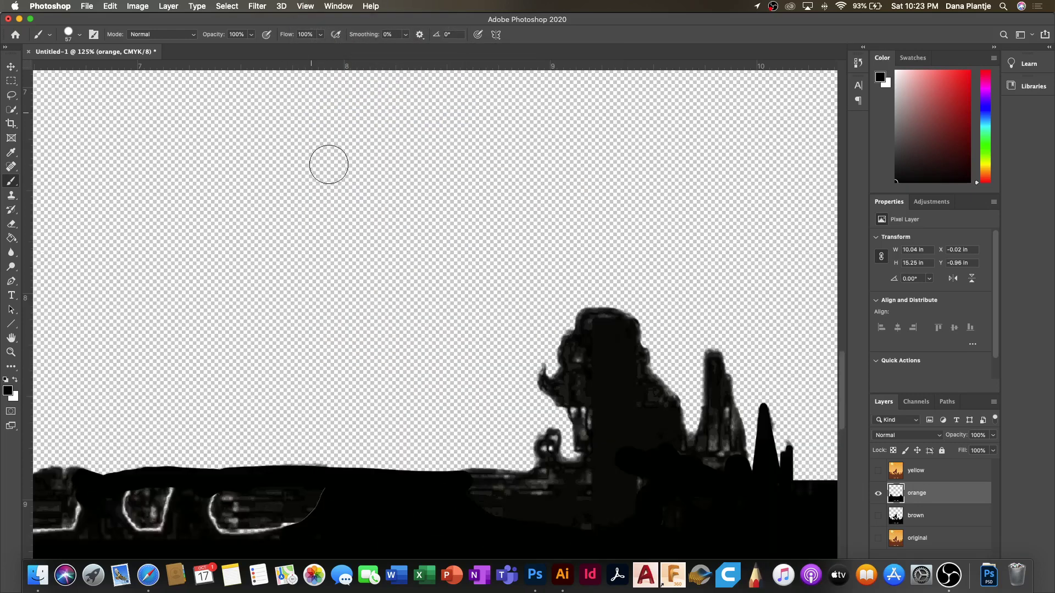
key(ctrl+minus)
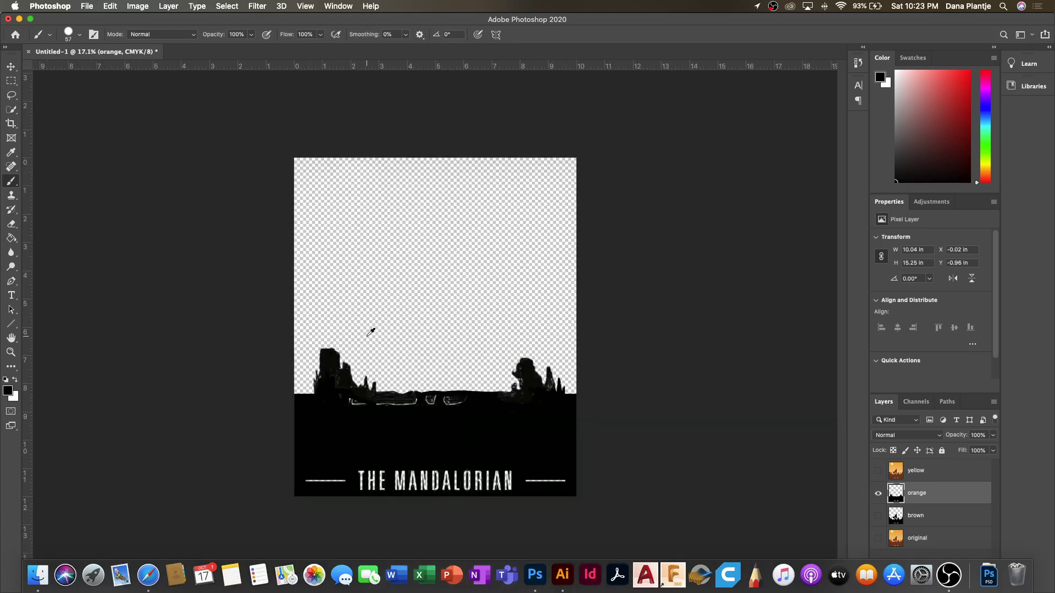
click(11, 110)
right_click(11, 110)
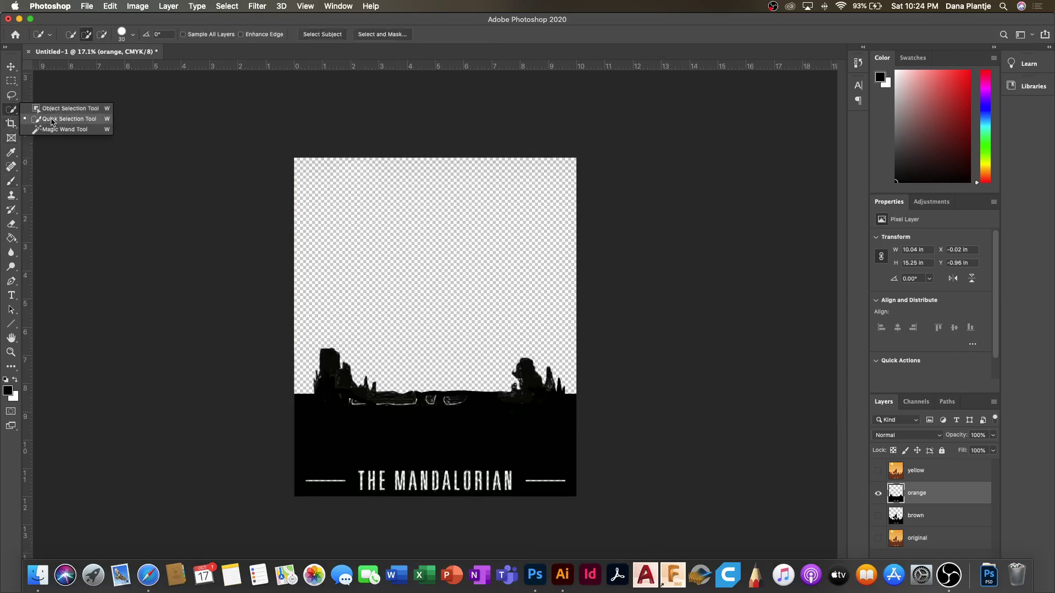
click(54, 130)
click(443, 270)
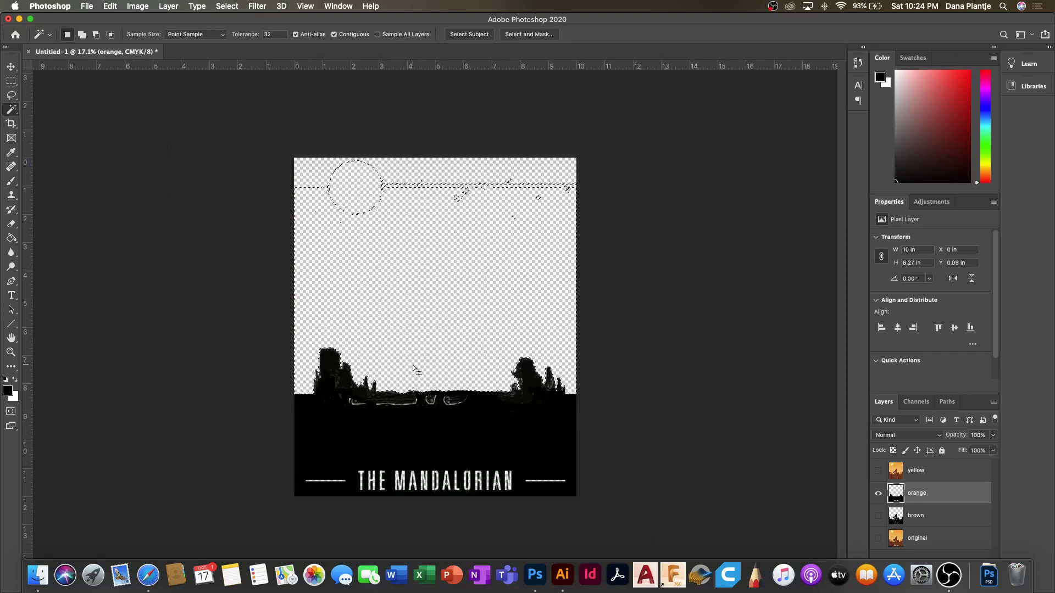
click(227, 6)
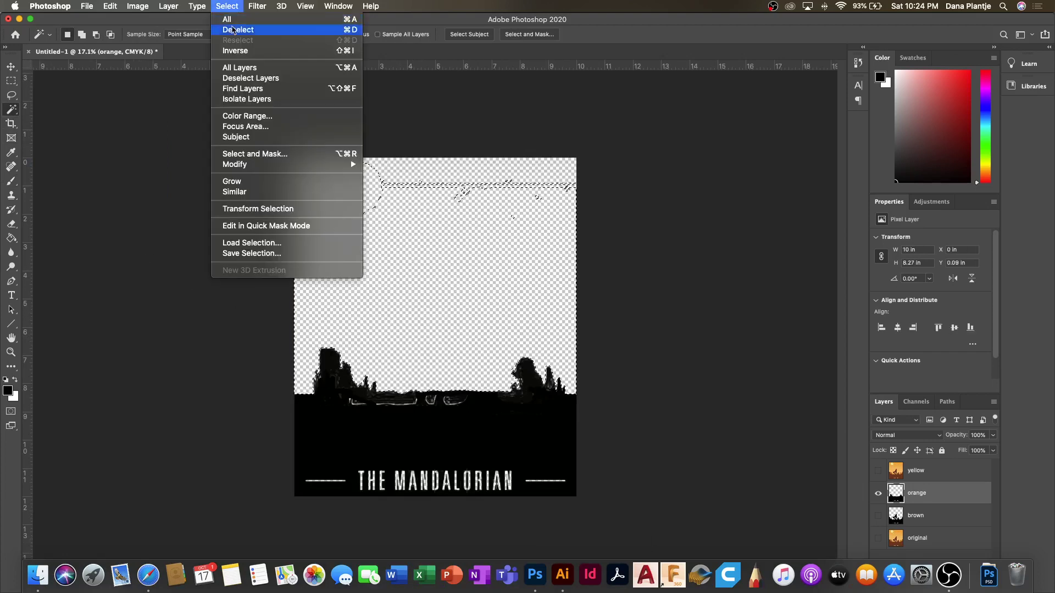
click(234, 51)
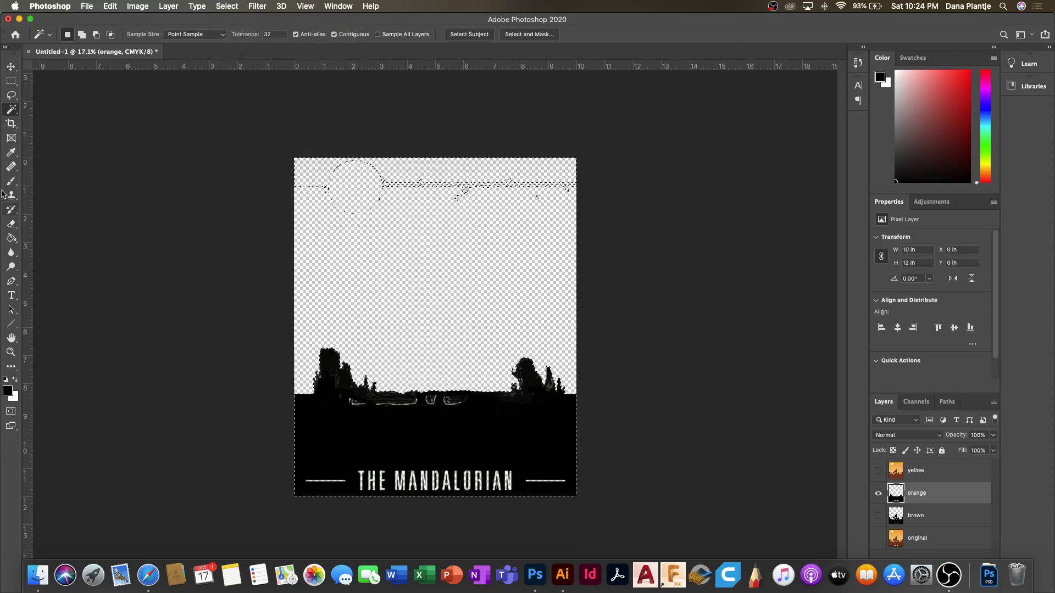
Paint the selected rocks and ground solid black, covering the title text, with a 1040 px hard round brush, and clear the selection.
key(b)
right_click(324, 379)
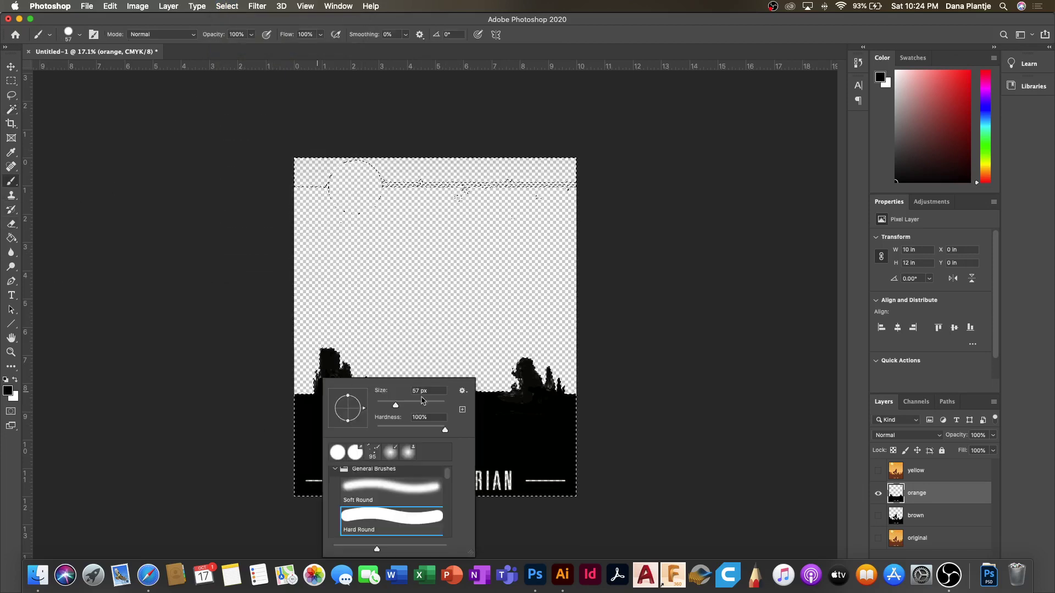
drag(423, 405, 439, 405)
key(Return)
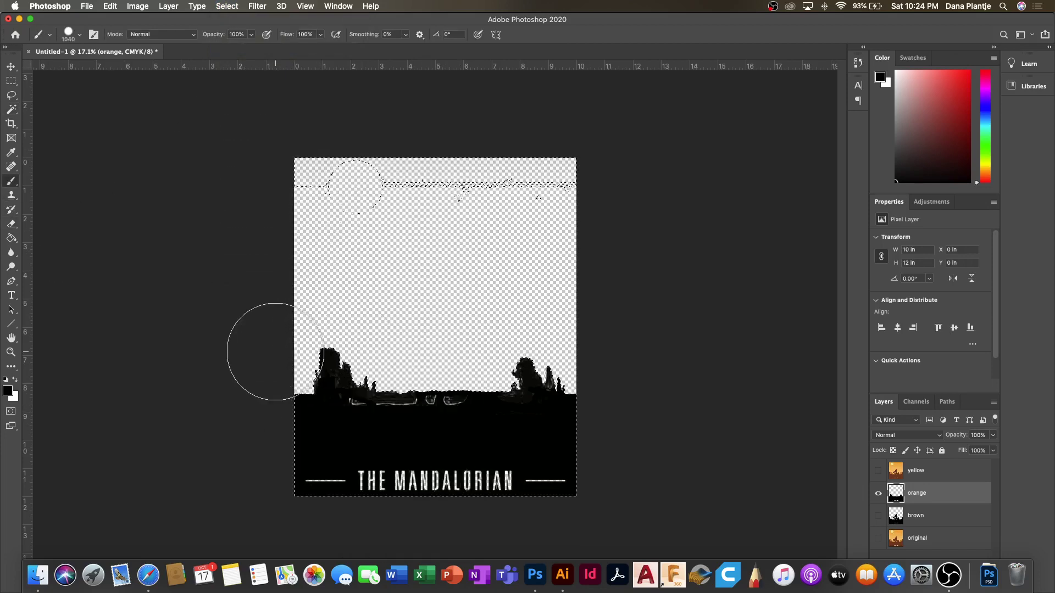
drag(263, 353, 467, 366)
mouse_move(299, 419)
mouse_down()
mouse_move(371, 445)
mouse_move(517, 443)
mouse_move(581, 457)
mouse_up()
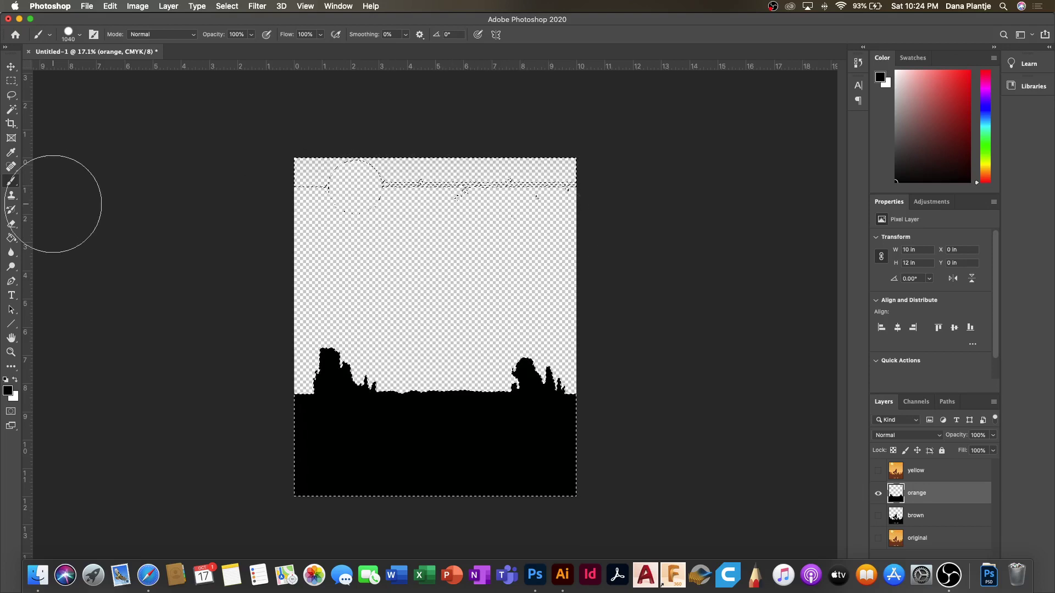
click(227, 6)
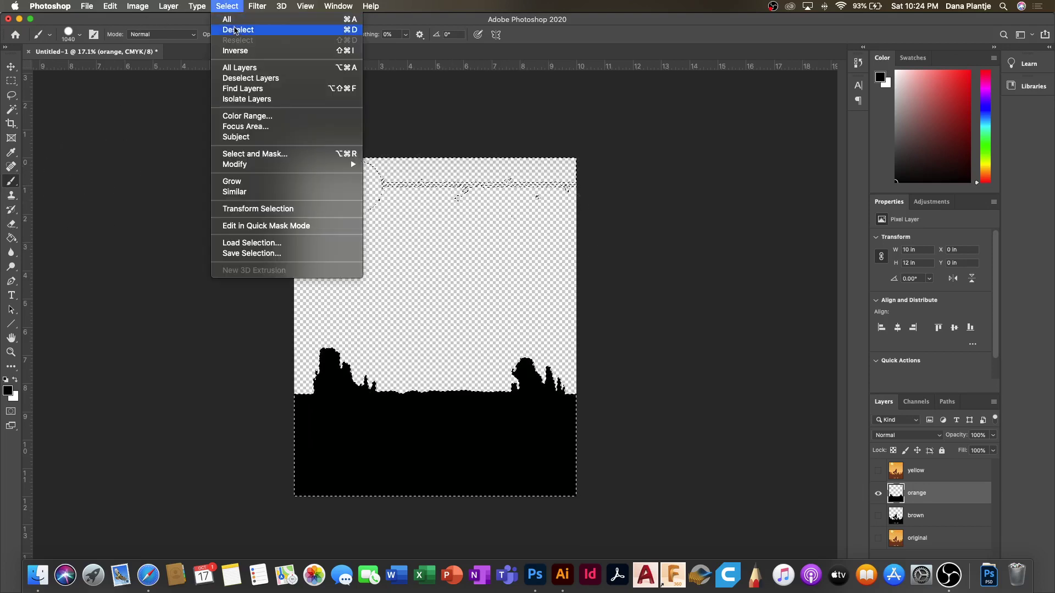
click(235, 31)
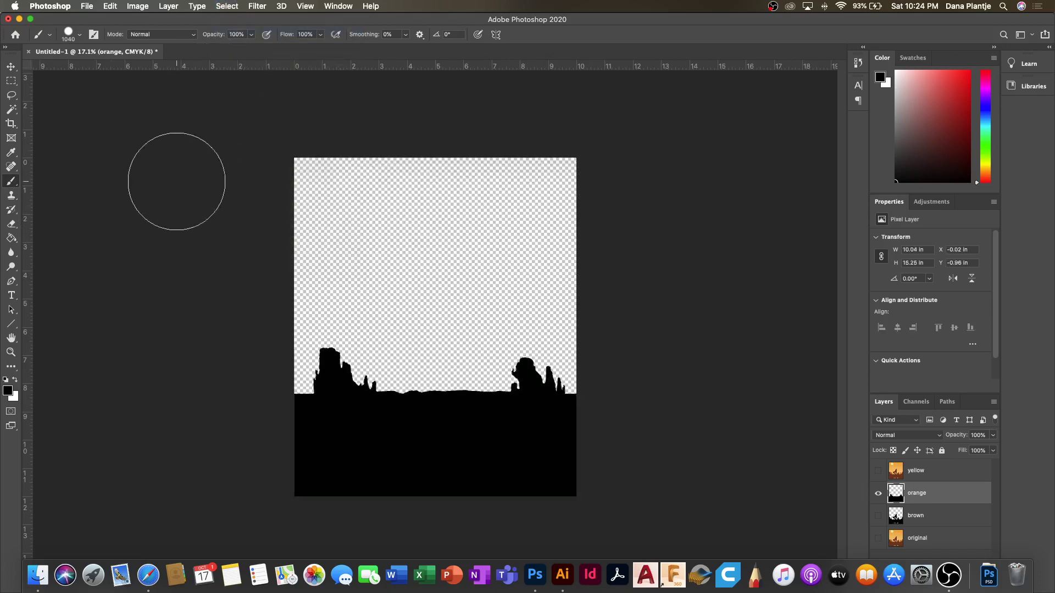
Erase the faint leftover marks across the upper sky of the orange layer with a 1400 px eraser.
click(11, 224)
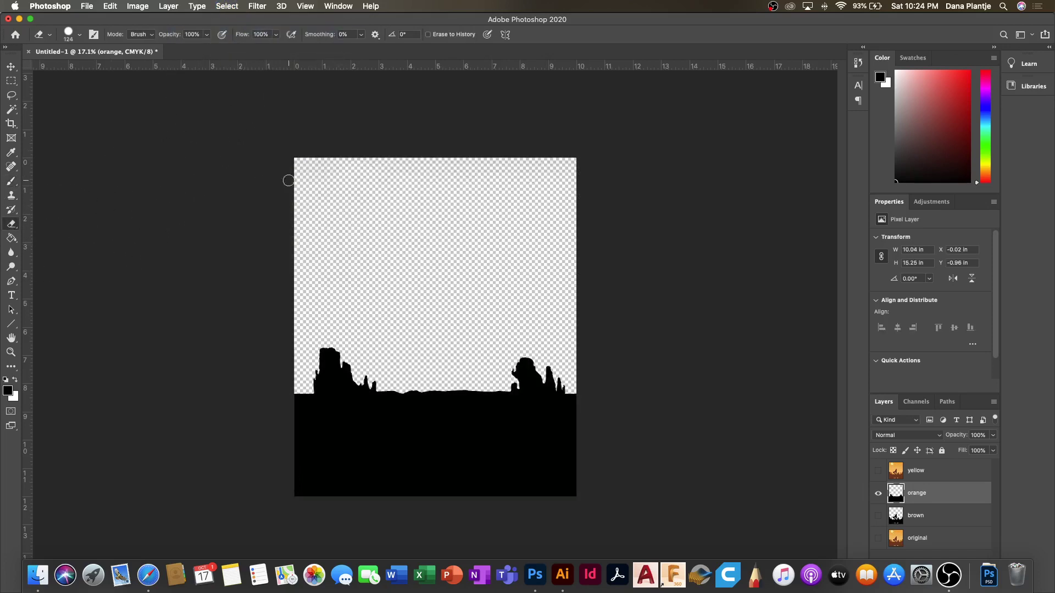
right_click(320, 200)
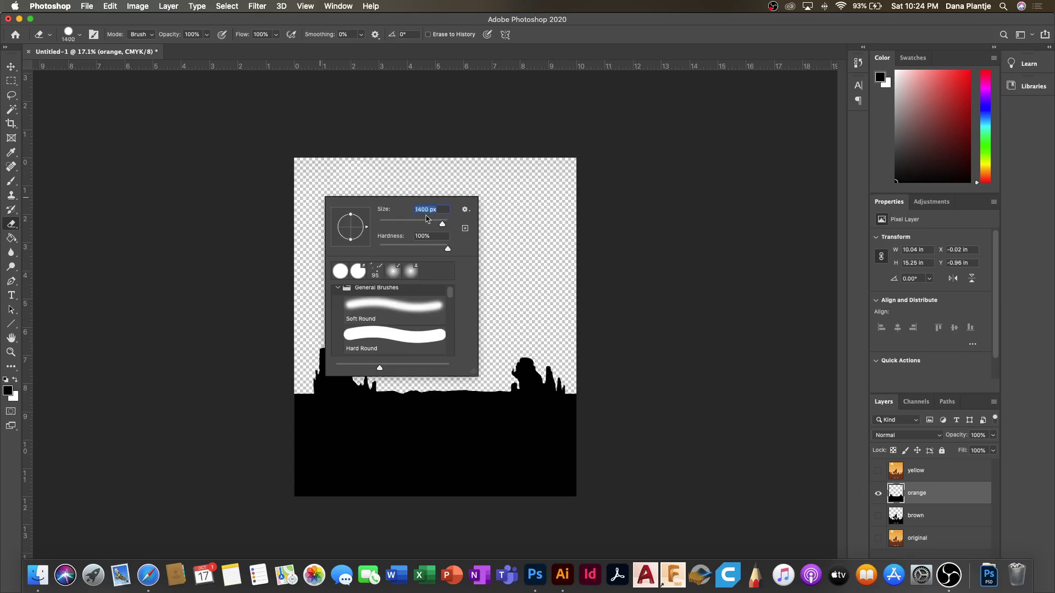
click(263, 170)
drag(523, 181, 577, 188)
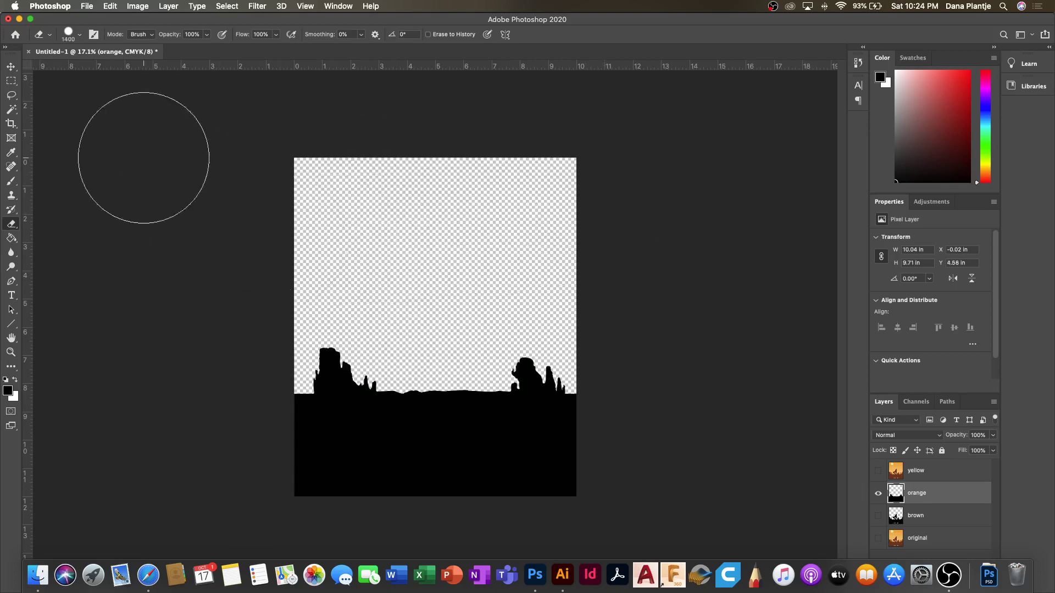
Check the orange layer's sky for stray pixels with a Magic Wand selection and deselect it.
click(7, 109)
click(400, 297)
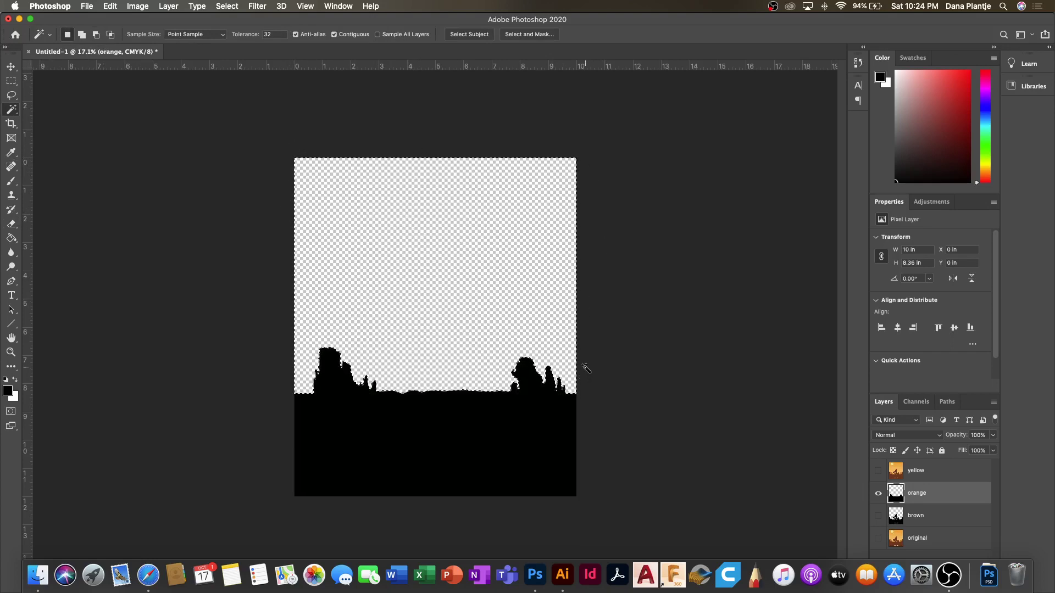
click(229, 6)
click(236, 30)
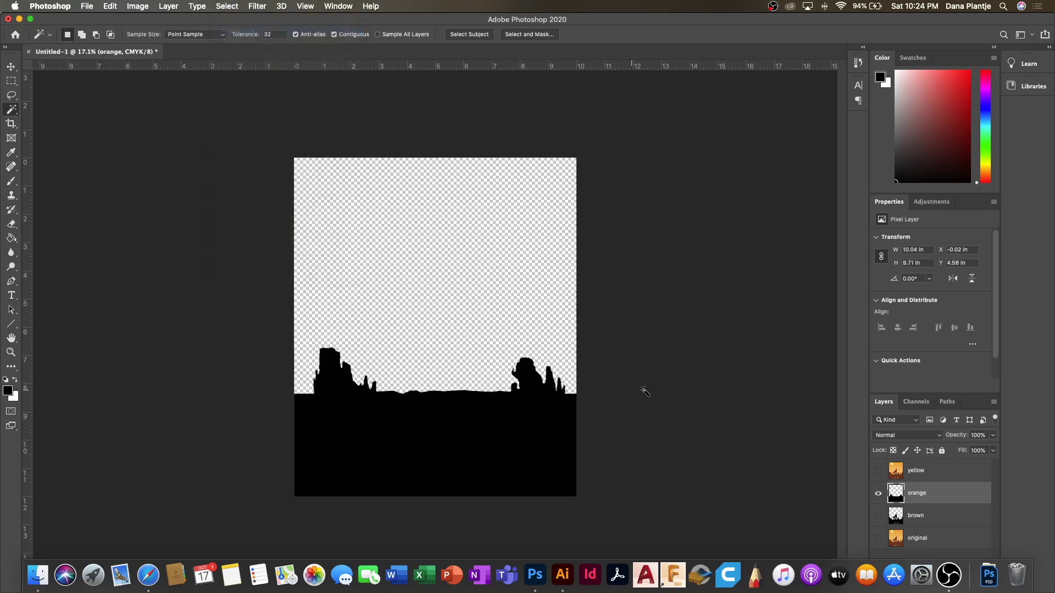
Compare the orange and brown layers with the original by toggling layer visibility, leaving only the original layer shown.
click(879, 517)
click(878, 517)
click(878, 518)
click(878, 518)
click(879, 539)
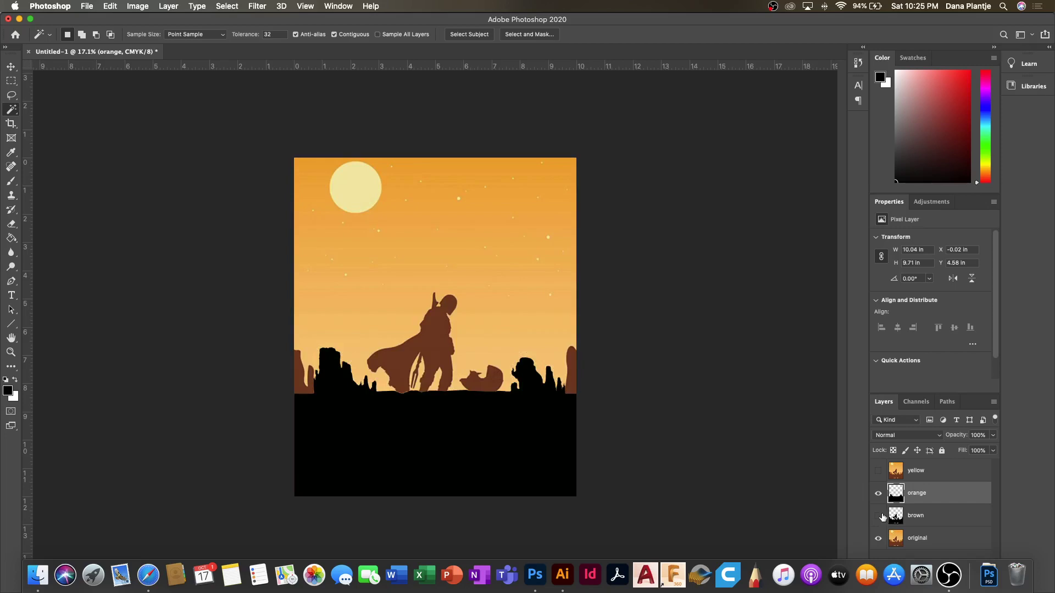
click(878, 493)
click(878, 517)
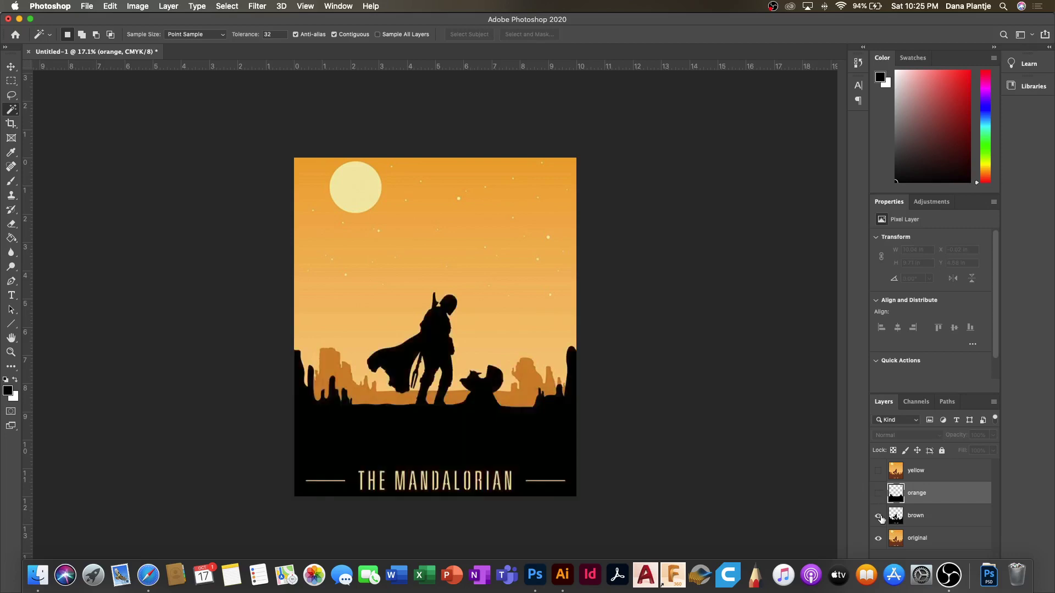
click(879, 517)
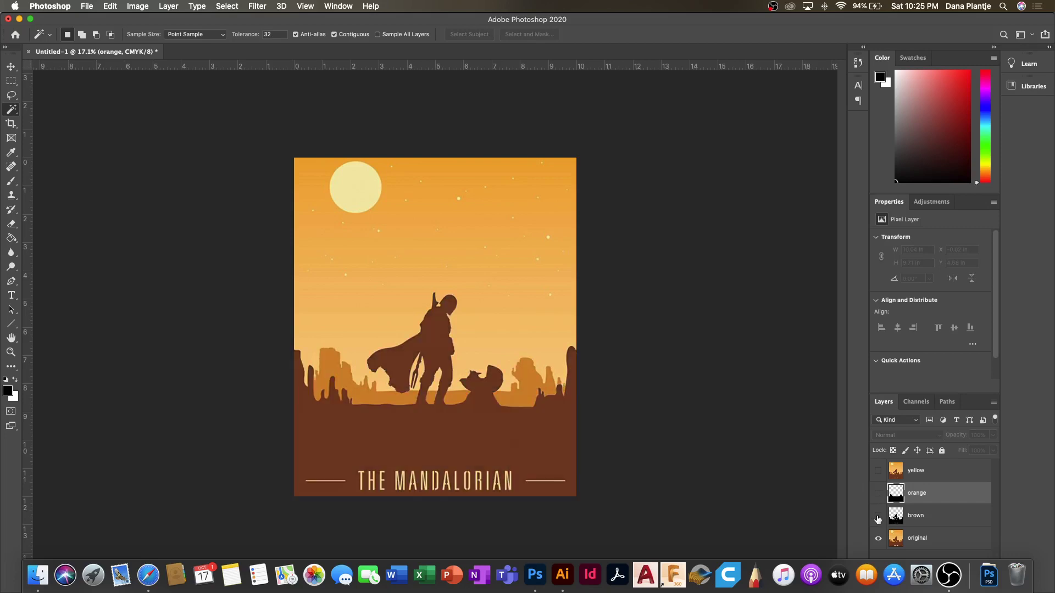
Show only the yellow layer, delete the moon from it using a Magic Wand selection, and deselect.
click(918, 471)
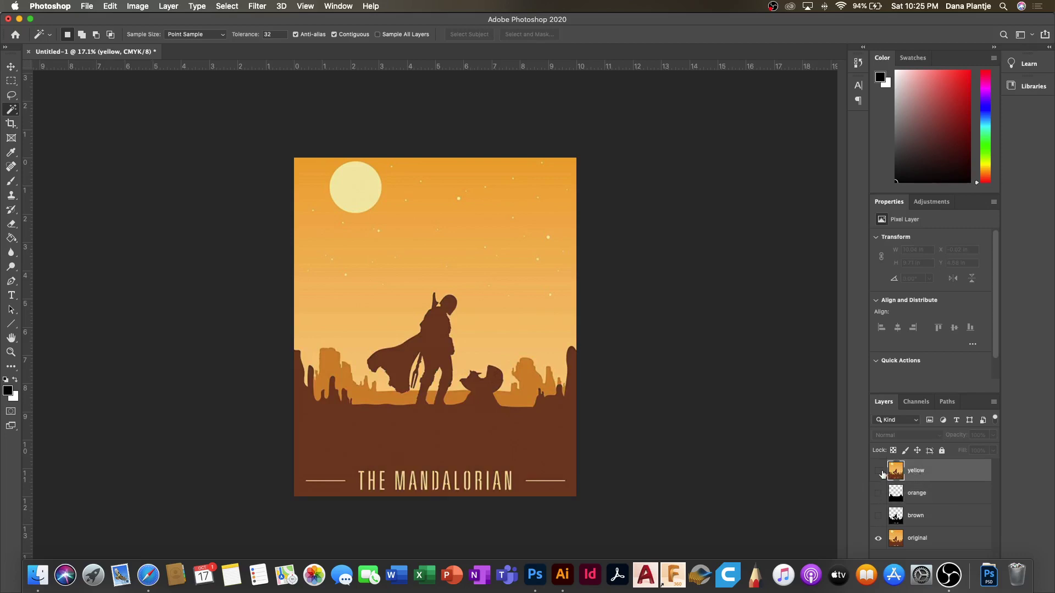
click(879, 471)
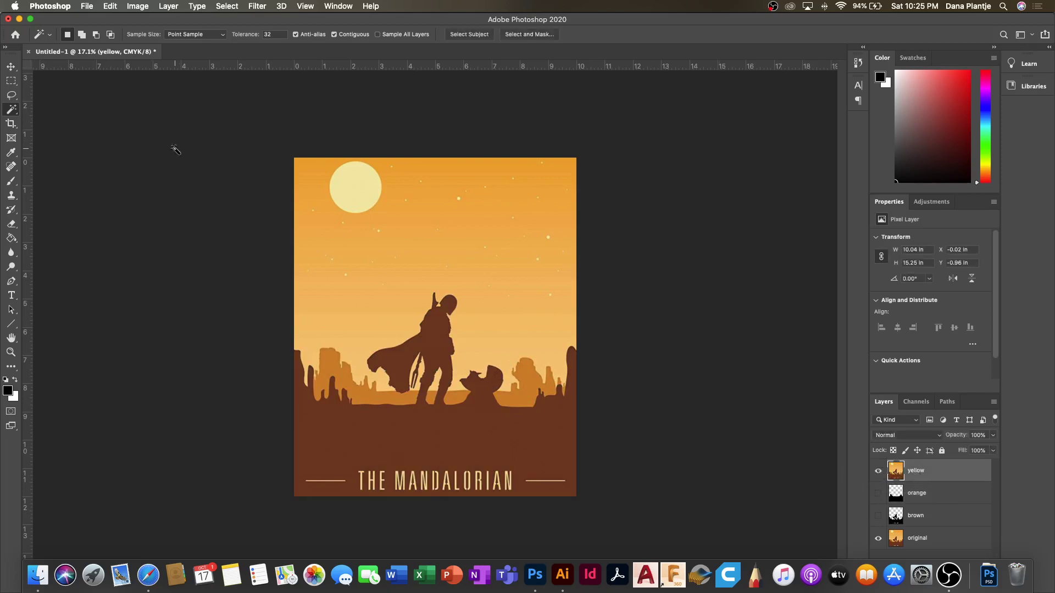
click(354, 192)
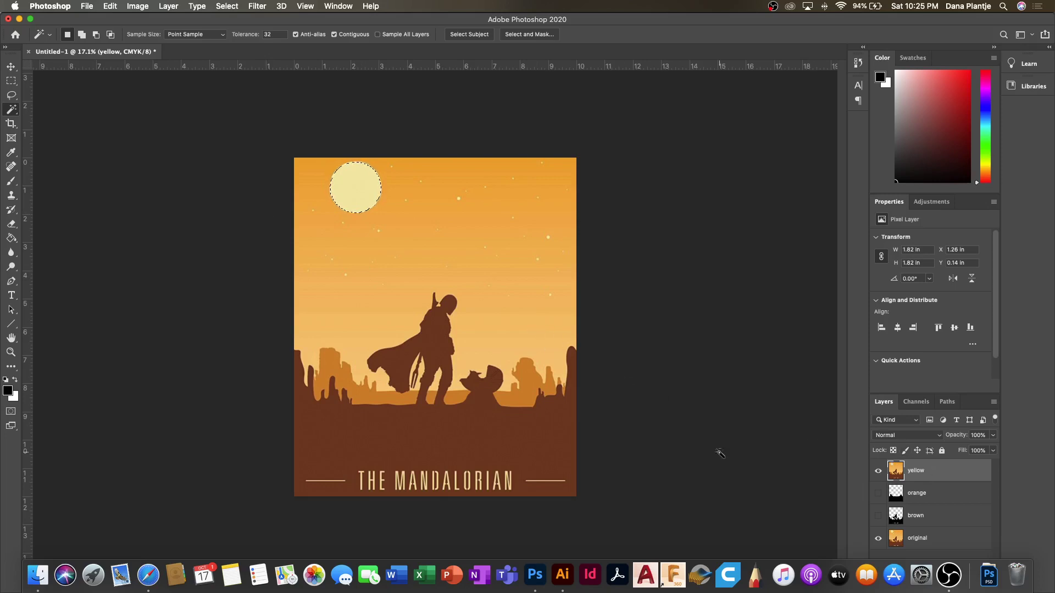
click(878, 540)
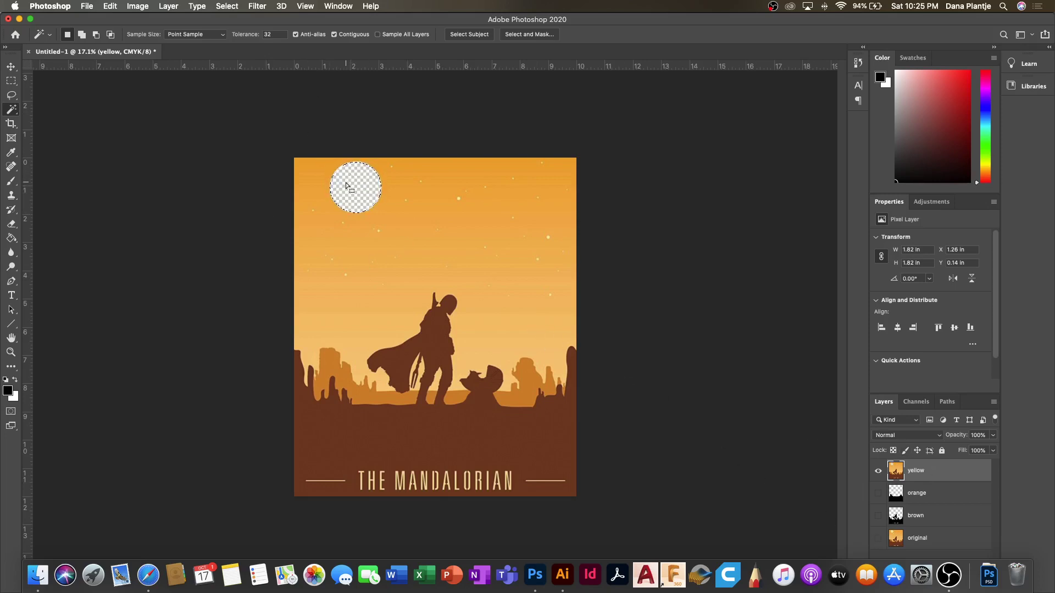
click(227, 6)
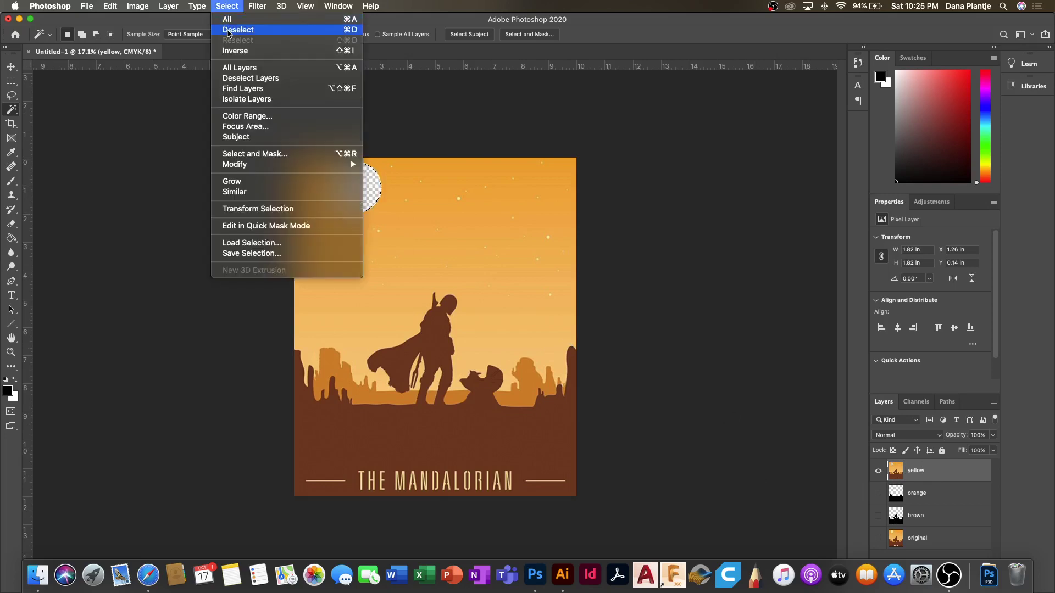
click(236, 30)
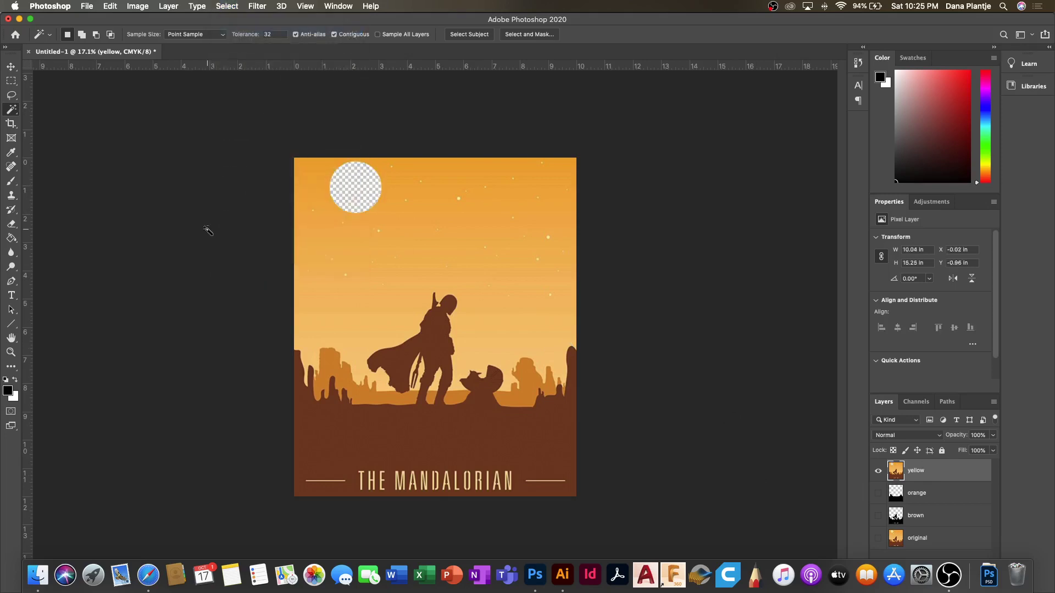
Erase the small stars in the yellow layer's sky with a 25 px eraser.
click(11, 224)
right_click(413, 252)
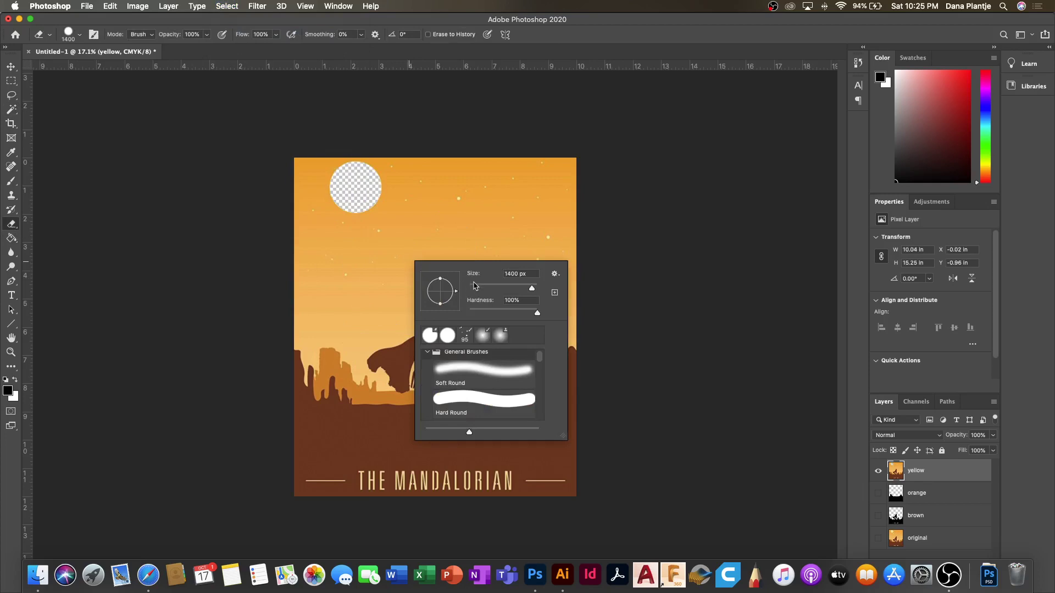
drag(481, 287, 478, 288)
key(Return)
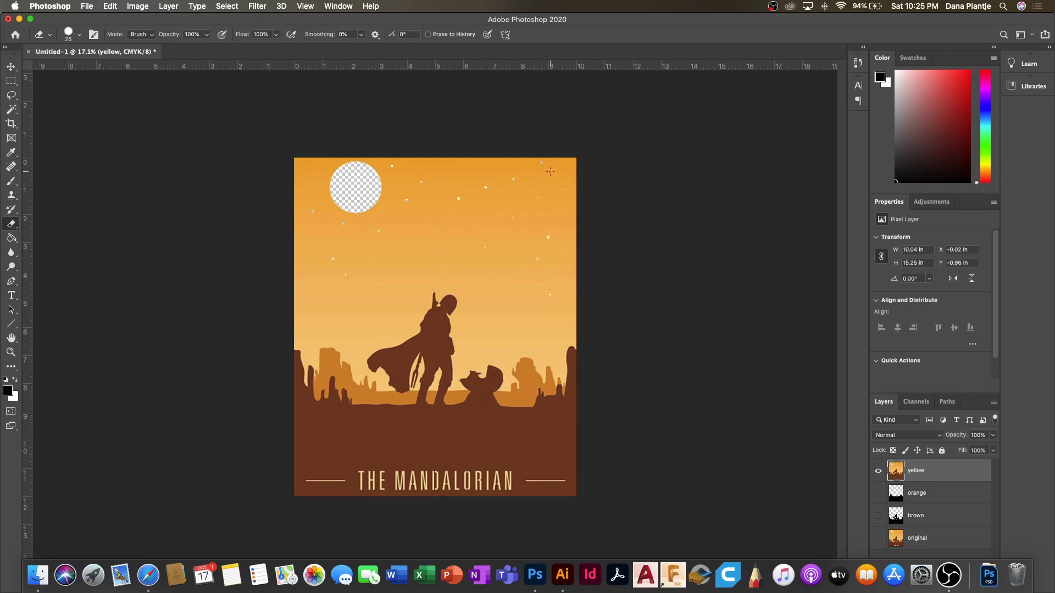
click(567, 189)
Erase the larger stars on the yellow layer with a 39 px eraser and the remaining small ones at 20 px.
right_click(512, 229)
drag(582, 266, 580, 264)
click(459, 200)
right_click(494, 250)
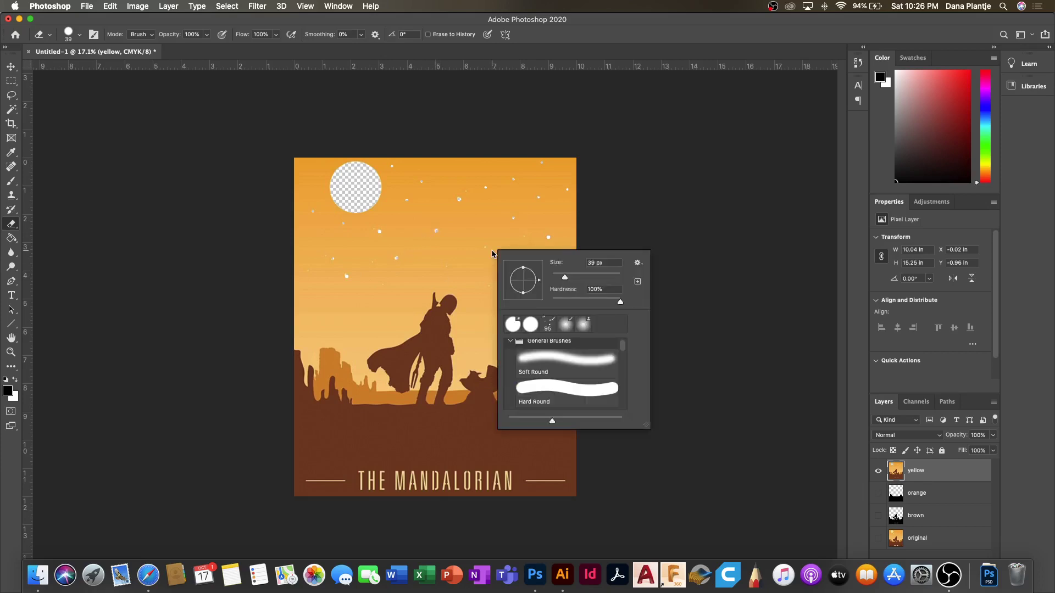
drag(560, 277, 556, 277)
click(485, 248)
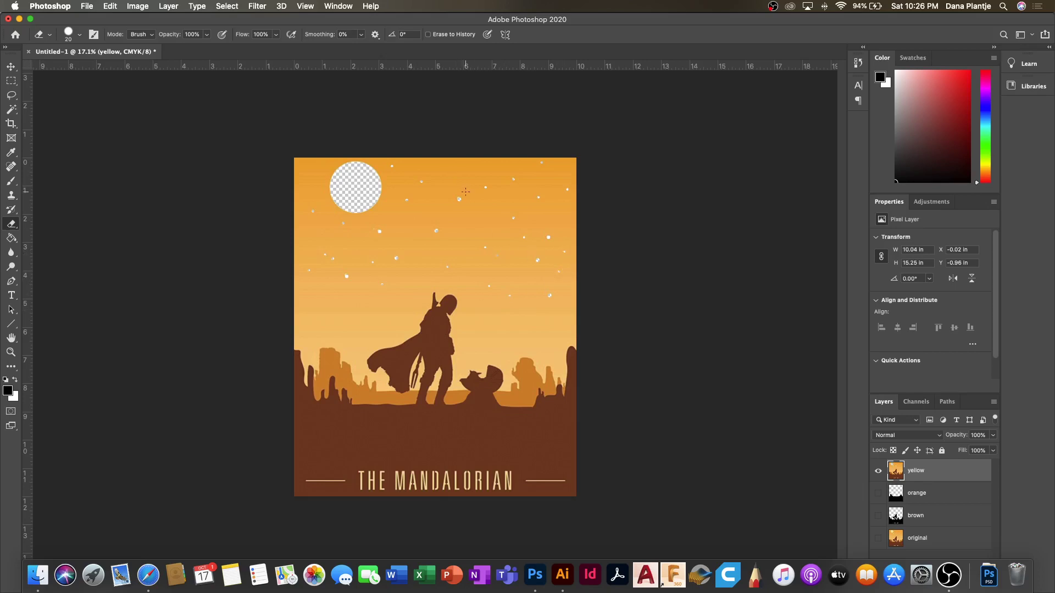
Select all remaining artwork on the yellow layer, including the title text, with the Quick Selection tool, leaving out the moon and star holes.
click(11, 109)
click(50, 121)
mouse_move(310, 179)
mouse_down()
mouse_move(341, 256)
mouse_move(363, 264)
mouse_move(360, 291)
mouse_up()
mouse_move(373, 363)
mouse_down()
mouse_move(416, 402)
mouse_move(543, 457)
mouse_up()
mouse_move(573, 360)
mouse_down()
mouse_move(514, 325)
mouse_move(473, 330)
mouse_up()
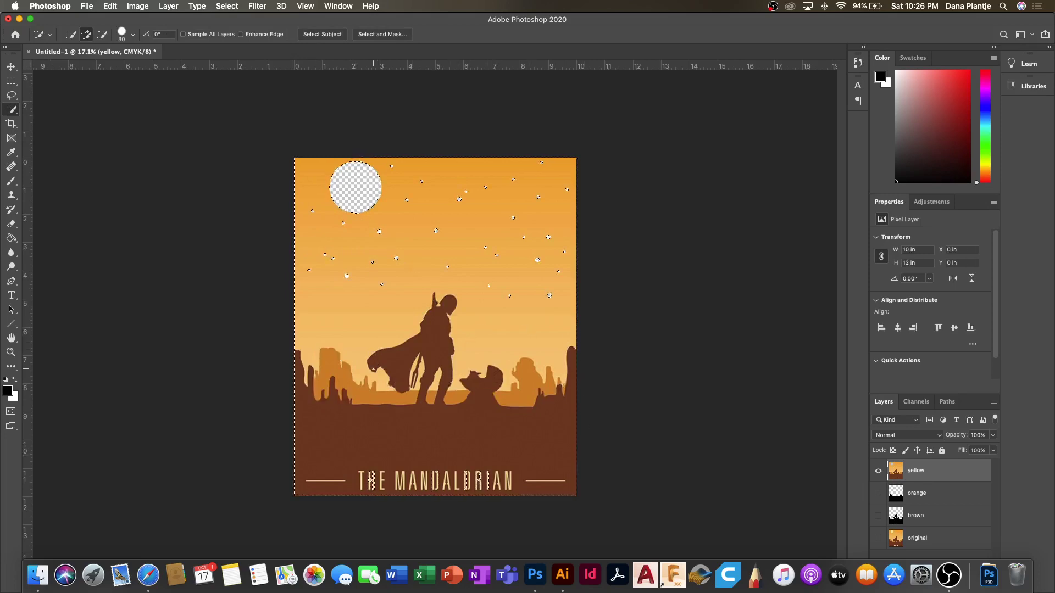
drag(291, 473, 359, 479)
Fill the selected yellow-layer artwork with black at 100% opacity and deselect, checking the moon and star cut-outs against the original layer.
click(111, 6)
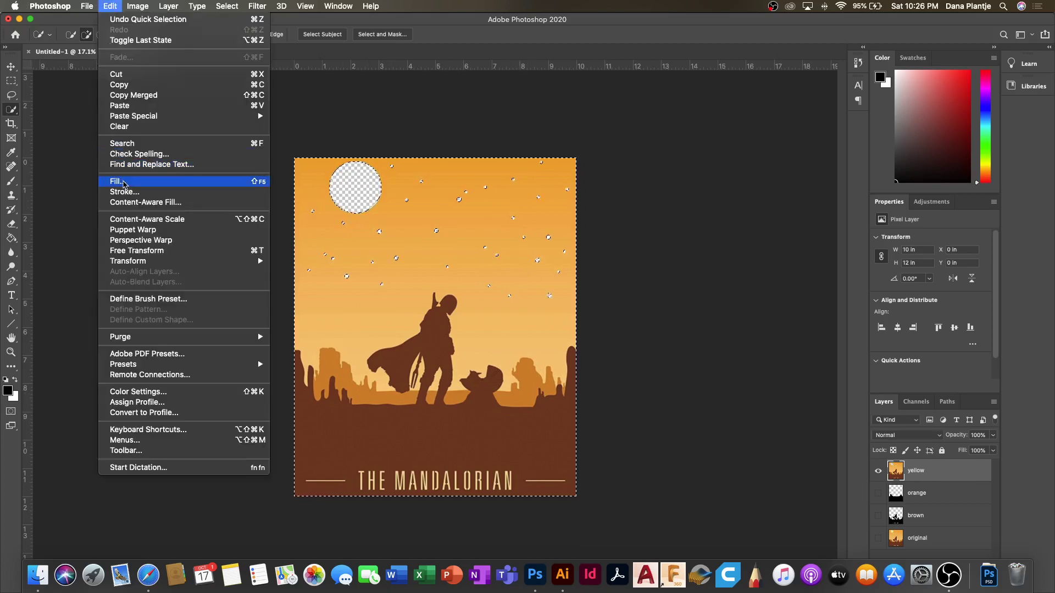
click(118, 181)
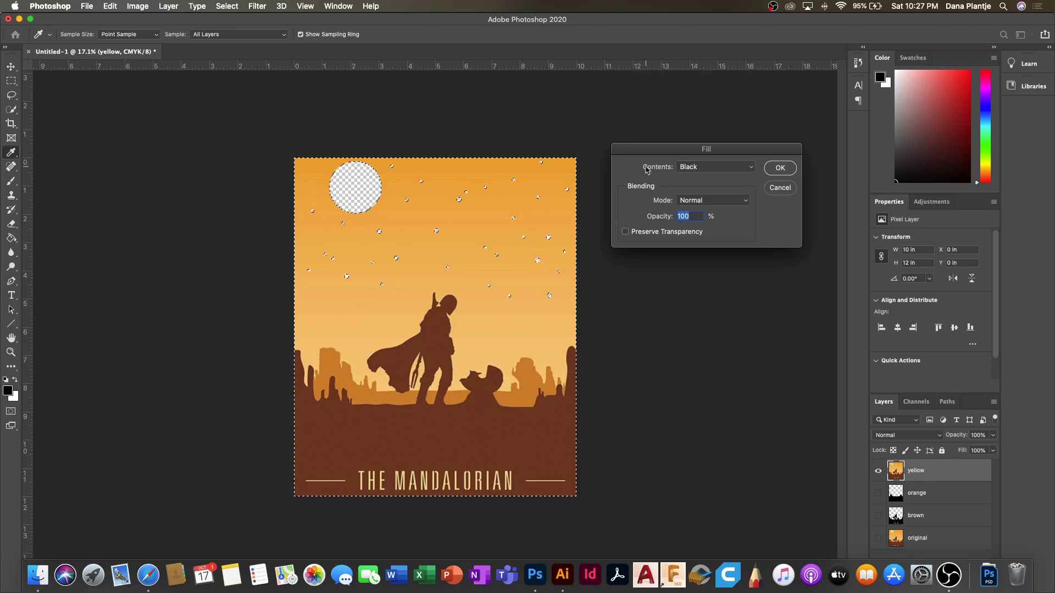
click(779, 167)
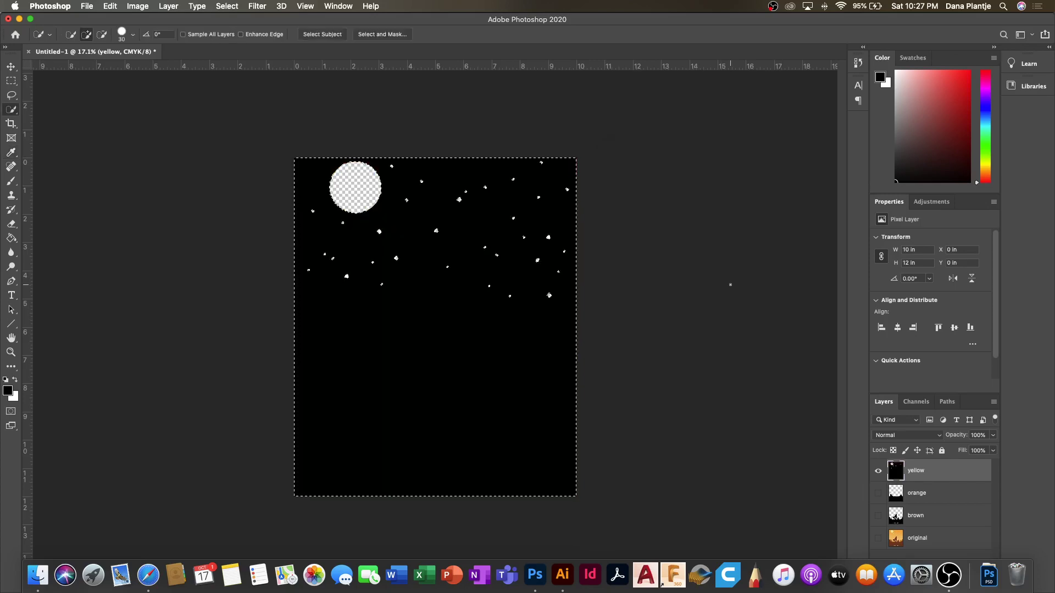
click(219, 7)
click(229, 31)
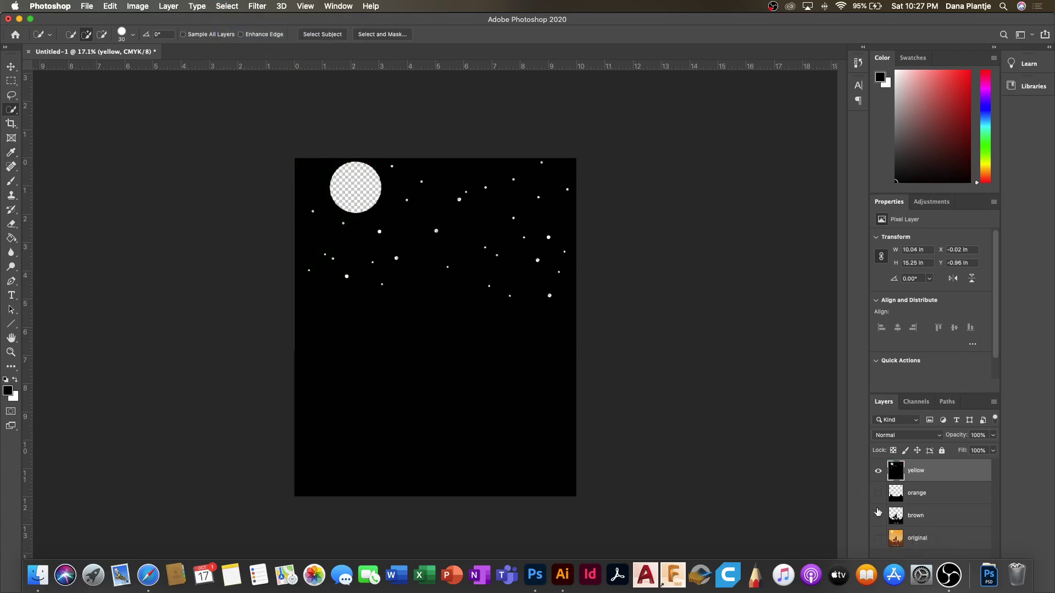
click(878, 539)
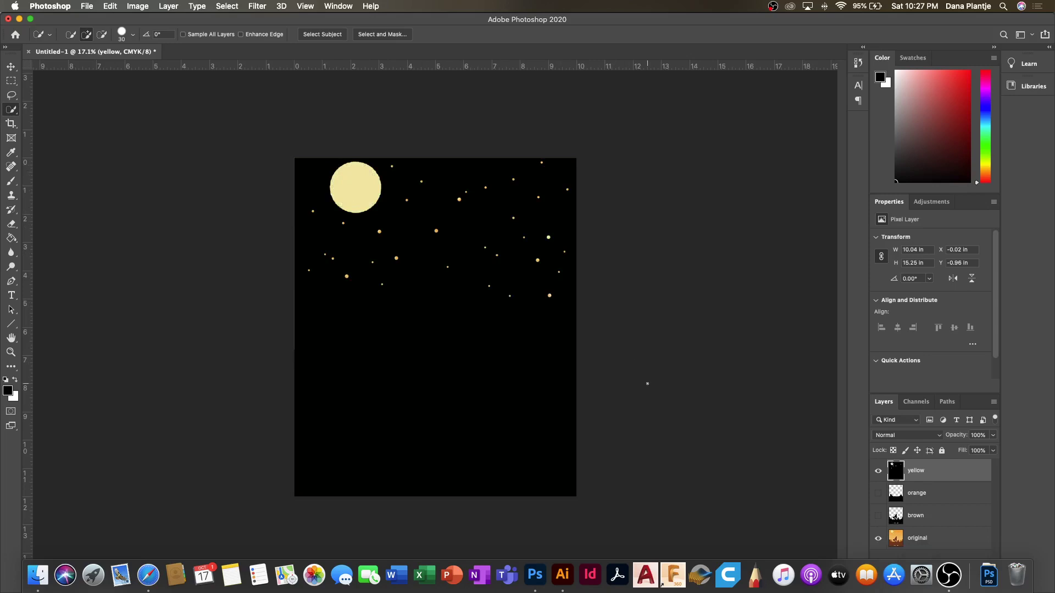
click(878, 539)
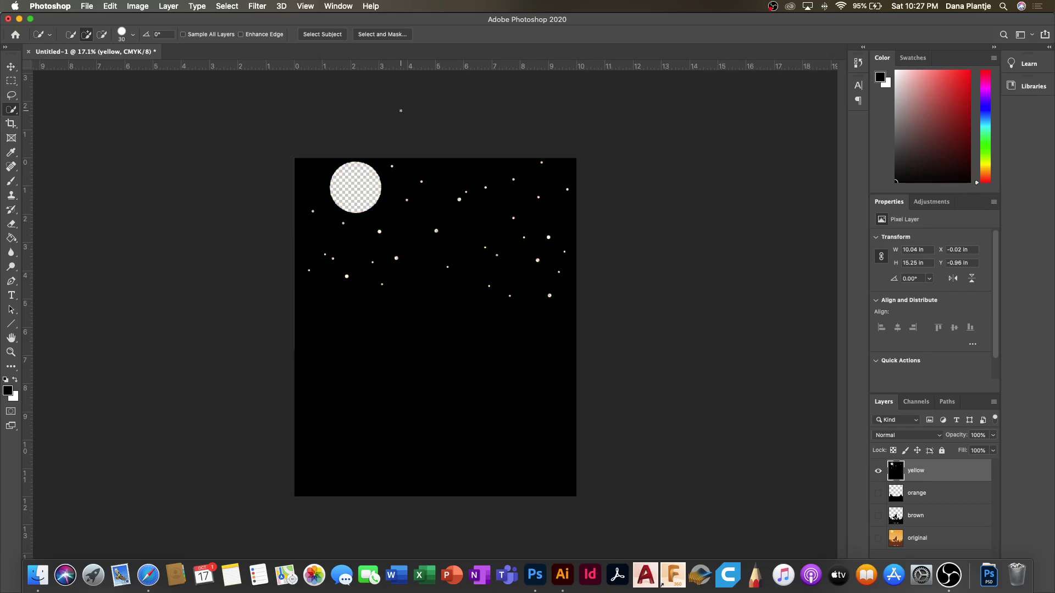
Save the yellow layer's view as a JPEG named yellow in Downloads, at maximum quality 12 with the Baseline ("Standard") format option.
click(86, 6)
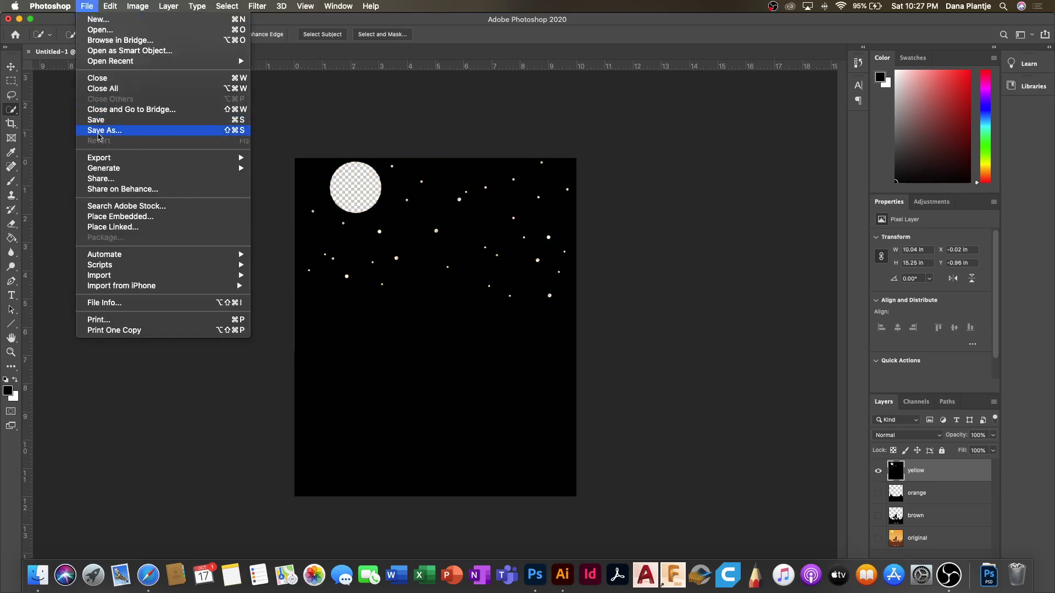
mouse_move(58, 3)
click(93, 130)
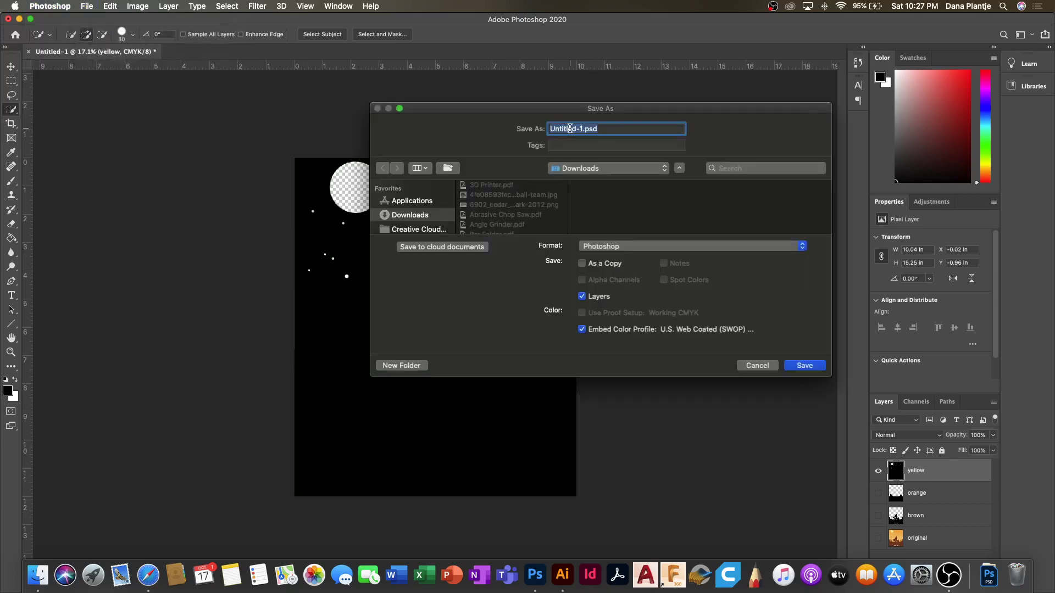
click(598, 246)
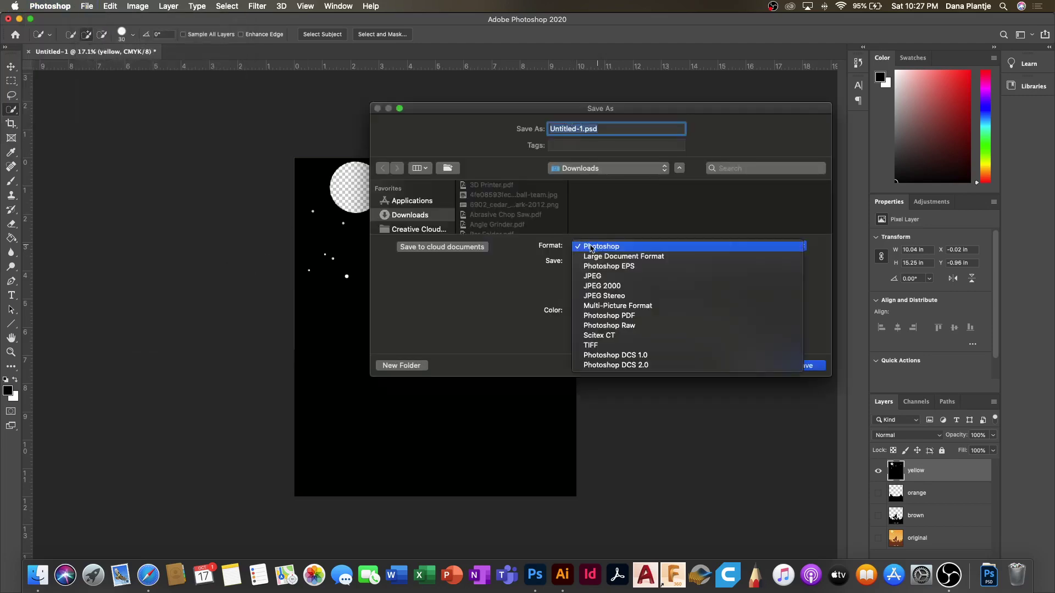
click(592, 276)
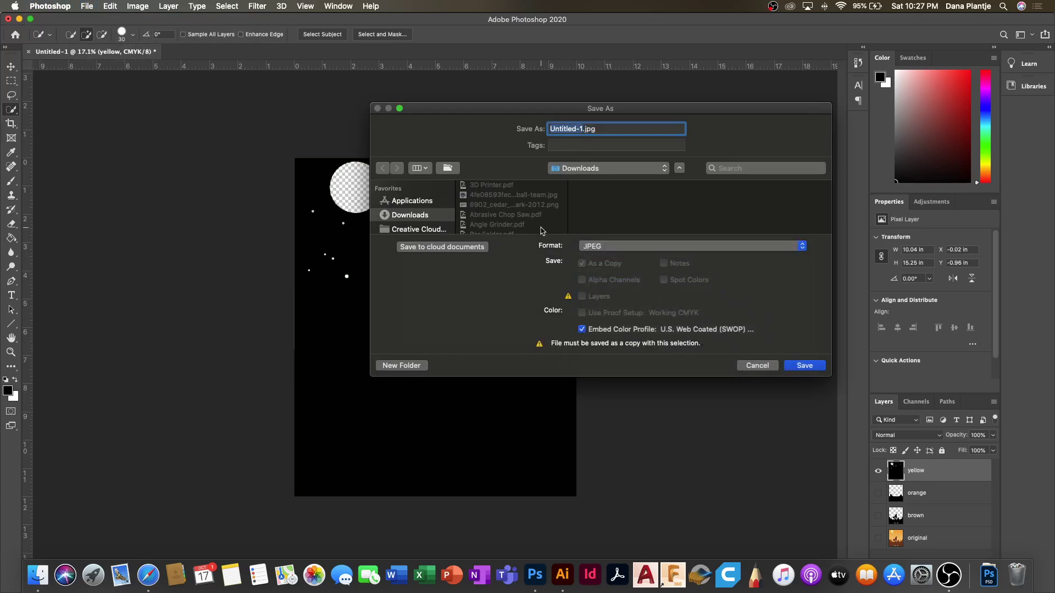
text(yellow)
click(804, 366)
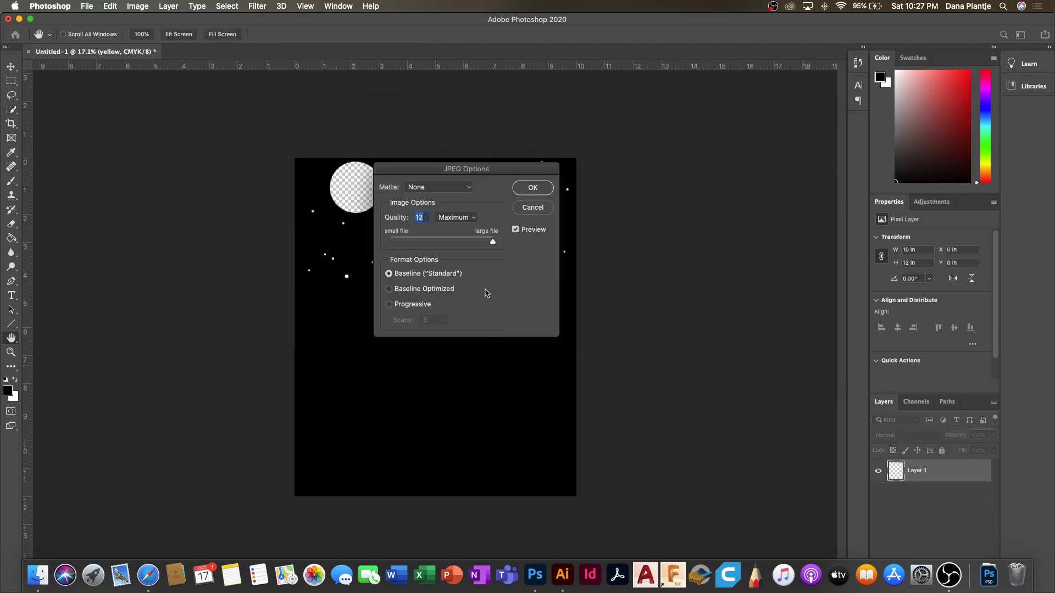
click(532, 189)
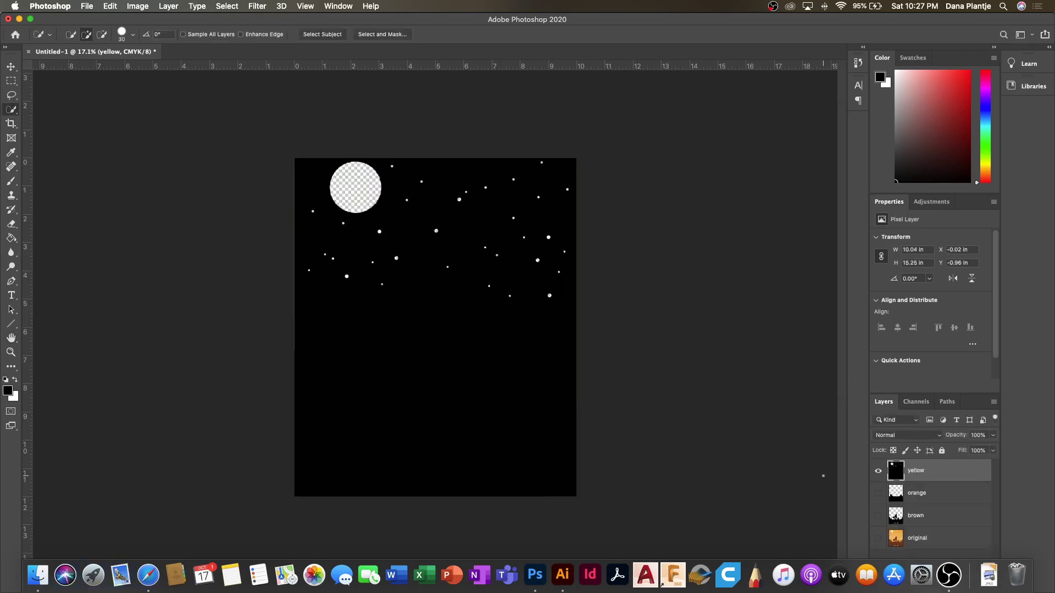
Show only the orange layer and save it as orange.jpg in JPEG format in the Downloads folder.
click(878, 471)
click(878, 494)
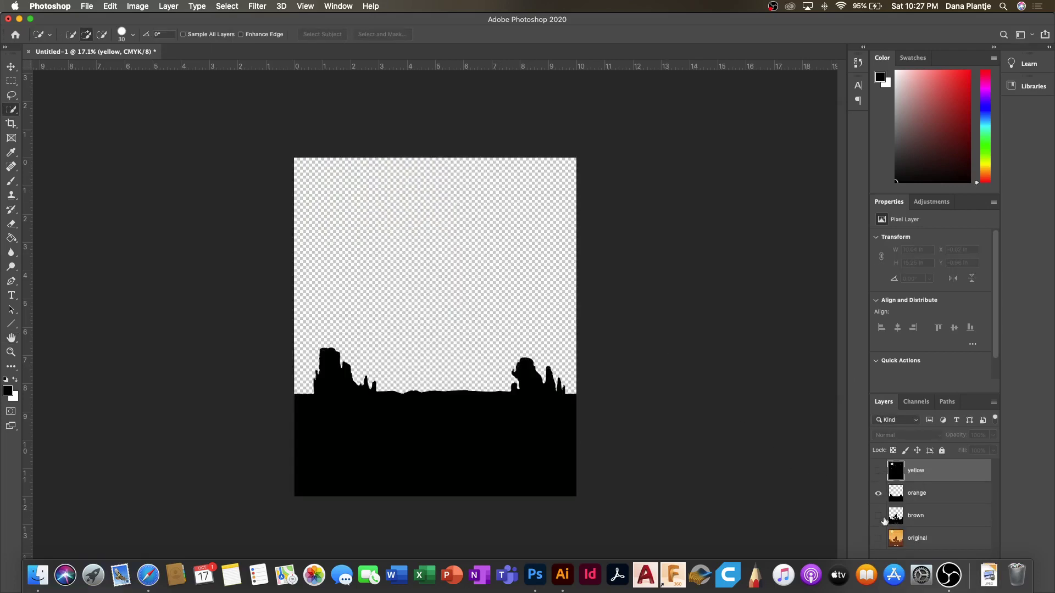
click(89, 6)
click(100, 131)
click(613, 247)
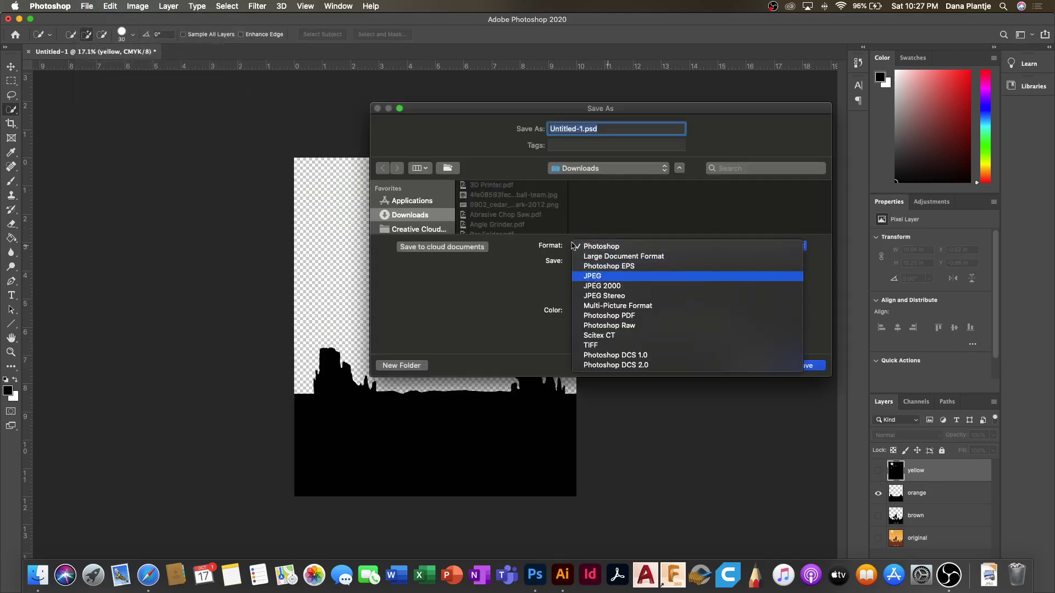
click(592, 276)
text(yell)
key(BackSpace)
key(BackSpace)
key(BackSpace)
key(BackSpace)
text(orange.jpg)
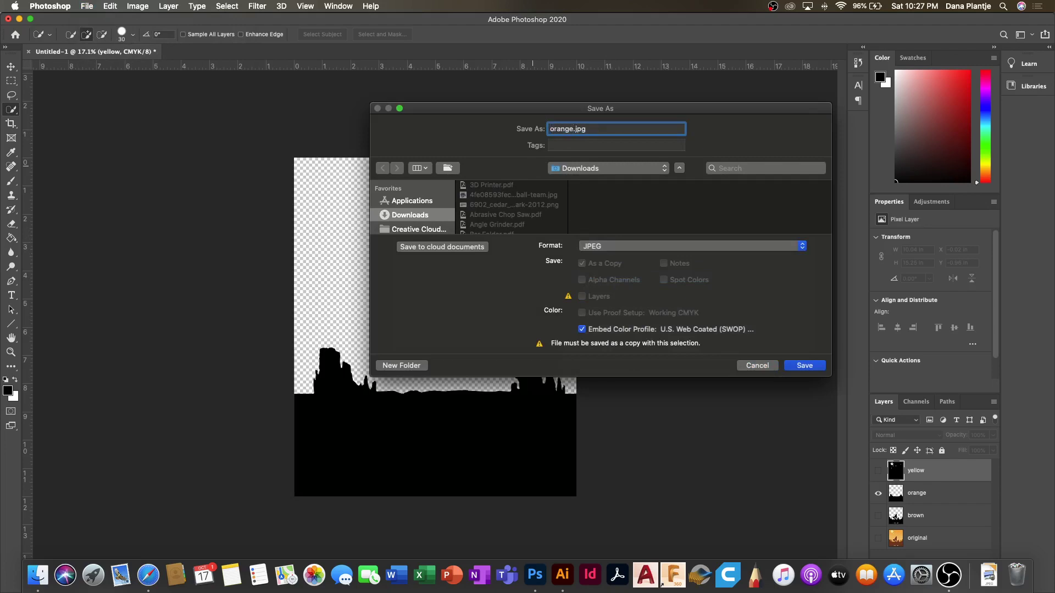
key(Return)
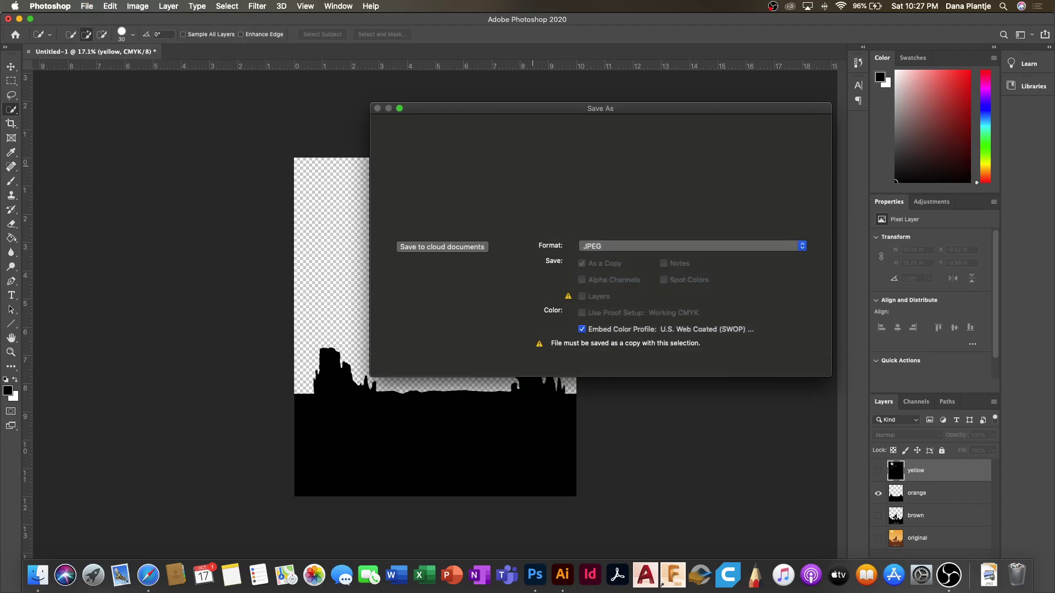
click(535, 193)
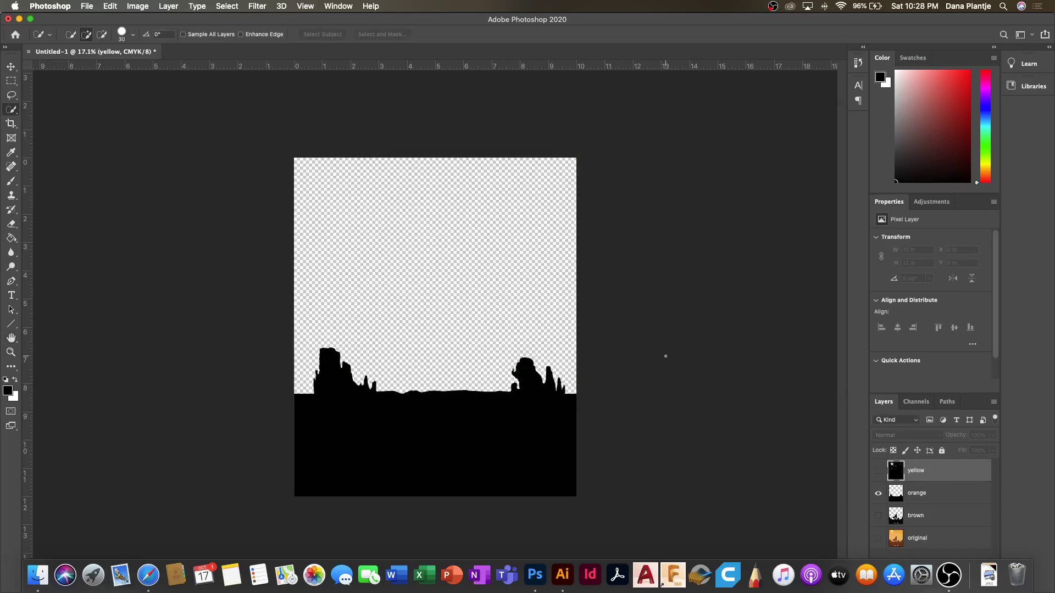
Show only the brown layer and save it as brown.jpg in Downloads, in JPEG format at maximum quality 12.
click(877, 493)
click(878, 516)
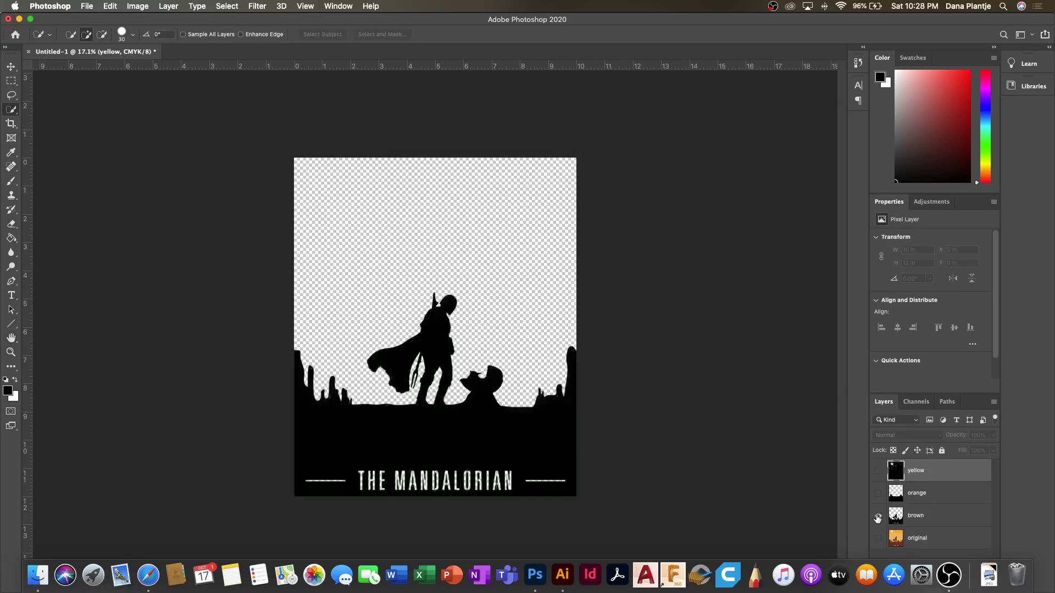
click(87, 6)
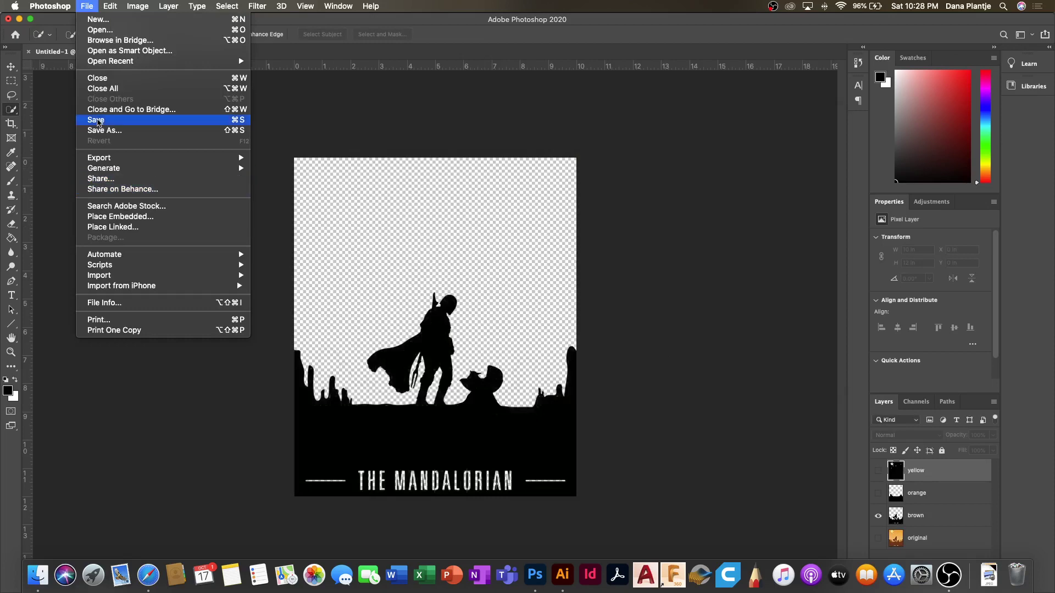
click(101, 132)
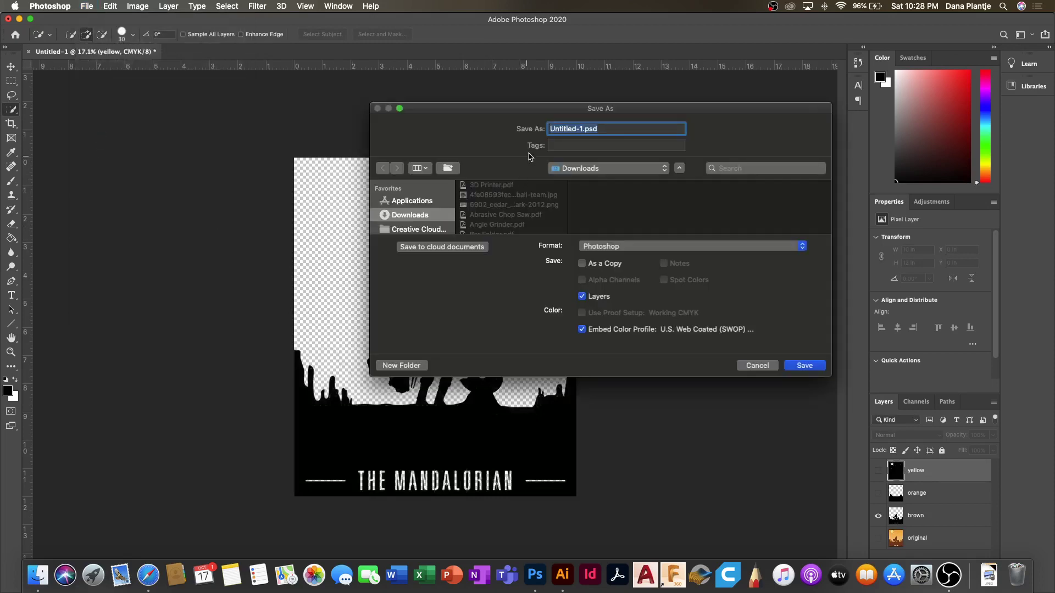
click(612, 246)
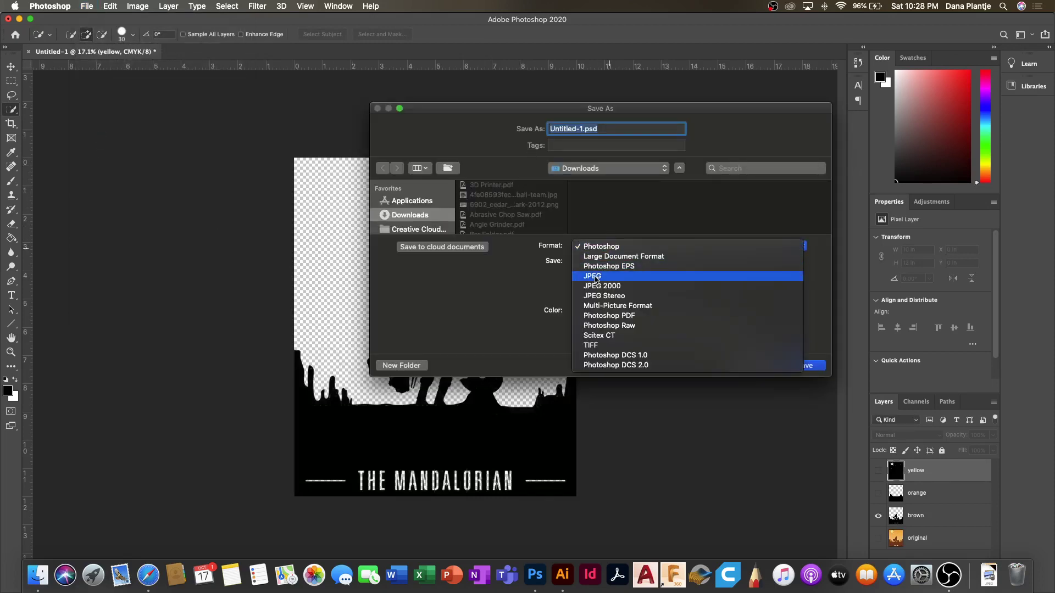
click(574, 169)
text(brown.jpg)
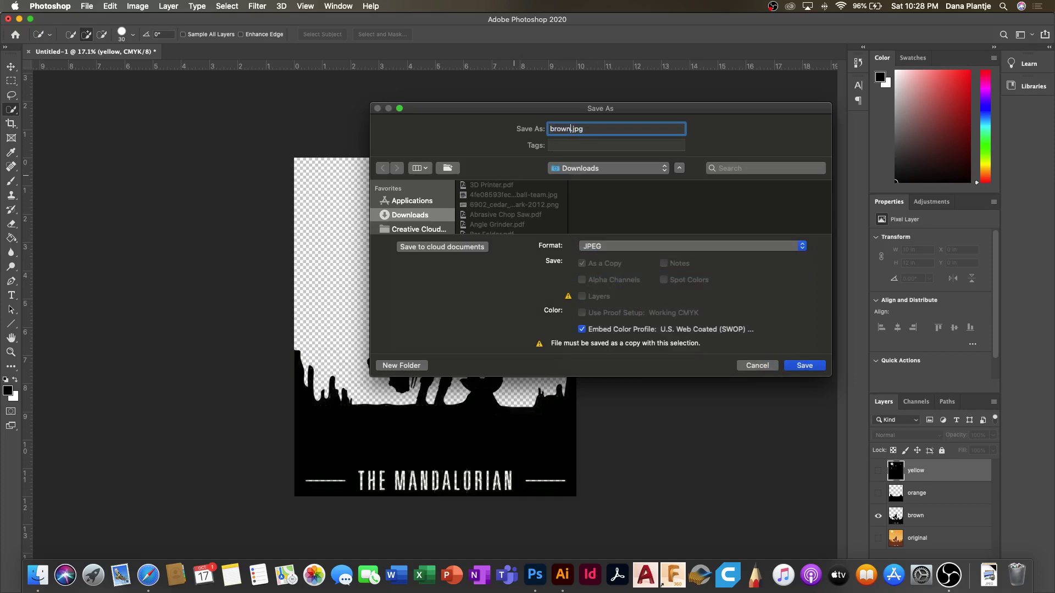
key(Return)
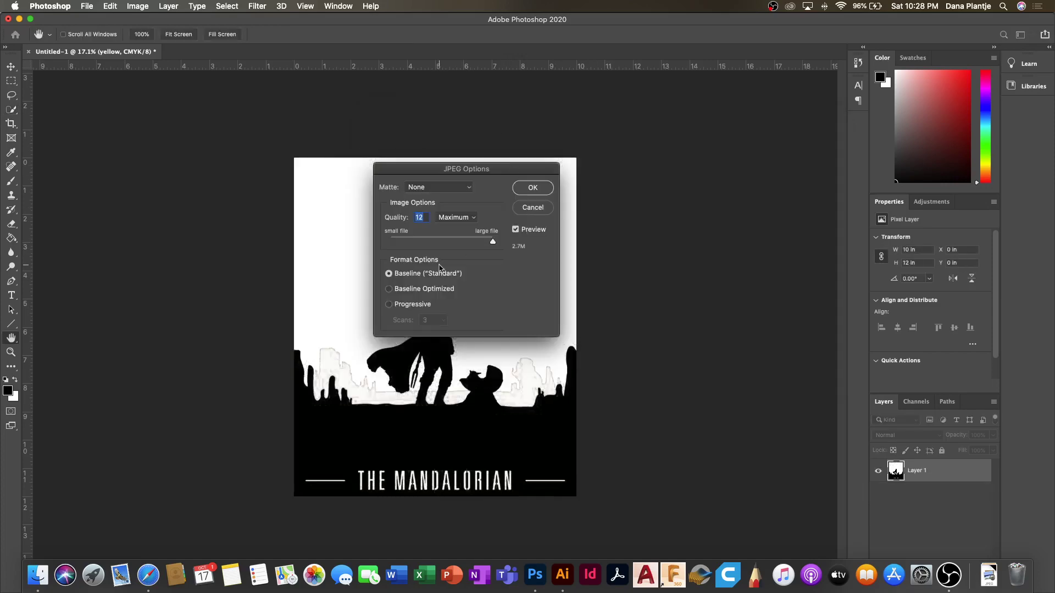
click(532, 188)
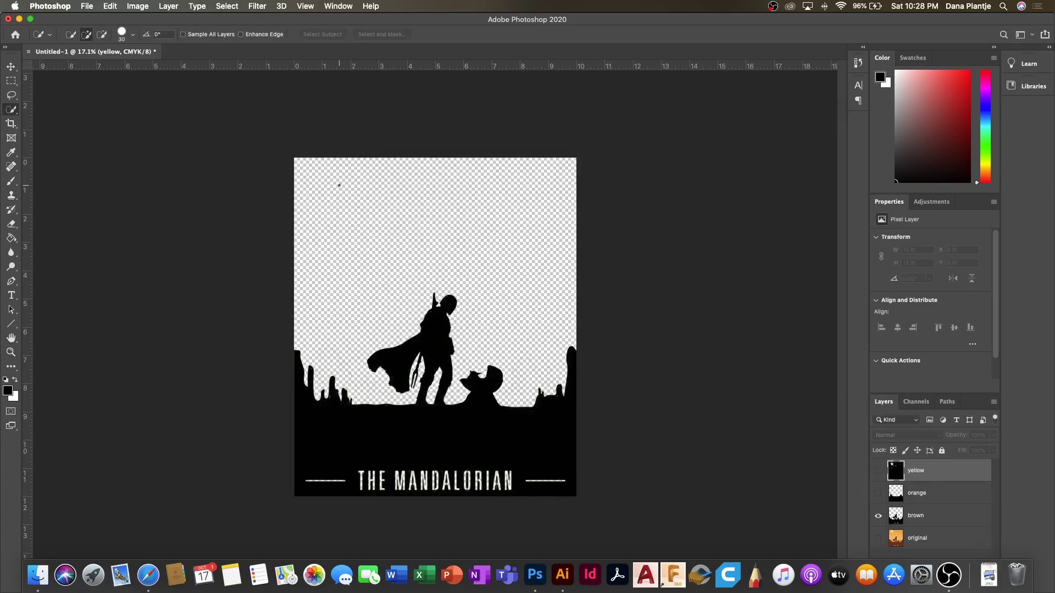
Switch to Adobe Illustrator and create a new 10 x 12 in portrait document in CMYK color with one artboard.
click(562, 575)
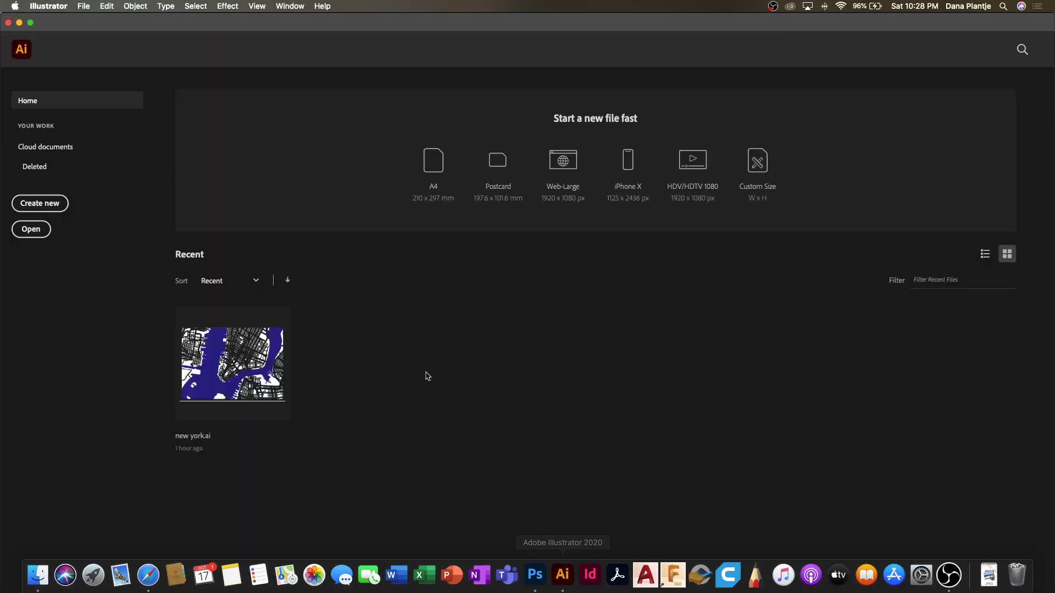
click(26, 204)
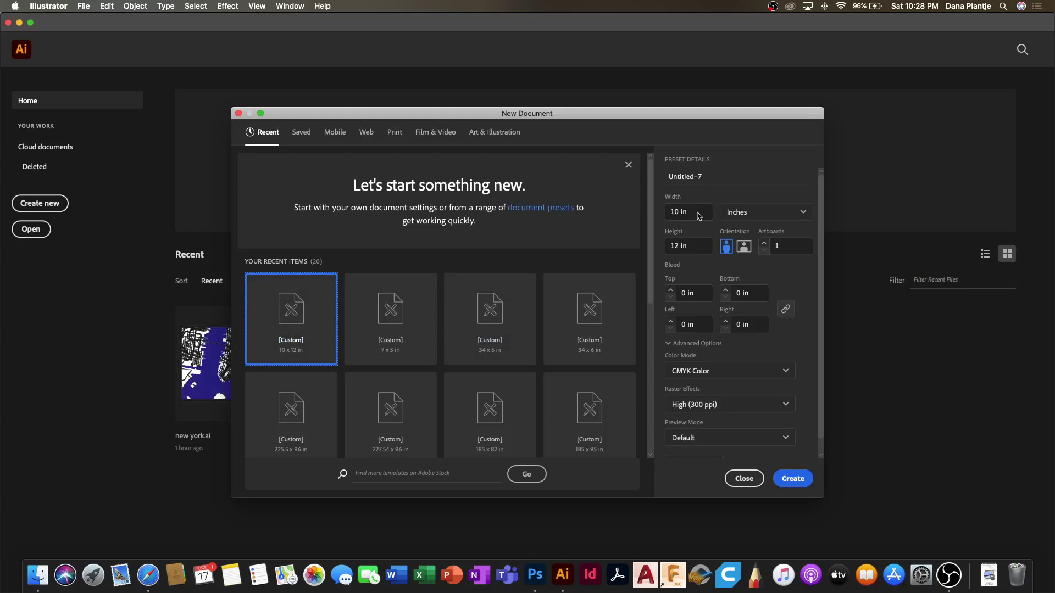
click(793, 479)
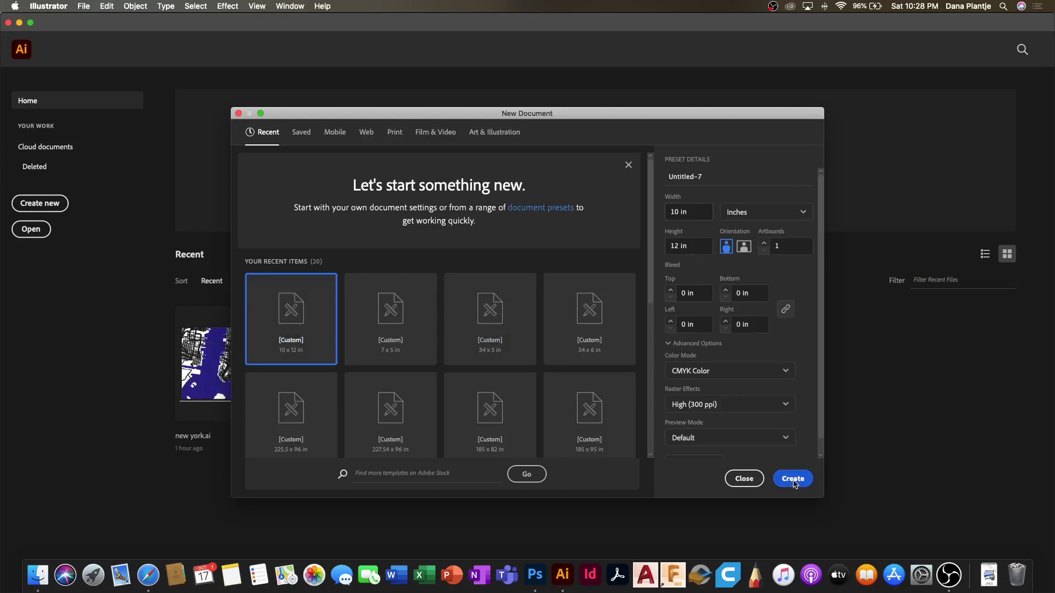
Place brown.jpg from Downloads into the document at 10 x 12 in and move it to X 0 in, extending above the artboard.
click(84, 6)
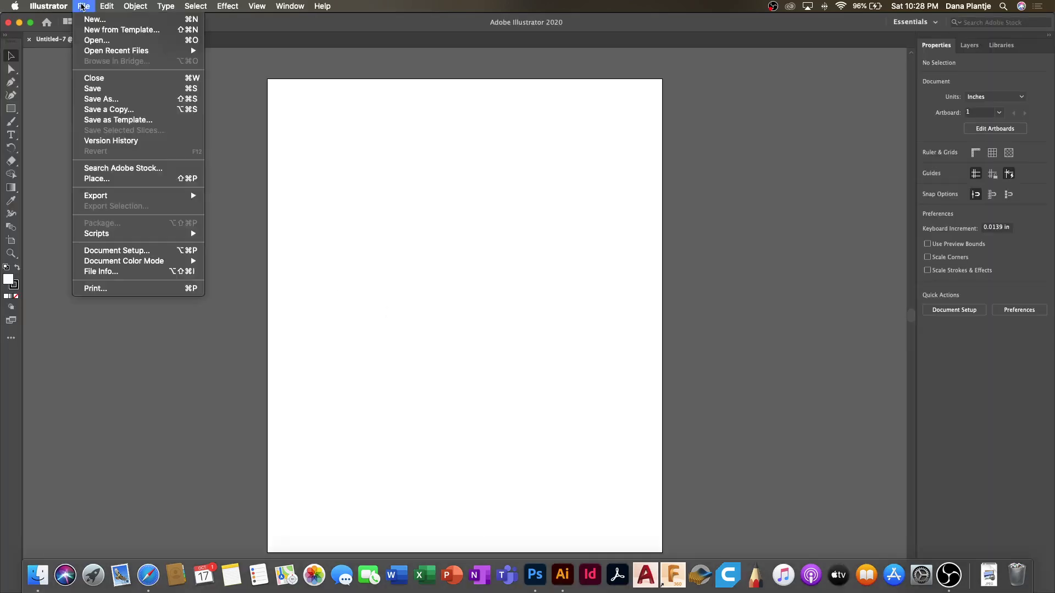
click(98, 179)
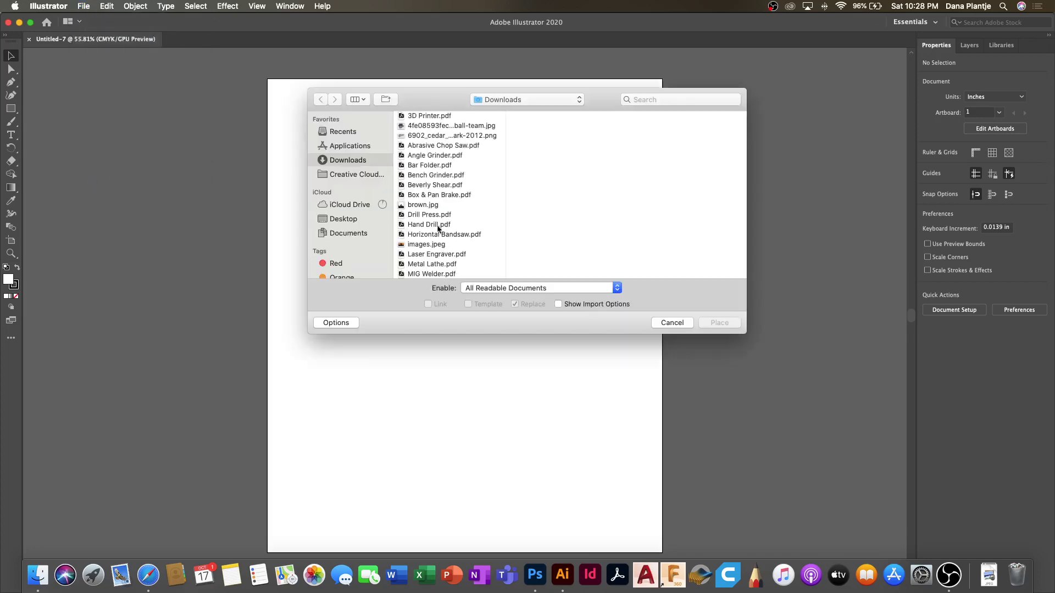
double_click(423, 205)
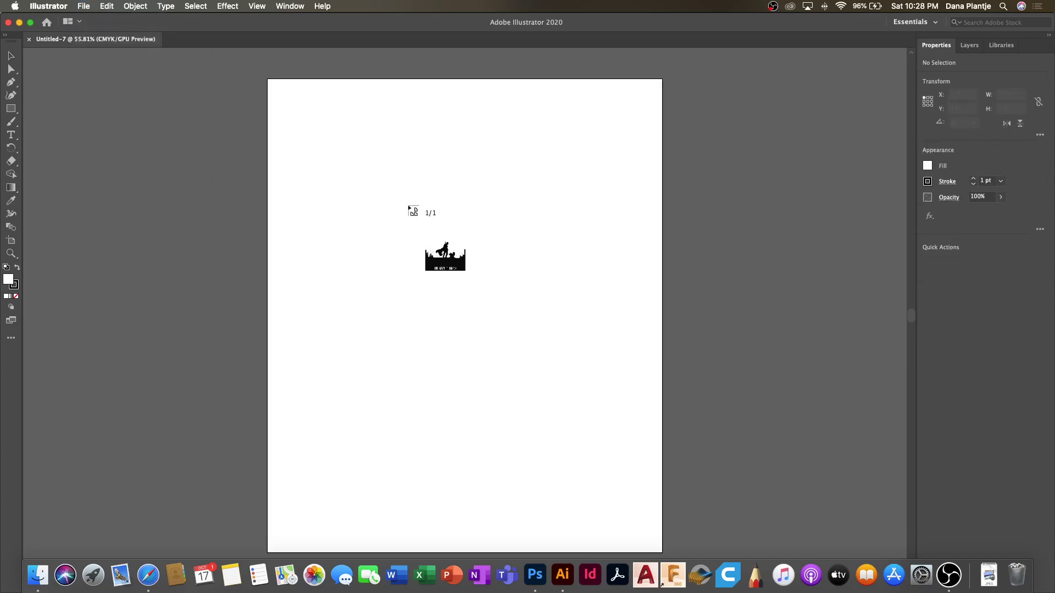
click(319, 161)
drag(525, 410, 473, 276)
Trace the placed brown.jpg with the Black and White Logo preset and view it as Tracing Result with Outlines.
click(277, 6)
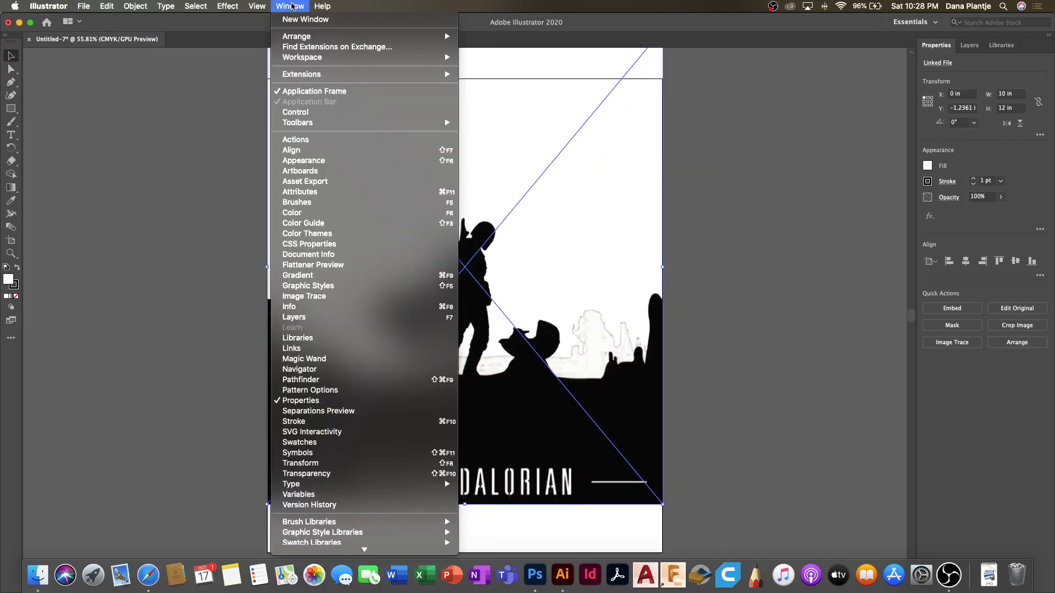
click(305, 296)
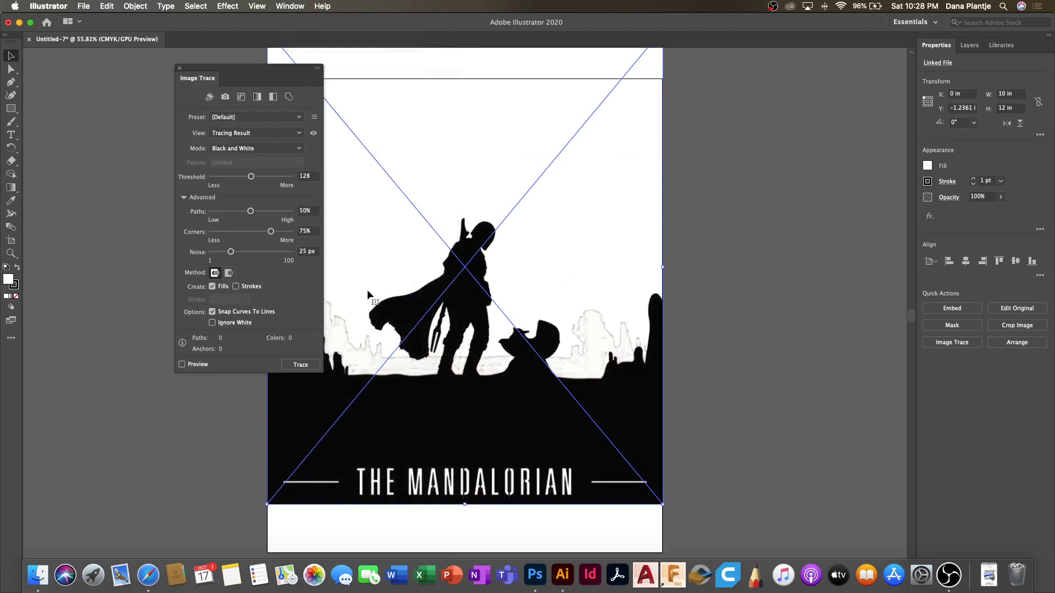
click(249, 118)
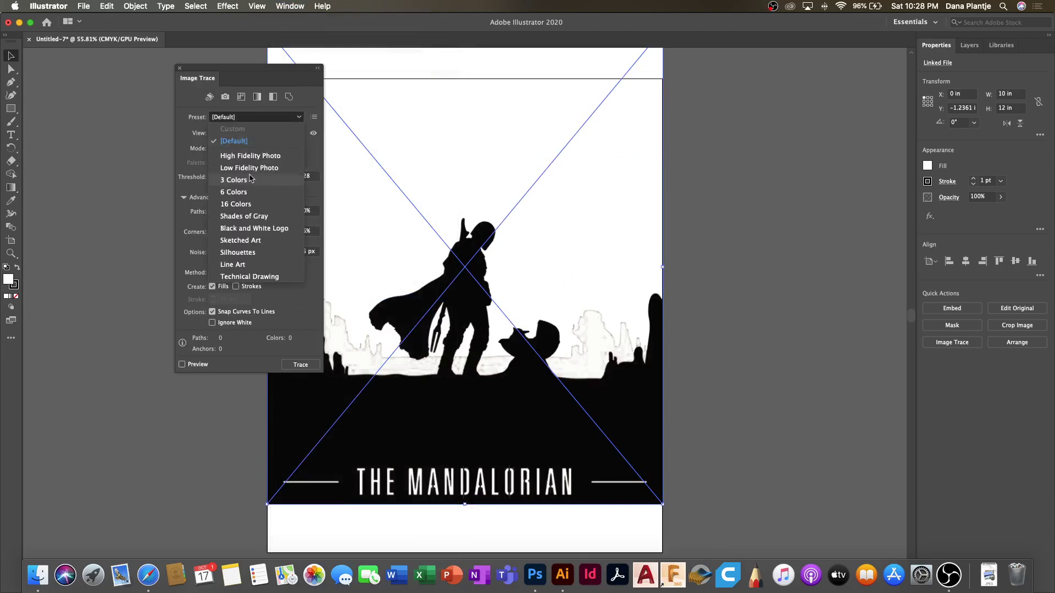
click(242, 229)
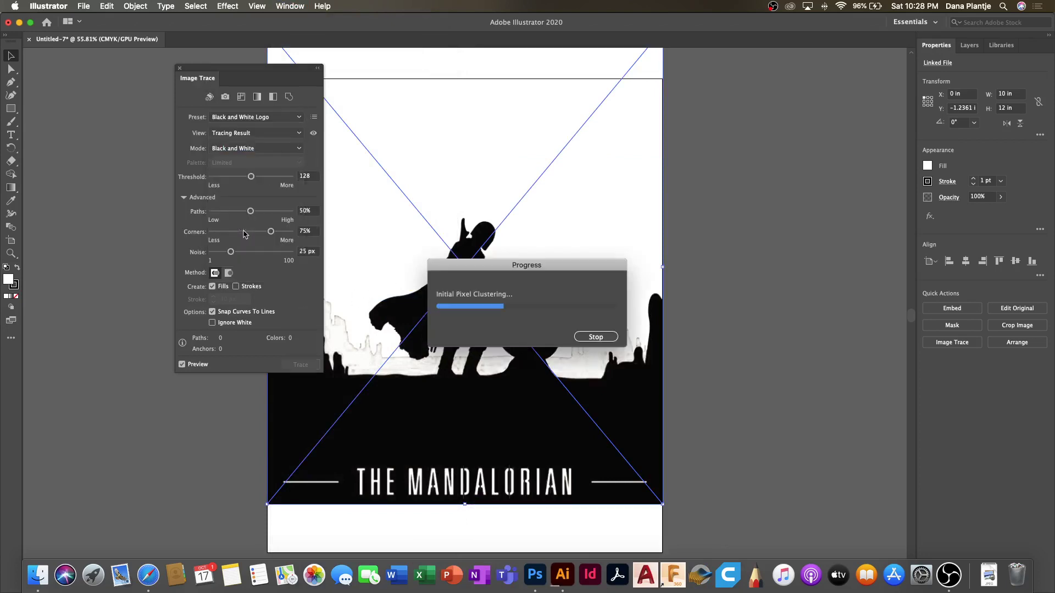
click(248, 133)
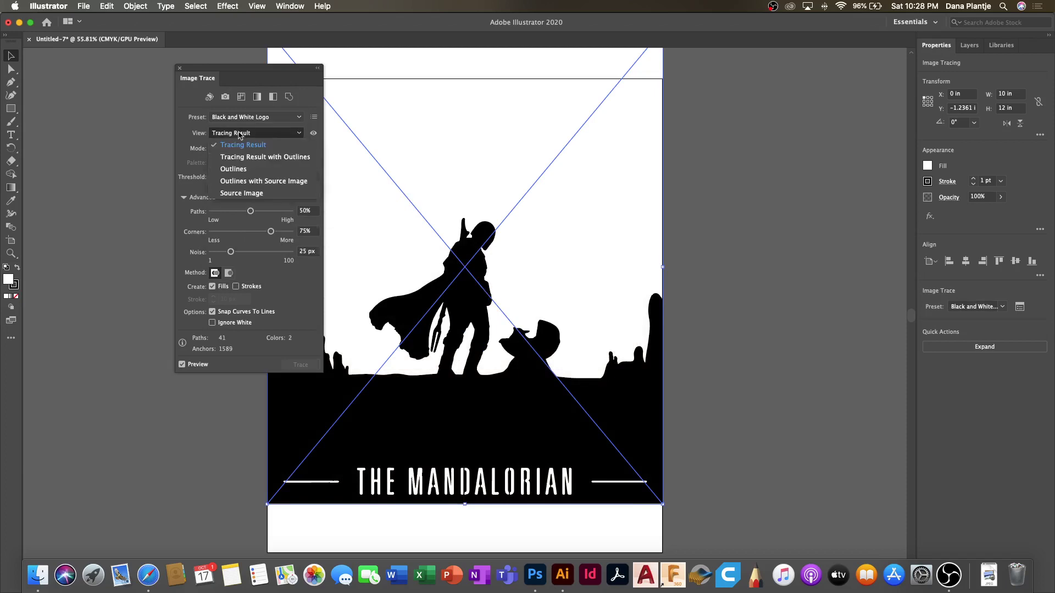
click(272, 147)
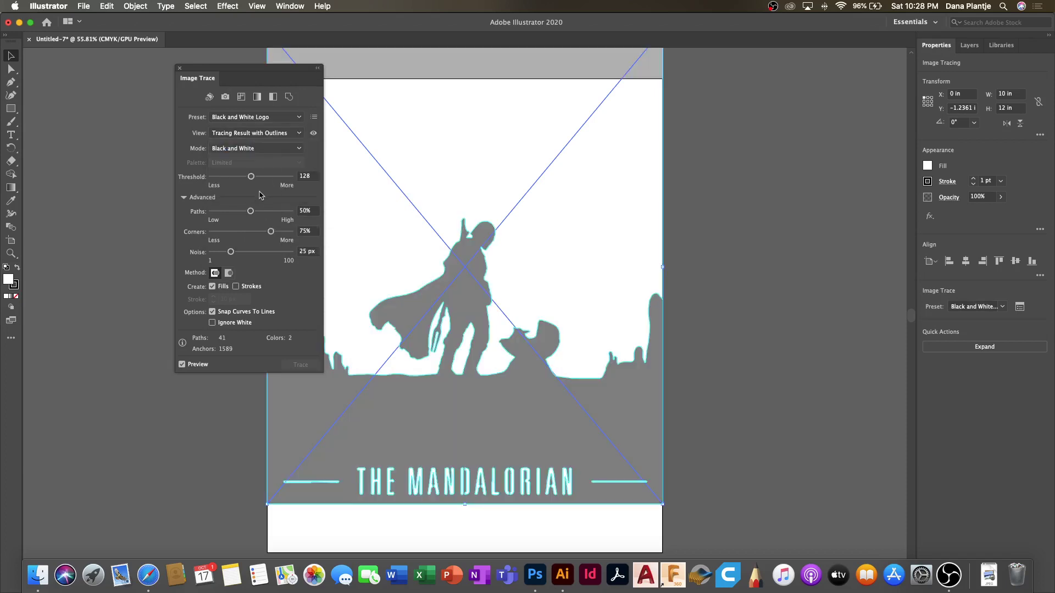
Set the brown trace to Paths 100%, Corners 100%, Noise 1 px and Ignore White, and expand it into vector paths.
drag(251, 211, 321, 222)
click(271, 233)
drag(271, 233, 331, 240)
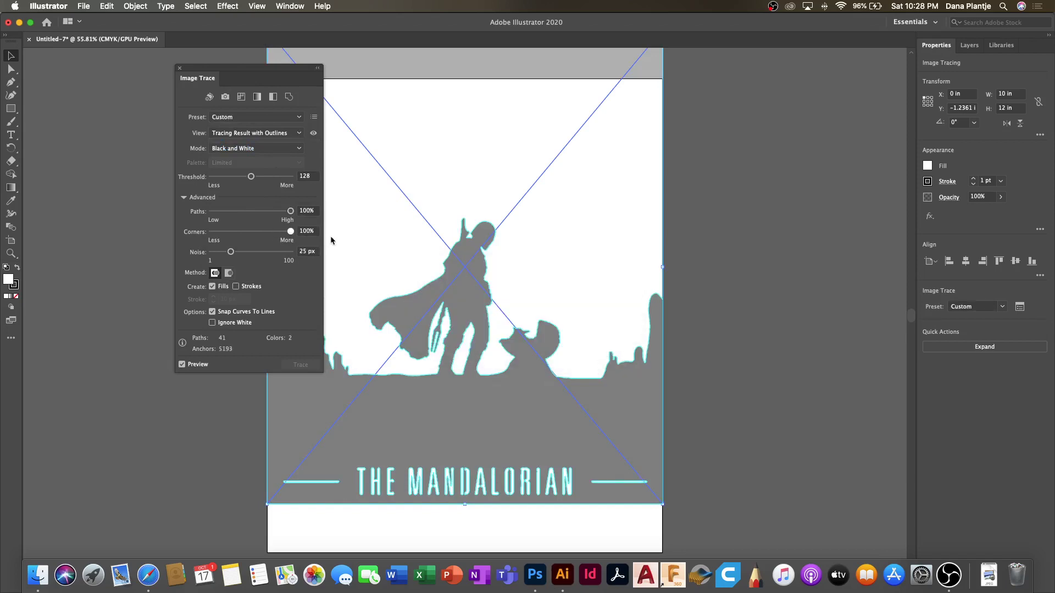
click(230, 253)
drag(231, 252, 211, 252)
click(212, 323)
click(212, 323)
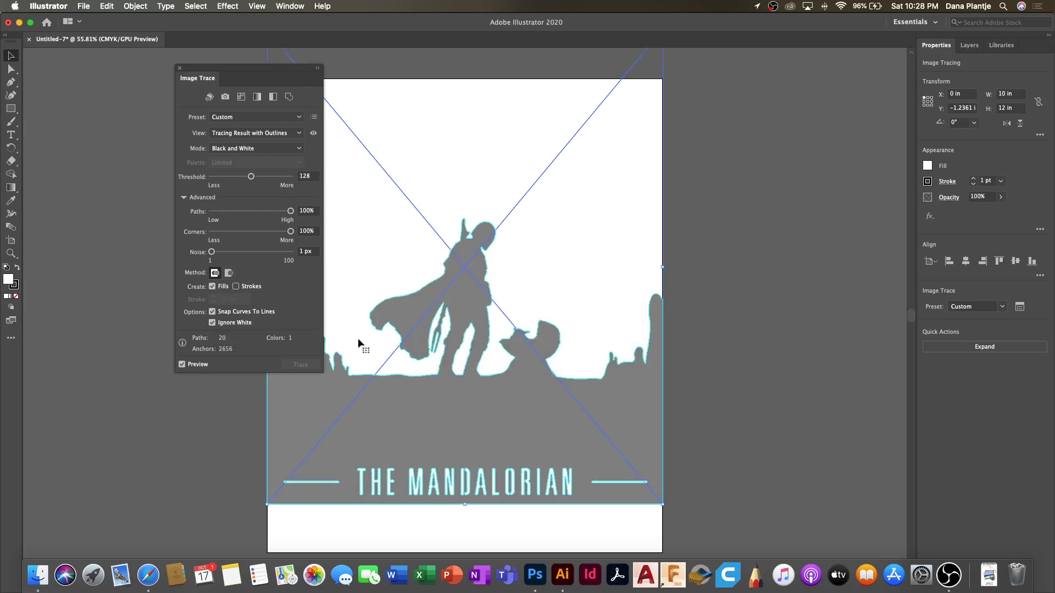
click(1009, 348)
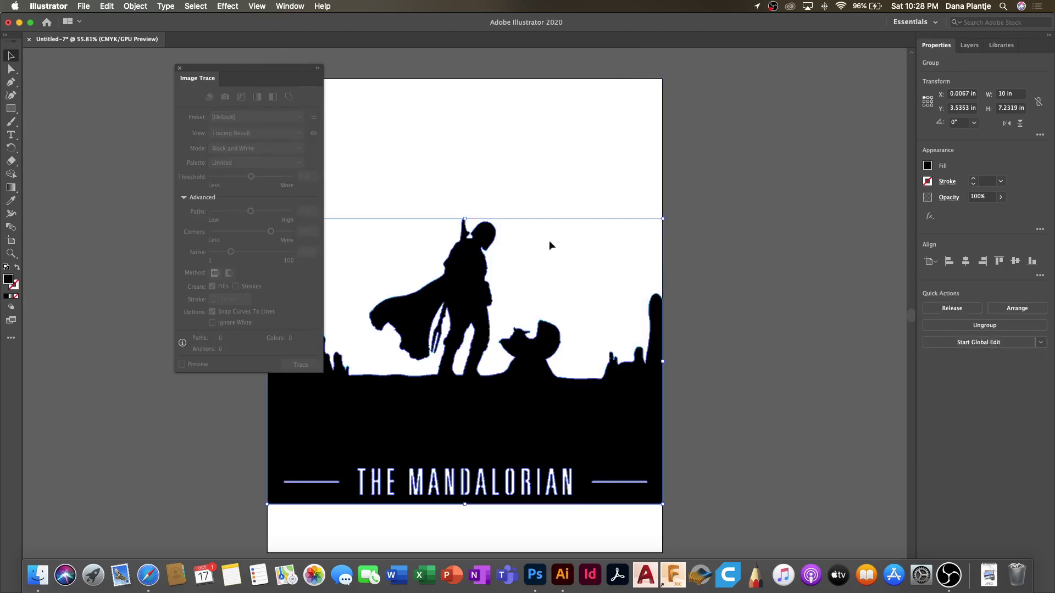
Move the expanded silhouette down to the artboard's lower edge and fill it with dark brown.
drag(475, 280, 473, 327)
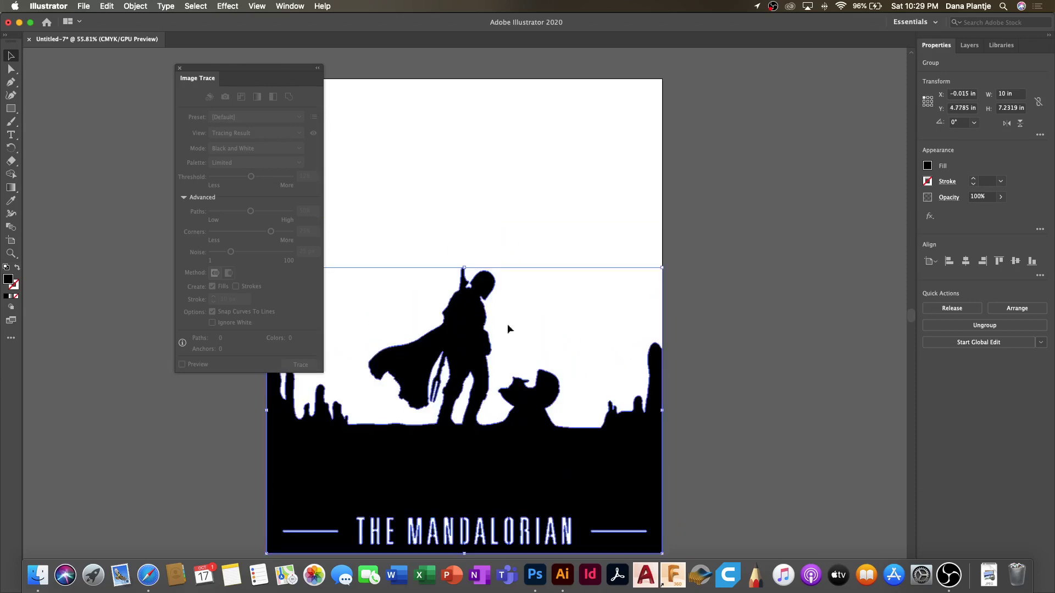
click(929, 166)
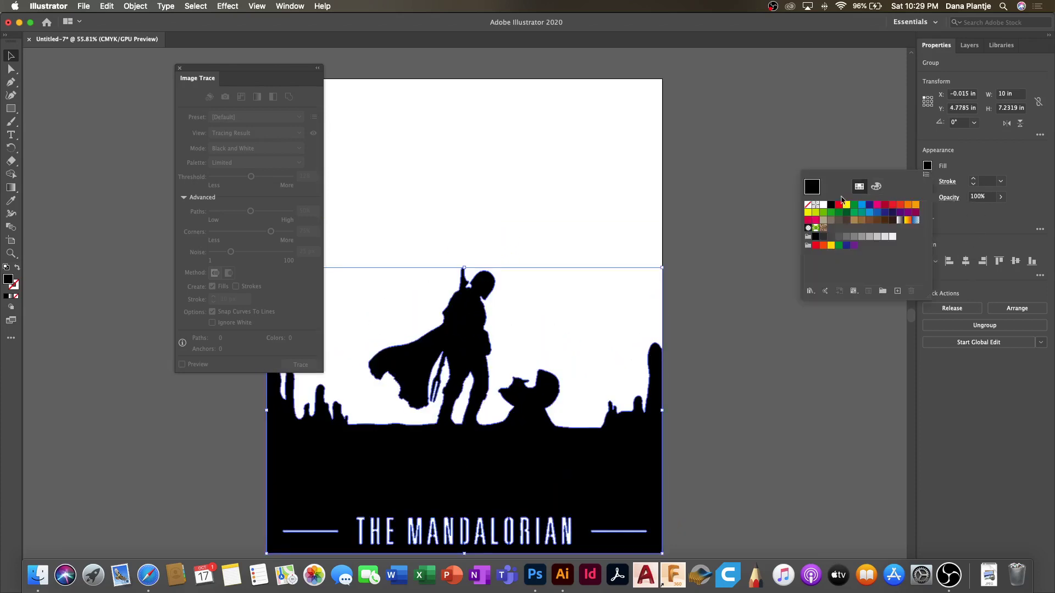
click(885, 220)
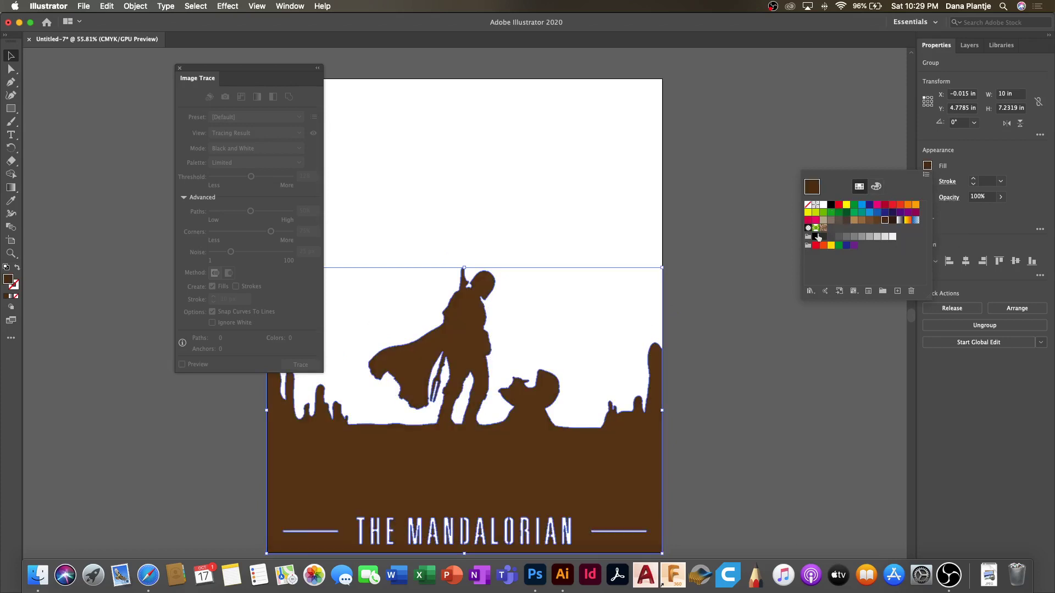
click(728, 203)
click(728, 203)
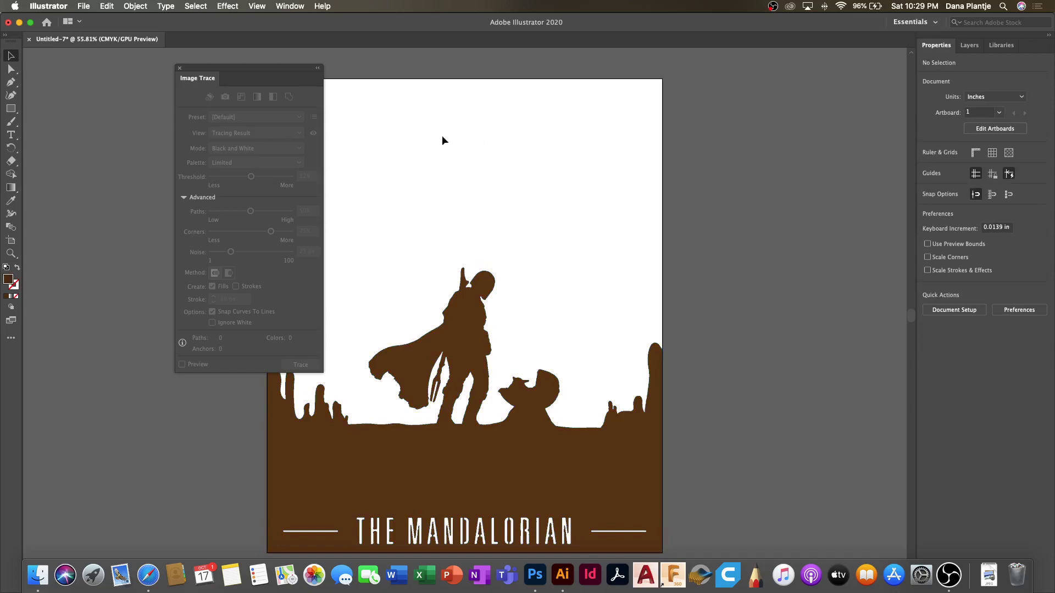
Place orange.jpg from Downloads at 10 x 12 in and move it to about X 1.94 in, Y -0.64 in.
click(84, 7)
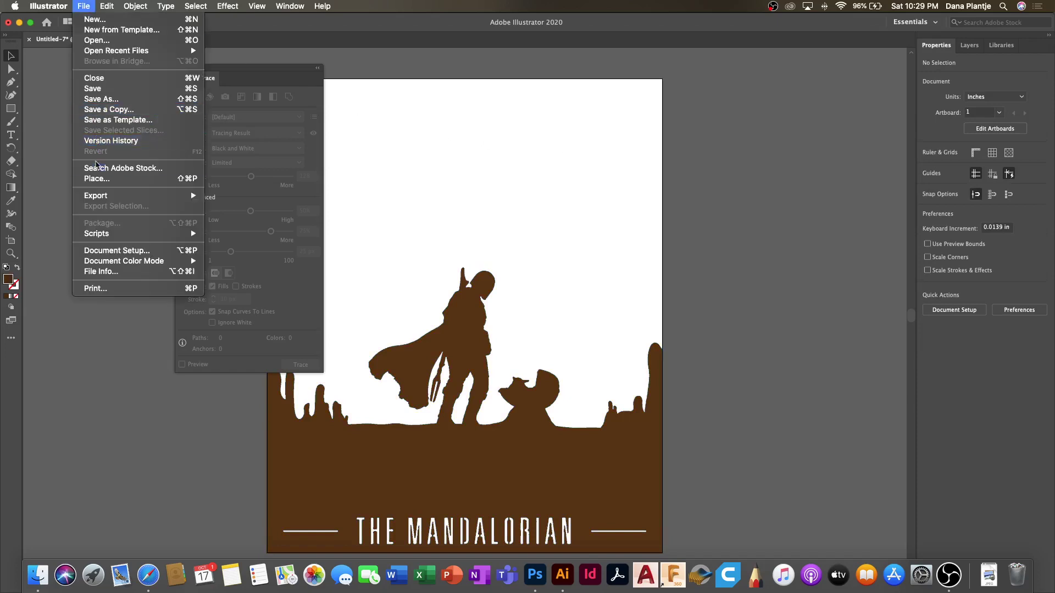
click(97, 179)
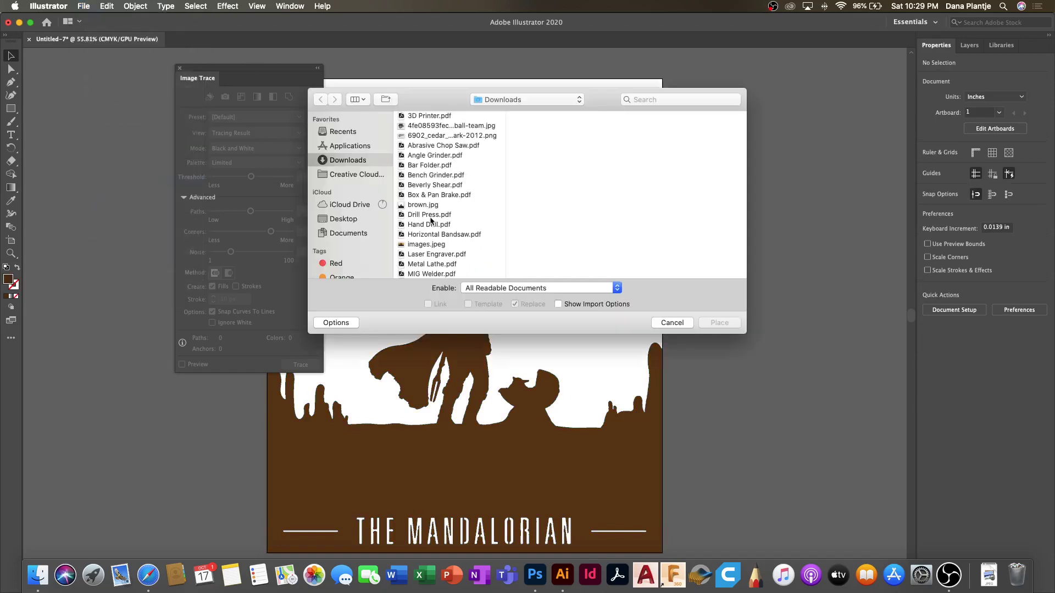
scroll(417, 258, down, 5)
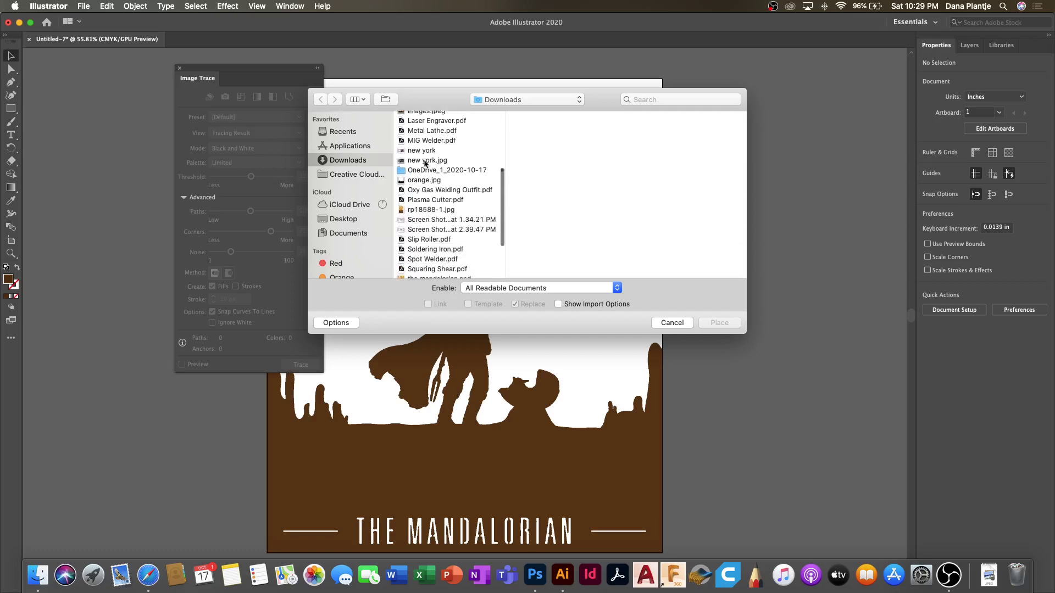
double_click(421, 181)
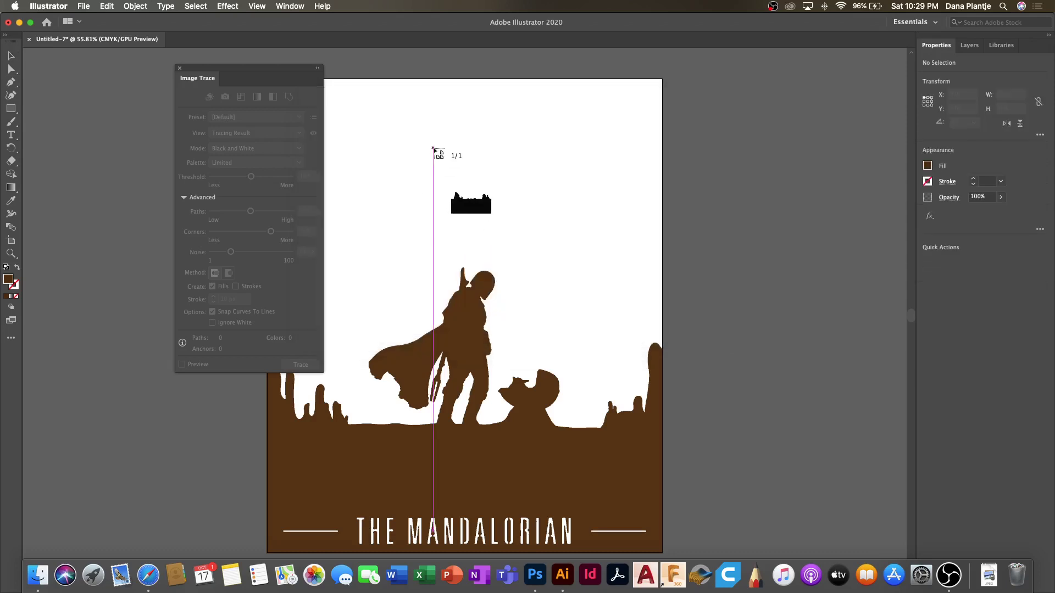
click(499, 139)
drag(731, 242, 576, 158)
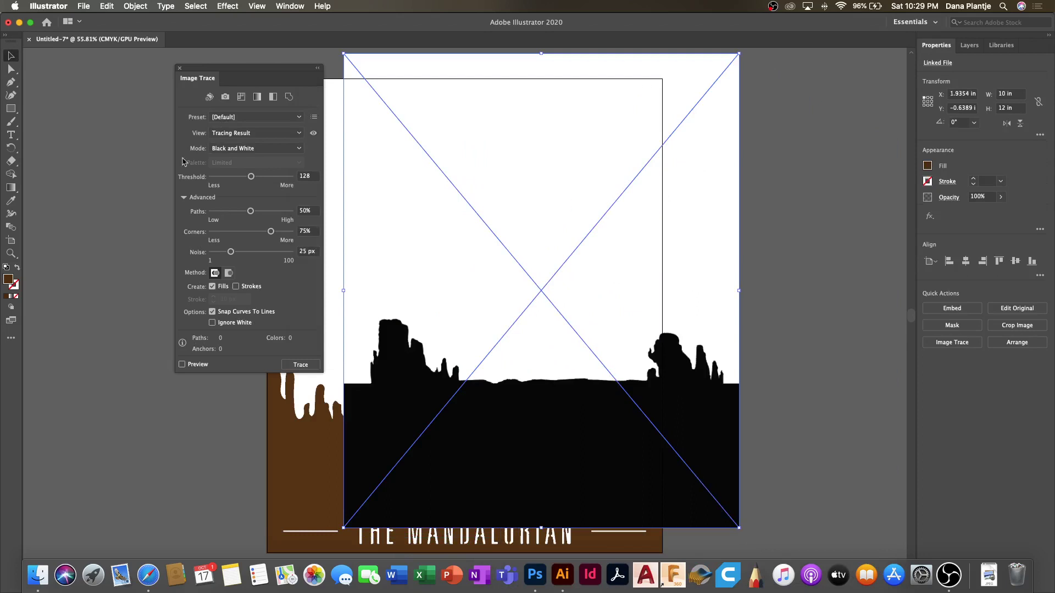
Trace the placed orange.jpg with the Black and White Logo preset, viewed as Tracing Result with Outlines.
click(239, 117)
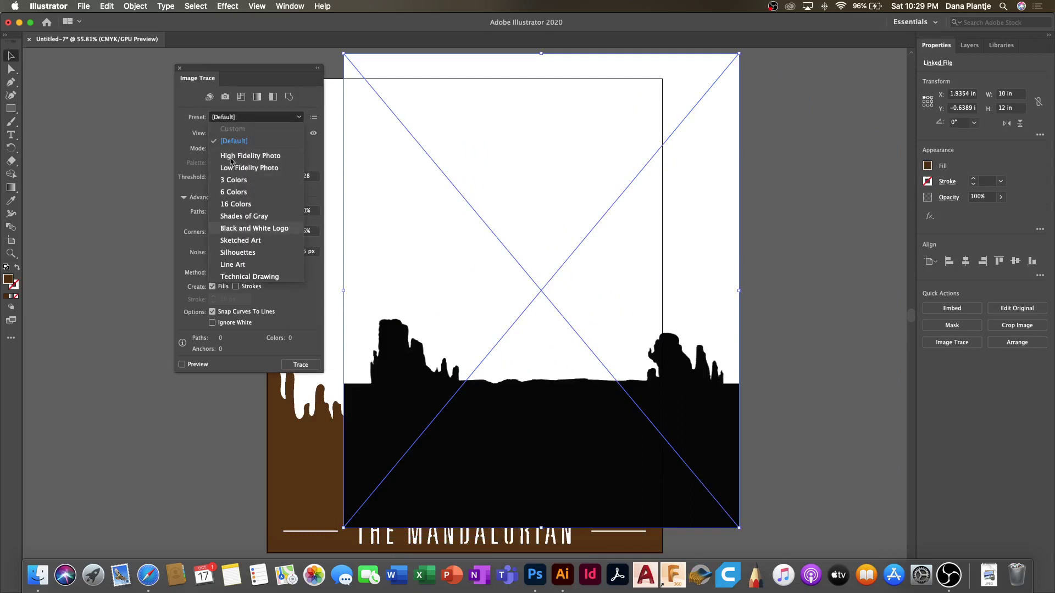
click(254, 228)
click(256, 133)
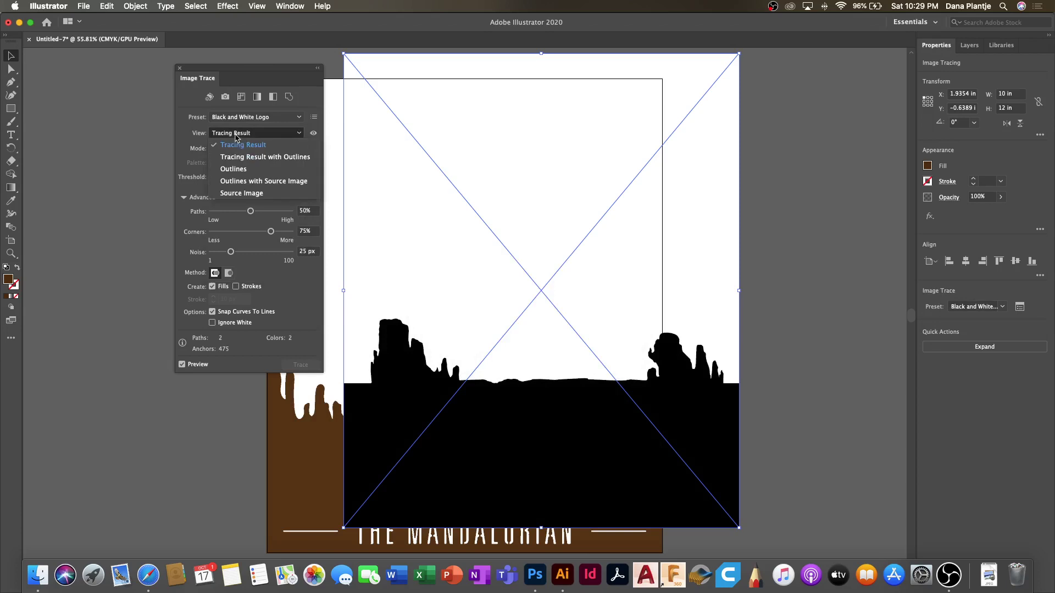
click(256, 158)
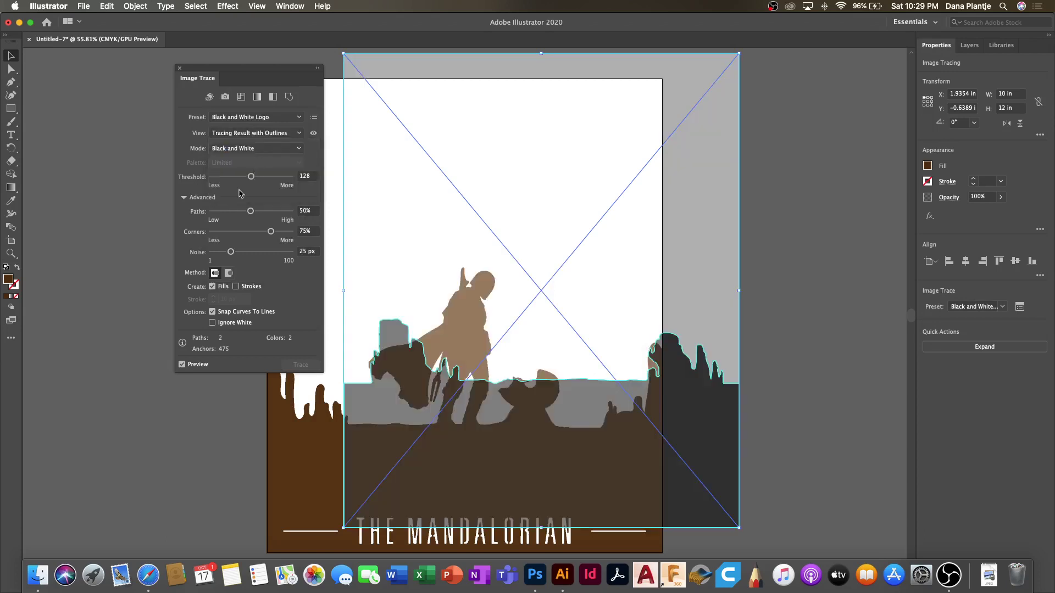
Set the orange.jpg trace to Paths 100%, Corners 100% and Noise 1 px, with Ignore White enabled.
drag(251, 211, 327, 215)
drag(272, 236, 311, 239)
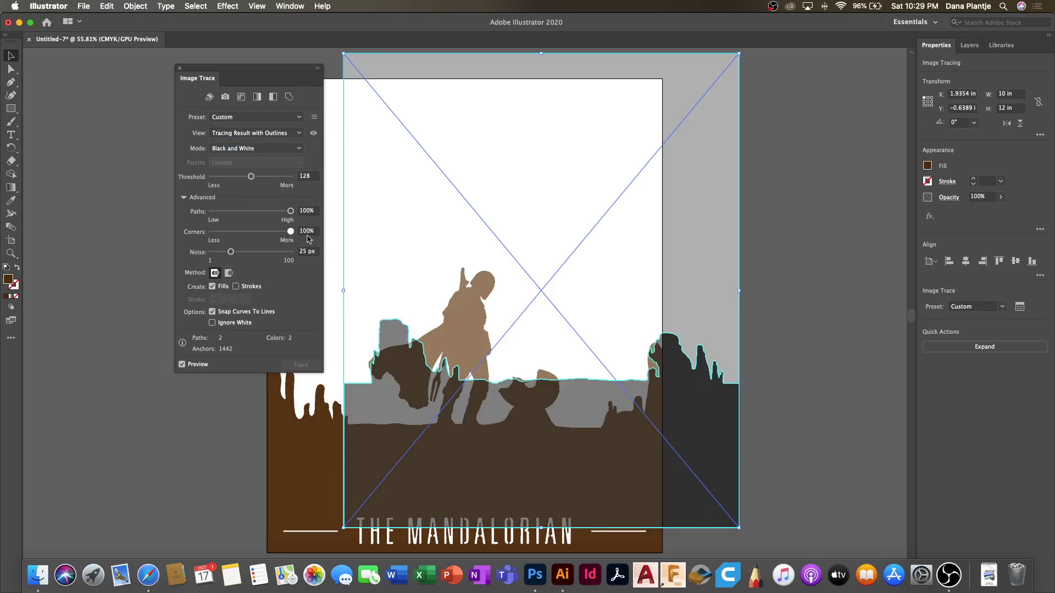
drag(231, 252, 209, 252)
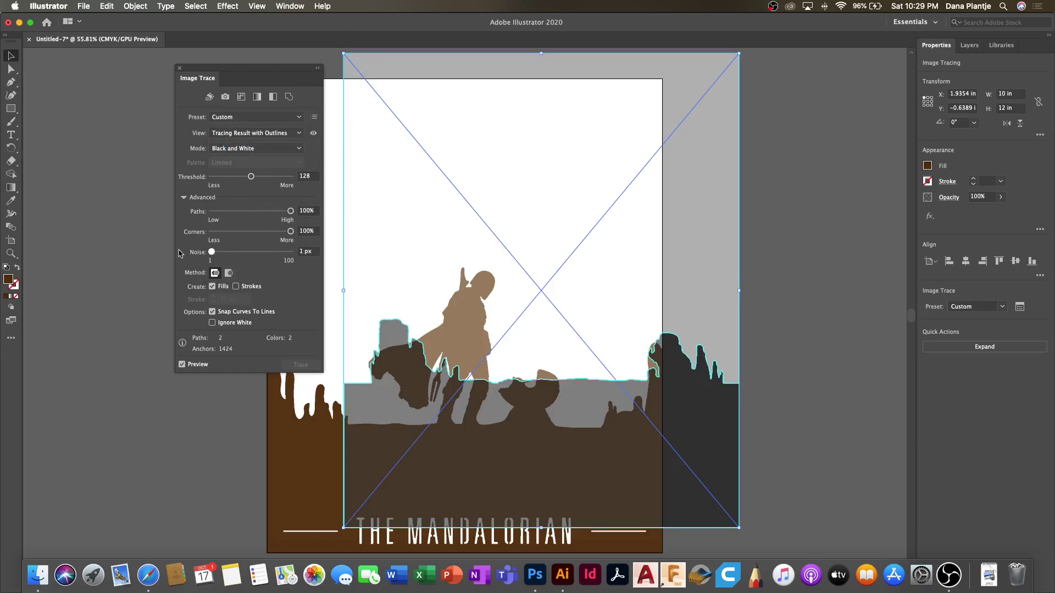
click(212, 324)
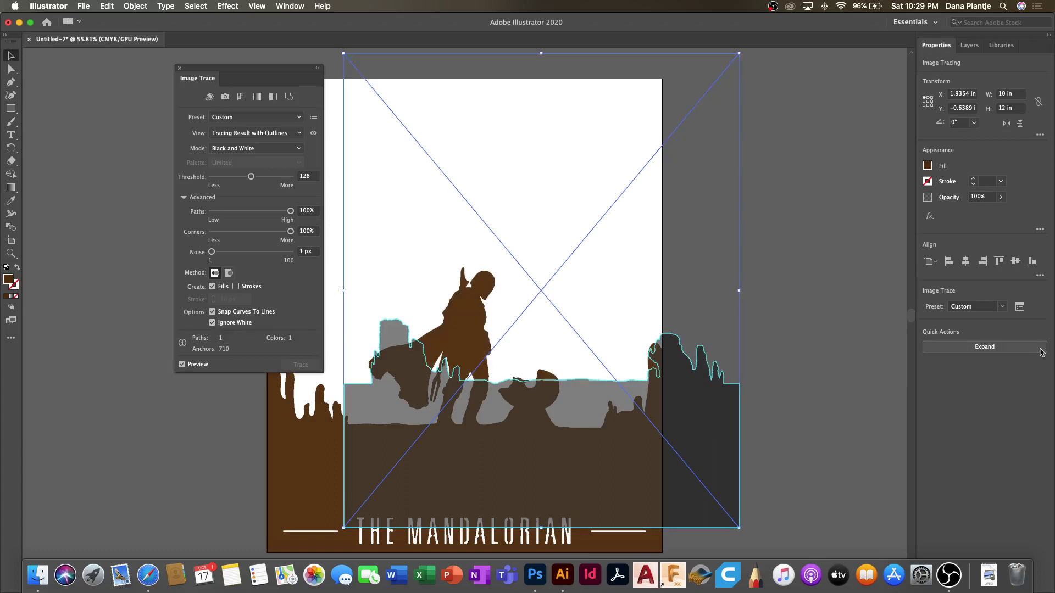
Expand the traced desert landscape into vector paths and fill it with orange.
click(1010, 347)
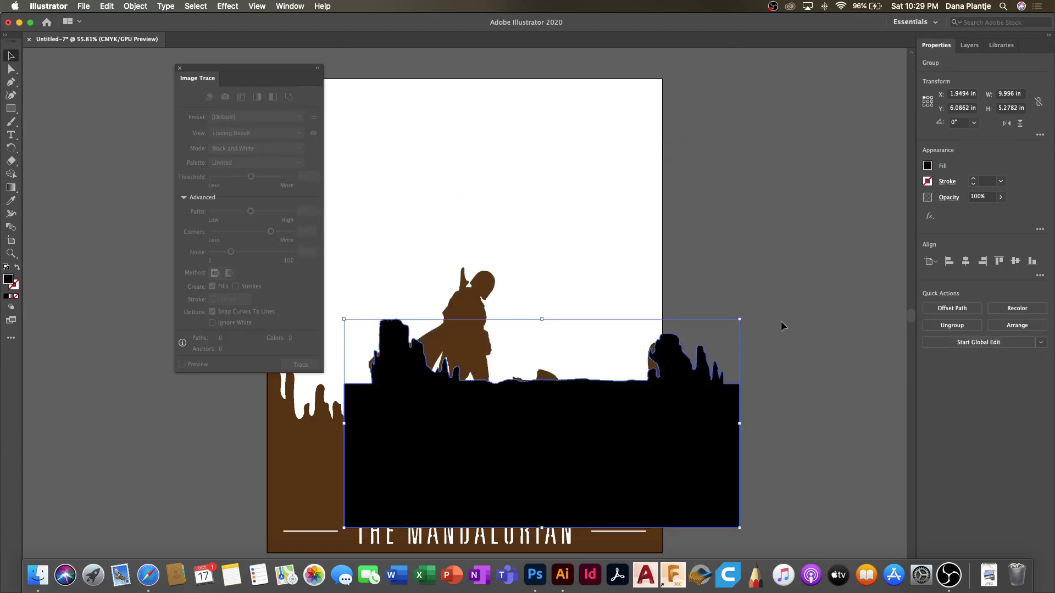
click(928, 166)
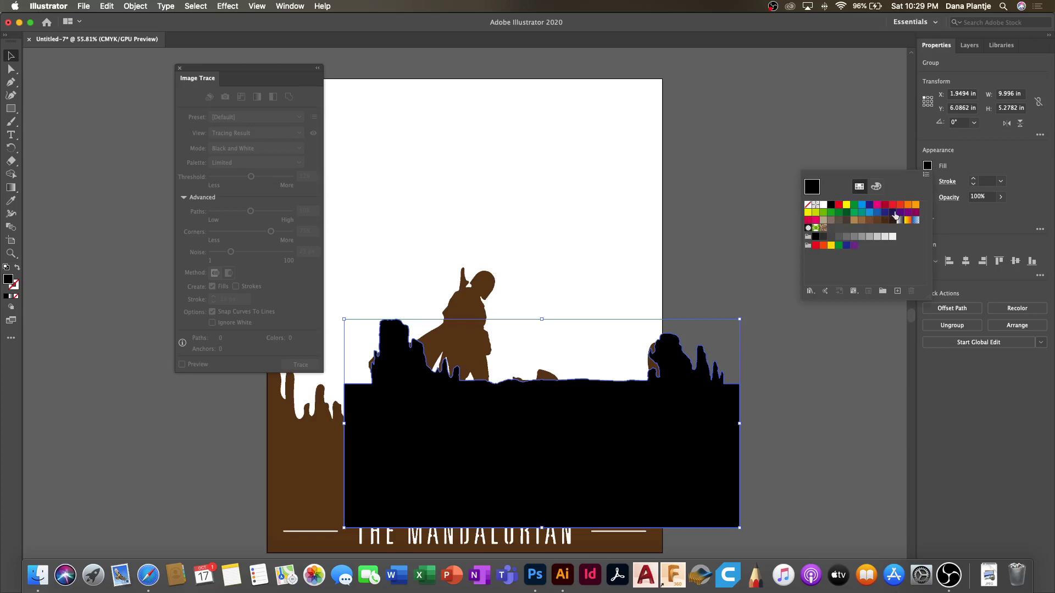
click(908, 204)
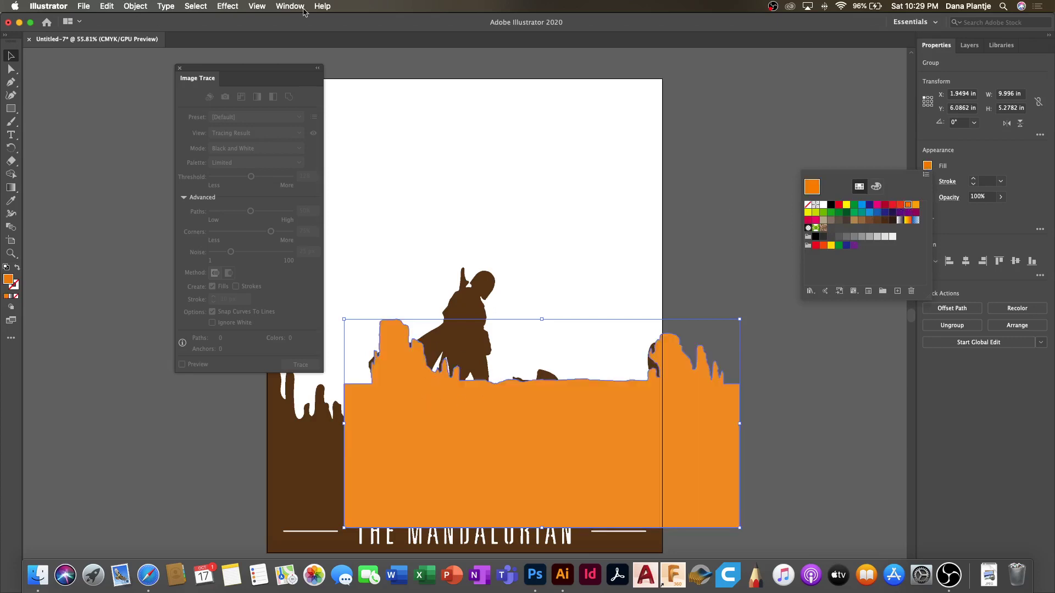
Send the orange landscape to the back and align it with the brown silhouette at the artboard's lower edge.
click(136, 6)
click(137, 6)
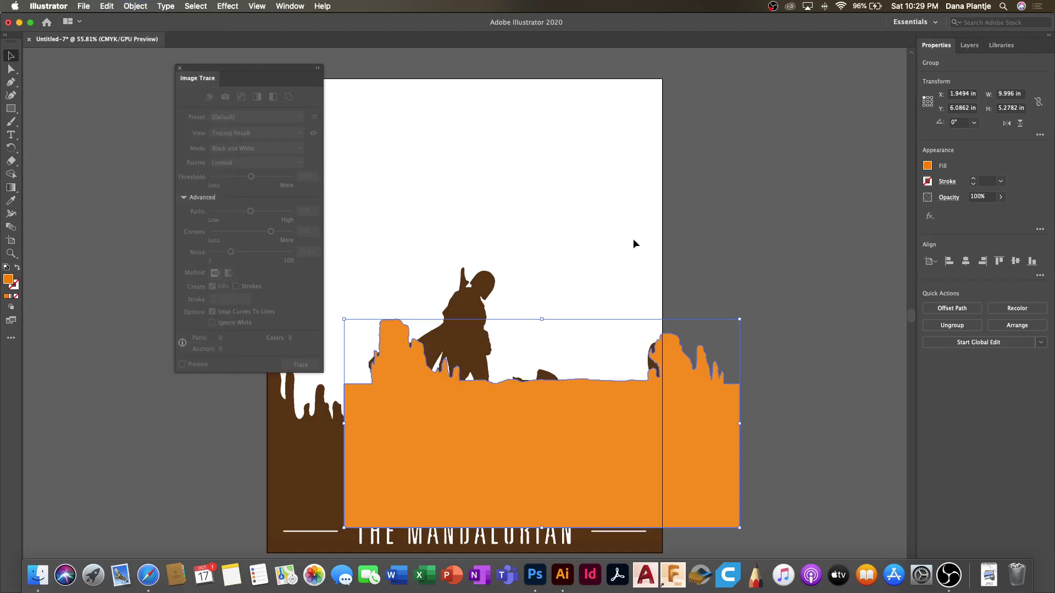
click(636, 317)
click(681, 403)
click(137, 6)
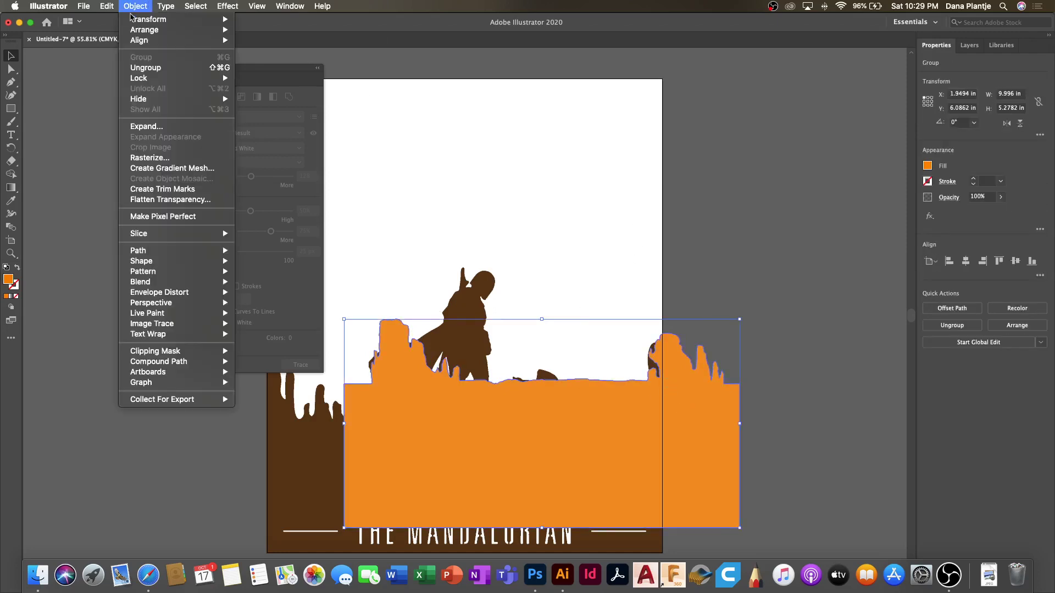
click(144, 7)
click(144, 8)
mouse_move(179, 31)
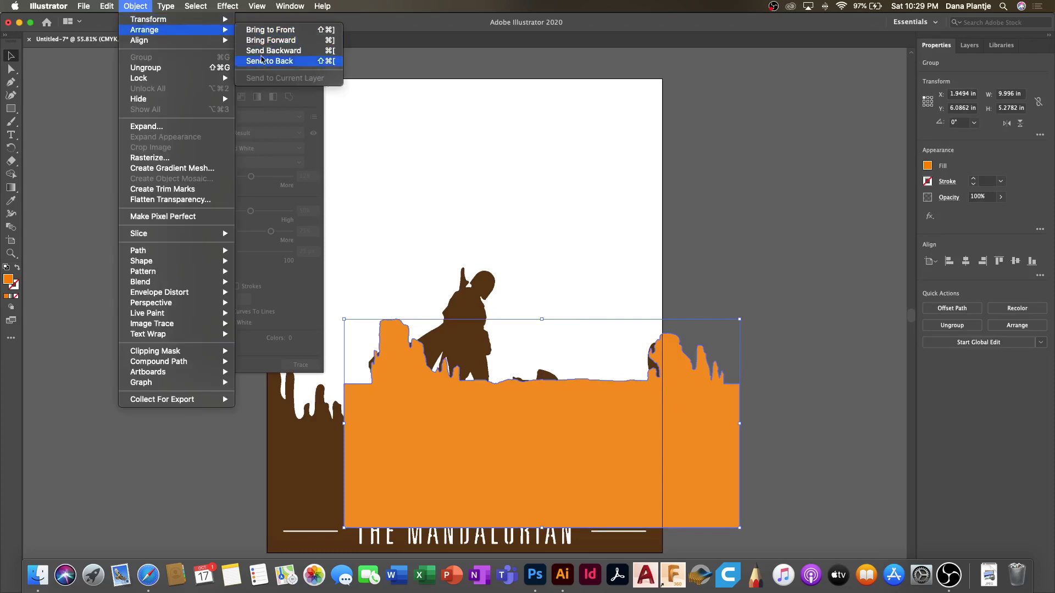
click(262, 61)
drag(722, 414, 645, 437)
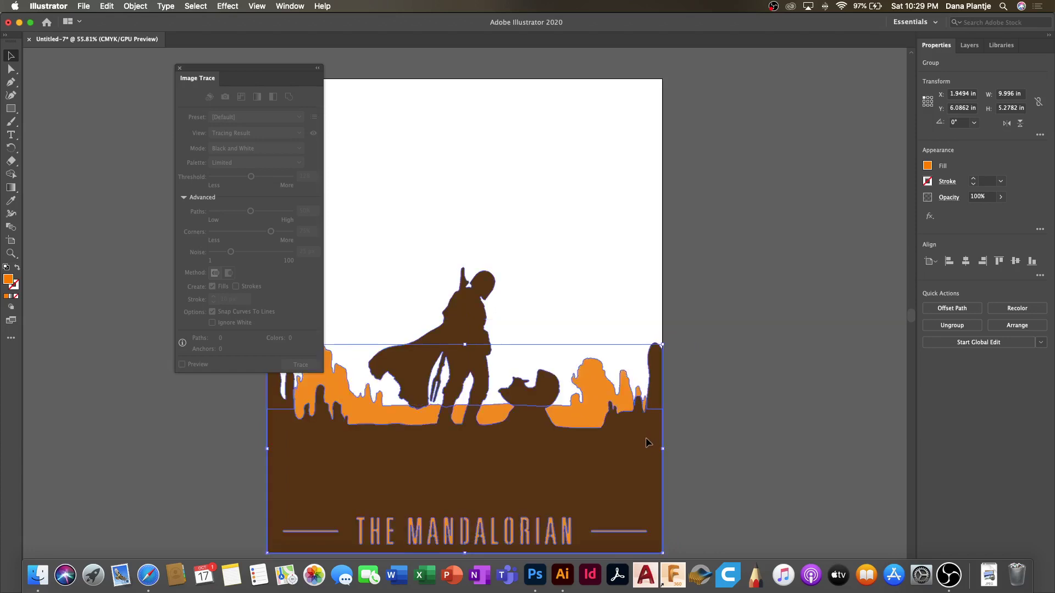
click(736, 400)
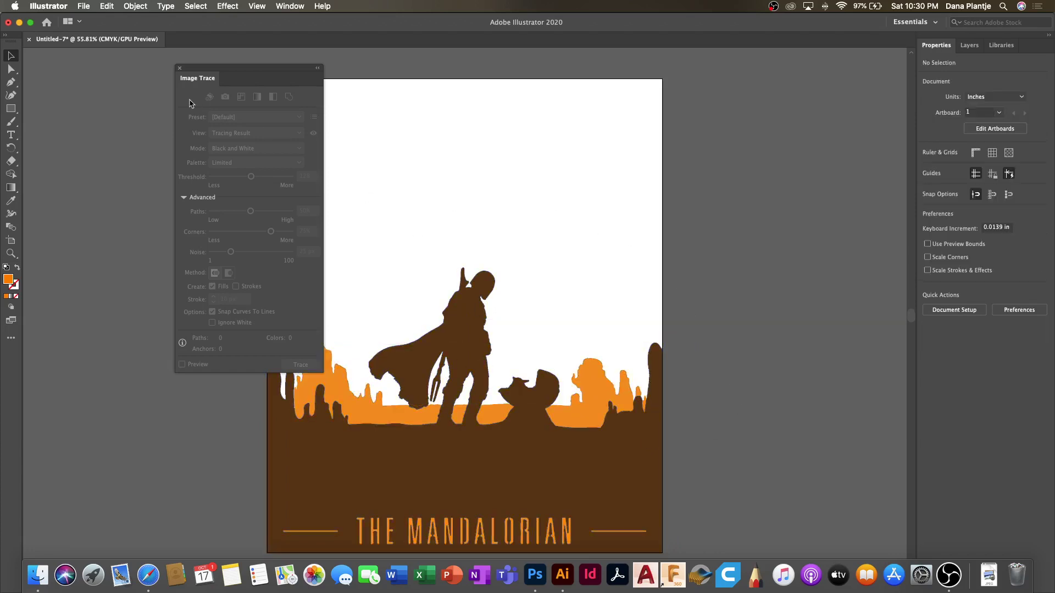
Place the moon-and-stars JPEG from Downloads at 10 x 12 in, overlapping the right part of the artboard.
click(83, 7)
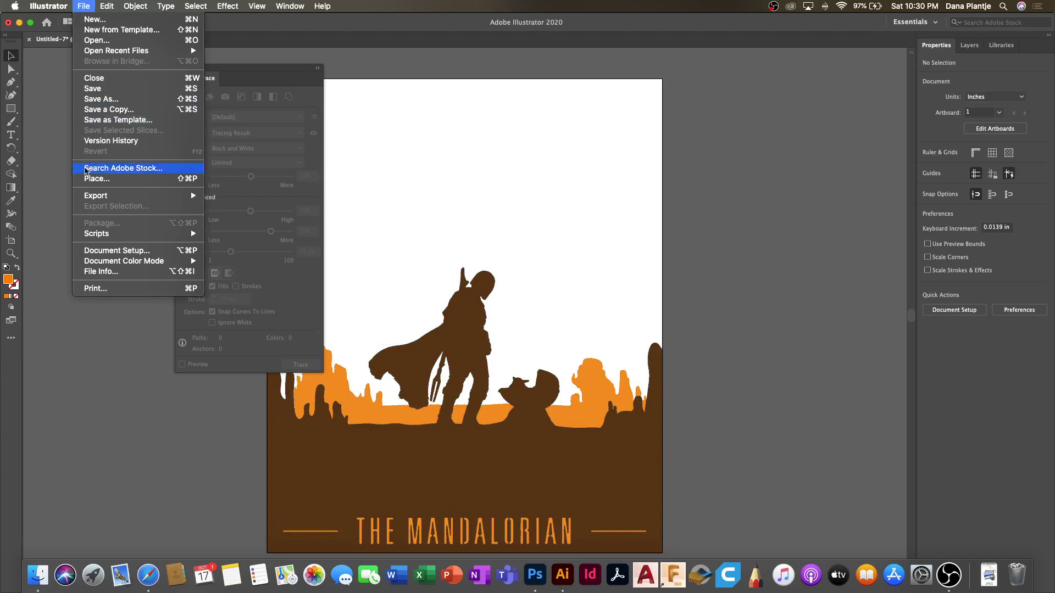
click(91, 180)
scroll(469, 219, down, 10)
double_click(423, 274)
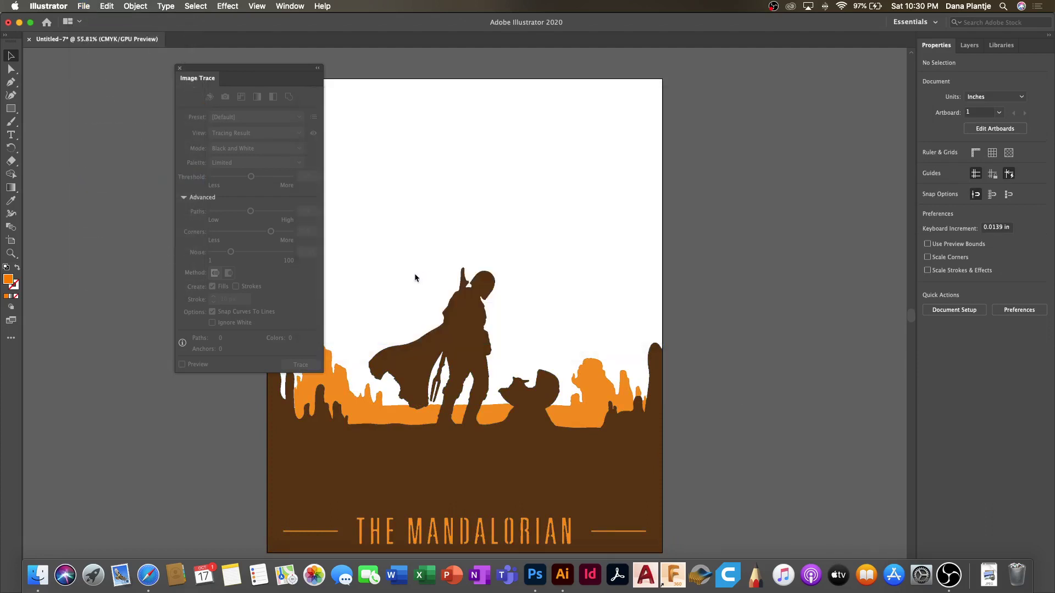
click(486, 102)
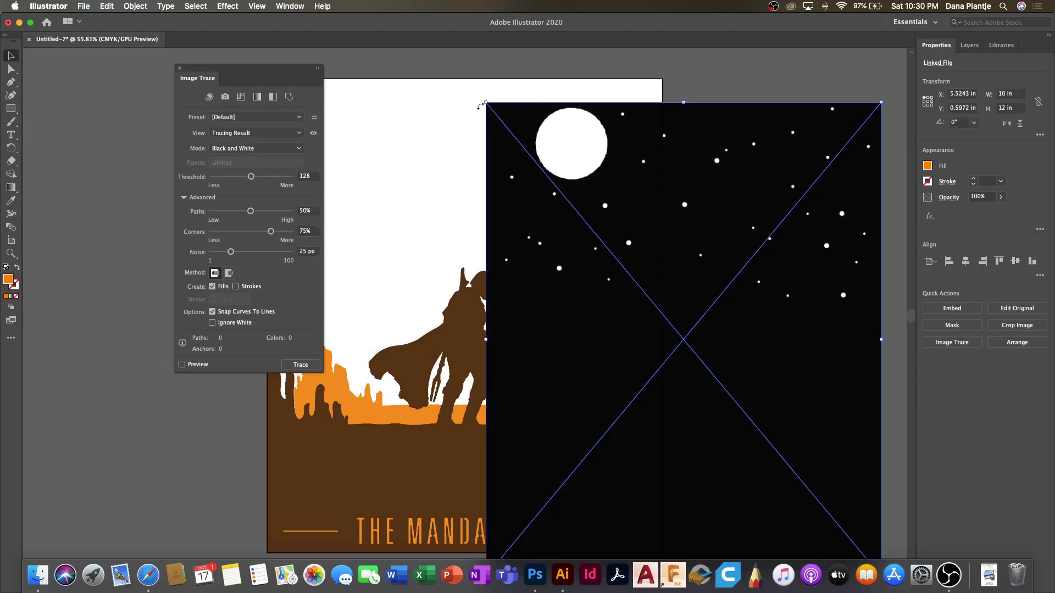
Trace the moon-and-stars image with the Black and White Logo preset, outlines shown, Paths 100%, Corners 100%, Noise 1 px and Ignore White enabled.
click(246, 117)
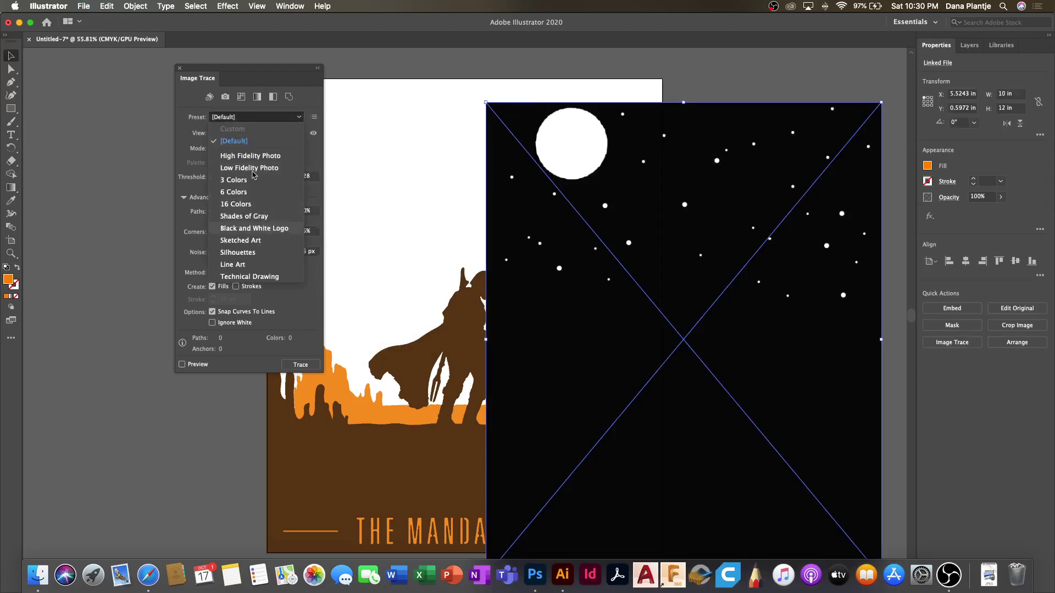
click(254, 228)
click(258, 133)
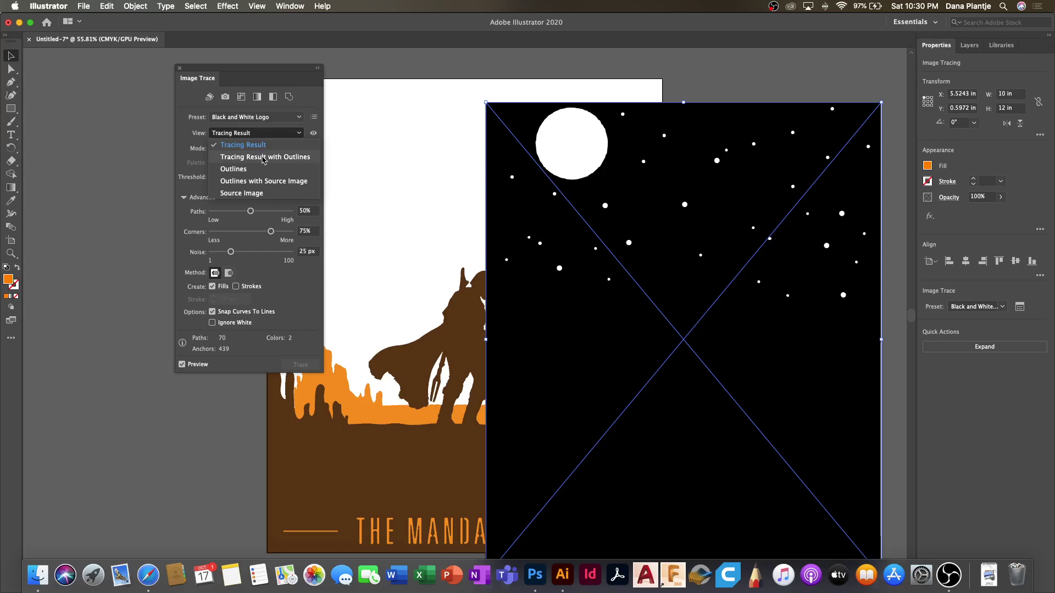
click(263, 158)
drag(250, 211, 311, 237)
drag(231, 253, 212, 253)
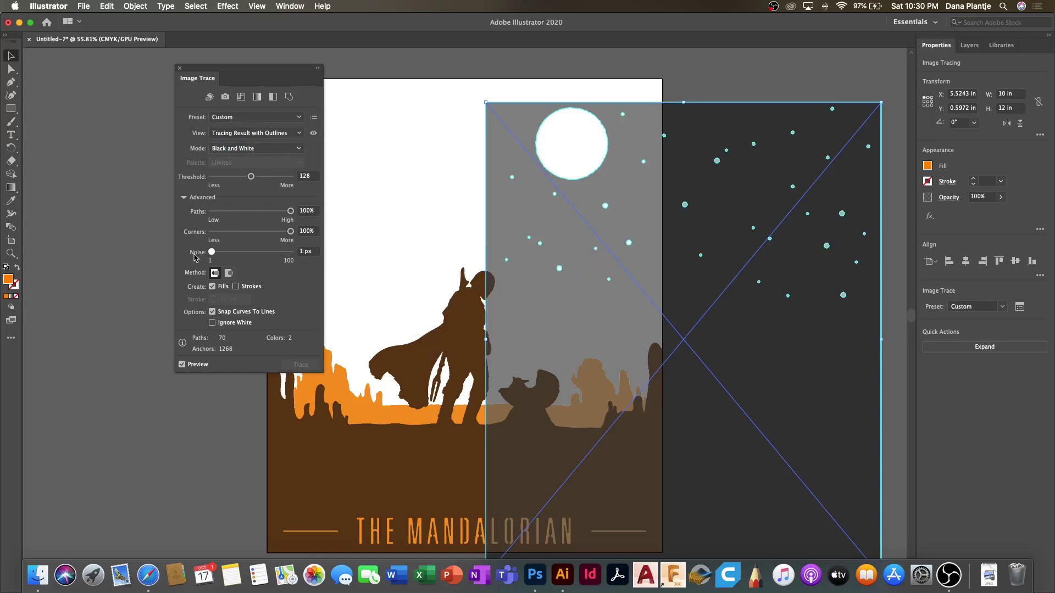
click(212, 323)
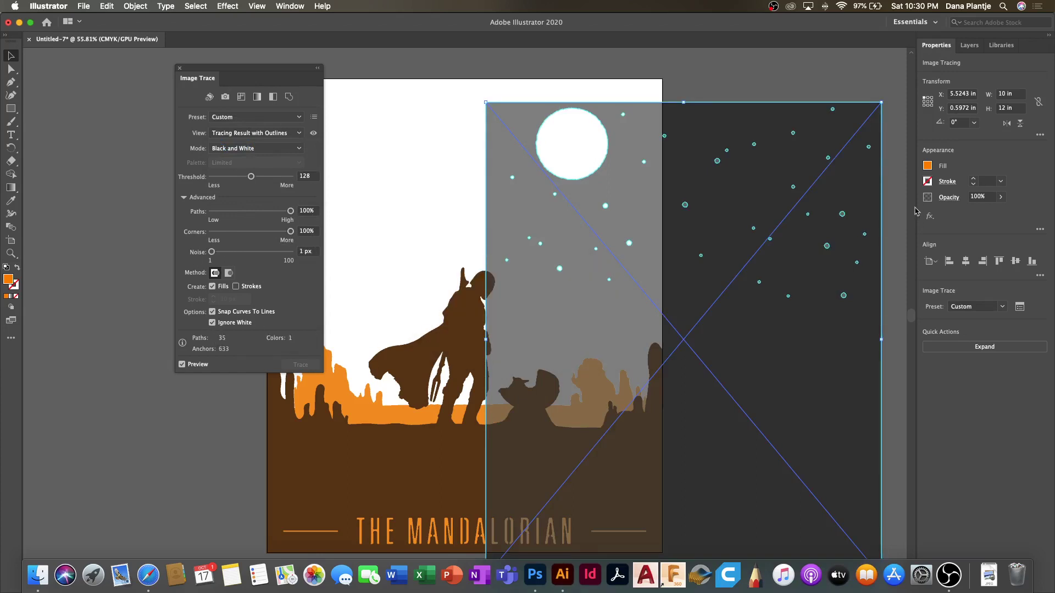
Expand the traced night sky into vector paths and fill it with the yellow-orange swatch C=0 M=35 Y=85 K=0.
click(985, 347)
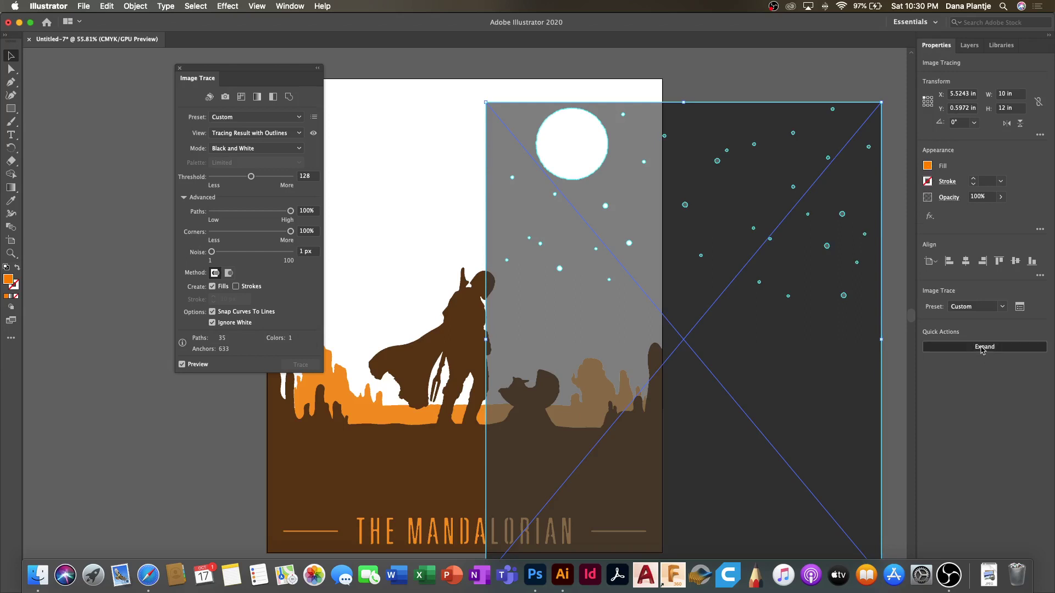
click(927, 166)
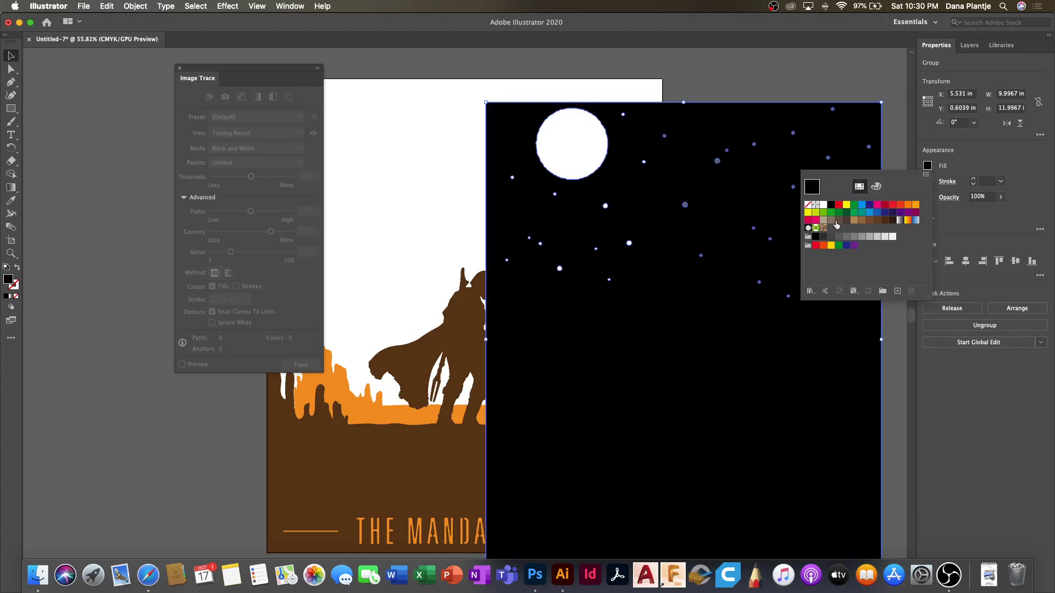
click(915, 205)
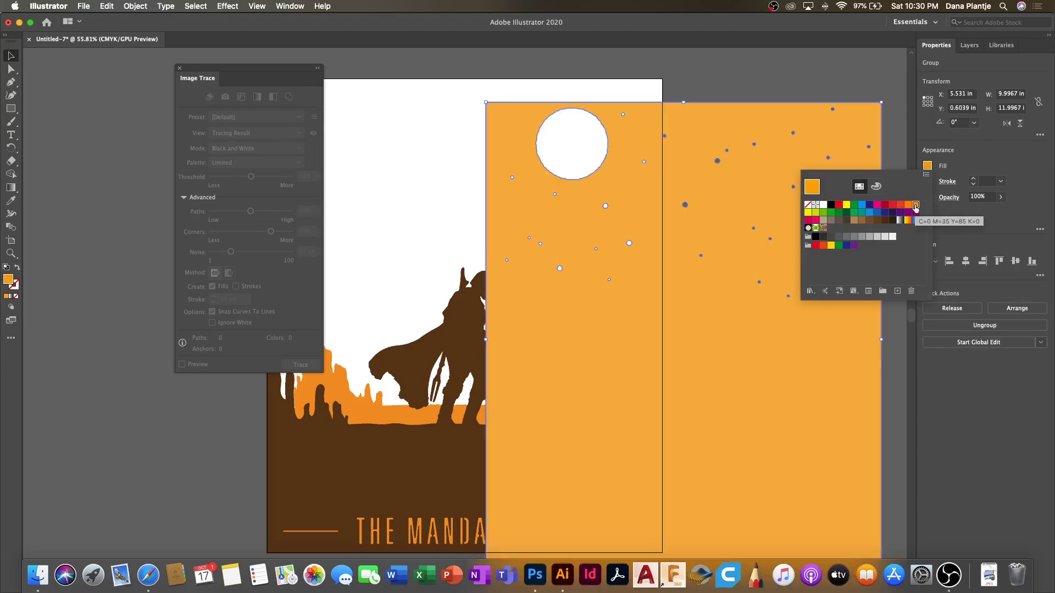
click(718, 76)
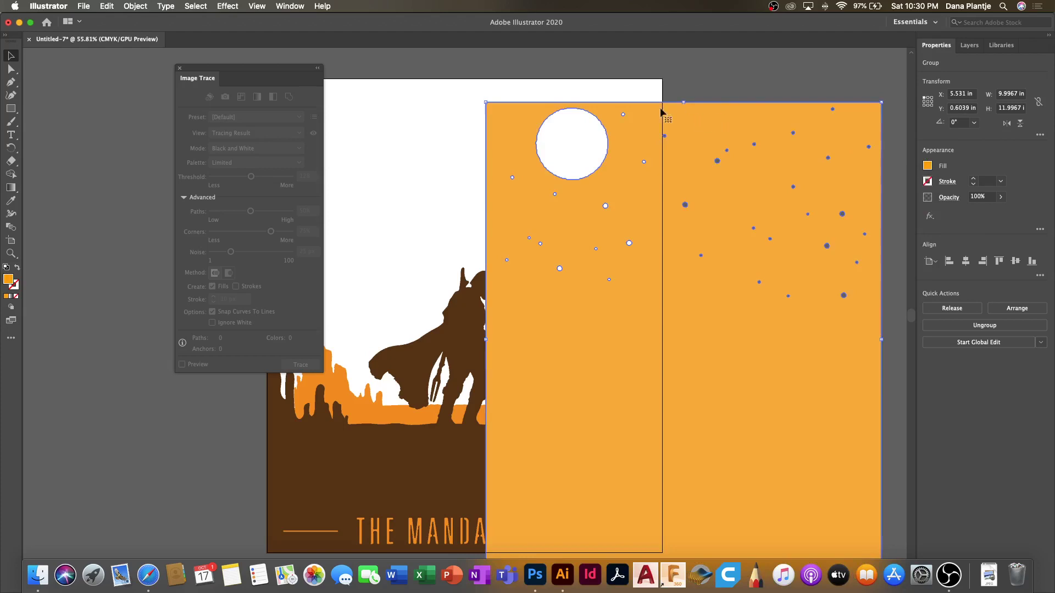
click(179, 69)
click(165, 99)
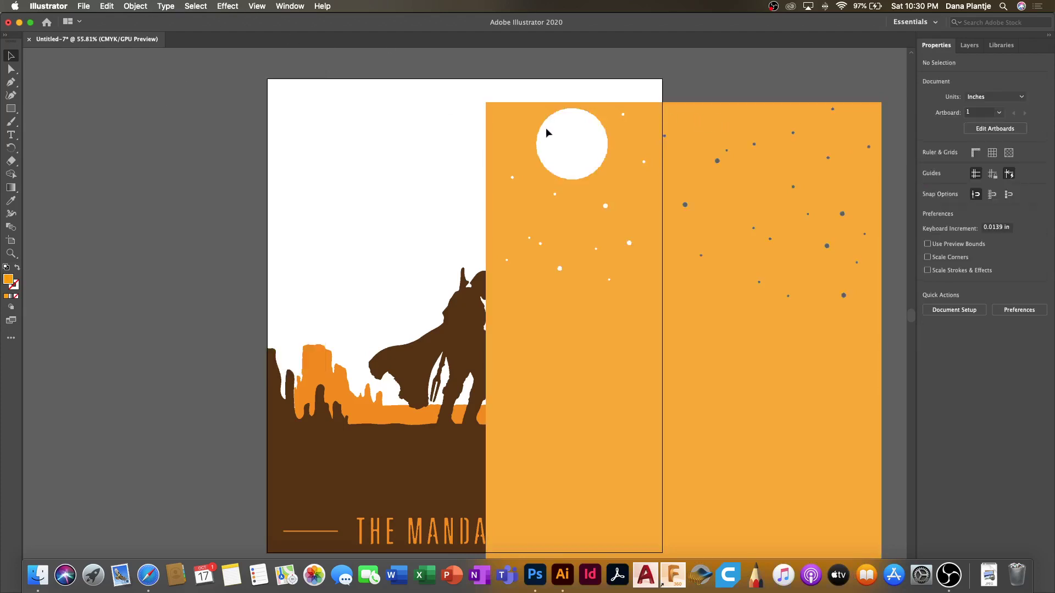
Send the yellow-orange sky behind the other layers and position it to cover the artboard.
click(516, 128)
click(135, 6)
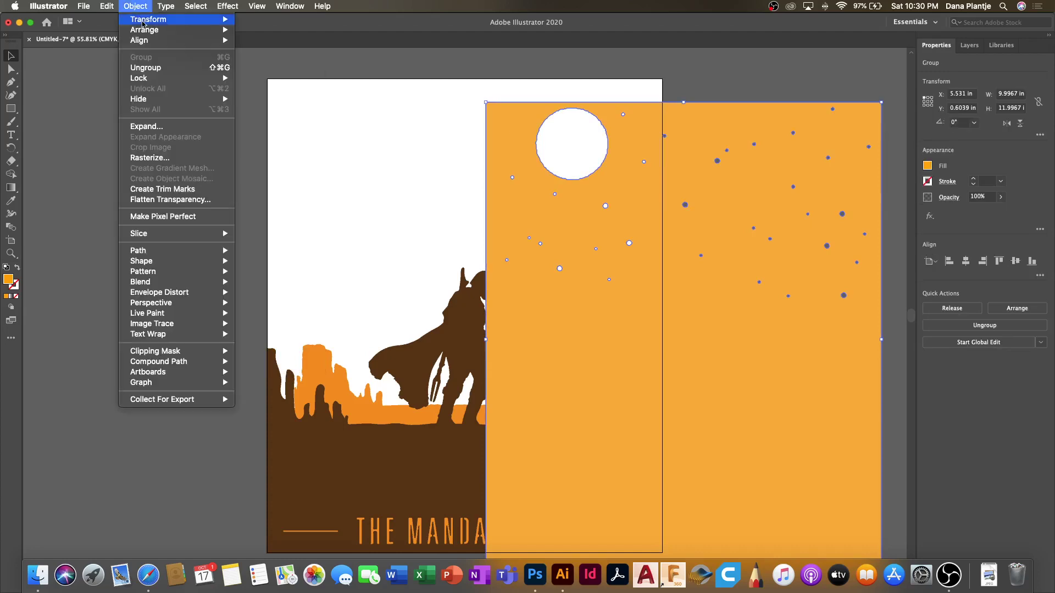
mouse_move(195, 34)
click(255, 63)
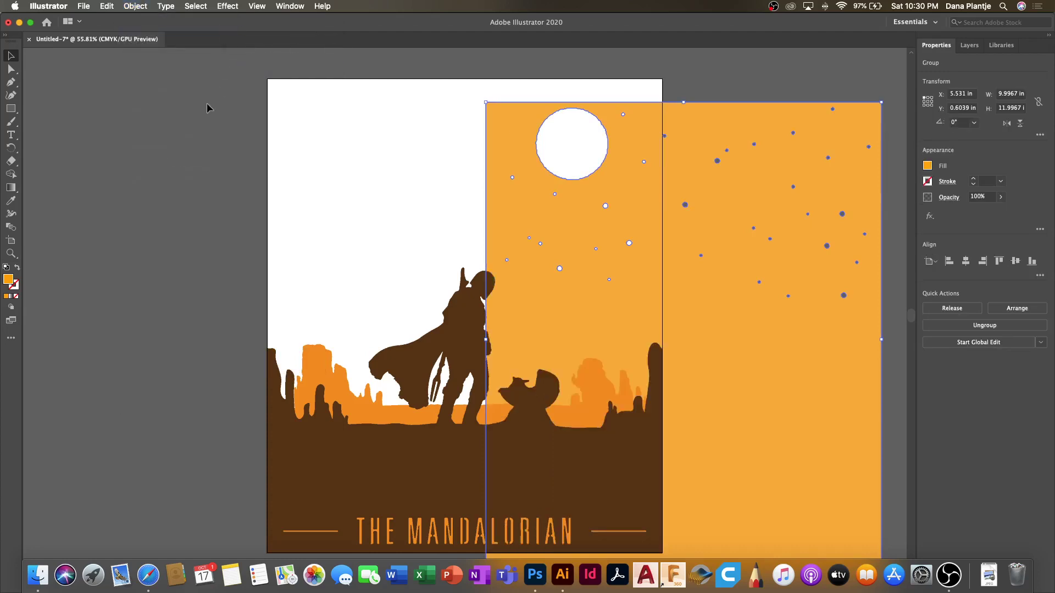
drag(772, 107, 582, 89)
click(188, 144)
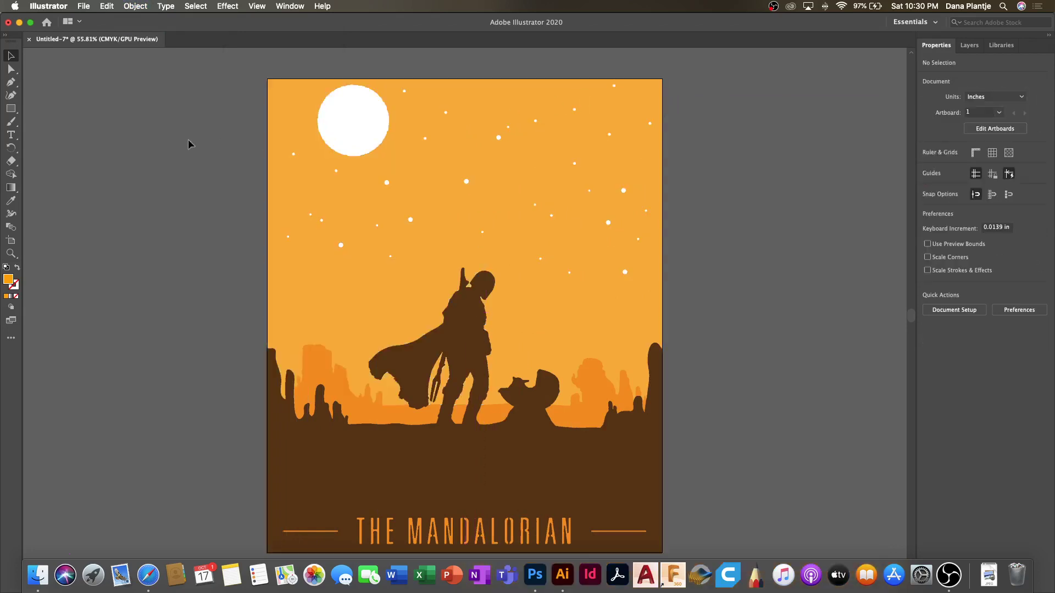
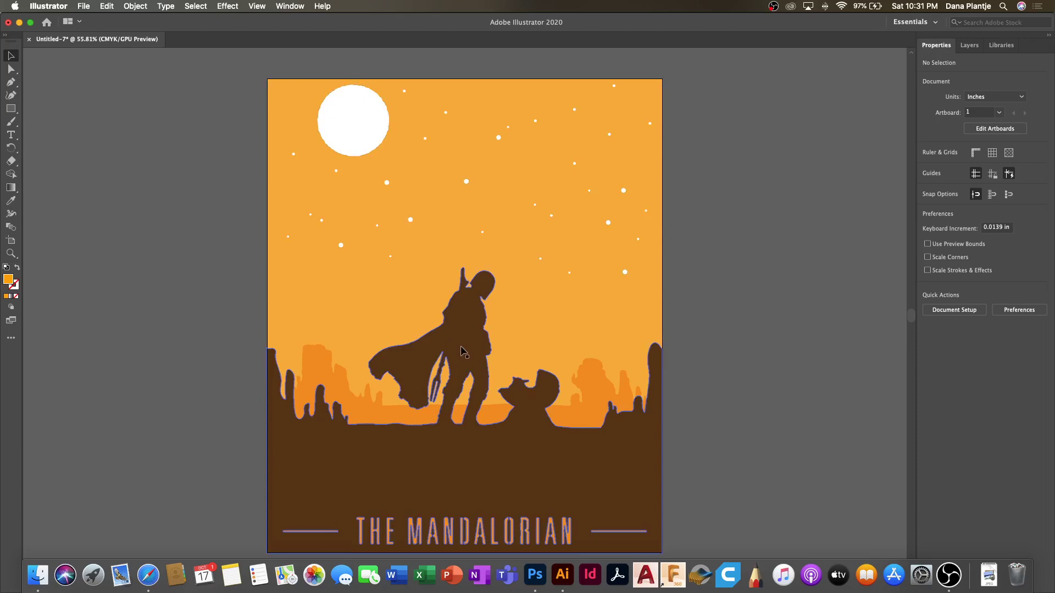
Create a 10 x 12 in rectangle over the left part of the artboard.
click(10, 109)
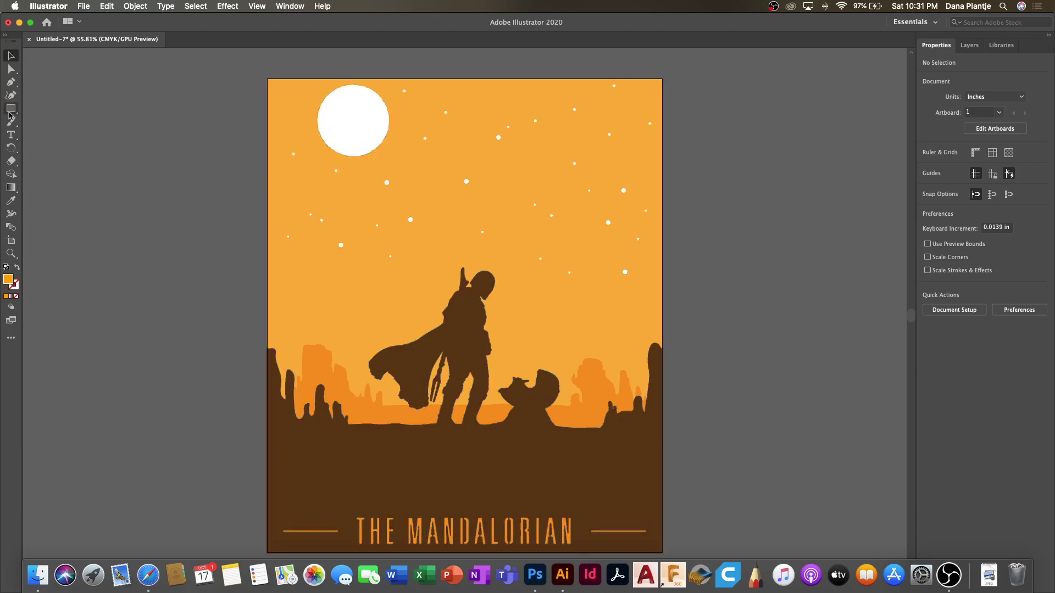
click(126, 113)
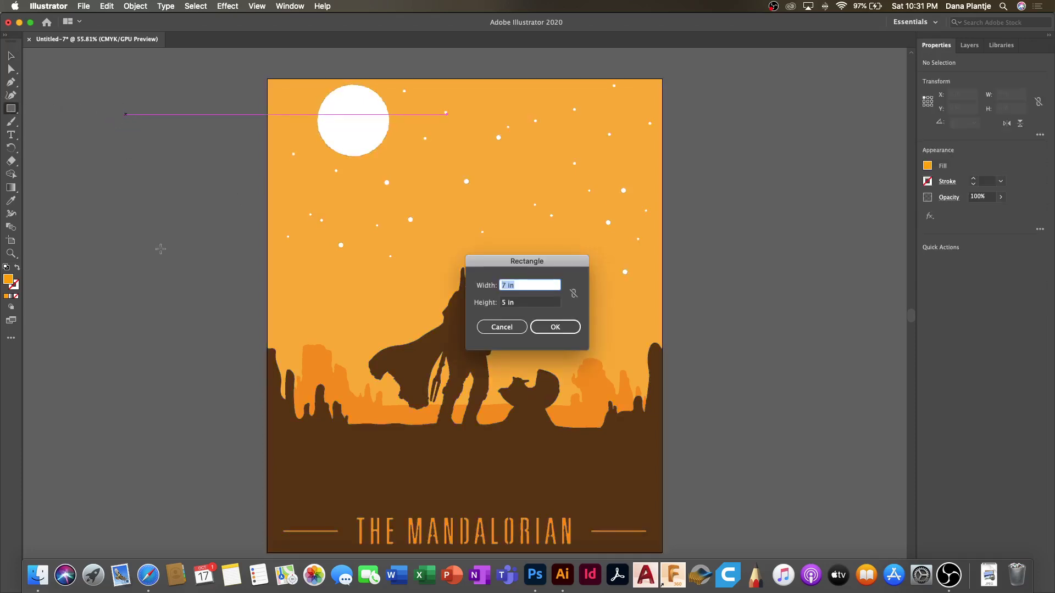
text(10)
key(Tab)
text(12)
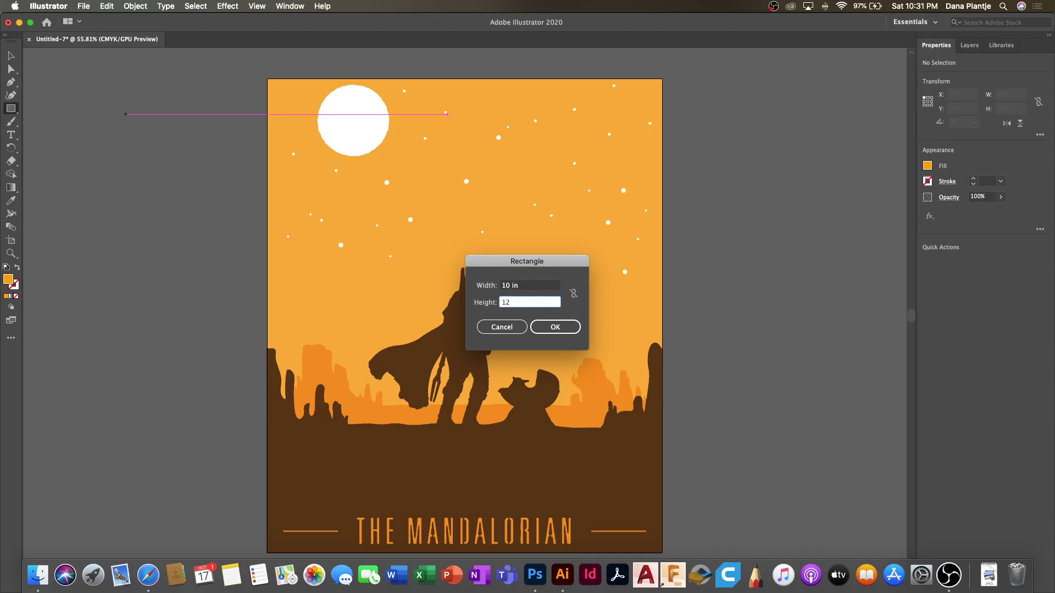
key(Return)
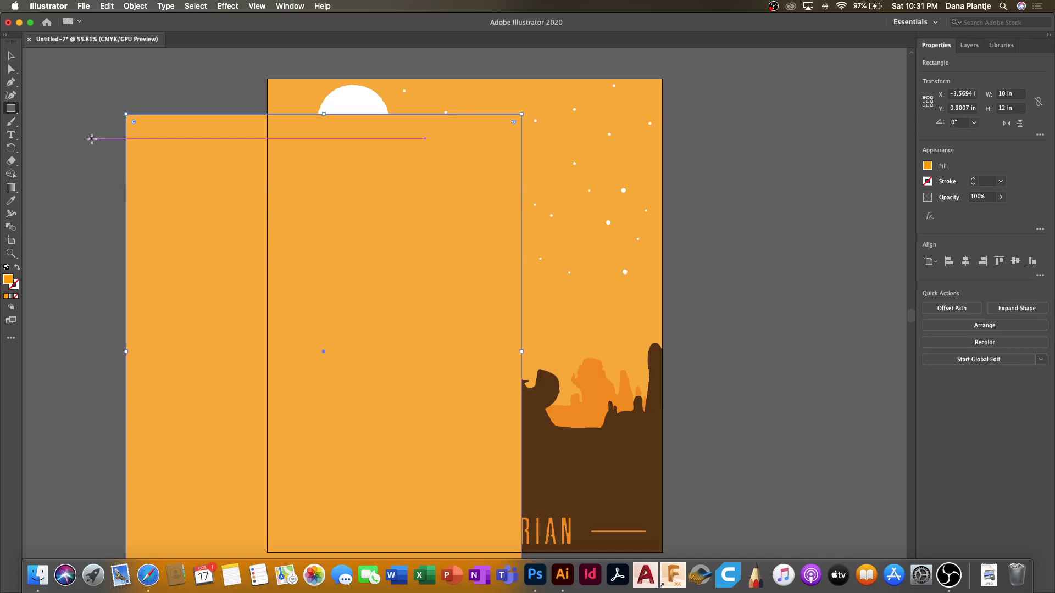
Create a second, smaller rectangle of 9.75 x 11.75 in overlapping the first one.
click(92, 139)
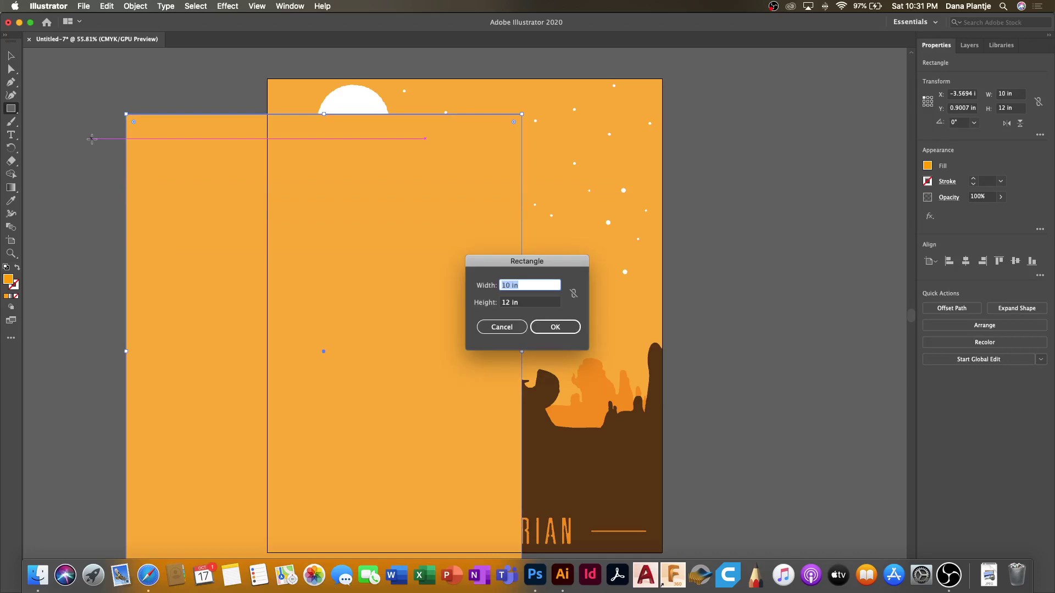
text(9.75)
key(Tab)
text(11.)
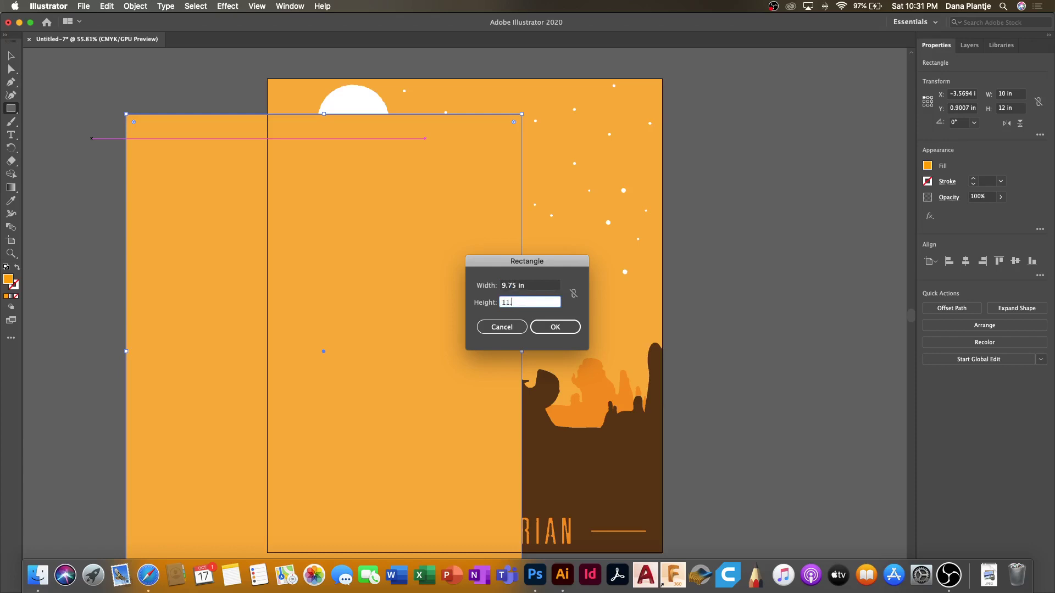
text(75)
key(Return)
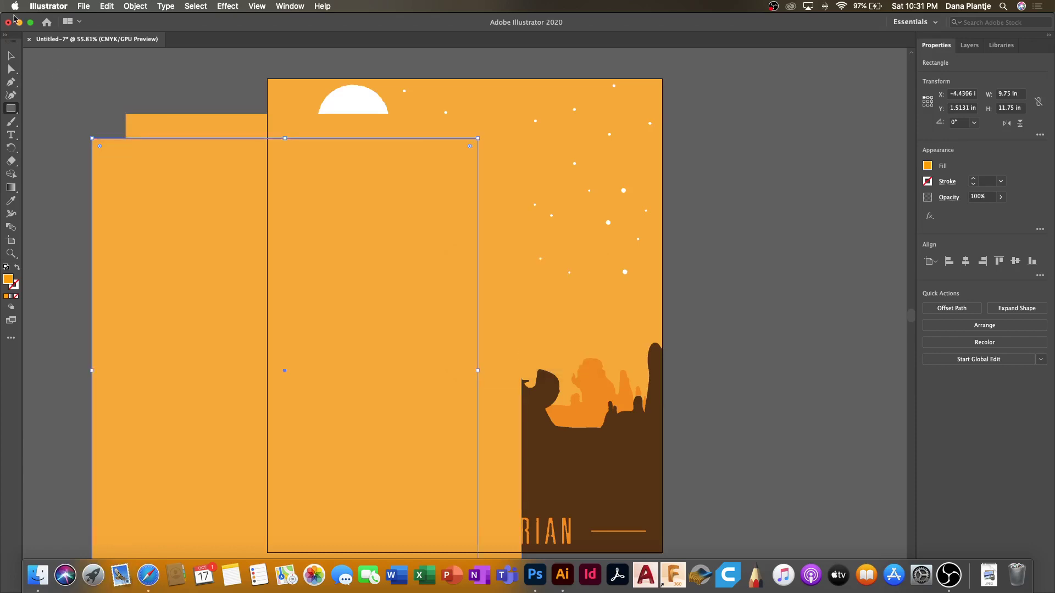
Select both rectangles and align their centers horizontally and vertically.
click(10, 56)
drag(31, 62, 163, 189)
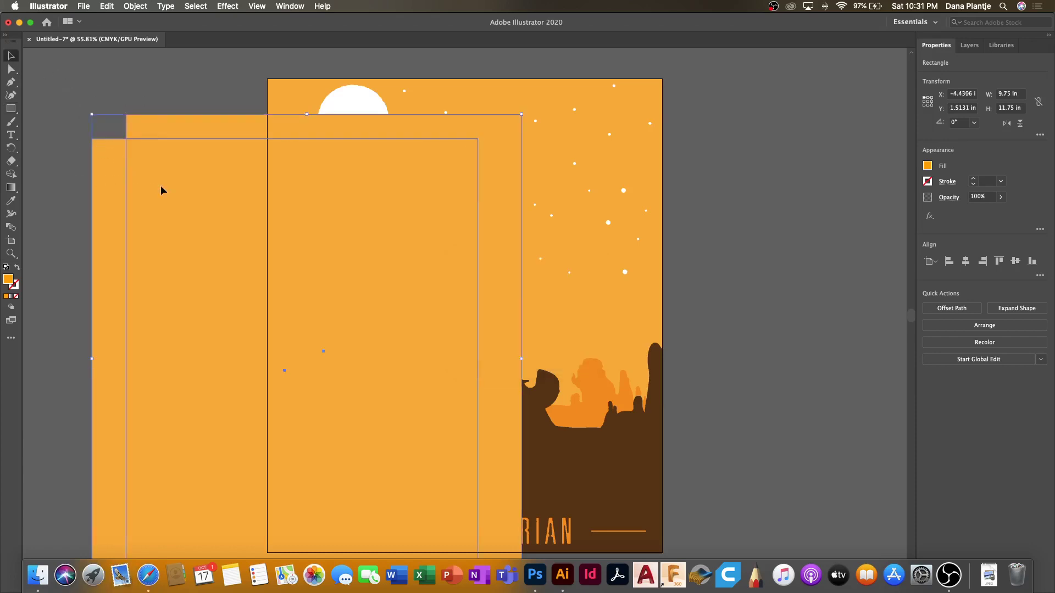
click(157, 10)
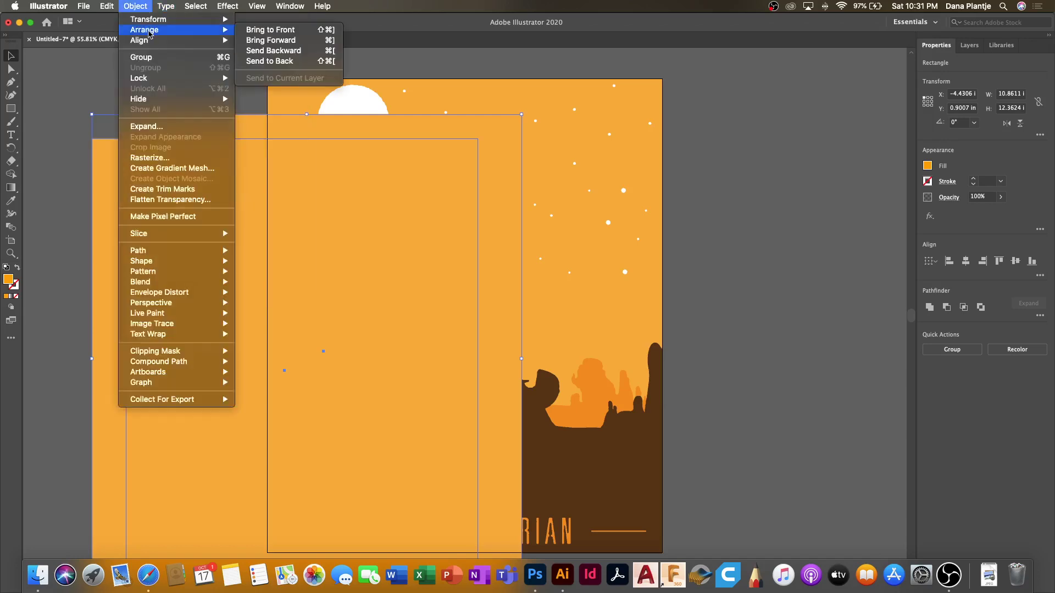
mouse_move(143, 41)
click(244, 51)
click(135, 6)
mouse_move(178, 44)
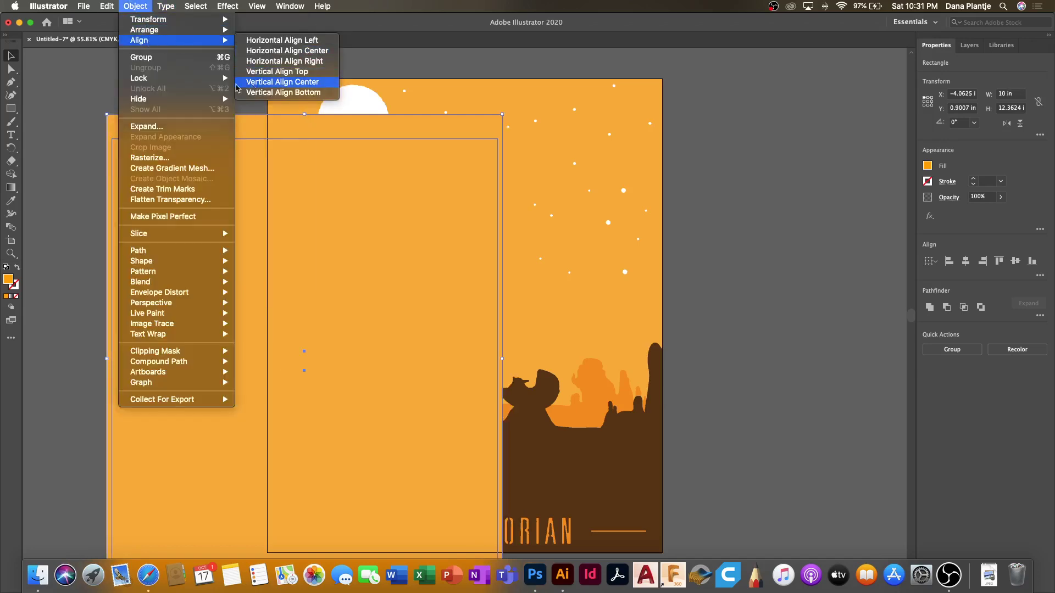
click(255, 83)
Subtract the smaller rectangle from the larger one with Pathfinder Minus Front to make a thin border frame.
click(308, 7)
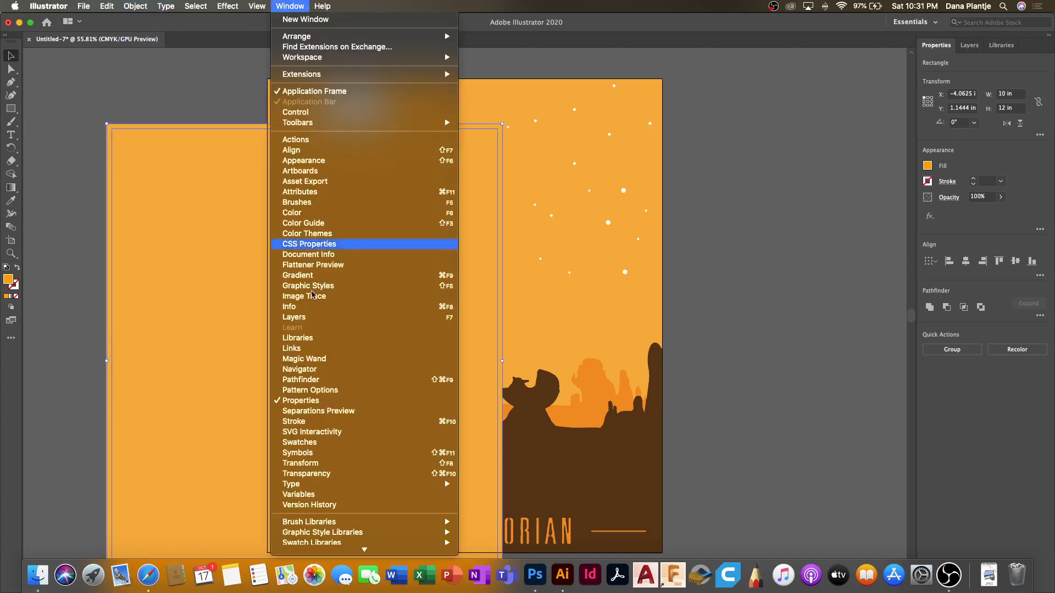
click(319, 381)
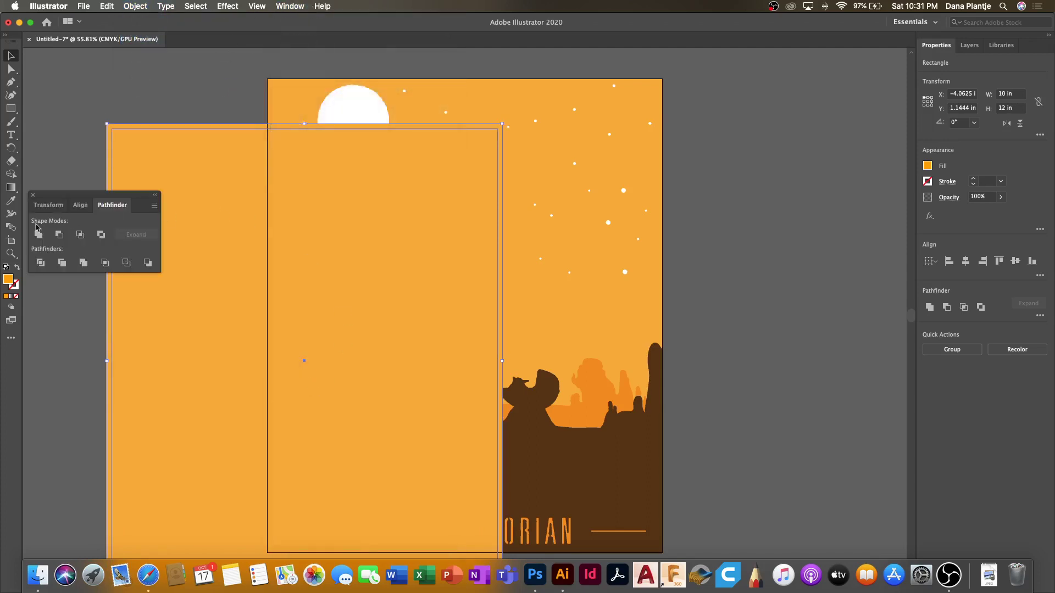
click(59, 235)
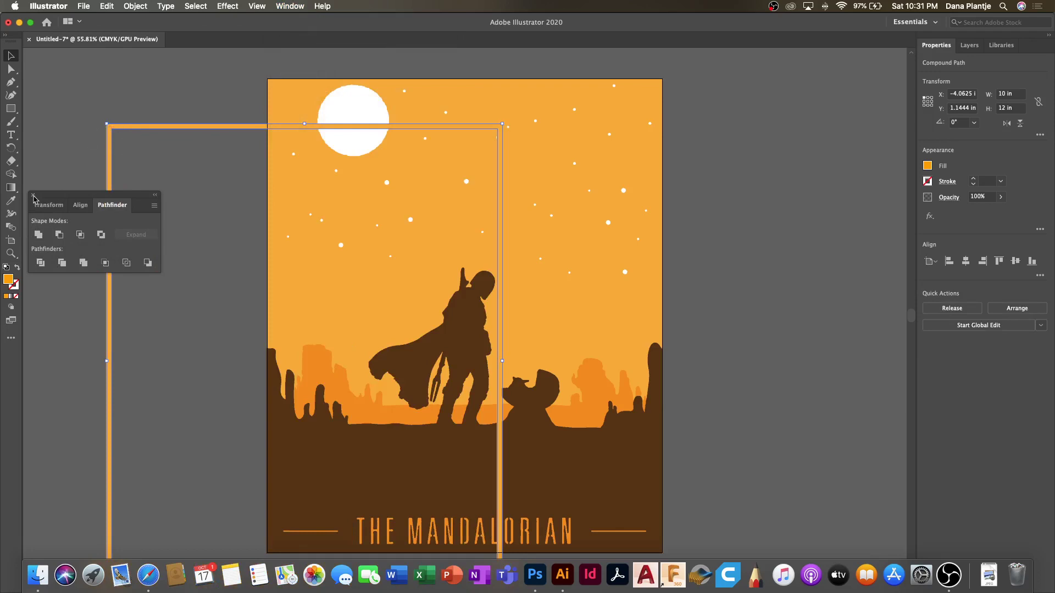
Fill the border frame with the same dark brown as the silhouette.
click(110, 137)
click(104, 128)
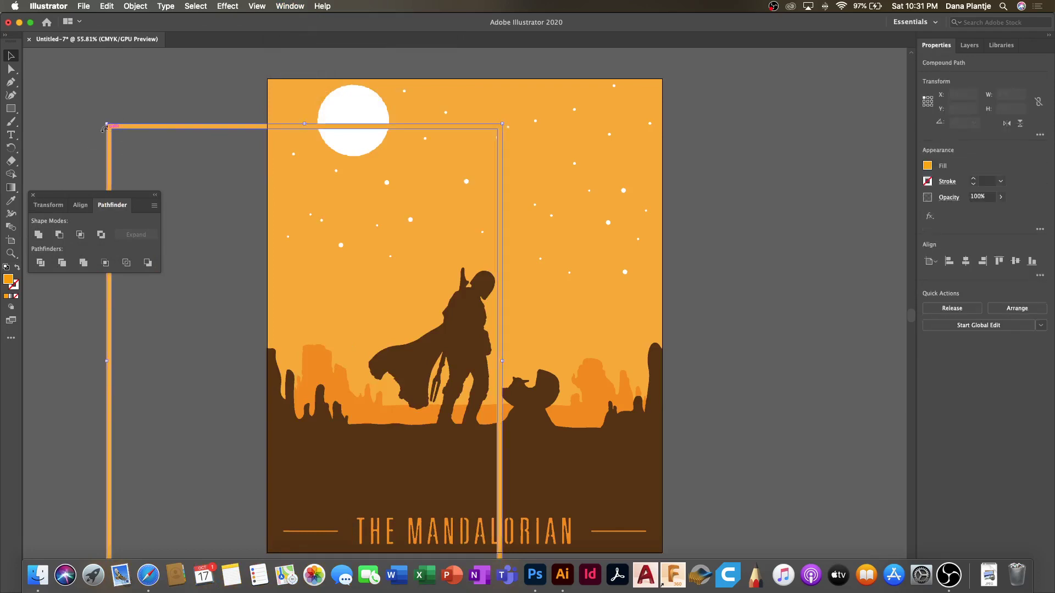
click(927, 166)
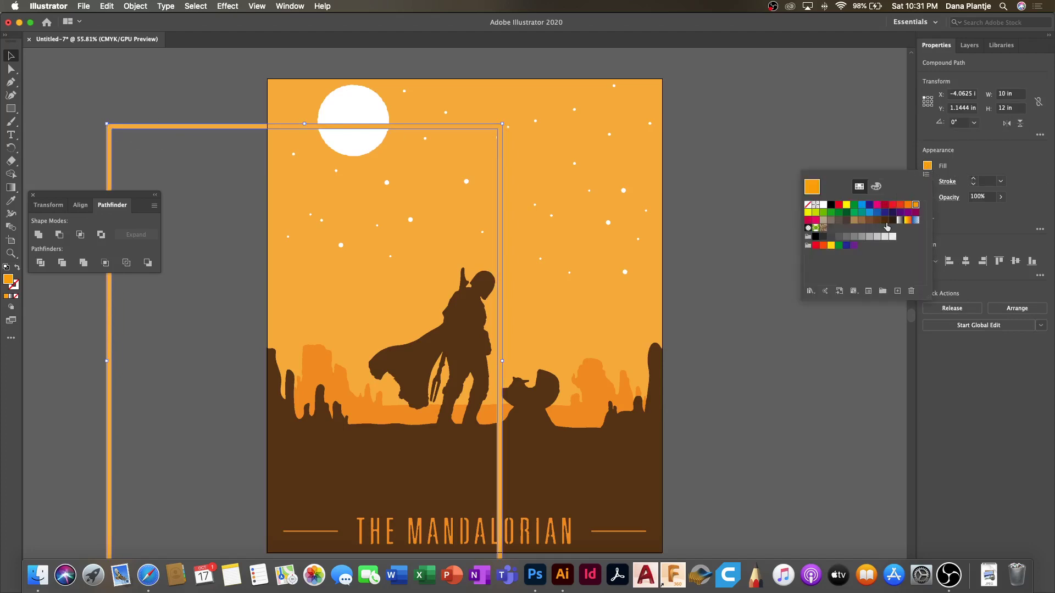
click(885, 220)
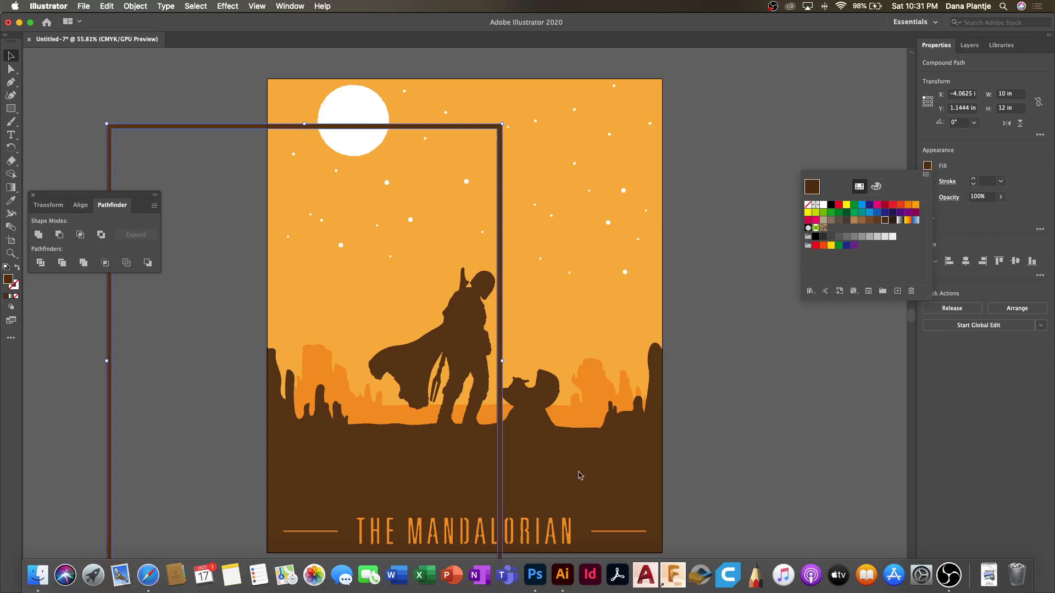
key(Escape)
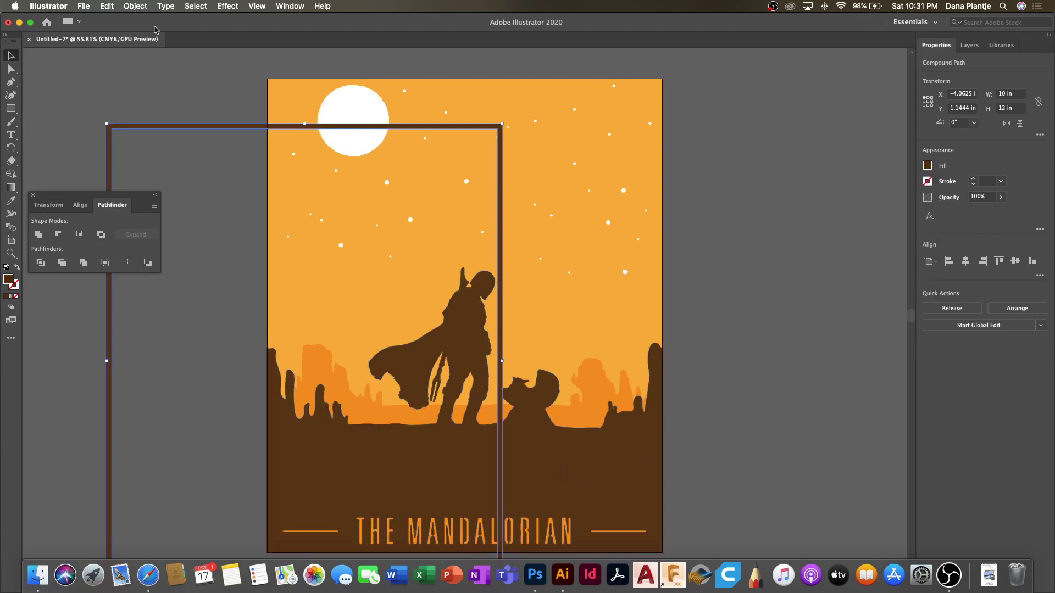
Select the brown silhouette together with the border frame and align their centers horizontally and vertically.
click(135, 5)
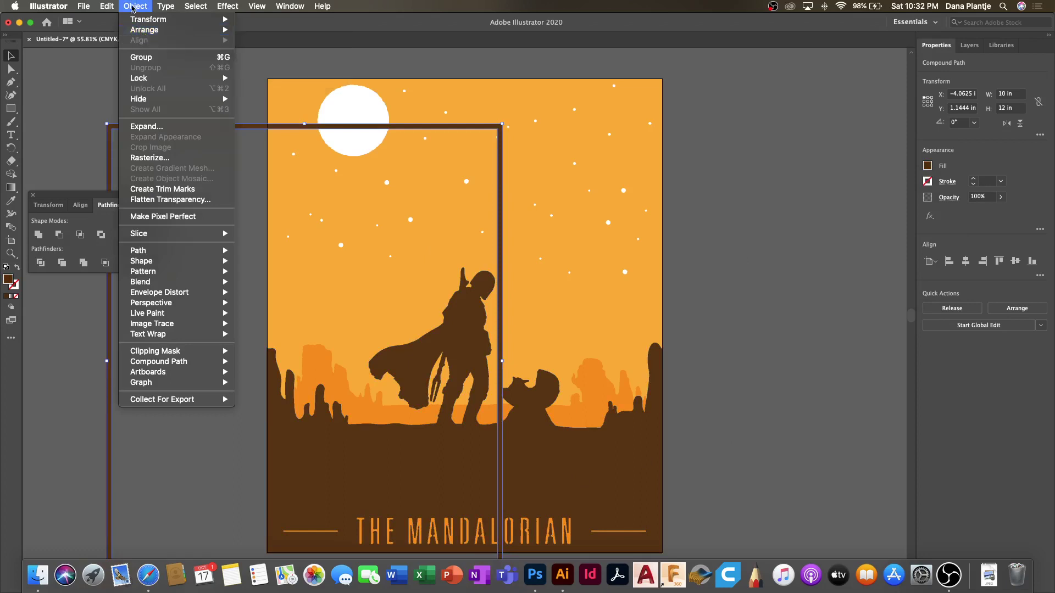
click(135, 6)
click(199, 117)
click(196, 125)
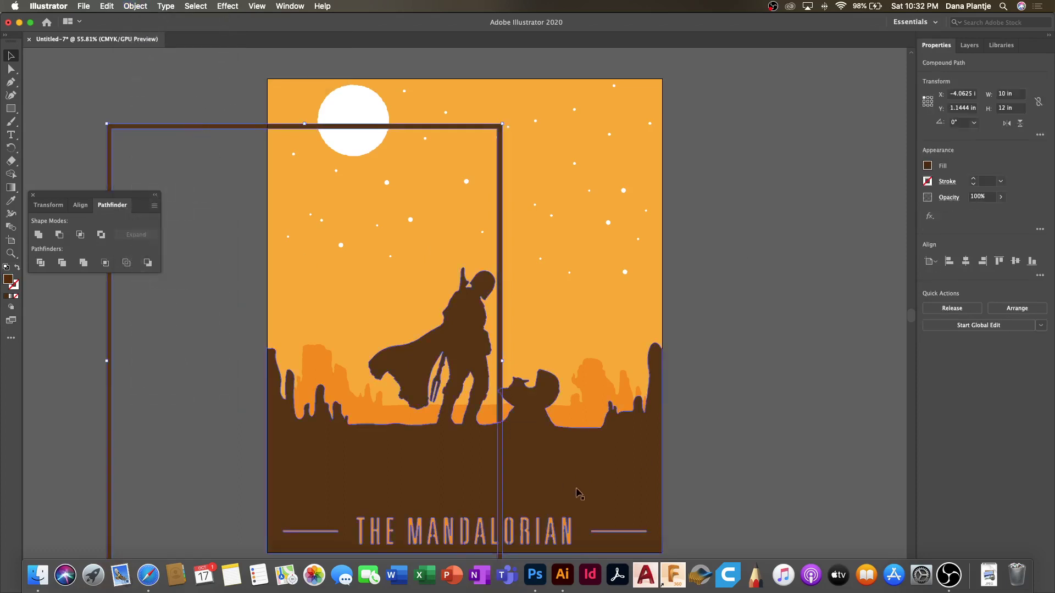
shift+click(600, 489)
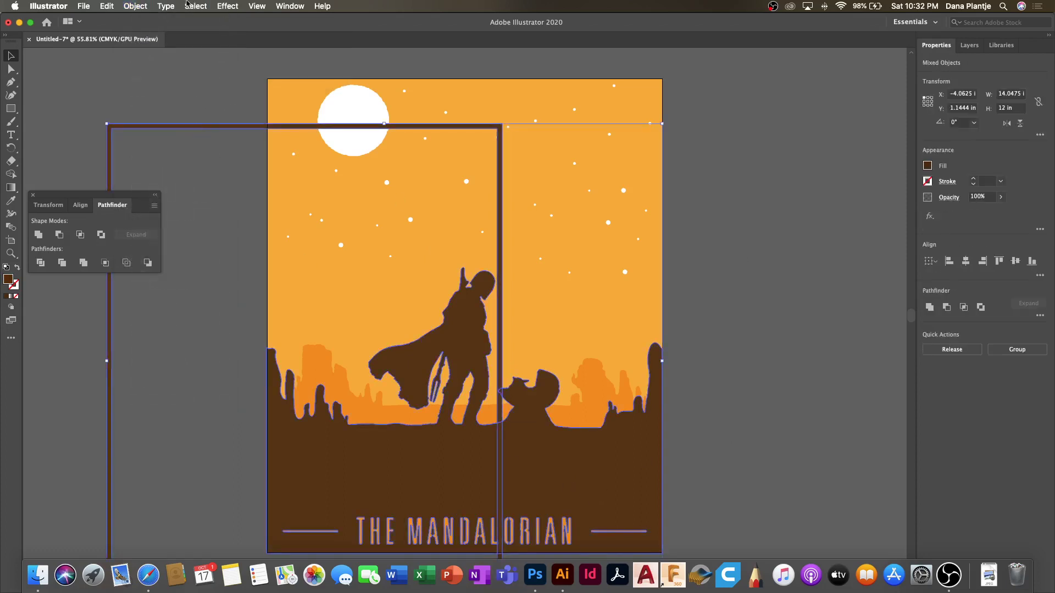
click(135, 6)
mouse_move(134, 40)
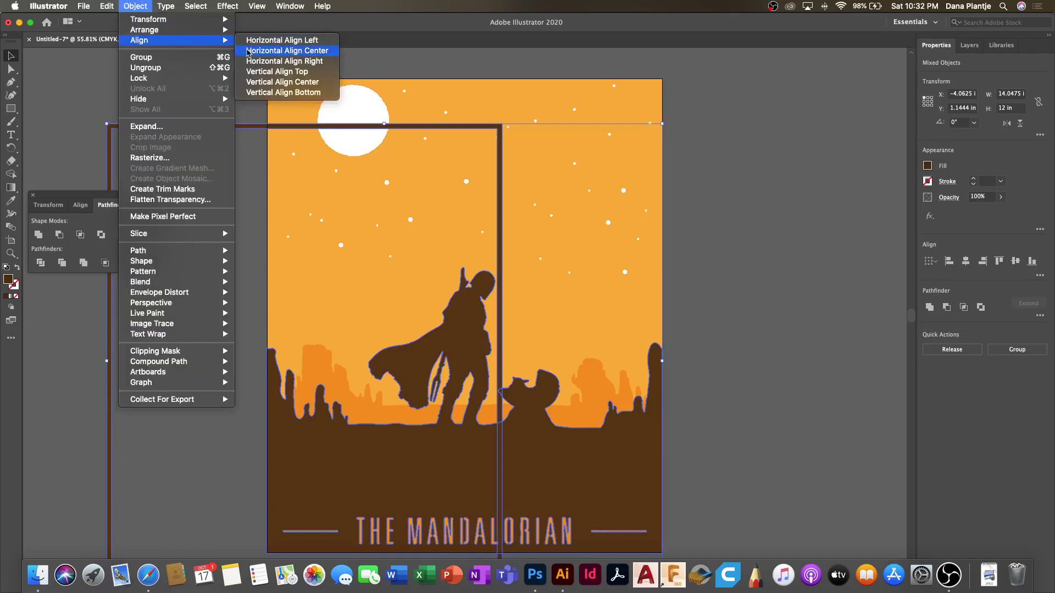
click(287, 51)
click(135, 6)
mouse_move(138, 40)
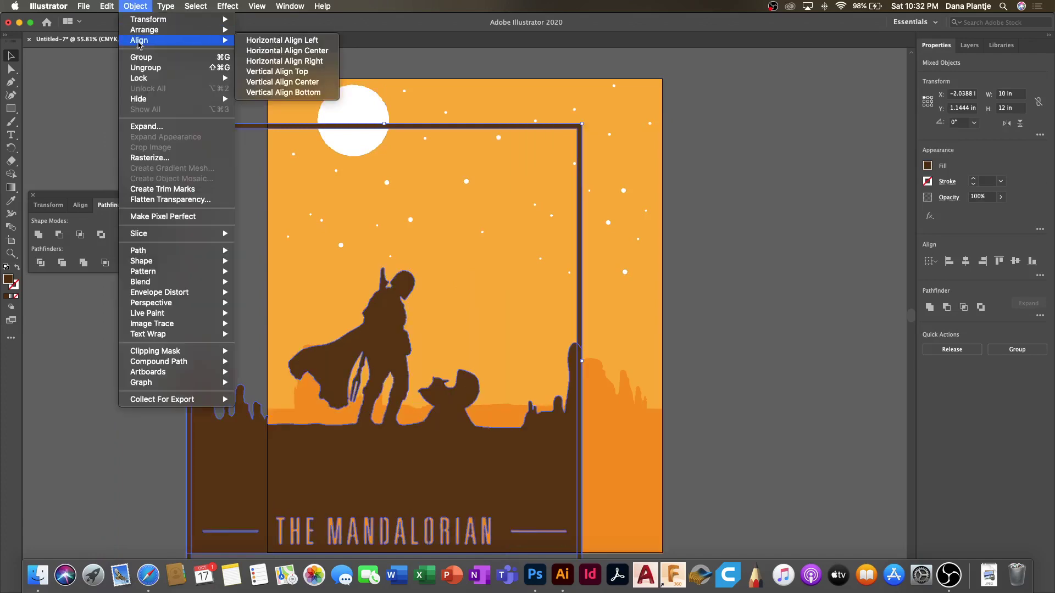
click(272, 82)
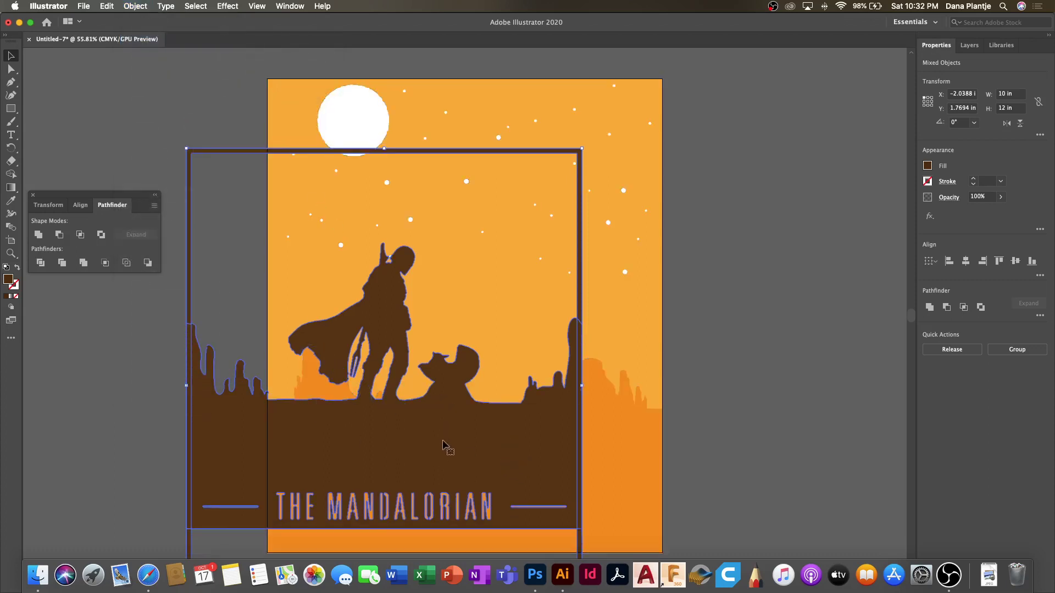
Align the bottom edges of the brown silhouette and the border frame, keeping the orange layer out of the selection.
shift+click(636, 488)
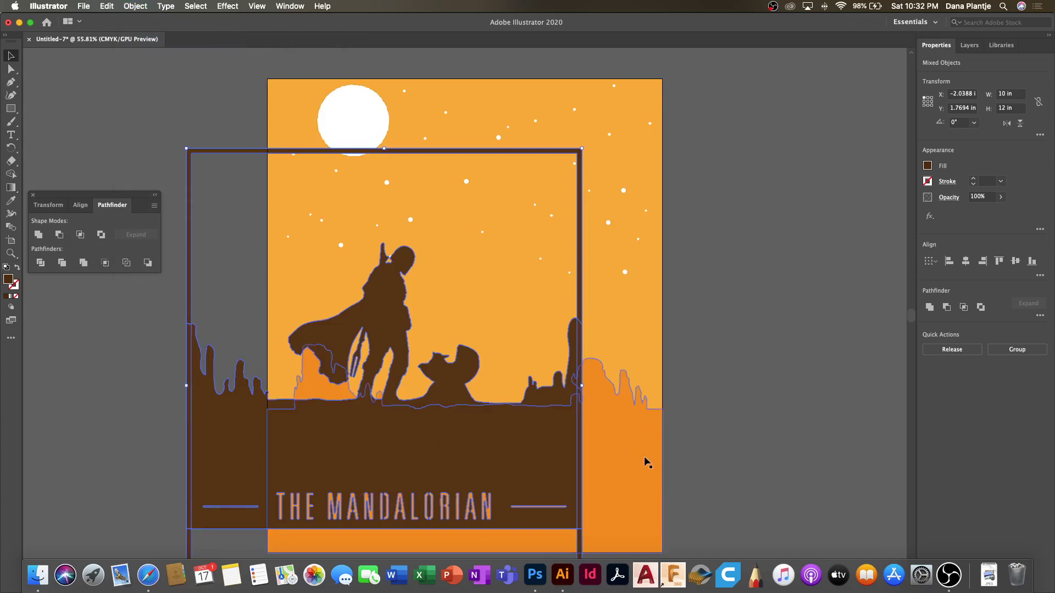
shift+click(634, 488)
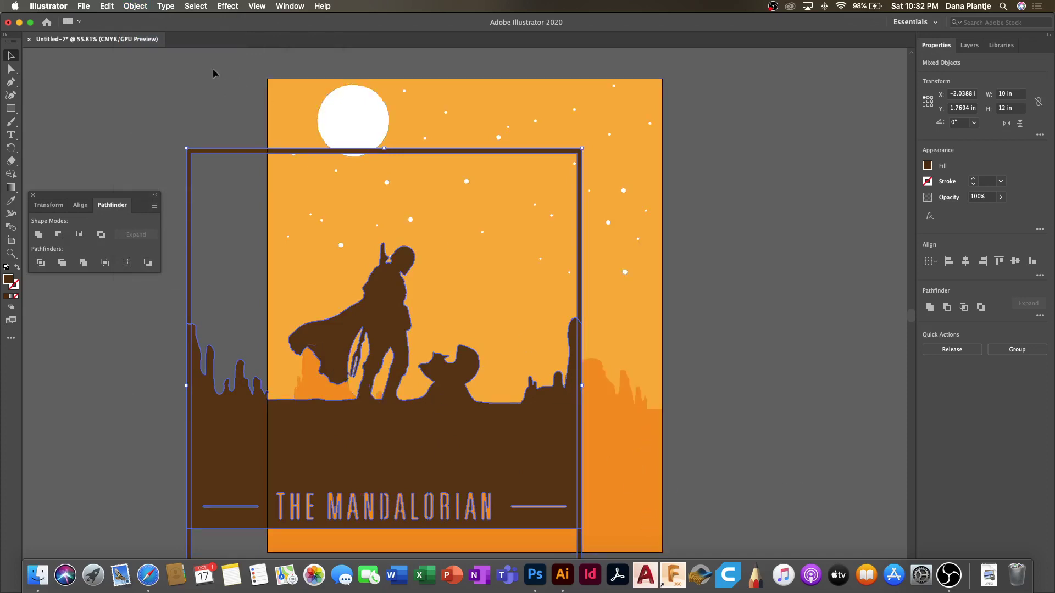
click(148, 6)
mouse_move(165, 40)
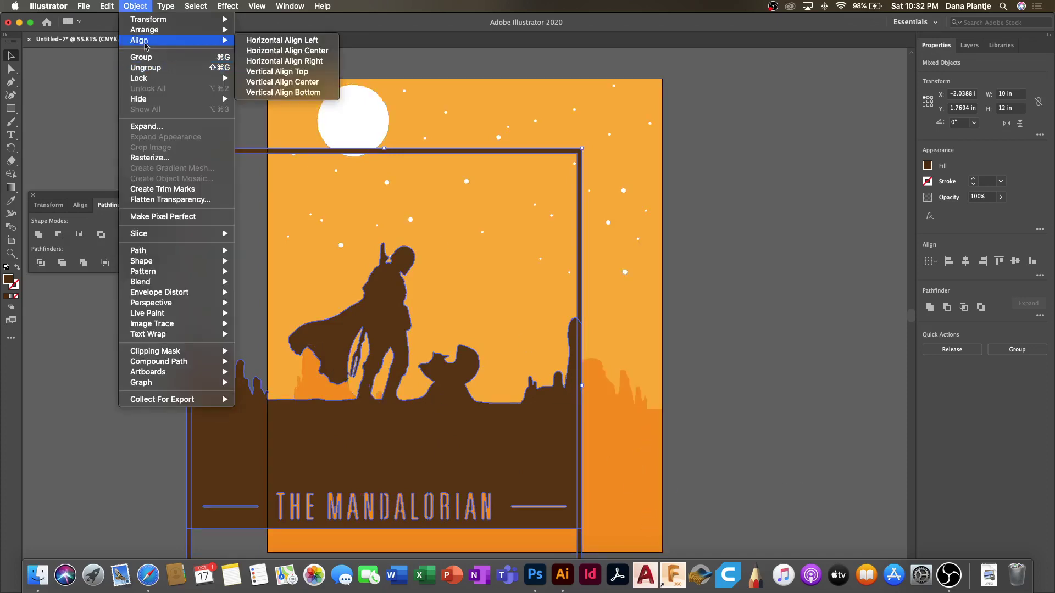
click(276, 94)
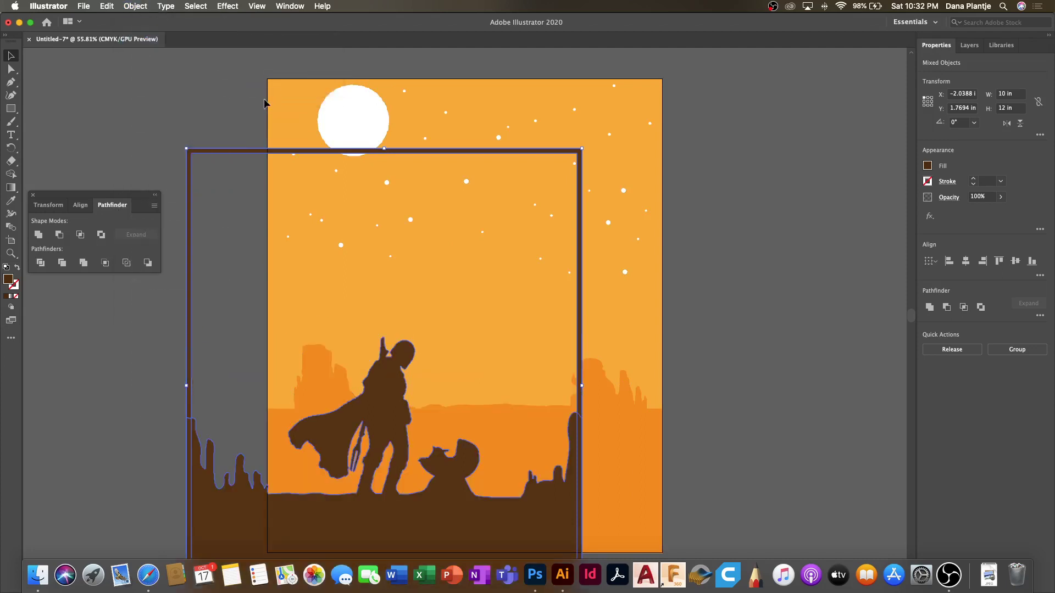
click(132, 157)
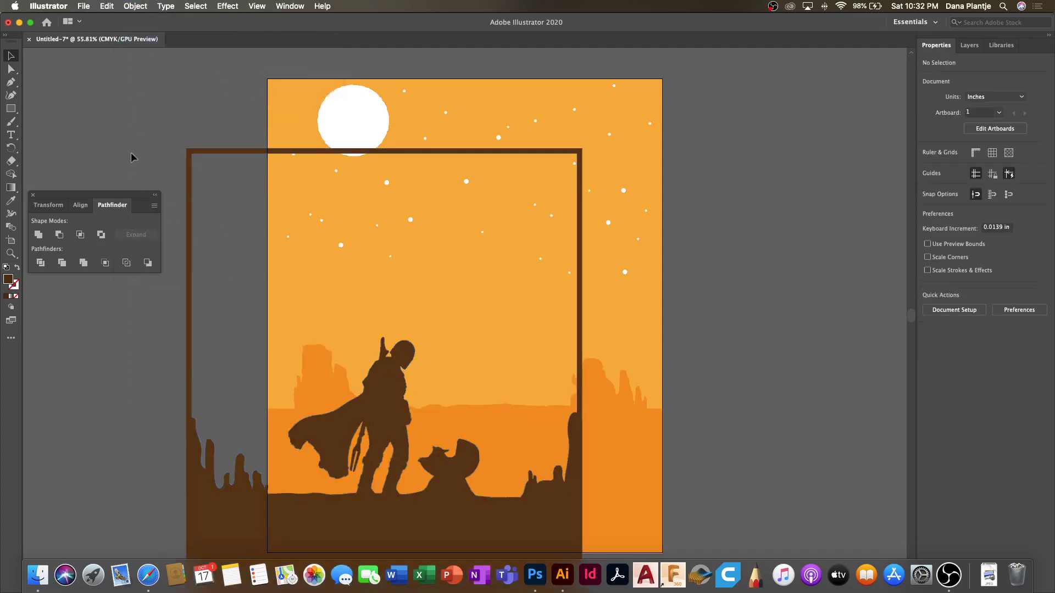
Copy the brown border frame, paste the duplicate and move it just beyond the artboard's right edge.
click(189, 253)
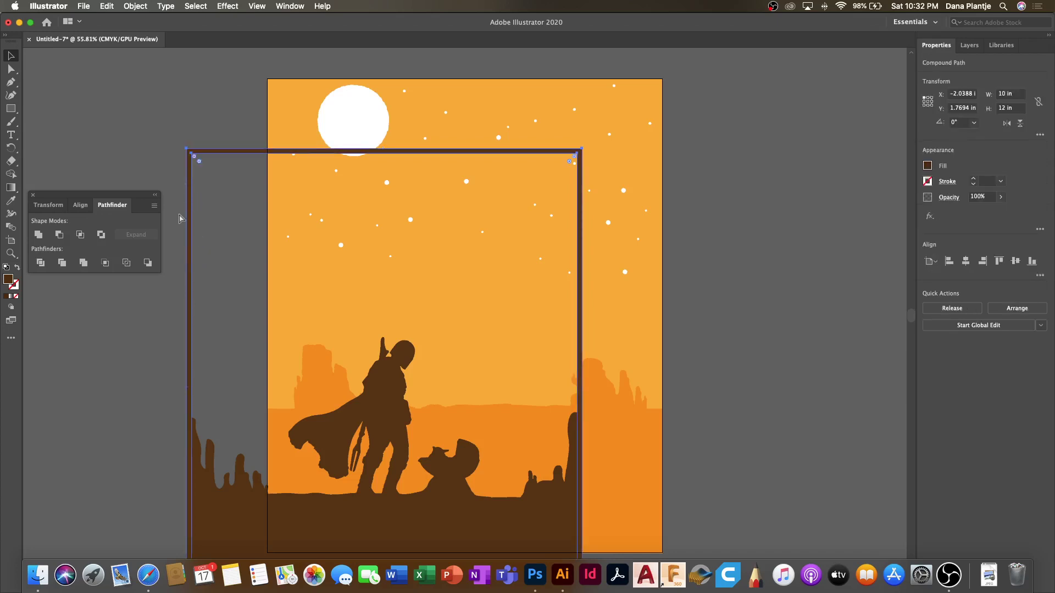
click(106, 6)
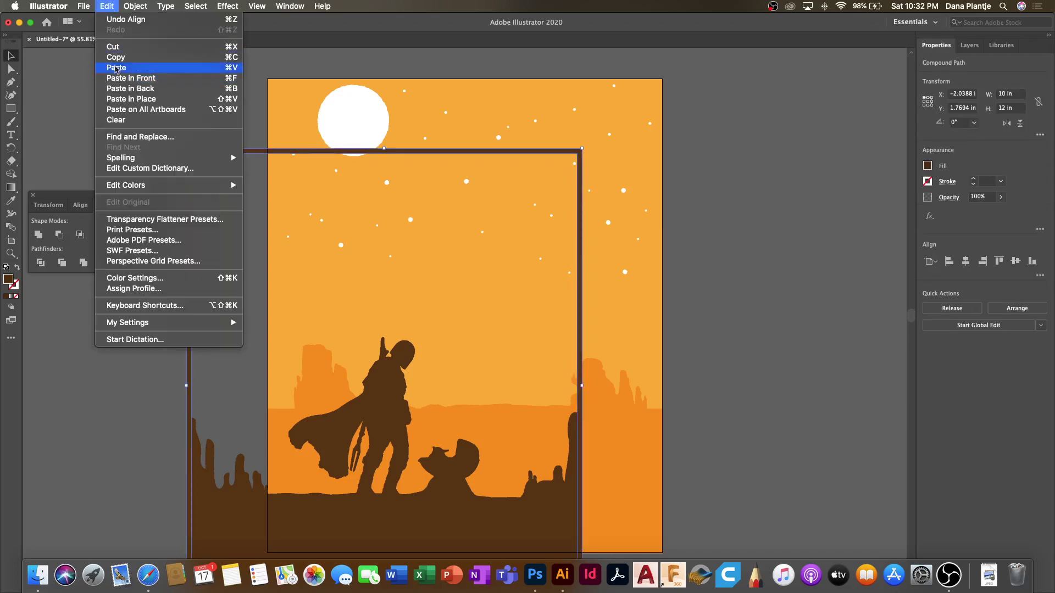
click(115, 68)
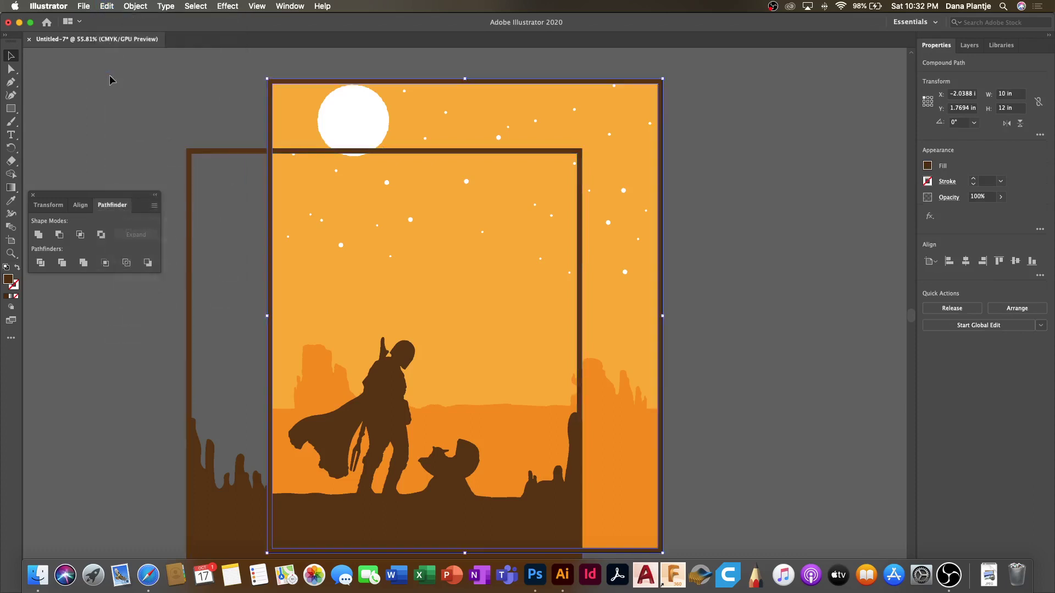
drag(295, 80, 712, 84)
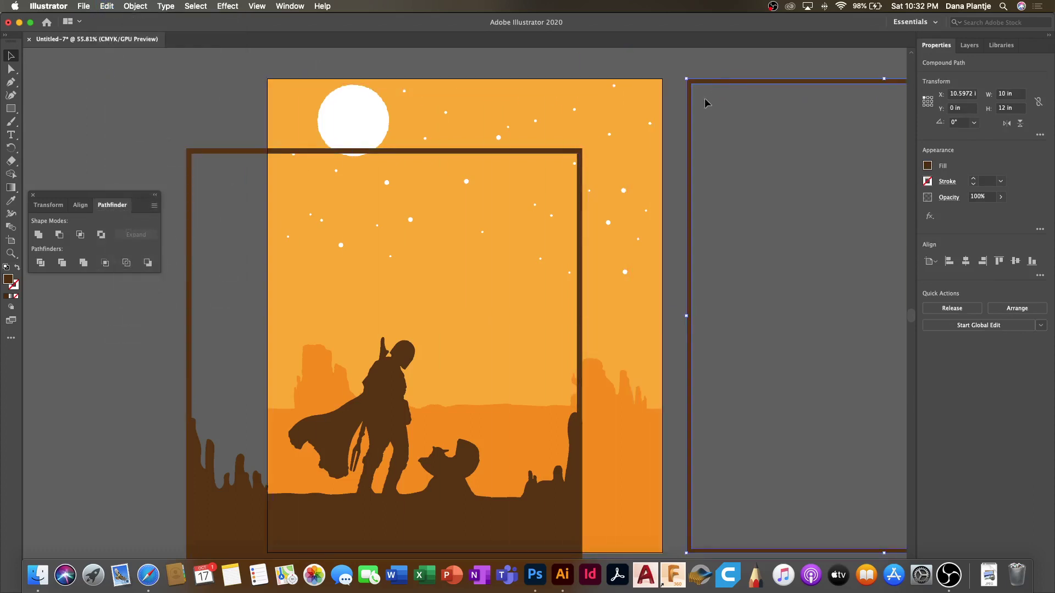
Unite the brown silhouette with its border frame in Pathfinder and move the merged layer to the artboard's left side.
click(224, 497)
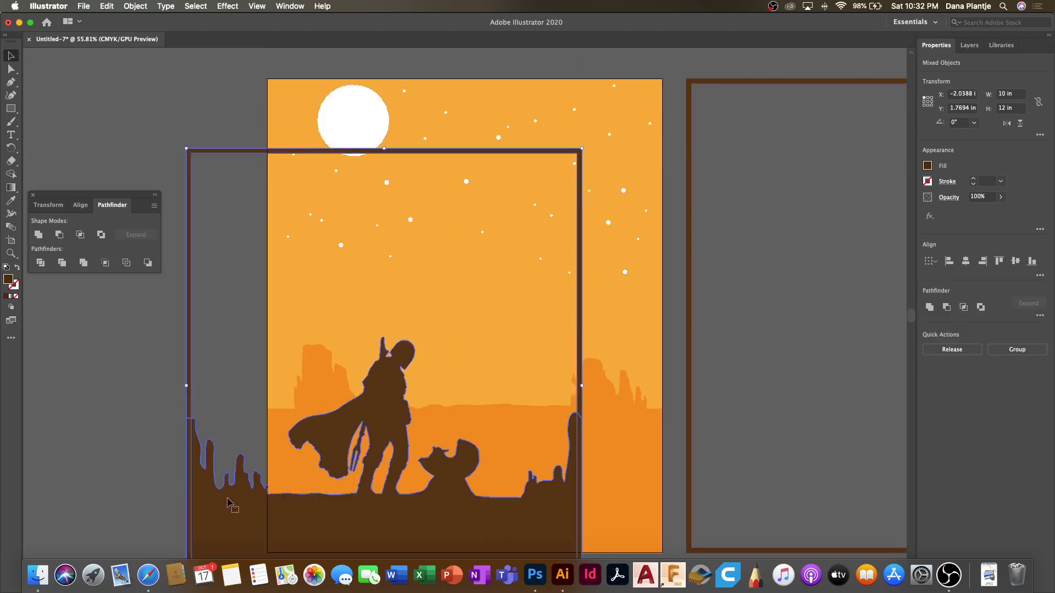
click(40, 235)
click(102, 118)
drag(219, 159, 70, 95)
drag(235, 86, 82, 85)
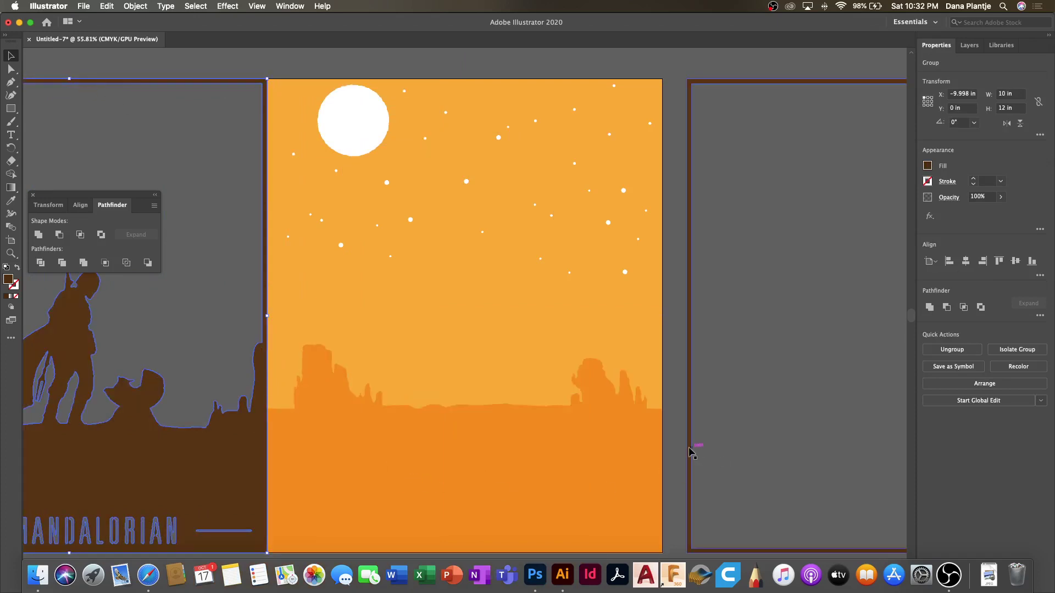
Move the orange desert layer toward the duplicate border frame and fill that frame with the same orange.
click(640, 452)
drag(545, 454, 801, 442)
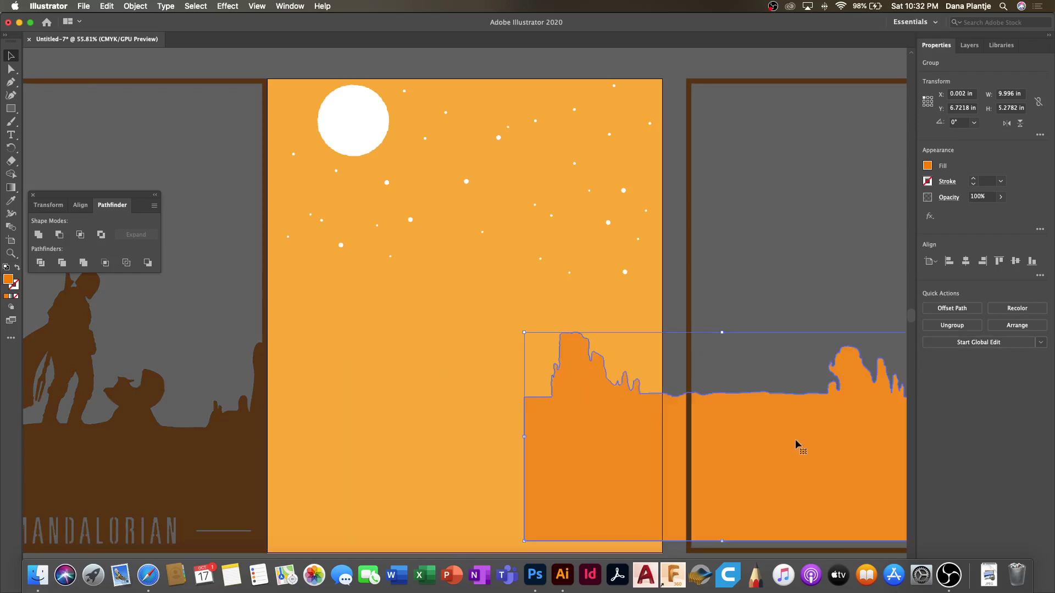
click(928, 166)
click(741, 78)
click(739, 81)
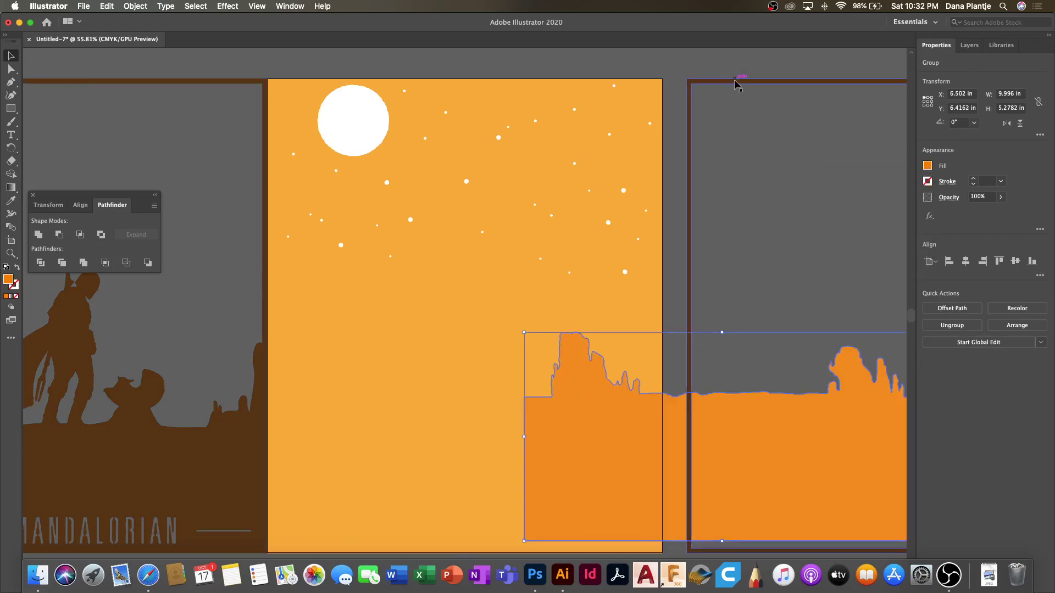
click(931, 168)
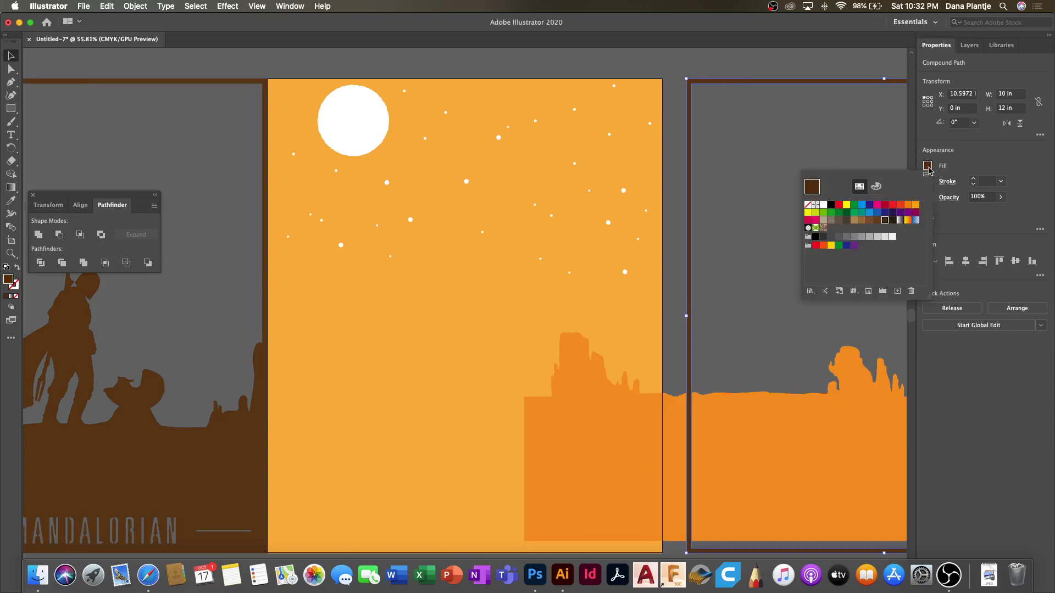
click(909, 204)
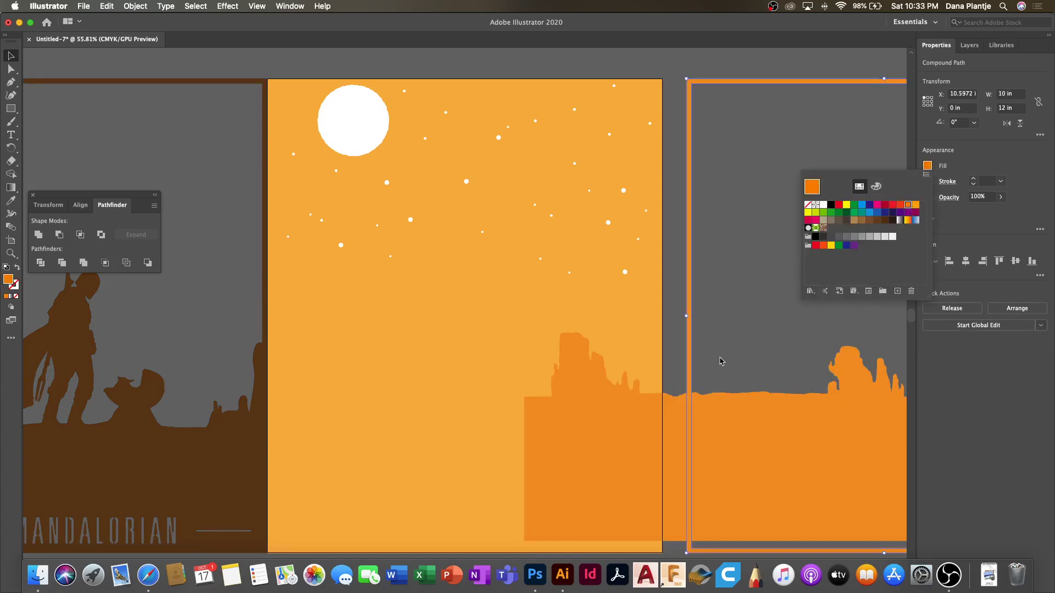
key(Escape)
Select the orange desert and orange frame, align their centers horizontally and align their bottom edges.
shift+click(703, 416)
click(146, 6)
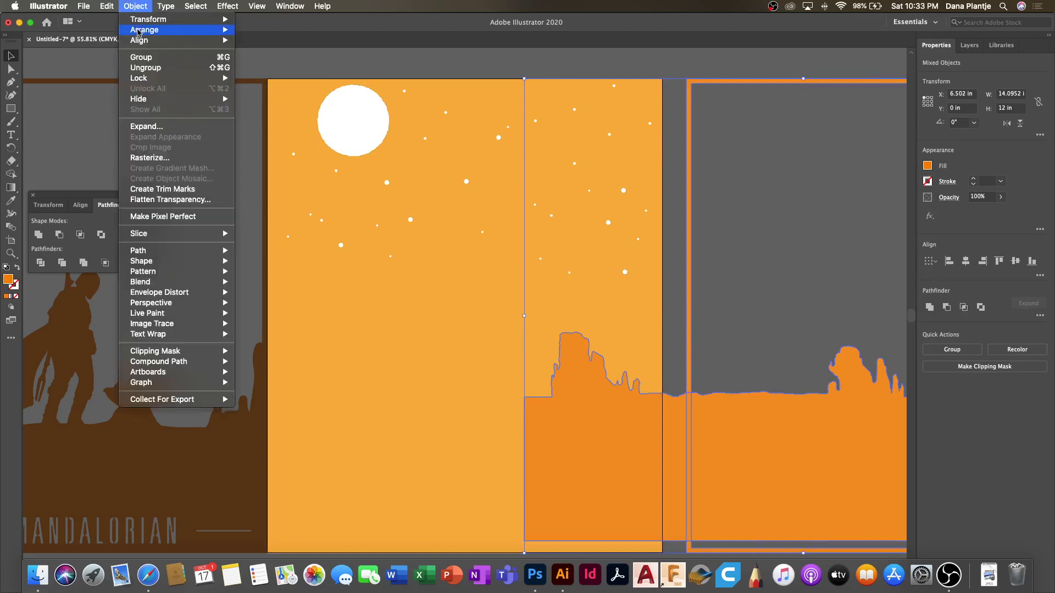
mouse_move(140, 41)
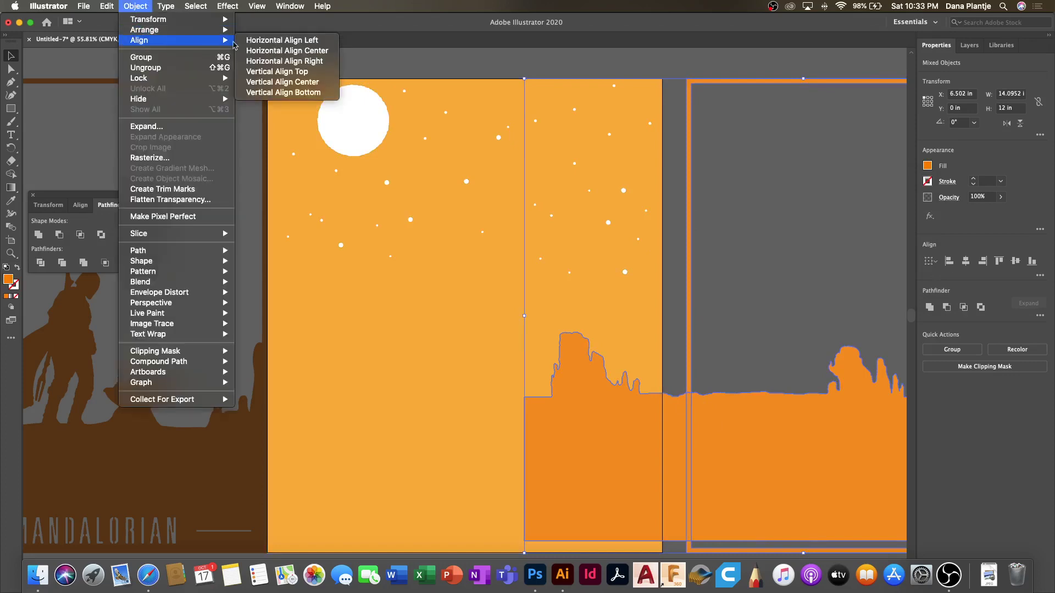
click(264, 61)
click(129, 7)
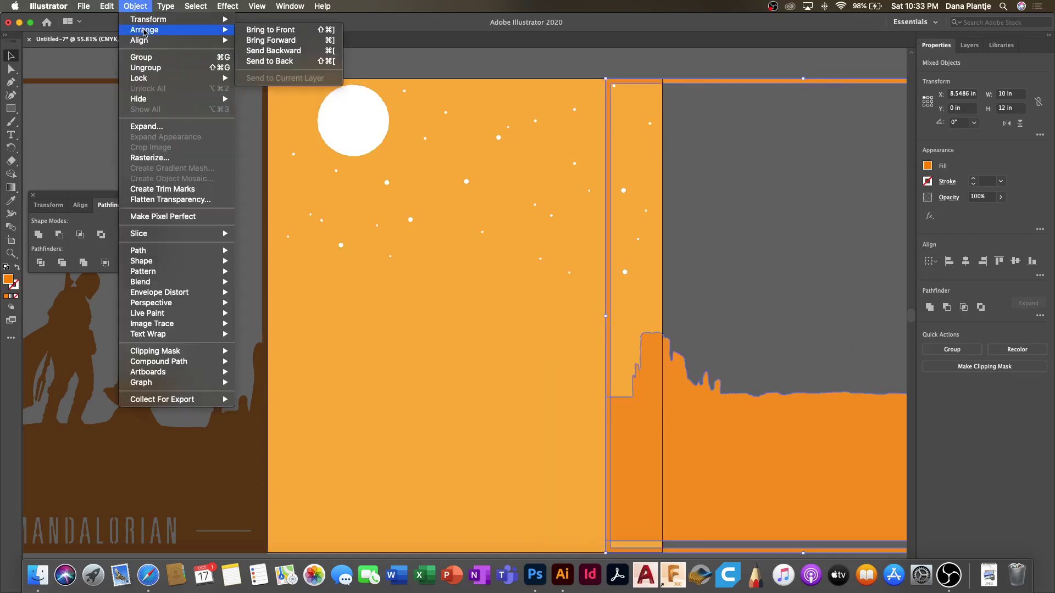
mouse_move(165, 40)
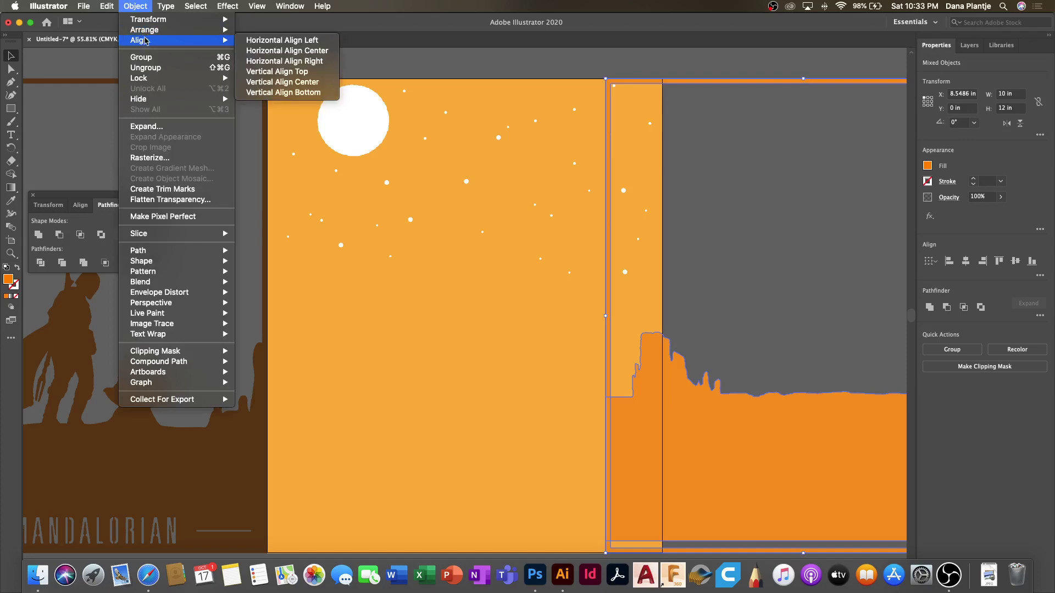
click(291, 93)
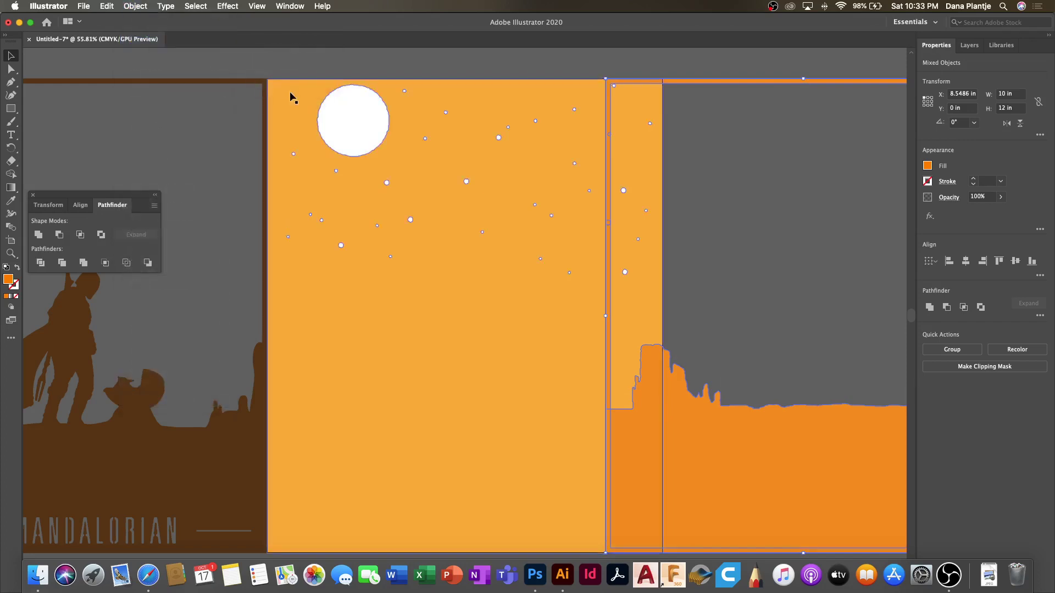
Unite the orange desert with its frame, and move the merged orange and brown layers clear of the artboard.
click(38, 235)
drag(685, 447, 734, 446)
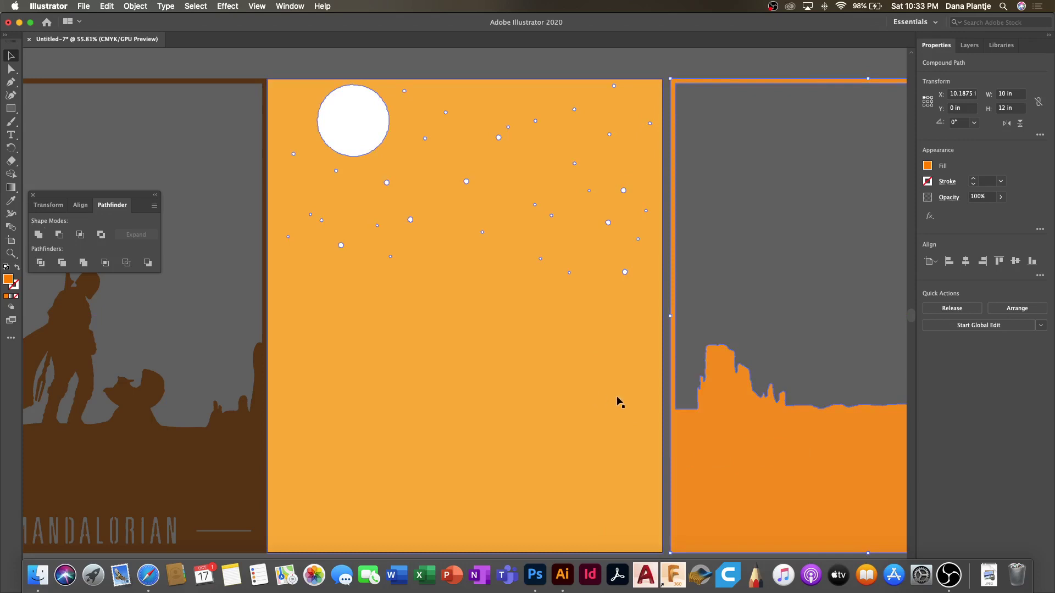
drag(250, 458, 246, 460)
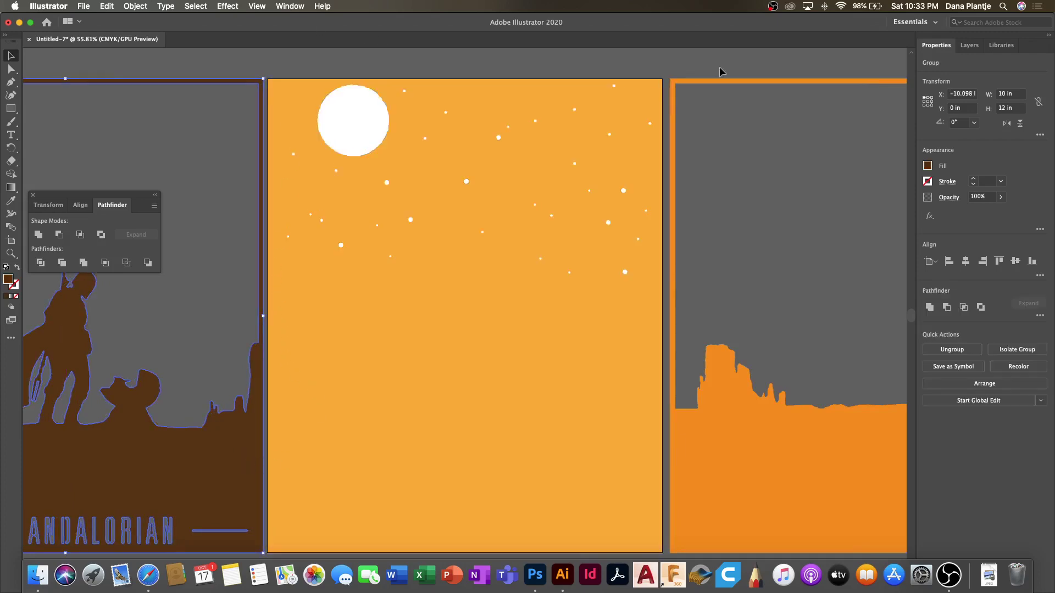
Move the yellow sky layer off the artboard and put the framed orange layer in its place.
click(258, 7)
click(258, 6)
scroll(283, 235, down, 4)
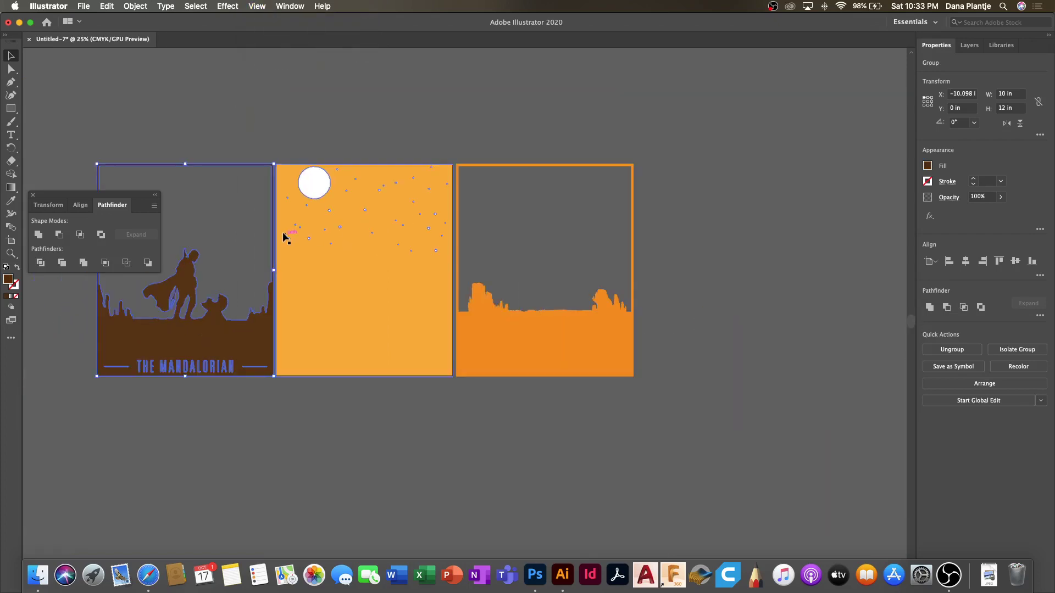
click(298, 131)
drag(334, 198, 767, 242)
drag(562, 344, 382, 344)
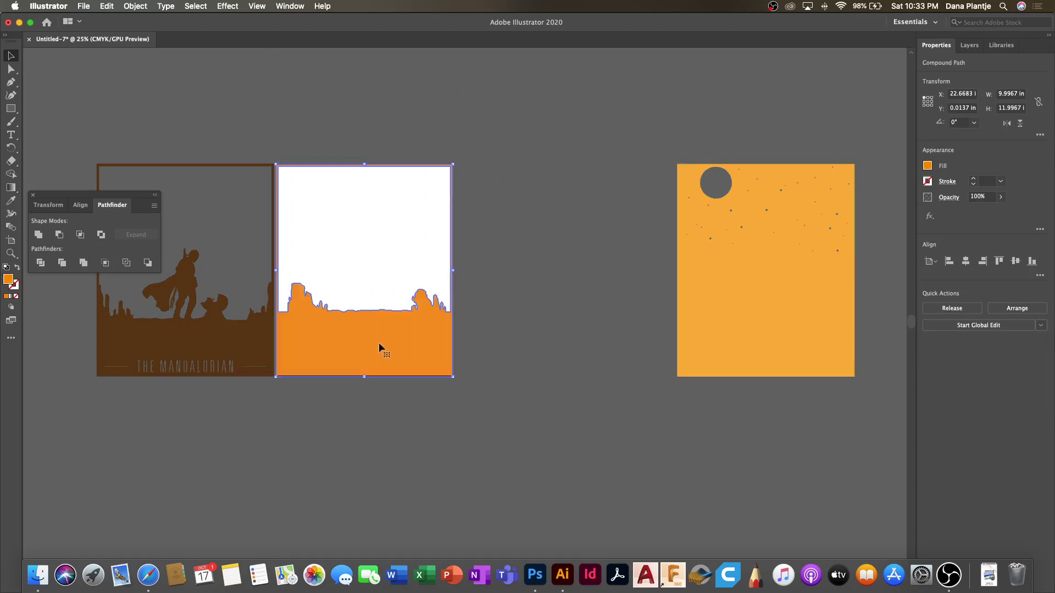
Place the yellow sky layer just right of the orange layer and shift the brown layer slightly further left.
click(268, 329)
drag(737, 313, 516, 311)
click(418, 100)
drag(200, 338, 194, 338)
click(255, 451)
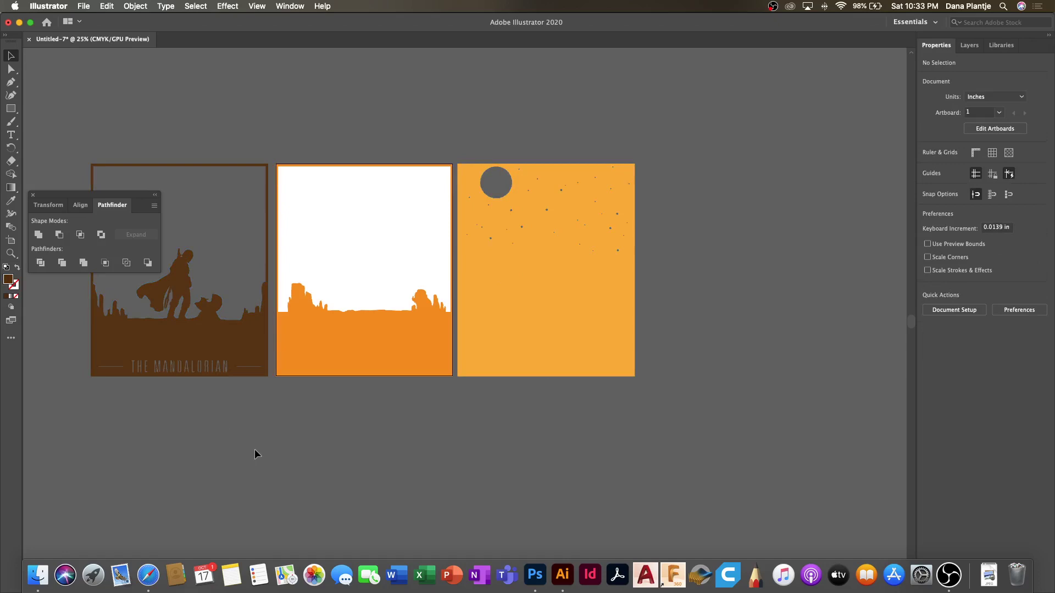
Close the floating Pathfinder panel, select all three layers and align their centers both horizontally and vertically.
click(33, 195)
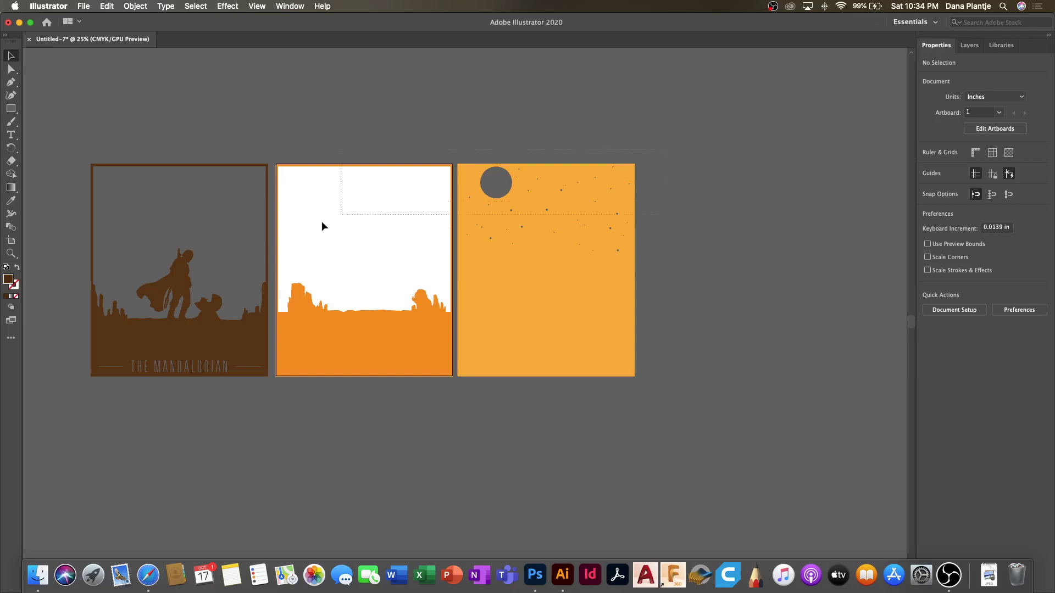
key(super+a)
click(143, 8)
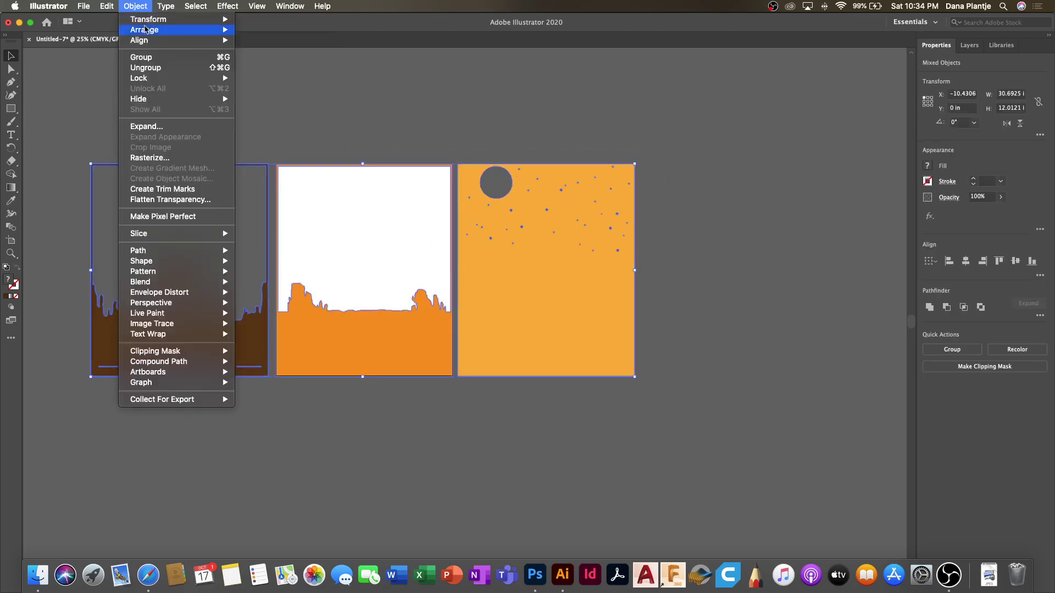
mouse_move(147, 40)
click(274, 51)
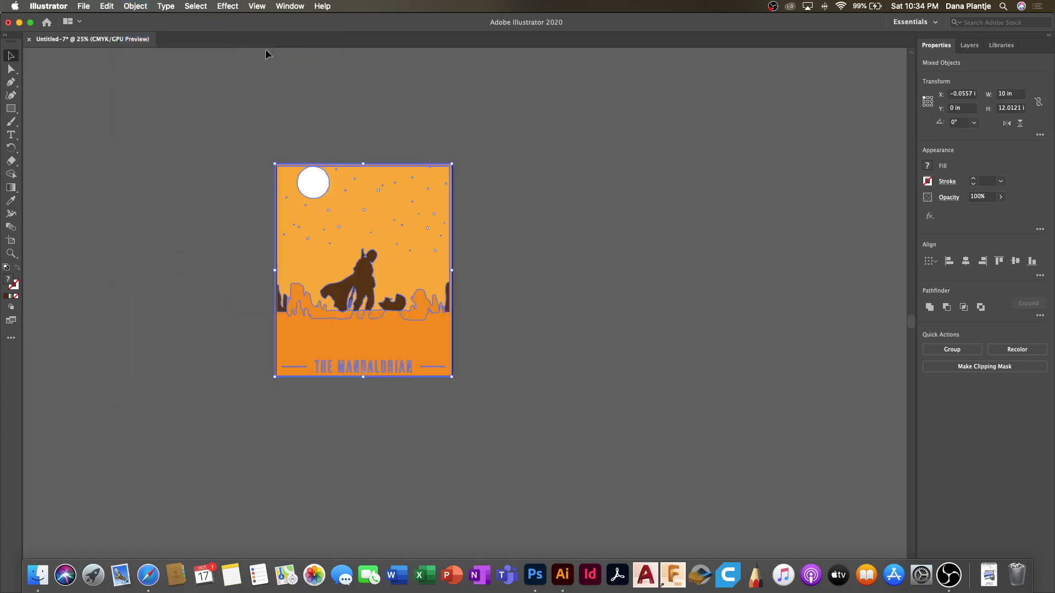
click(140, 7)
mouse_move(154, 40)
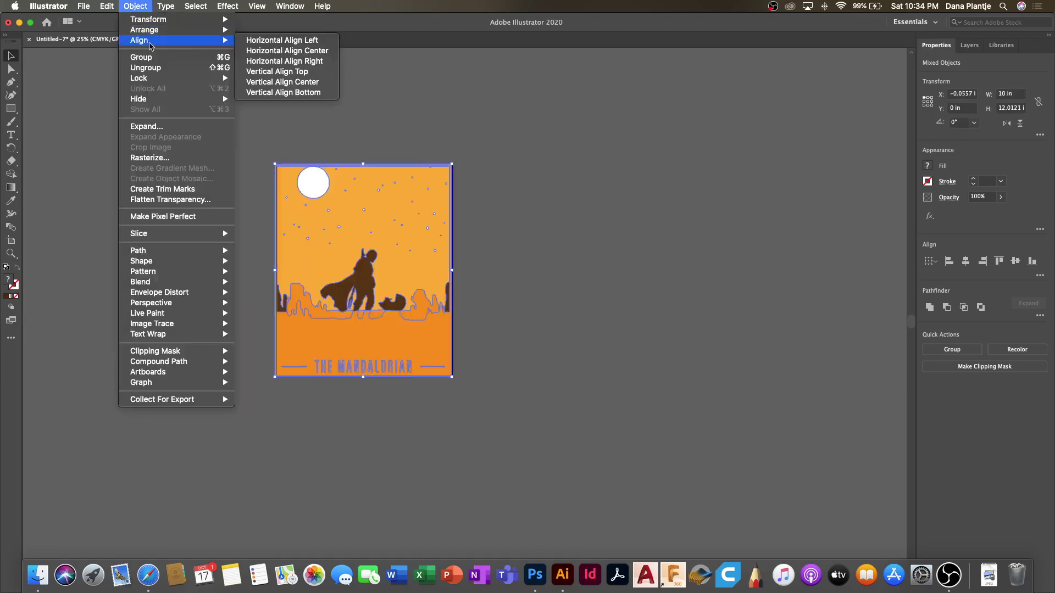
click(270, 81)
click(496, 156)
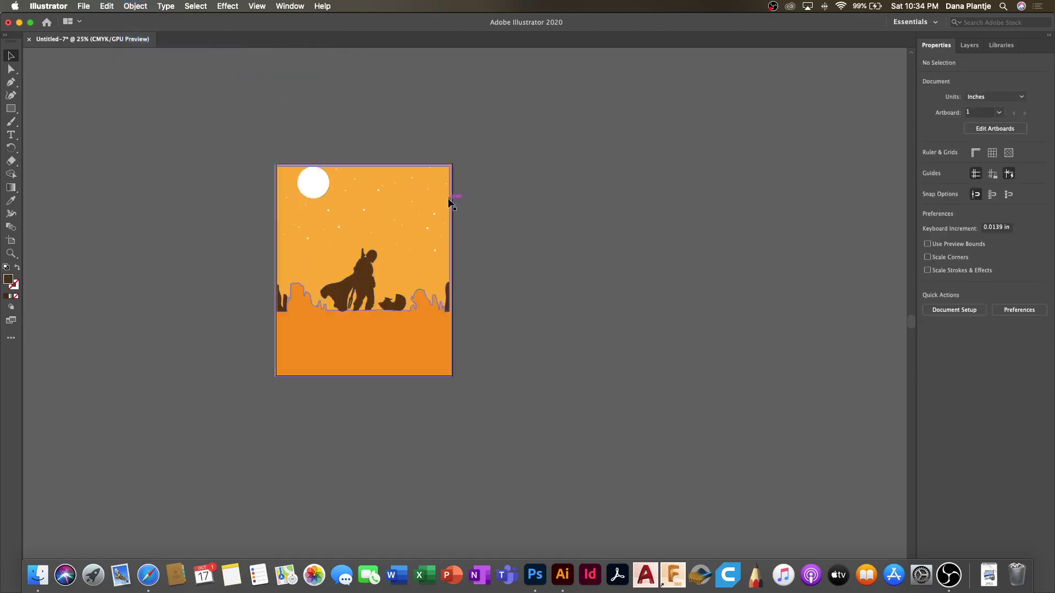
Bring the brown Mandalorian layer to the front of the stack.
click(378, 266)
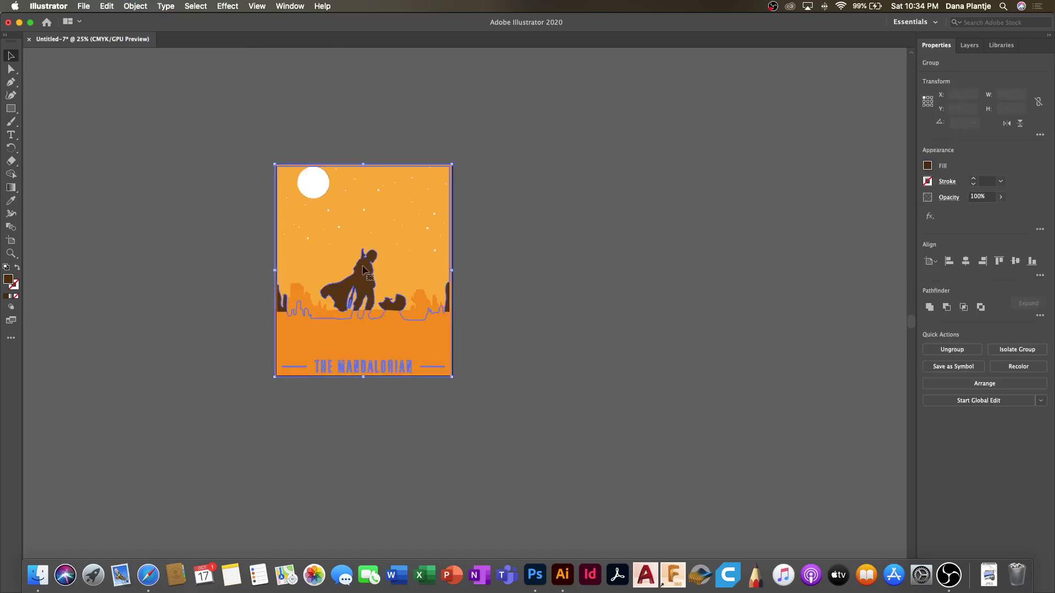
click(136, 7)
mouse_move(138, 44)
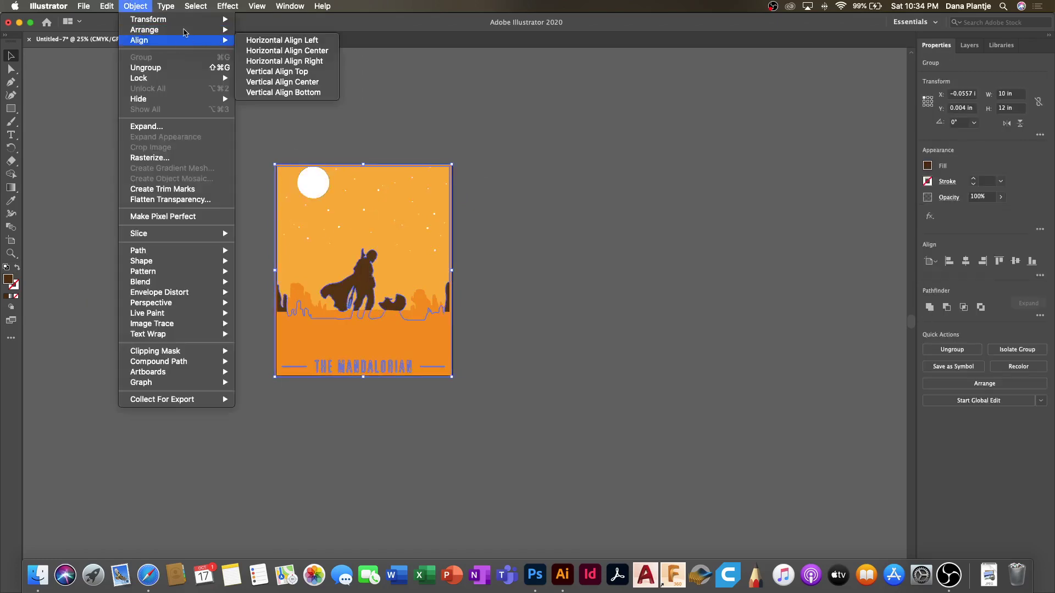
mouse_move(186, 31)
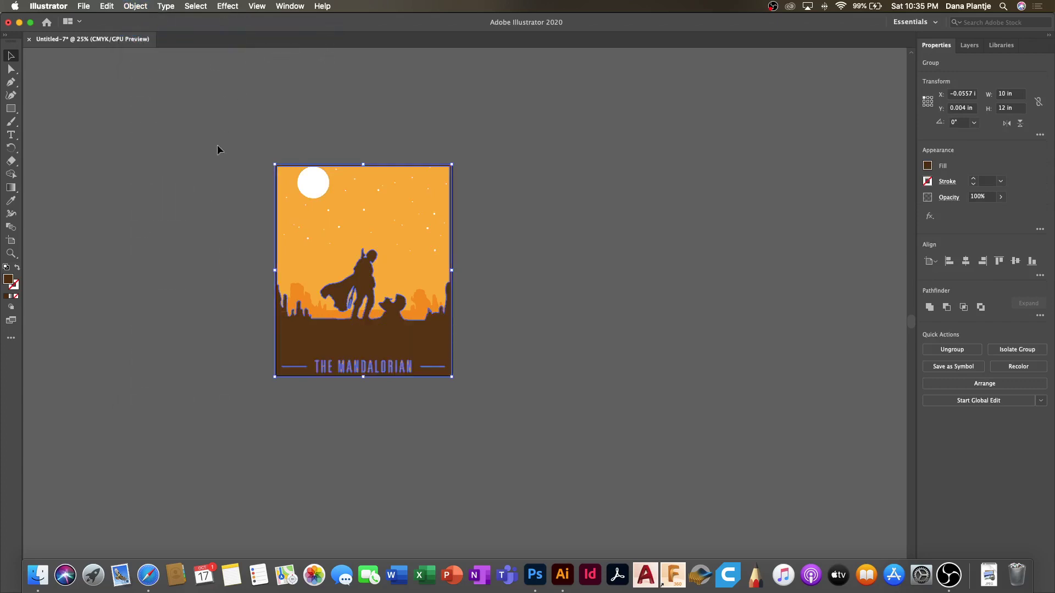
click(217, 146)
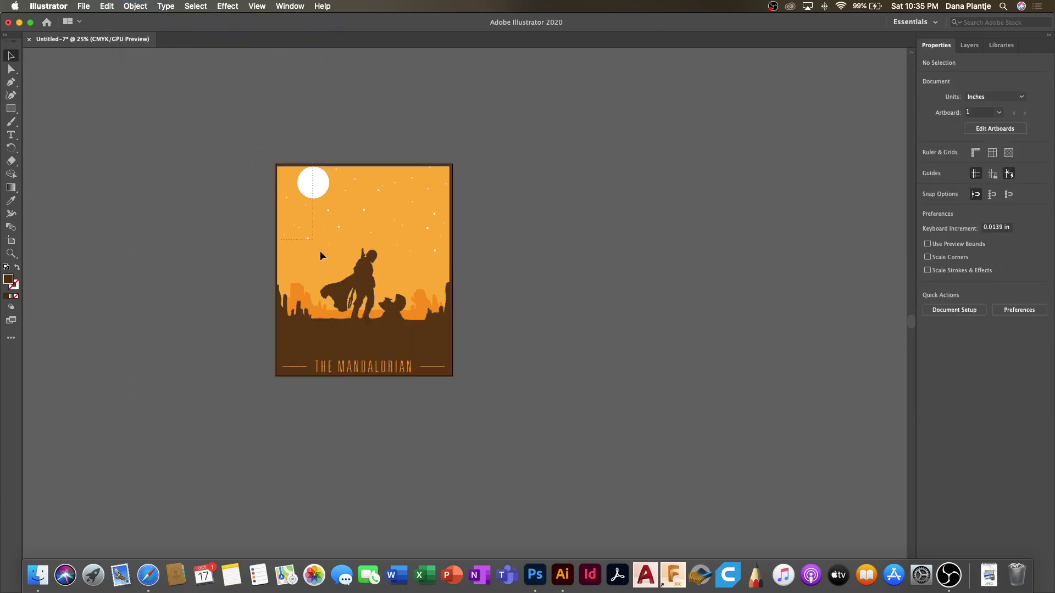
Select the whole stack, lock its width and height proportions and set its width to 5 in.
key(super+a)
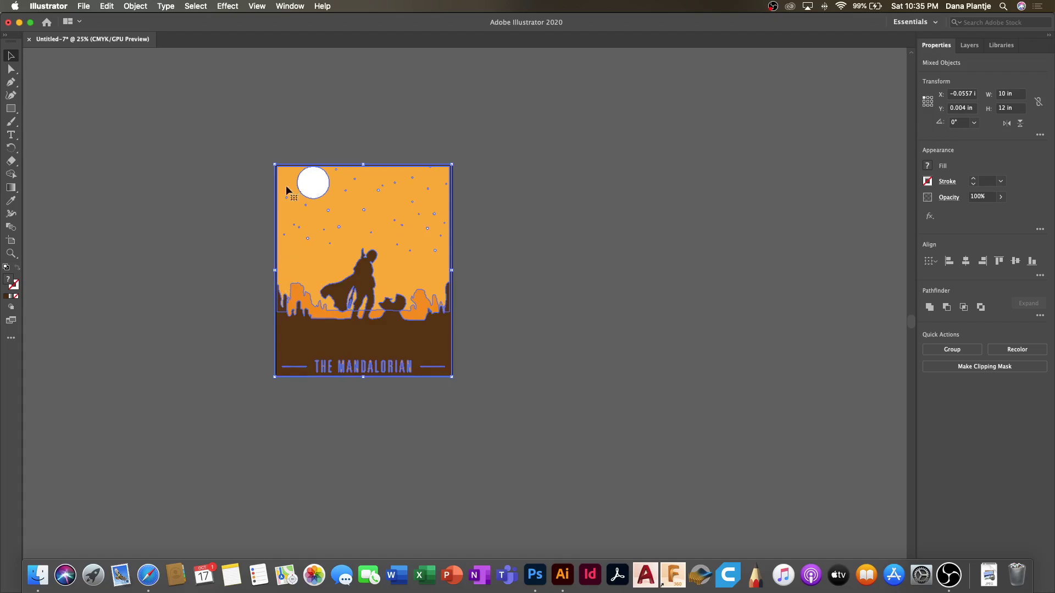
click(1038, 102)
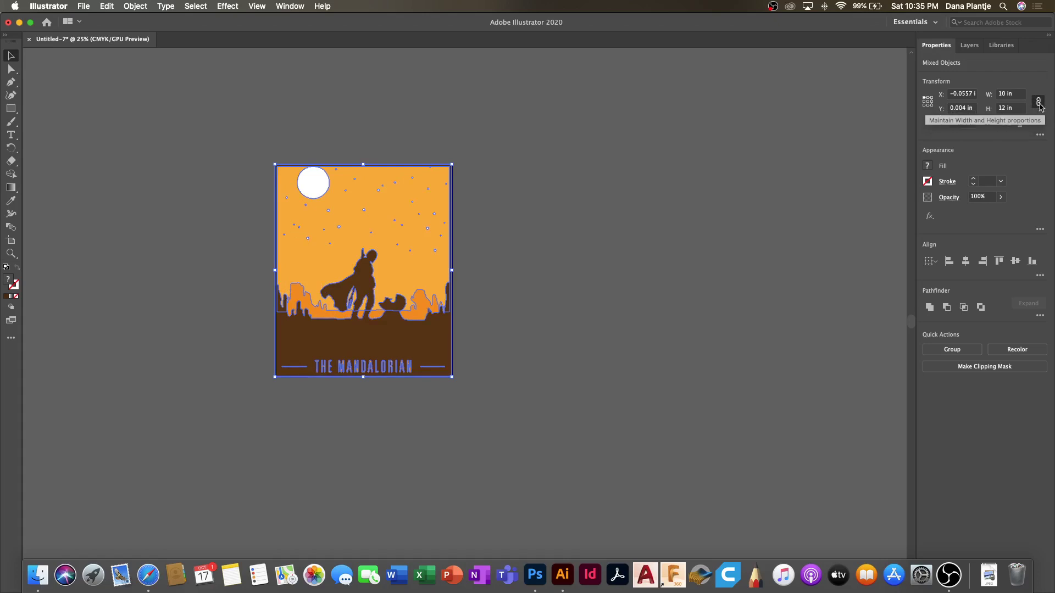
double_click(1021, 98)
click(1018, 94)
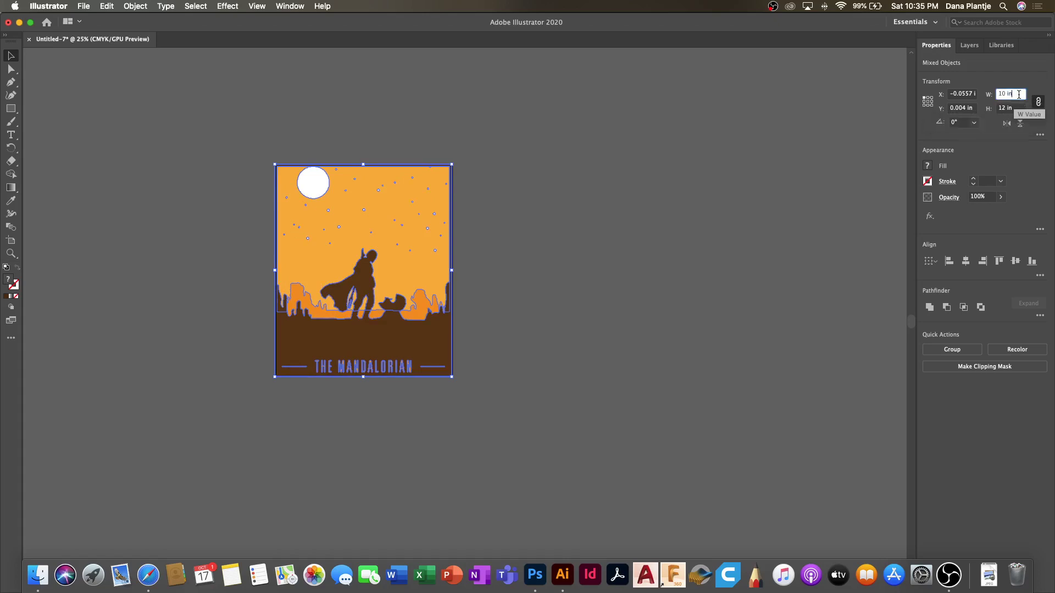
text(5)
key(Return)
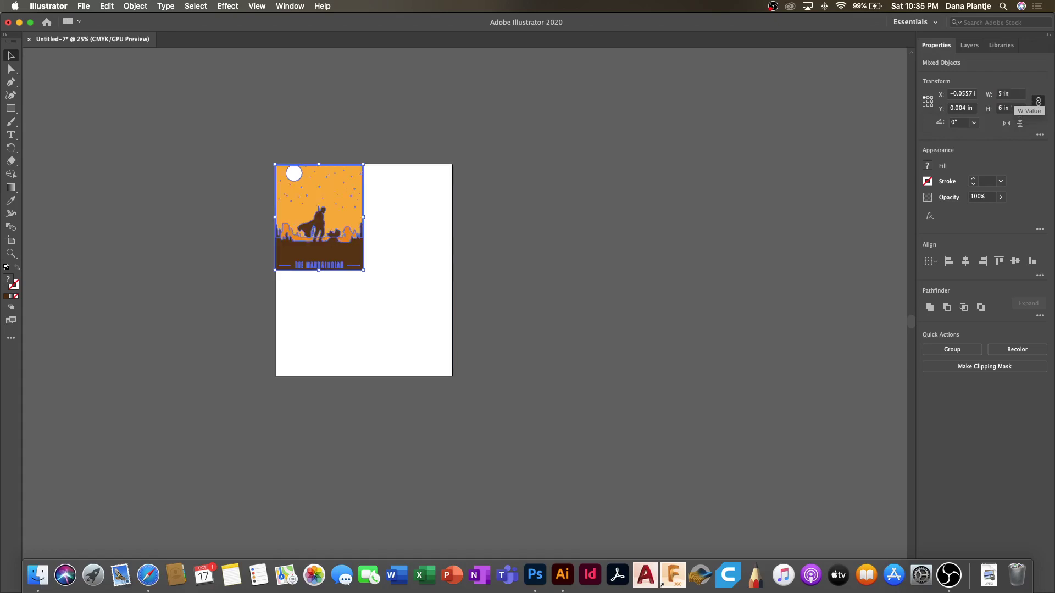
Try the brown layer in the artboard's upper-right quarter with the orange layer below it, and restack both on the yellow layer.
click(529, 214)
drag(334, 253, 421, 250)
drag(322, 253, 412, 358)
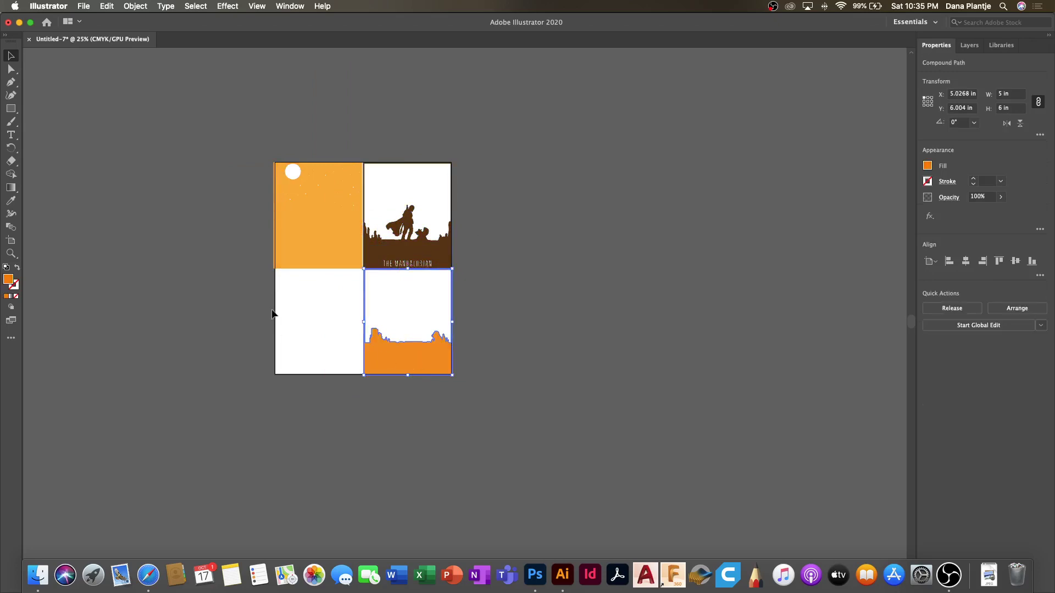
click(295, 318)
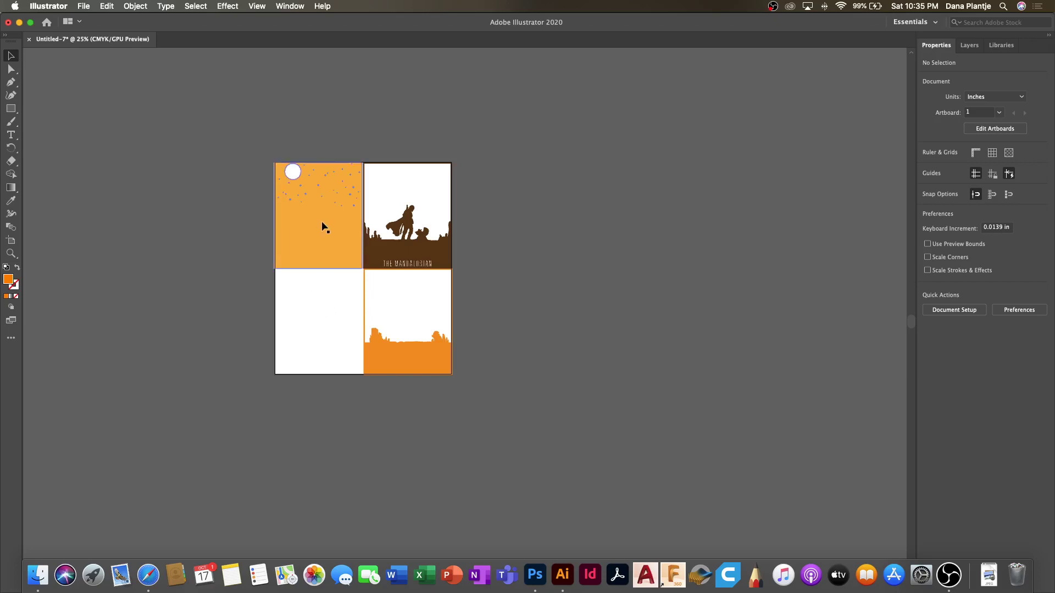
drag(408, 330, 319, 223)
drag(407, 220, 317, 219)
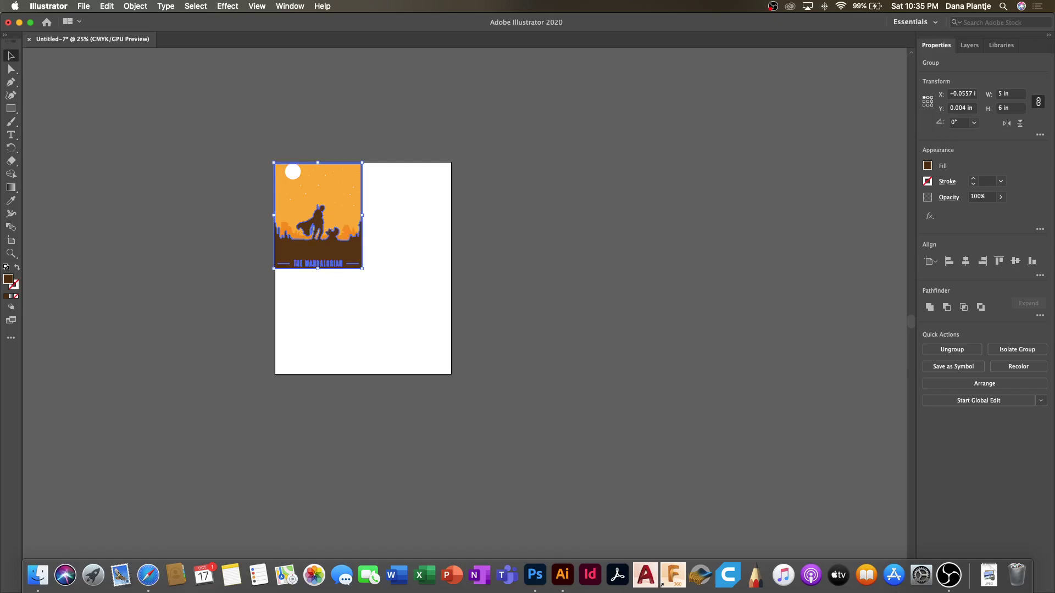
click(1032, 101)
click(1014, 95)
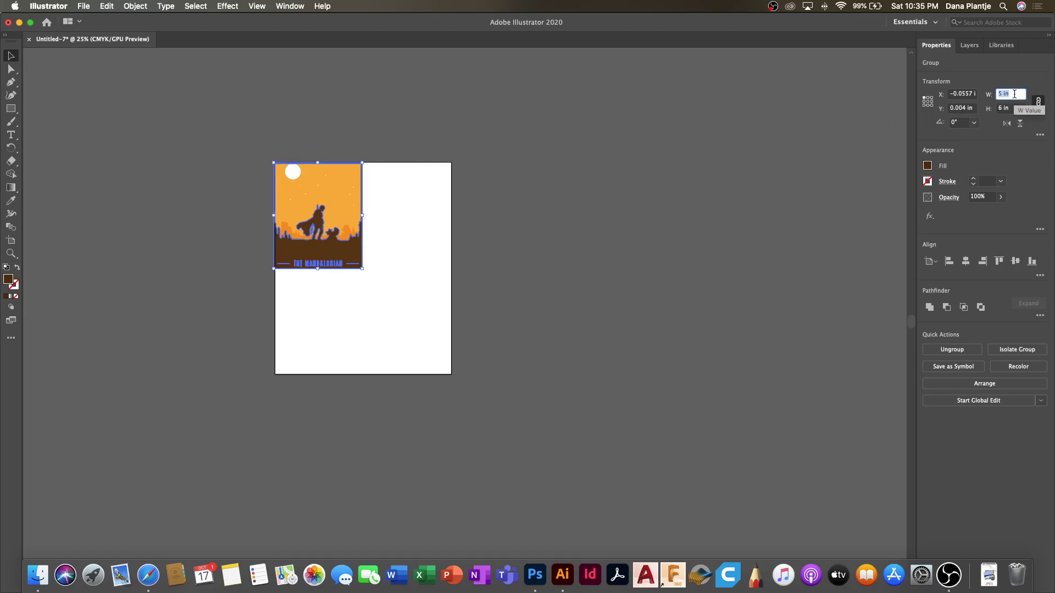
text(6)
key(Return)
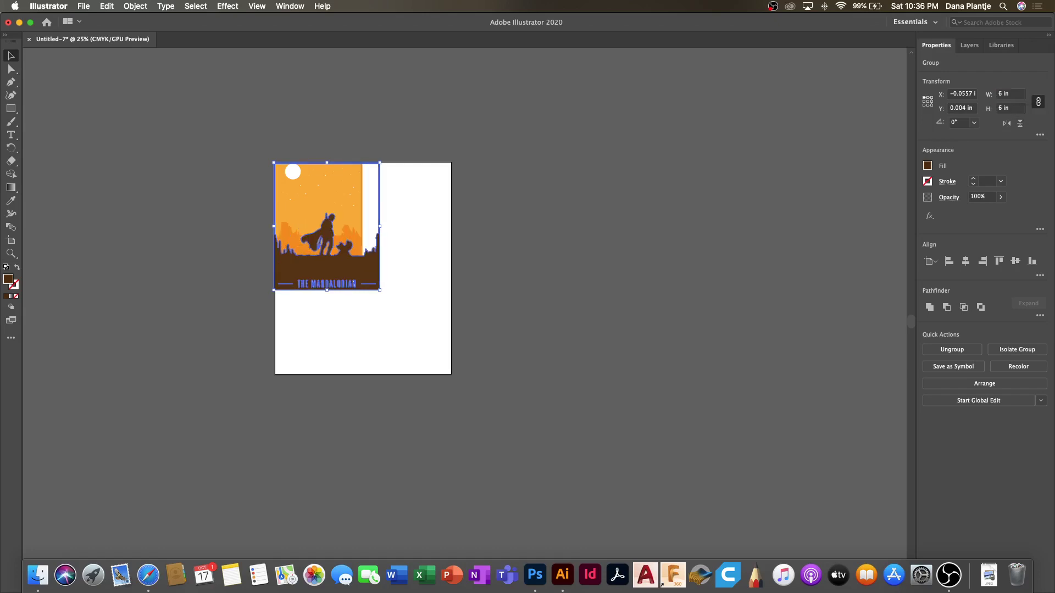
key(super+z)
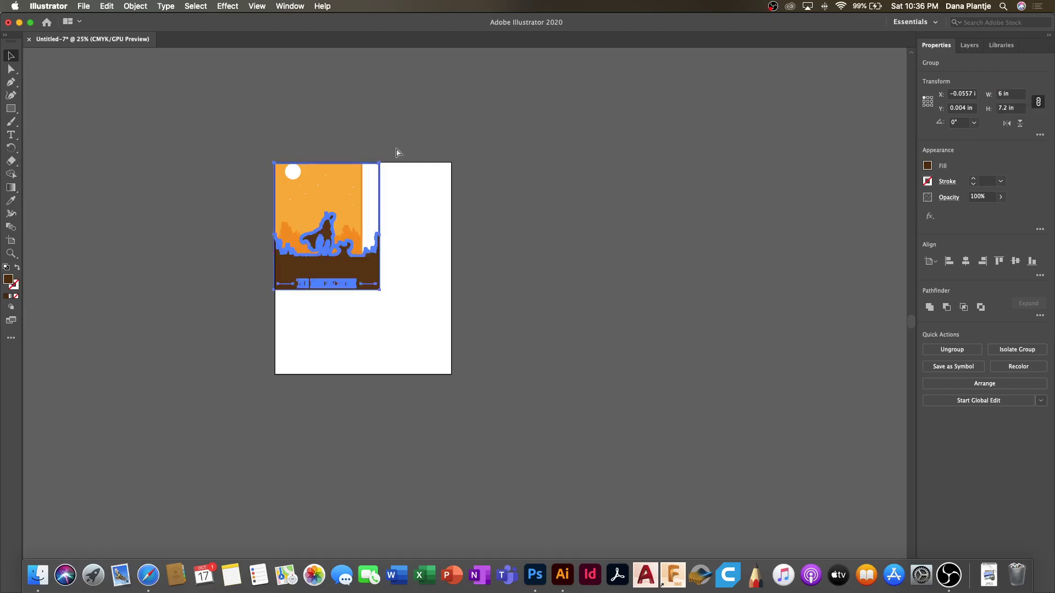
key(super+z)
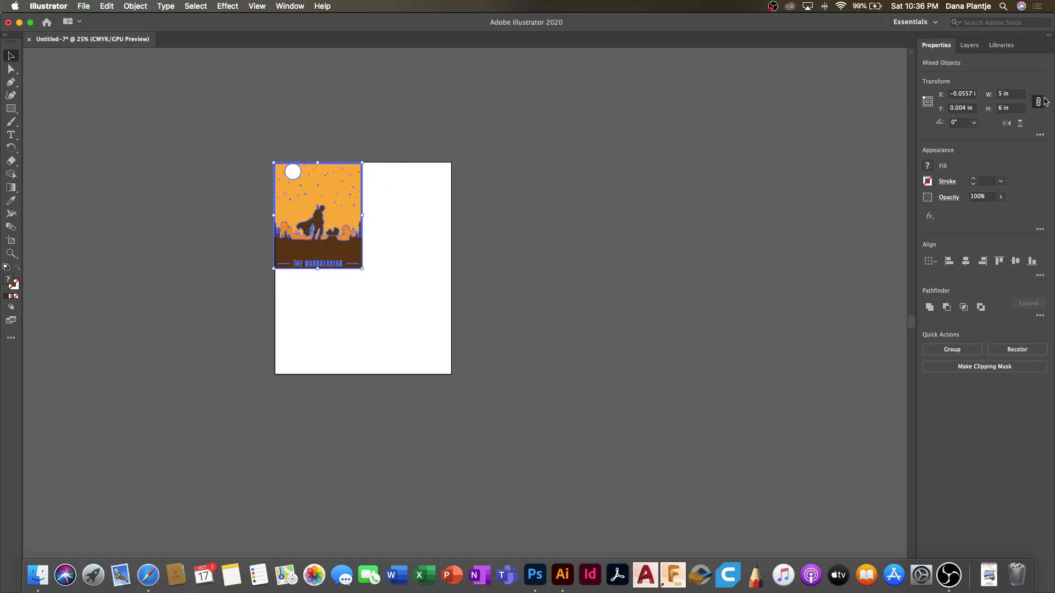
Scale the whole stack proportionally to 6 in wide and rotate it 90°.
click(1019, 96)
text(6)
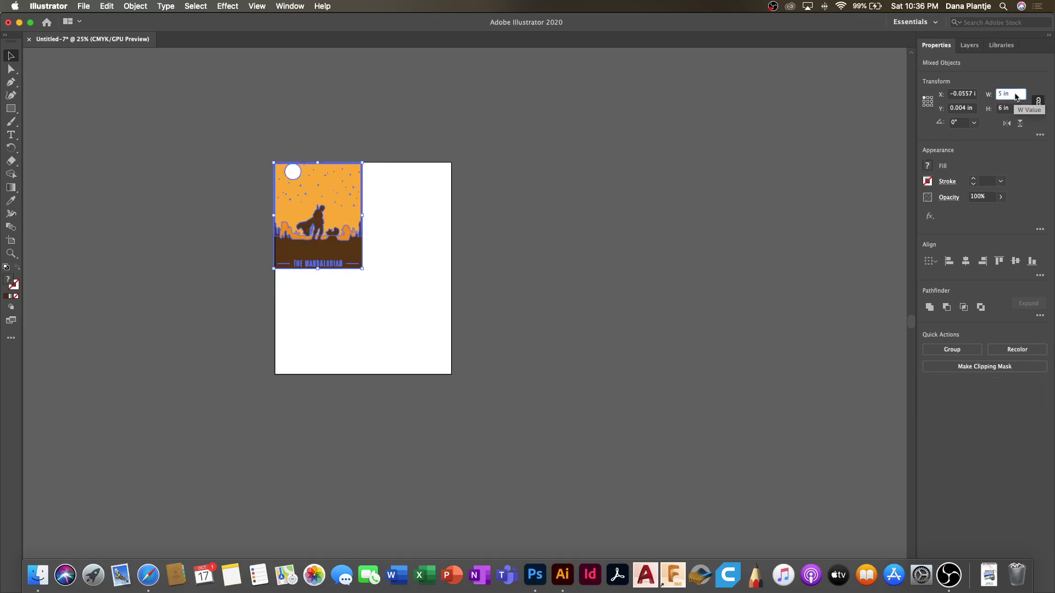
key(Return)
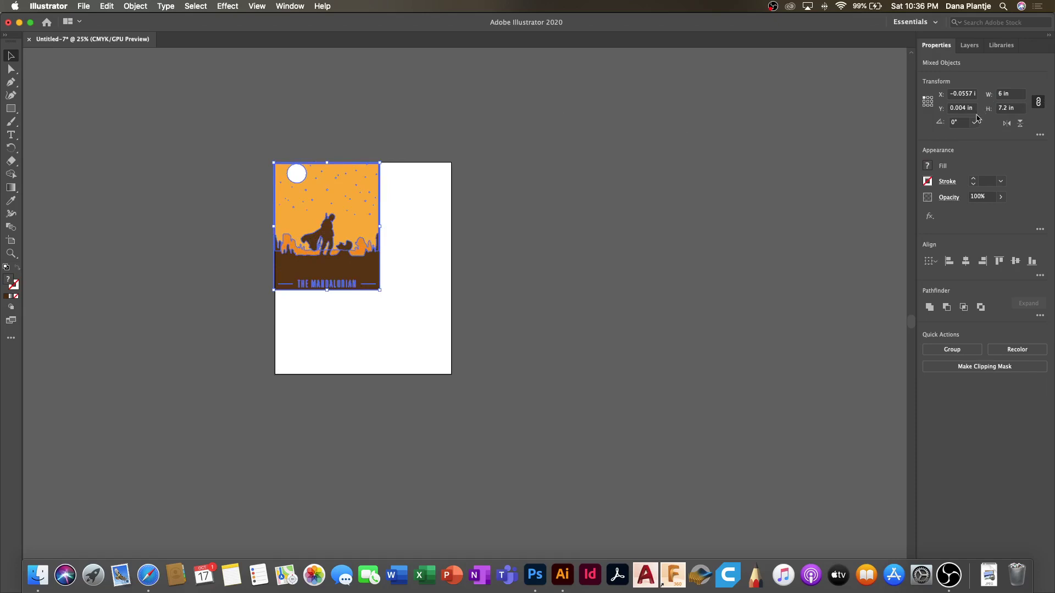
click(974, 122)
click(985, 171)
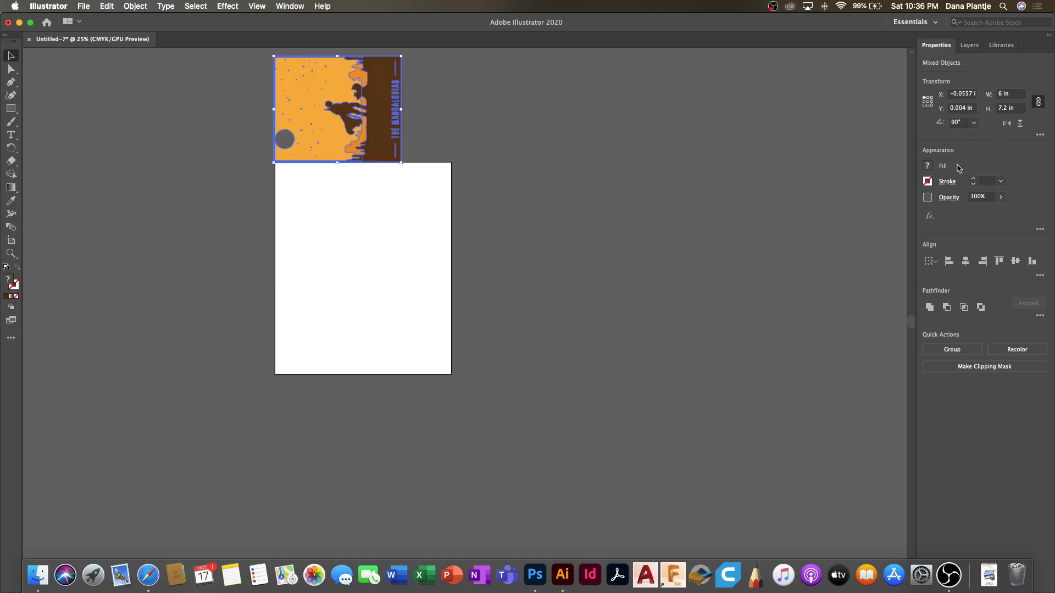
Spread out the rotated layers: orange in the artboard's upper-left corner, brown directly below it, yellow outside against the artboard's upper right edge.
drag(372, 82, 381, 304)
click(409, 202)
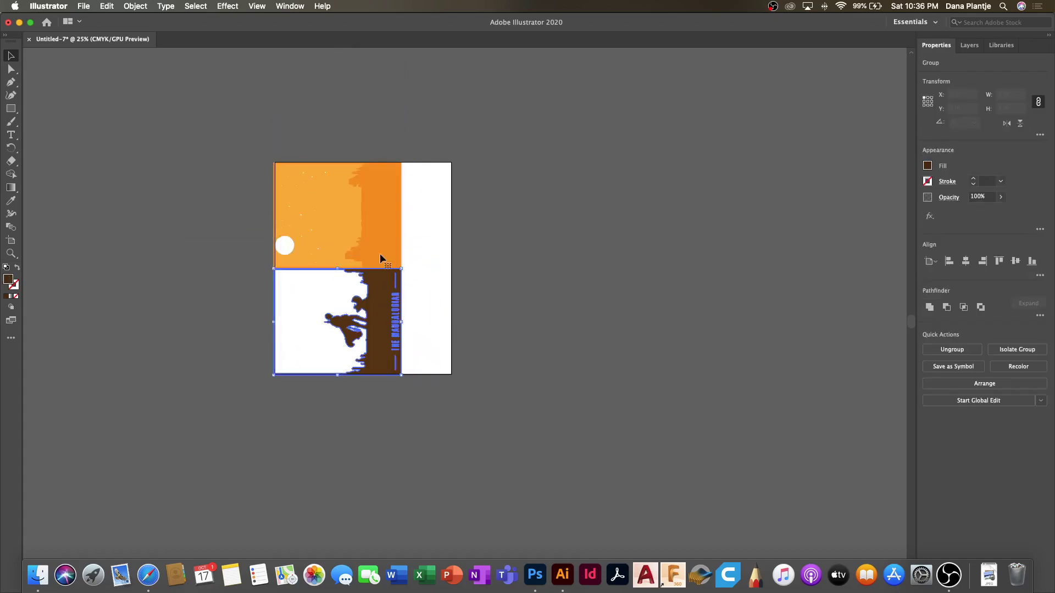
click(327, 204)
drag(327, 206, 694, 245)
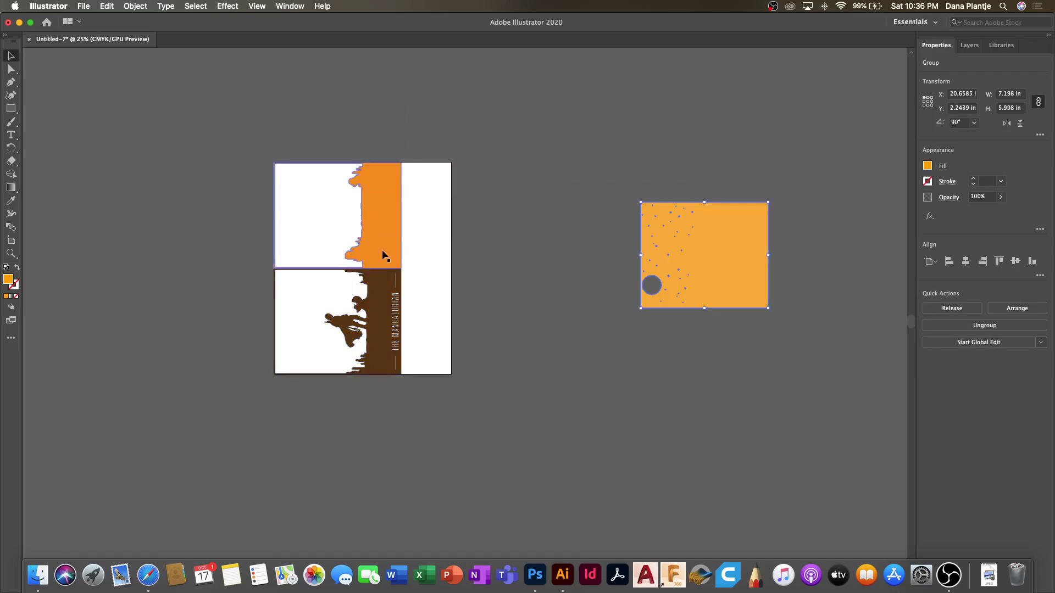
drag(734, 237, 576, 250)
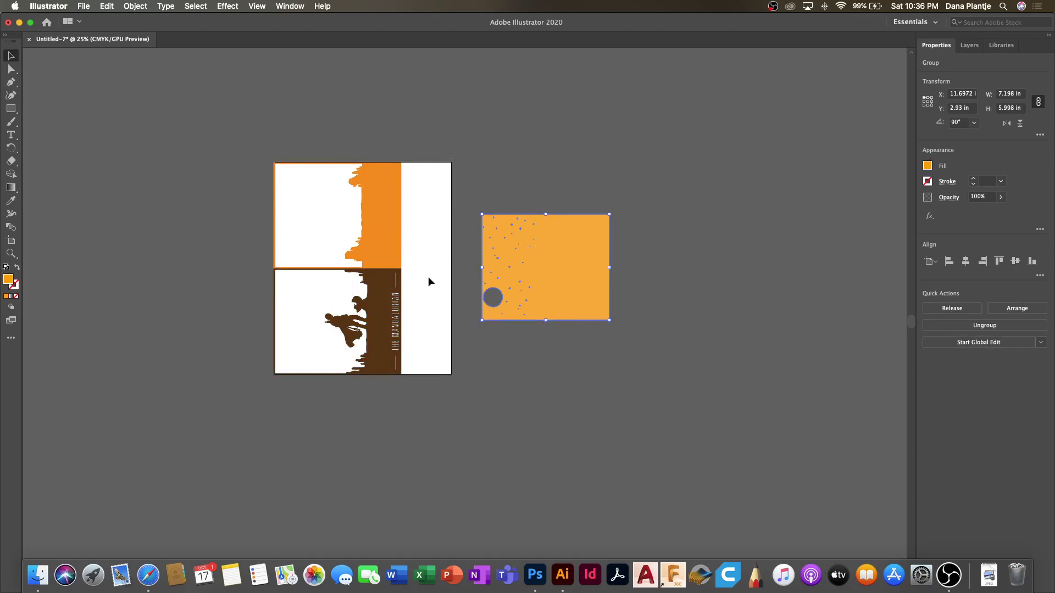
drag(607, 255, 541, 209)
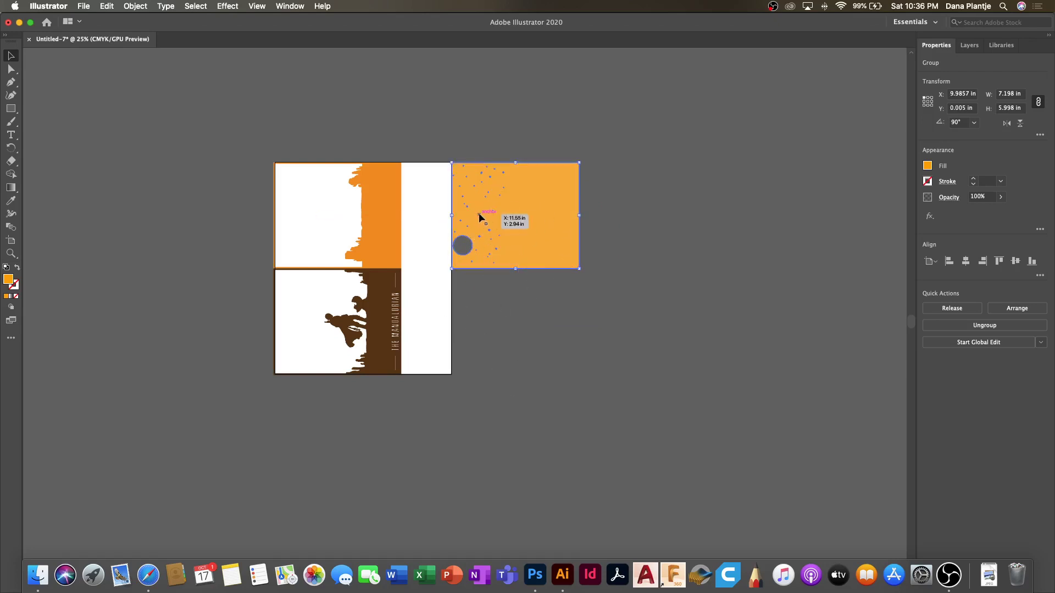
Draw a tiny yellow rectangle about 0.07 in square just below the yellow layer and select it.
click(10, 108)
drag(477, 294, 478, 296)
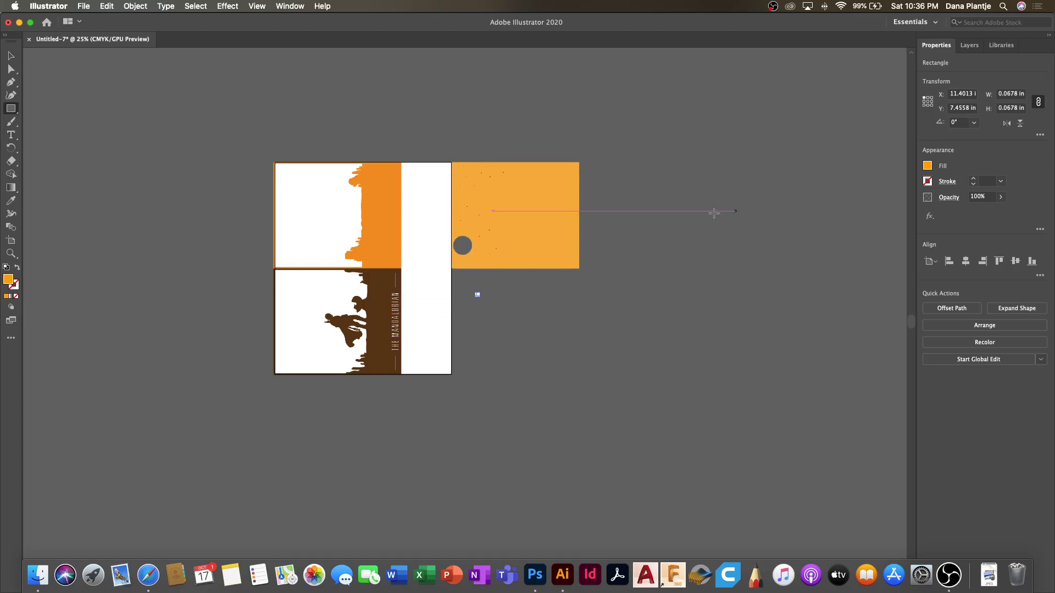
click(12, 54)
click(542, 224)
click(389, 242)
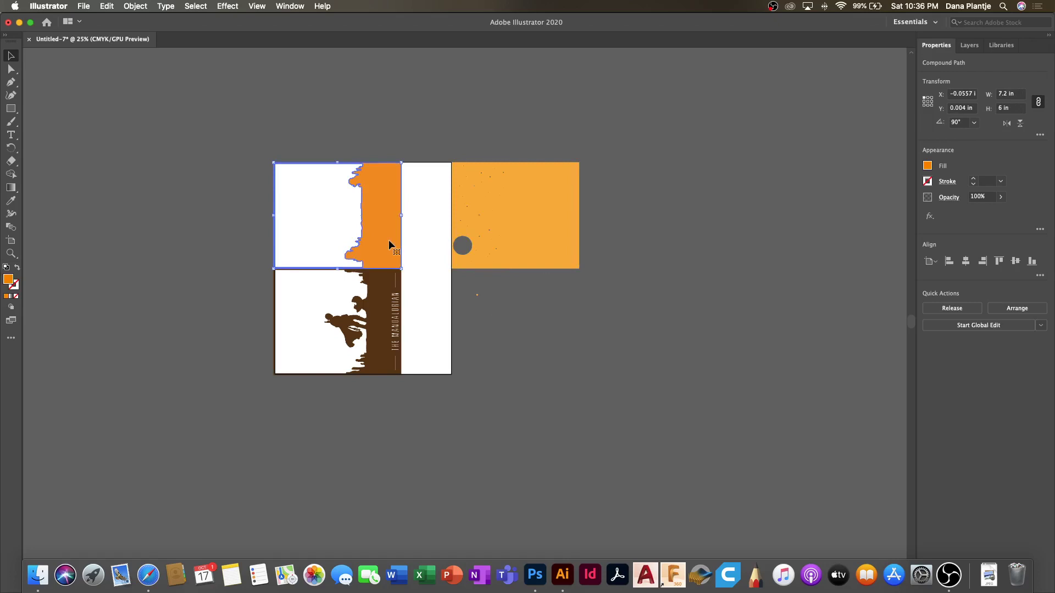
click(477, 296)
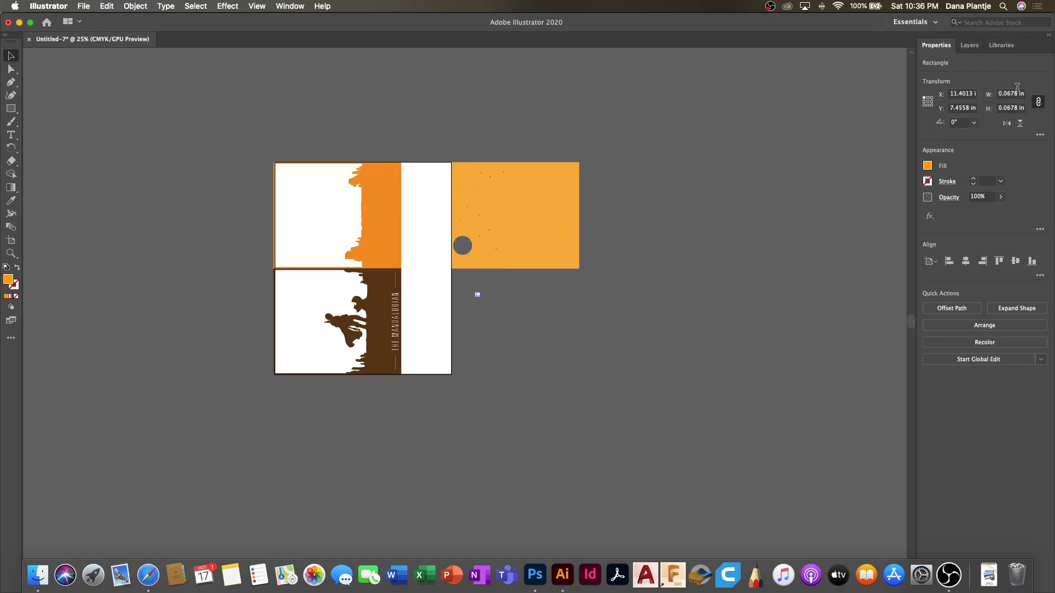
Unlock the small rectangle's proportions and set its size to 7.2 in wide and 6 in high.
click(1039, 101)
click(1012, 95)
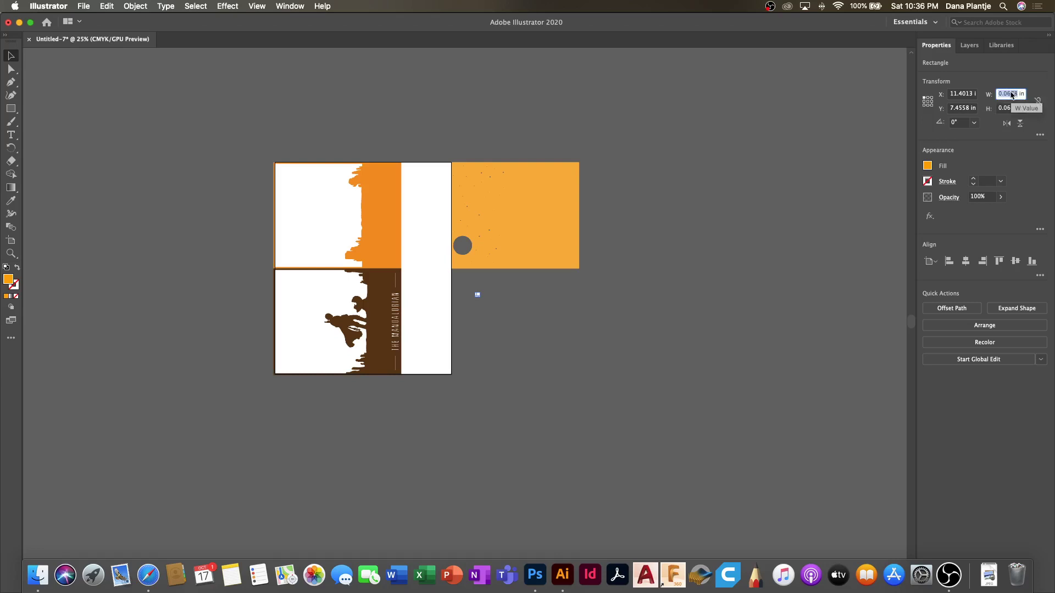
text(6)
key(Return)
click(1010, 108)
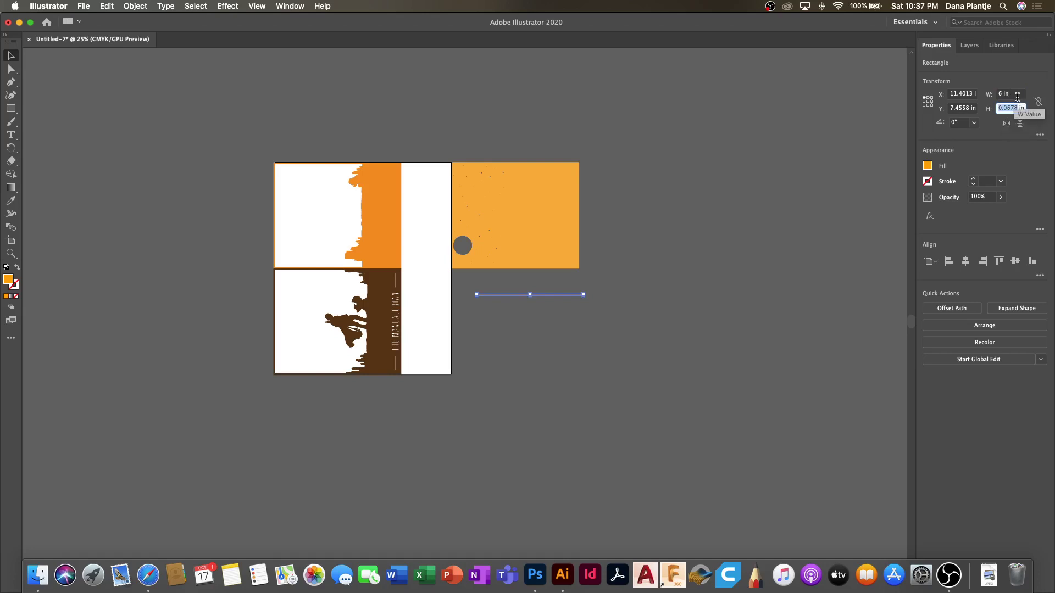
click(1000, 94)
text(7.)
key(Return)
click(1009, 108)
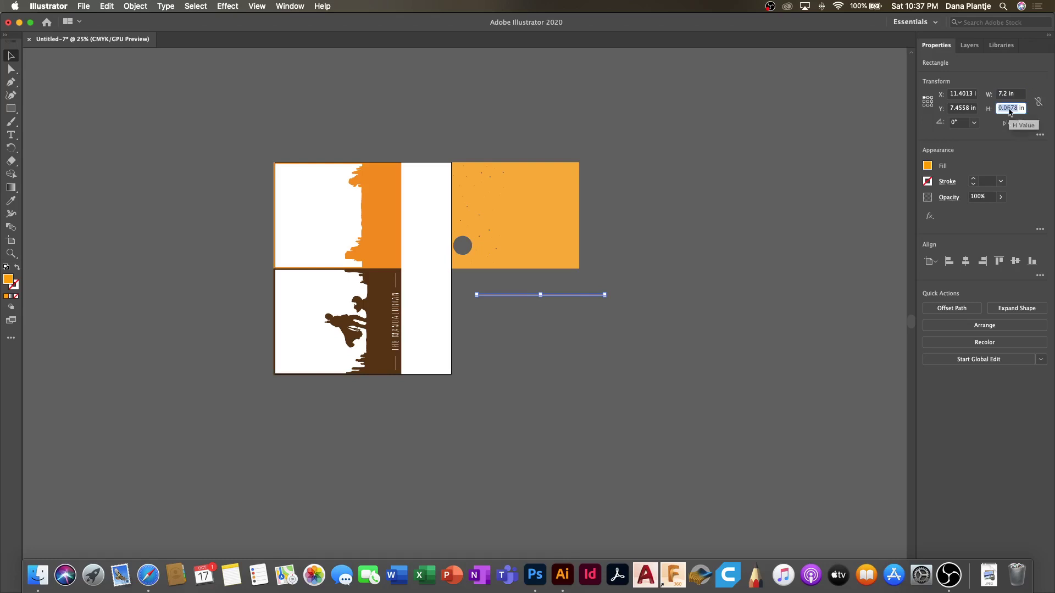
text(6)
key(Return)
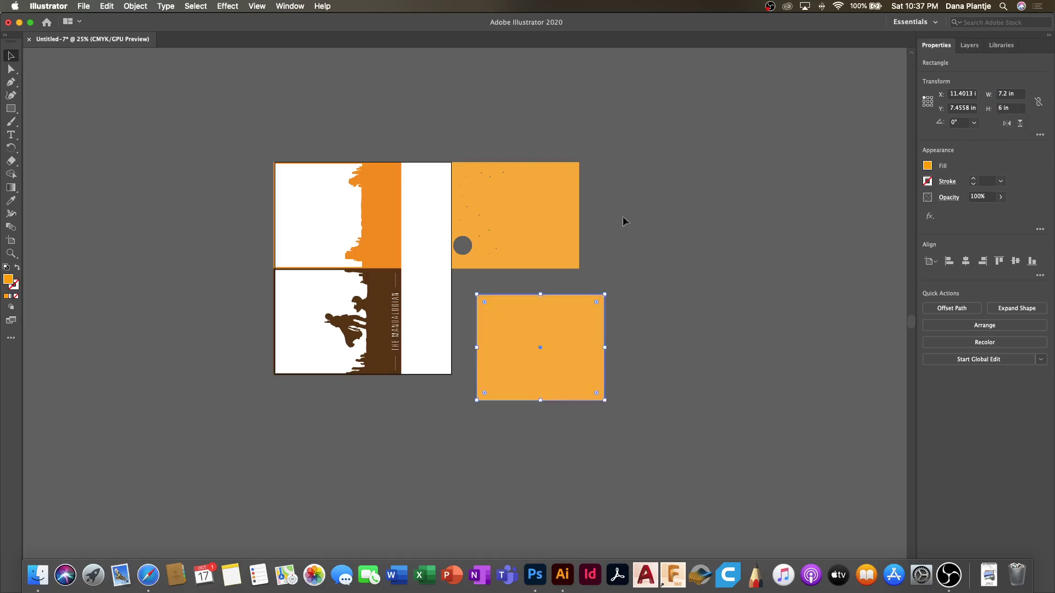
Move the plain yellow rectangle flush beneath the yellow sky layer, against the artboard's edge, and deselect it.
click(97, 184)
drag(496, 327, 473, 299)
click(631, 291)
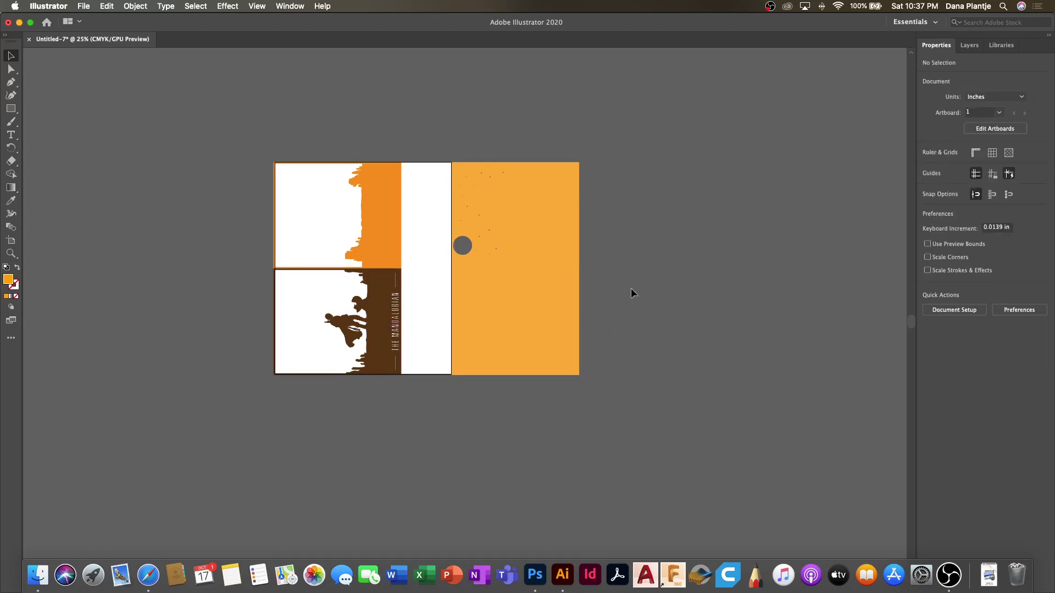
Change the fill of the plain backing rectangle below the yellow sky layer to red and deselect it.
click(540, 307)
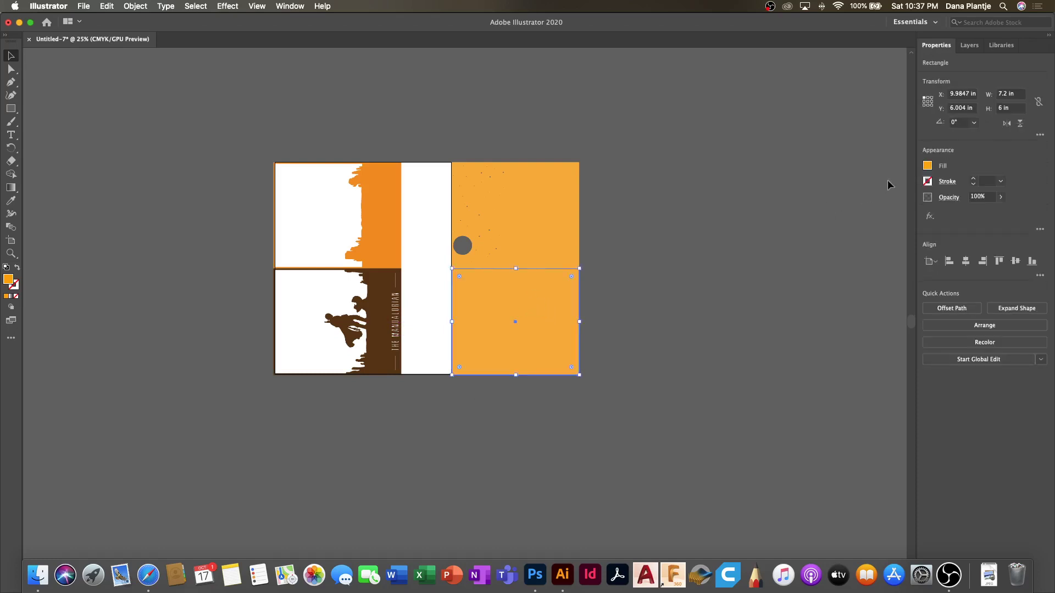
click(928, 166)
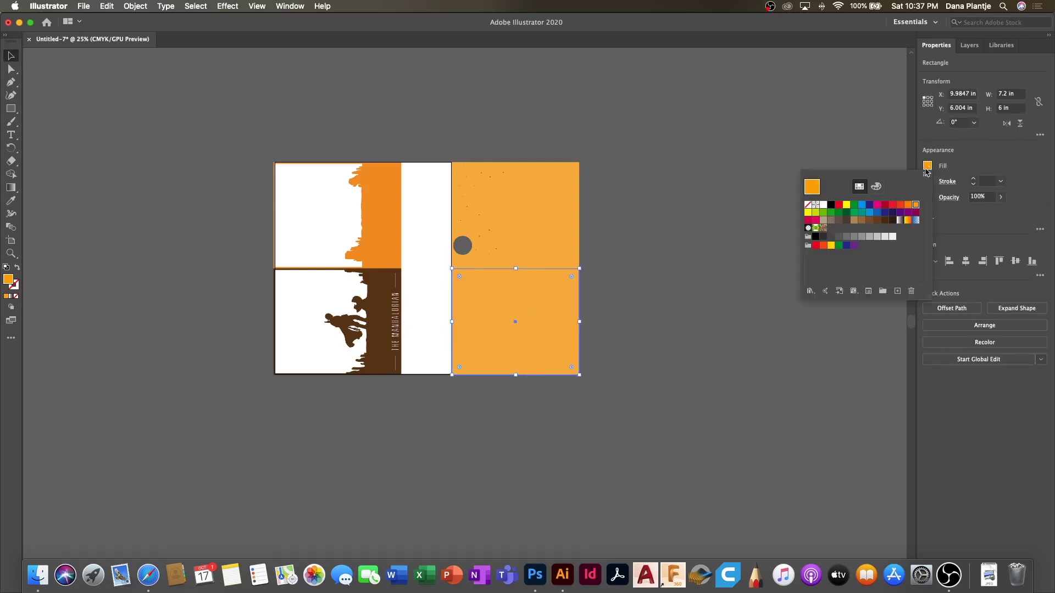
click(839, 207)
click(645, 274)
click(639, 280)
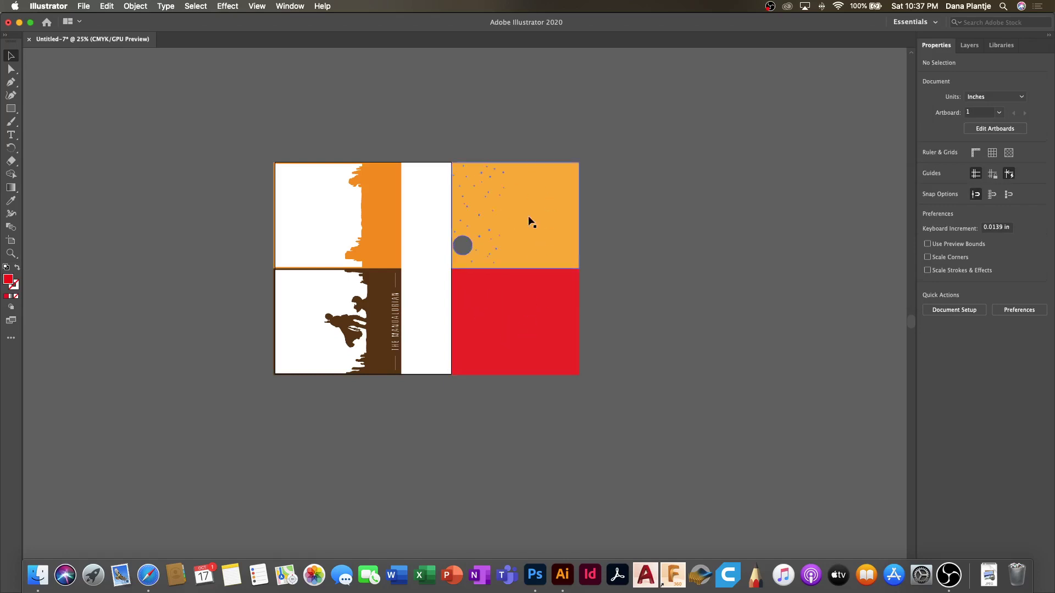
Move the yellow sky layer straight down onto the red rectangle and deselect it.
drag(530, 220, 529, 311)
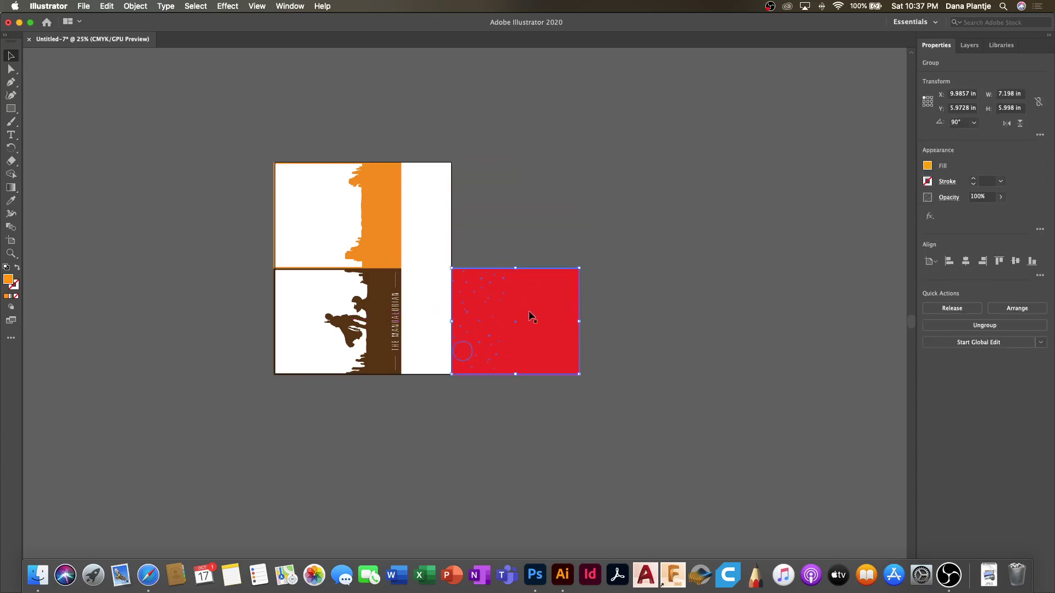
click(132, 6)
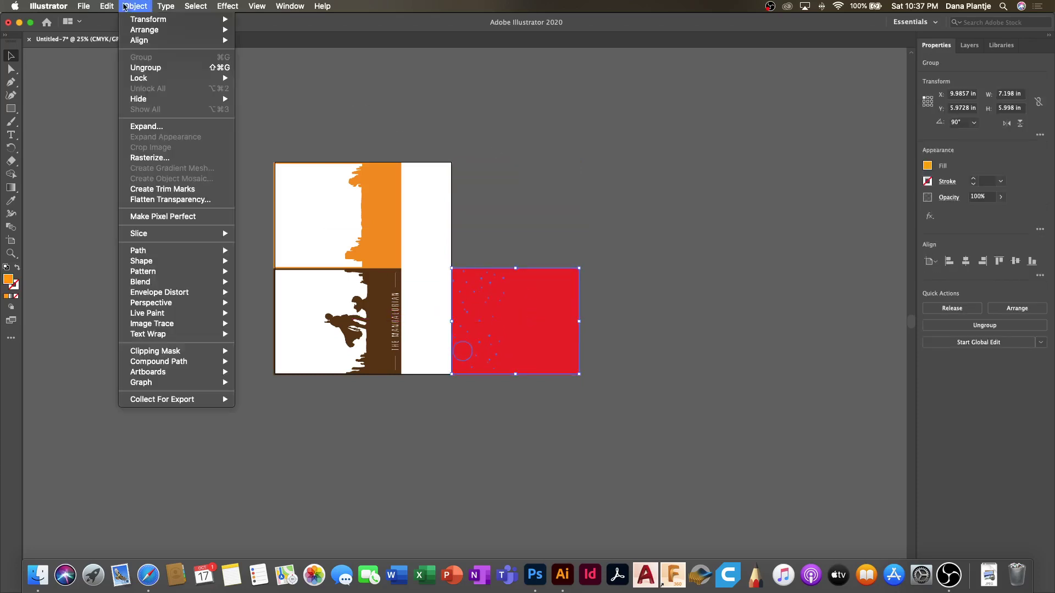
click(702, 254)
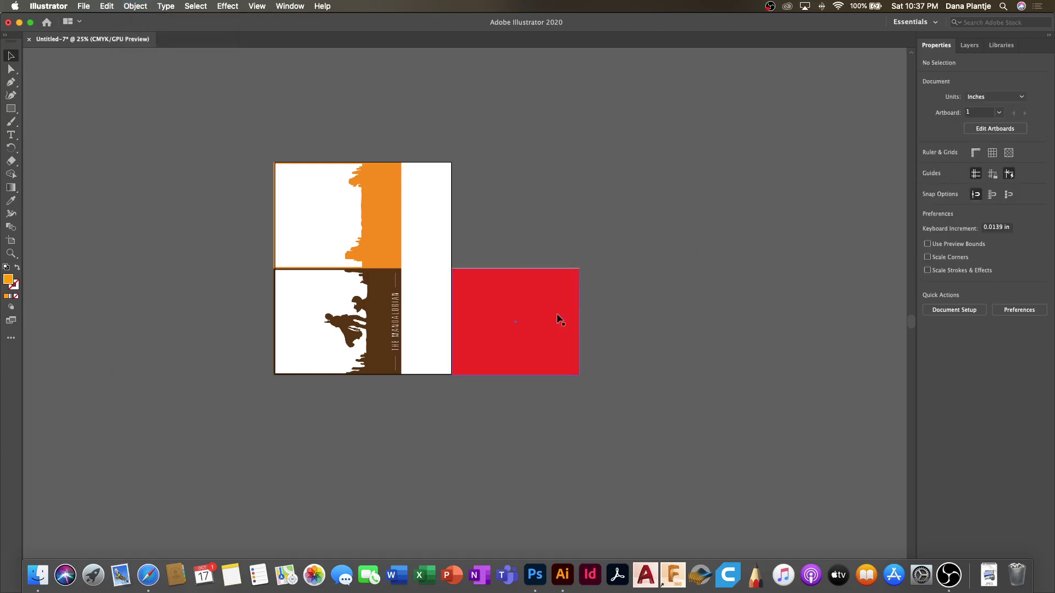
Shift the red rectangle slightly away from the artboard and send it to the back, behind the yellow sky layer.
drag(557, 294, 560, 294)
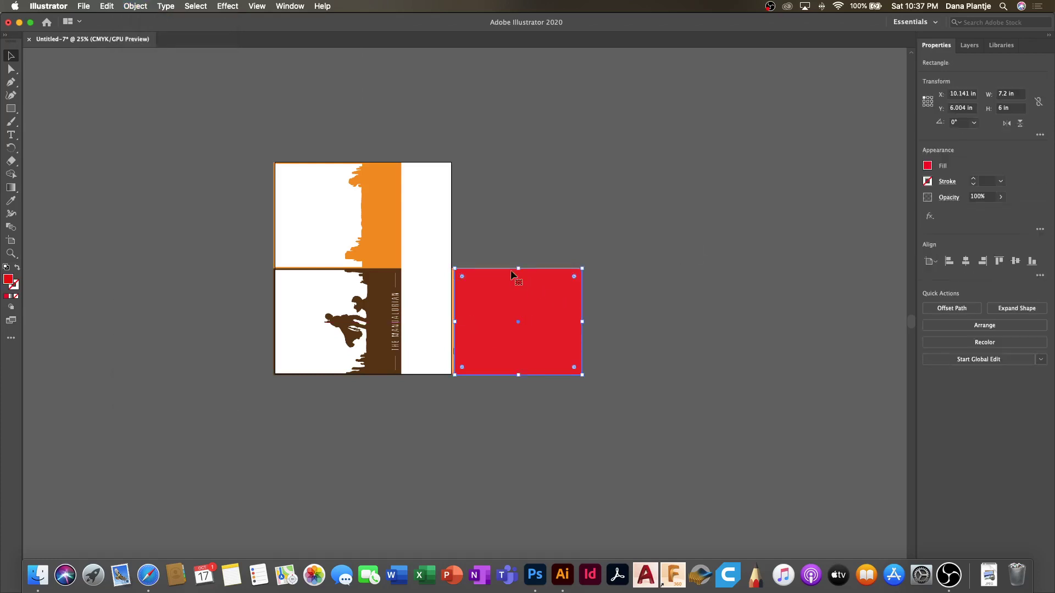
click(137, 9)
click(269, 34)
click(143, 7)
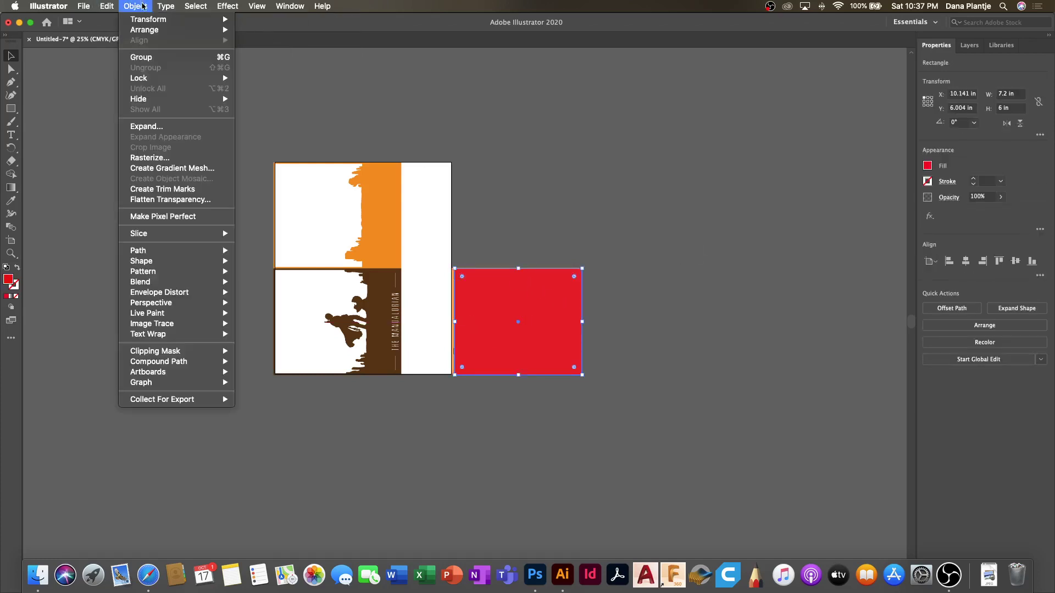
click(244, 31)
click(139, 8)
mouse_move(179, 34)
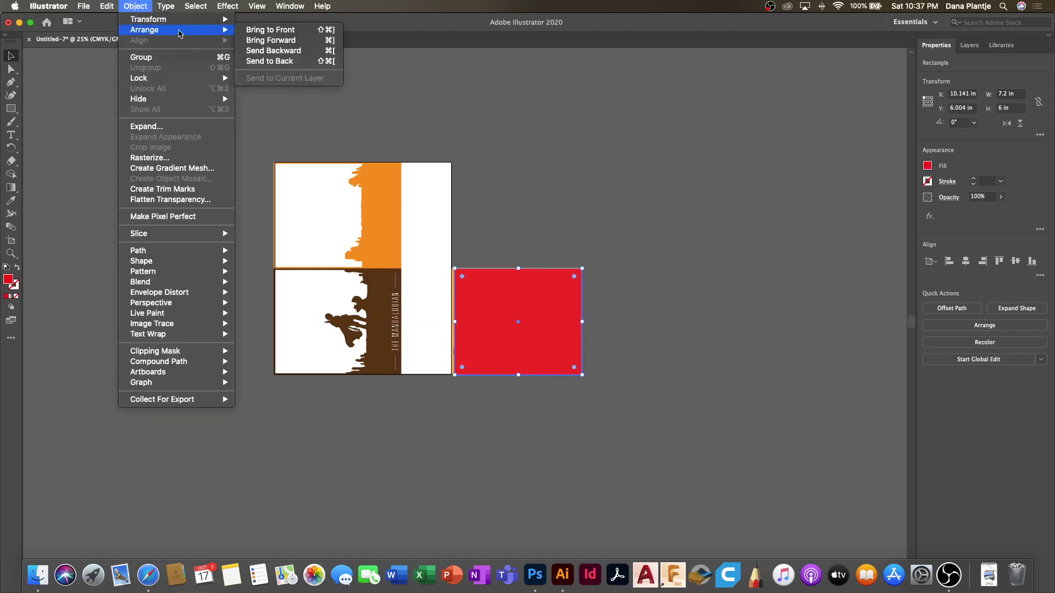
click(270, 61)
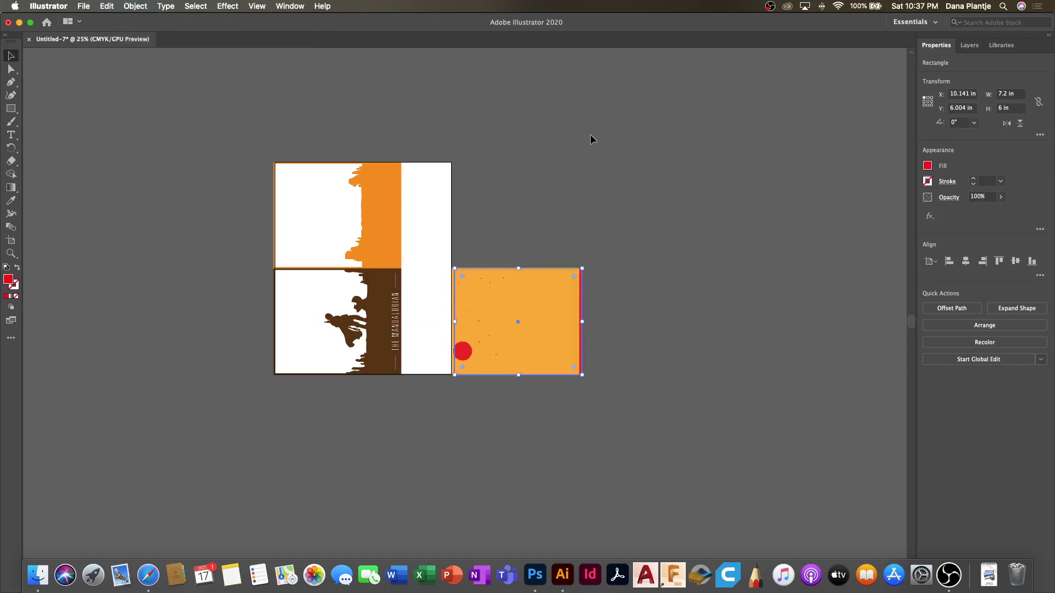
click(590, 138)
Place the orange layer over the brown one, then center-align all four pieces horizontally and vertically into one stack.
drag(388, 198, 383, 300)
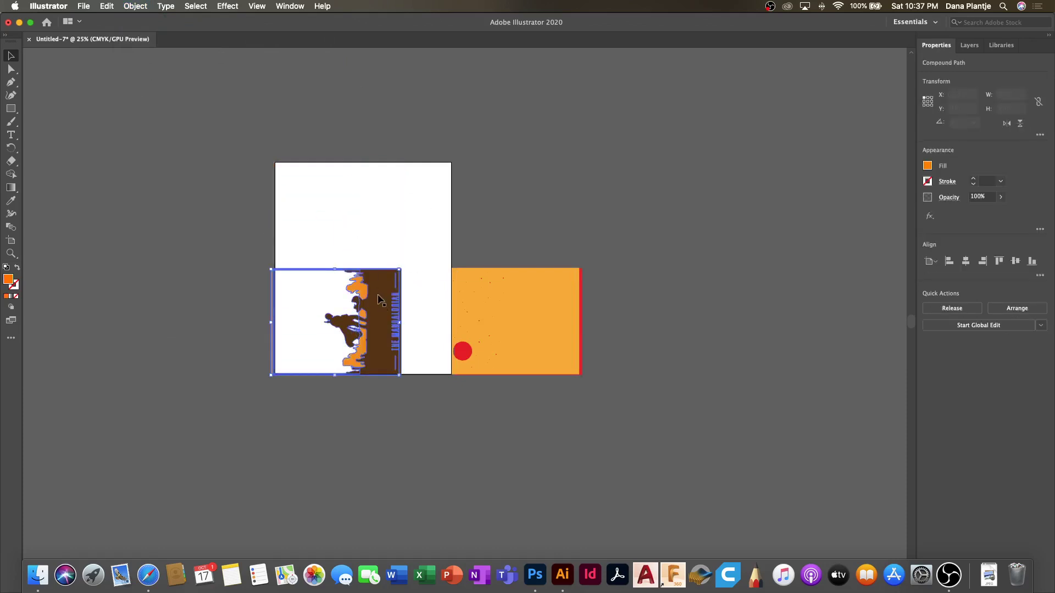
key(super+a)
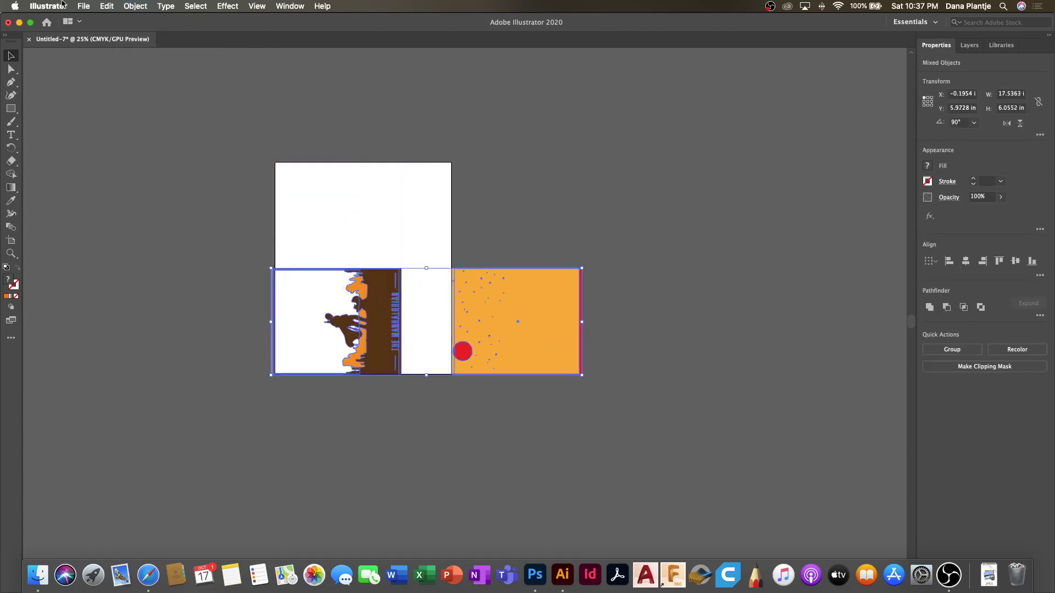
click(135, 6)
mouse_move(141, 41)
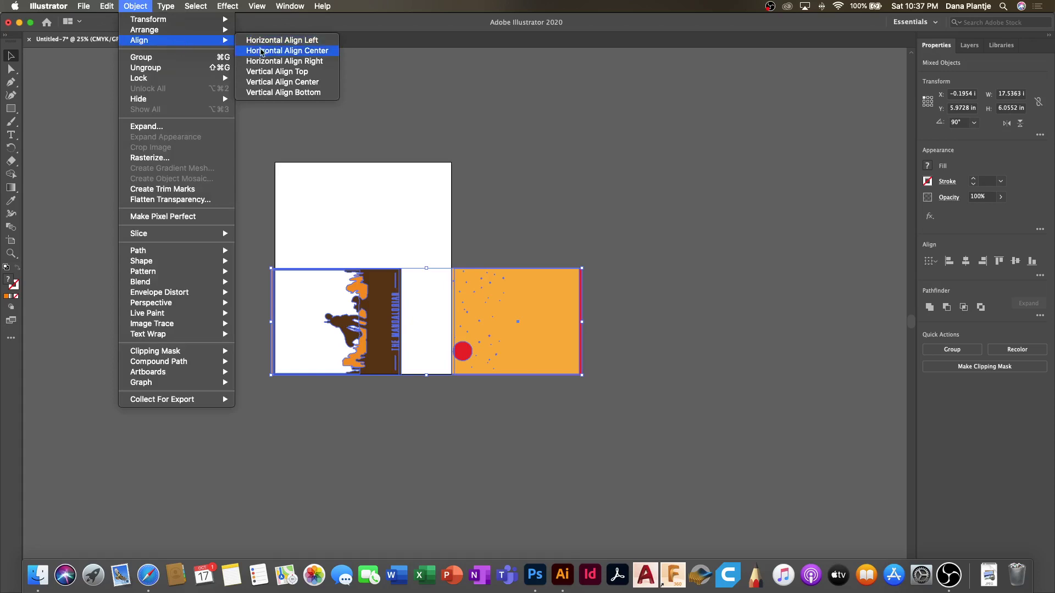
click(262, 52)
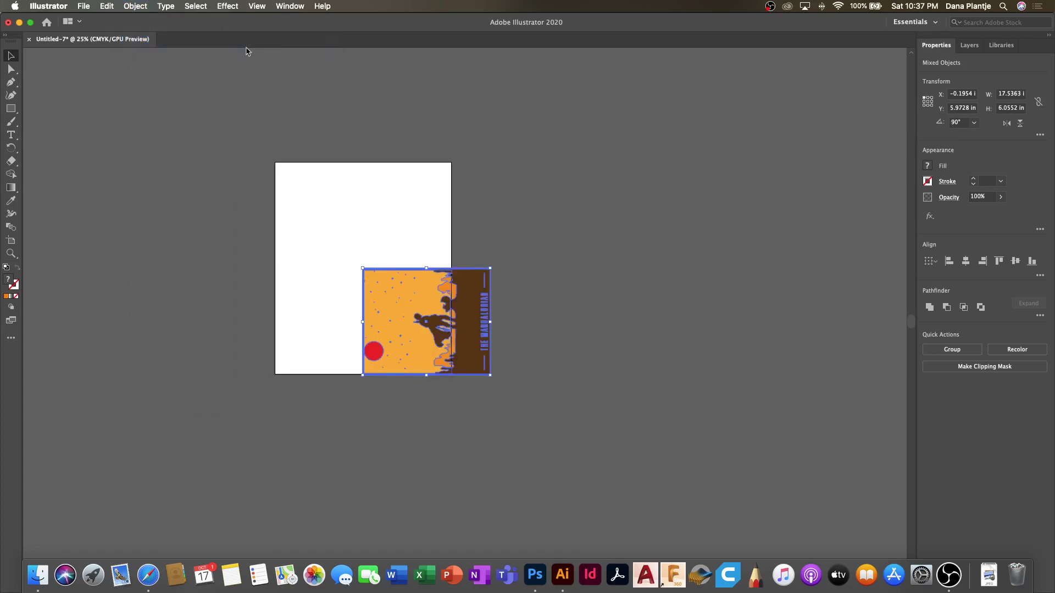
click(136, 6)
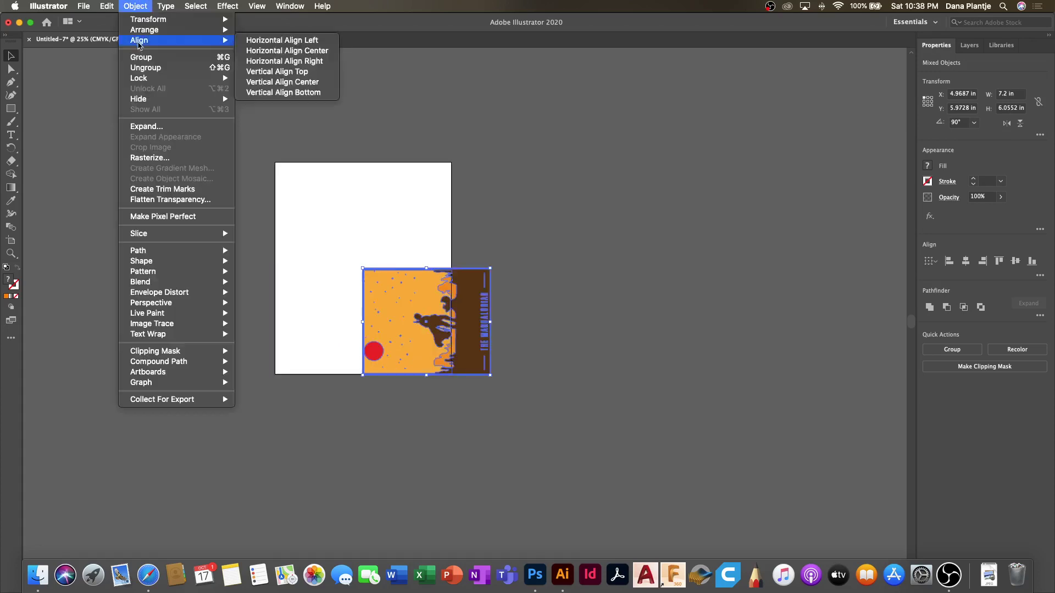
click(281, 82)
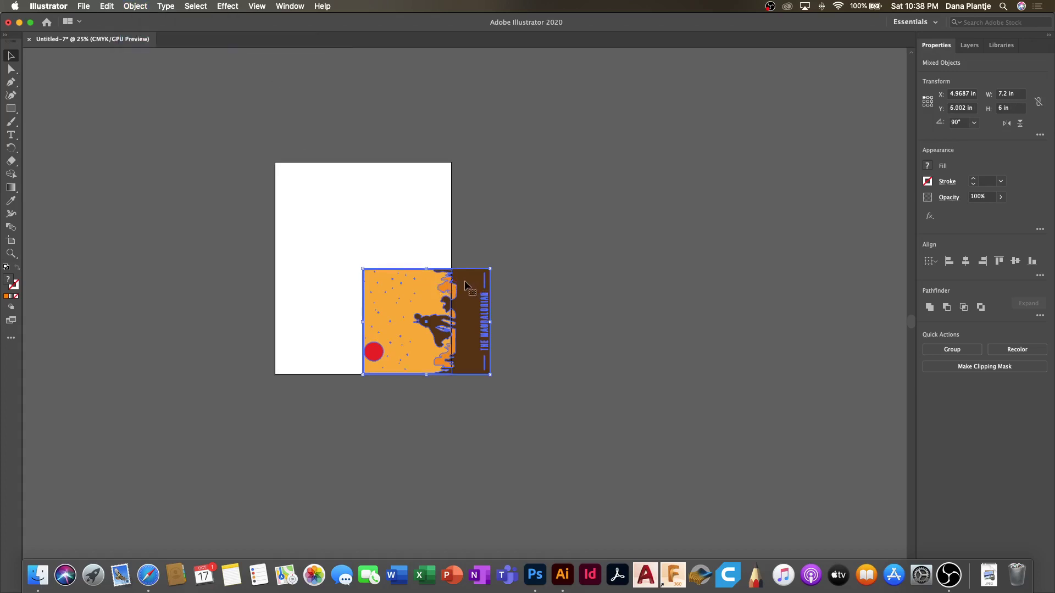
scroll(432, 310, up, 3)
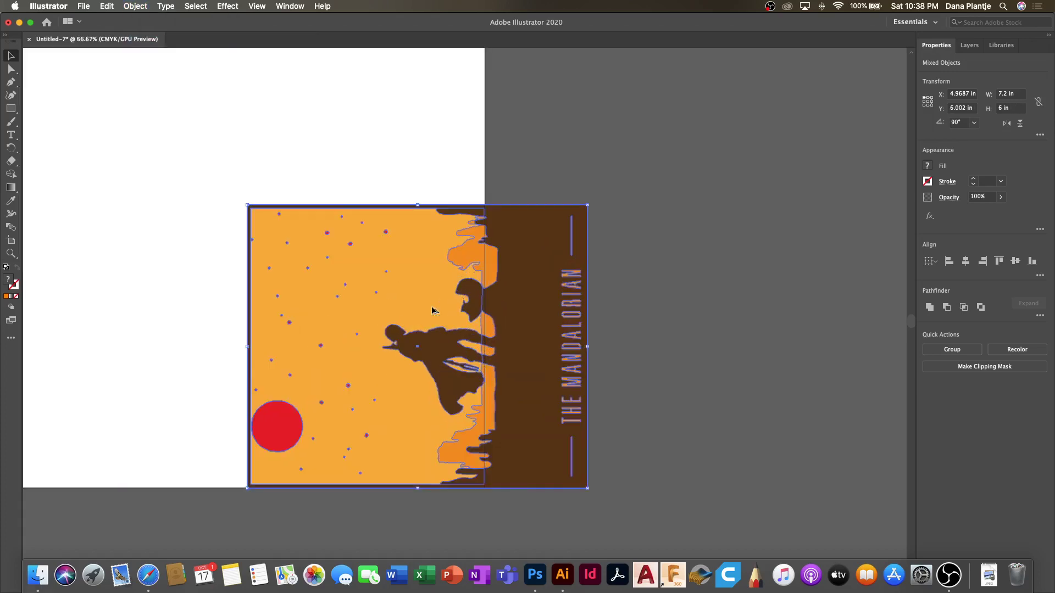
click(127, 232)
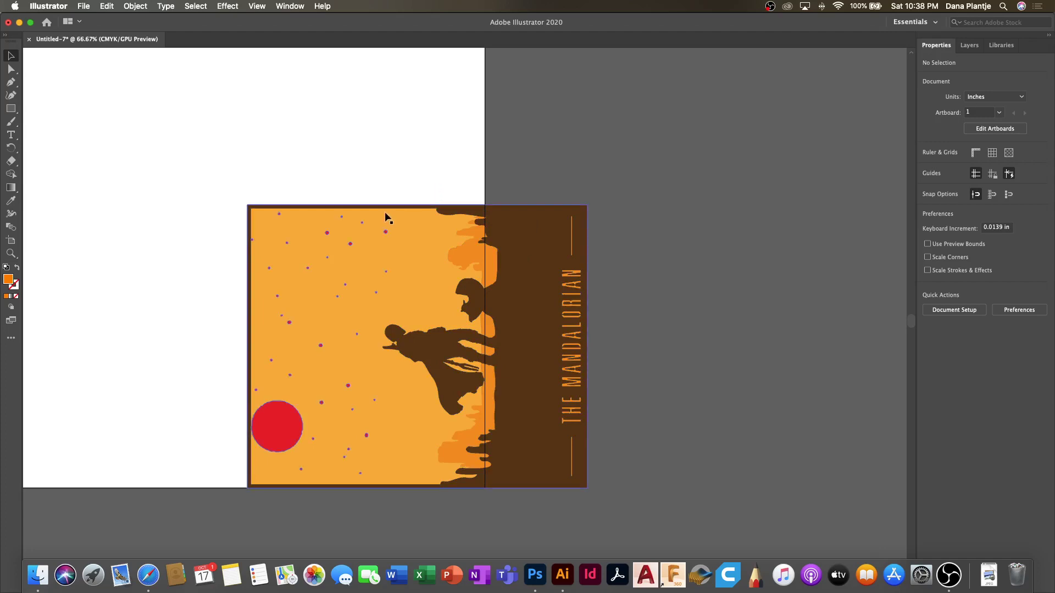
Spread the stack apart: brown at the artboard's upper left, orange below it, yellow outside the upper right edge, red rectangle beneath yellow.
scroll(387, 216, down, 2)
scroll(386, 216, down, 2)
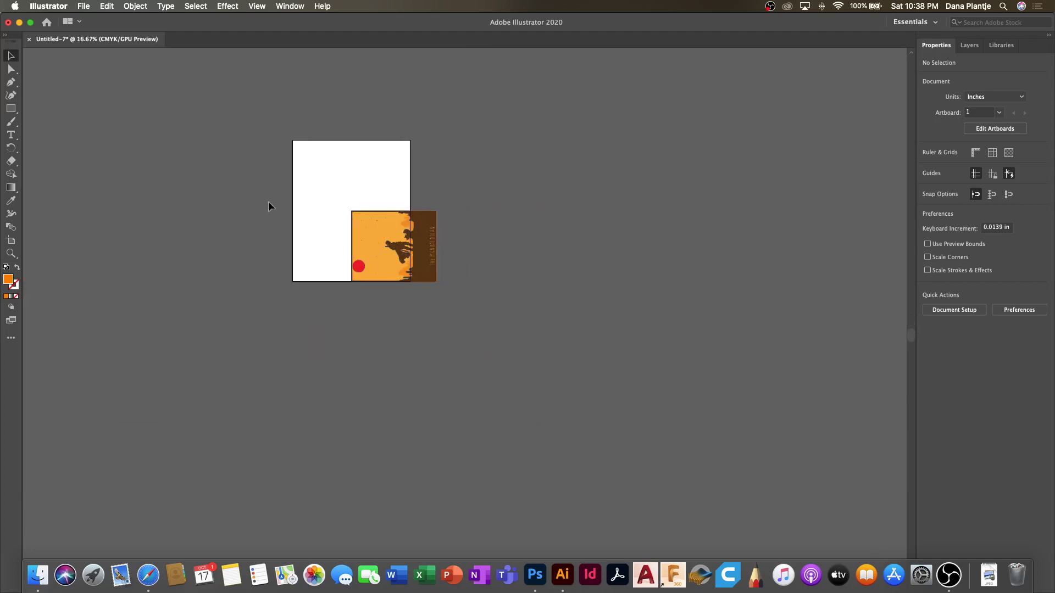
drag(436, 241, 353, 153)
drag(384, 240, 328, 243)
drag(409, 242, 473, 170)
drag(377, 238, 443, 250)
drag(311, 239, 357, 231)
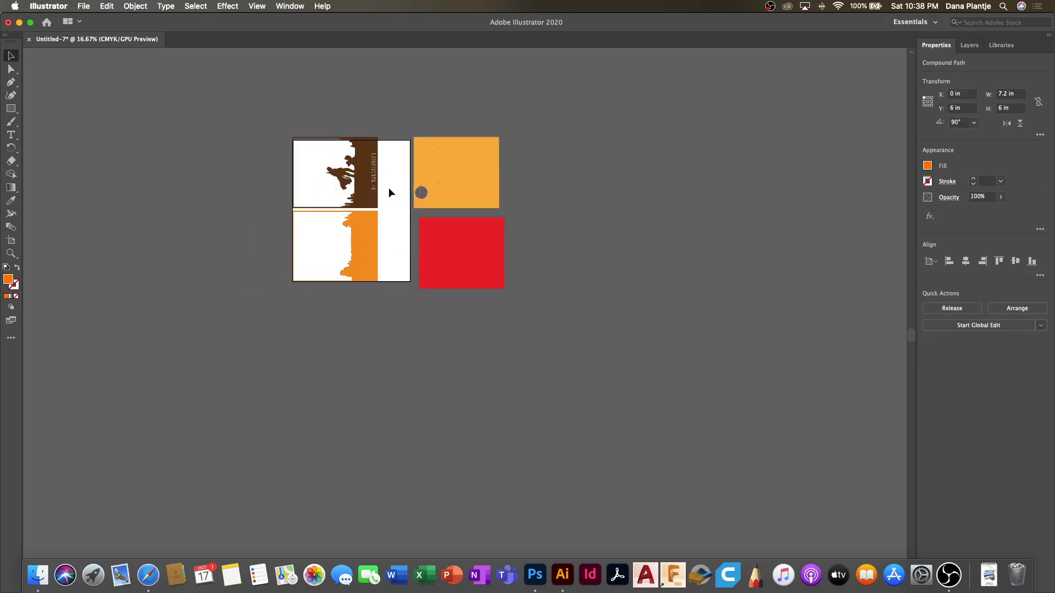
Remove the fill from all four pieces.
click(453, 117)
key(super+a)
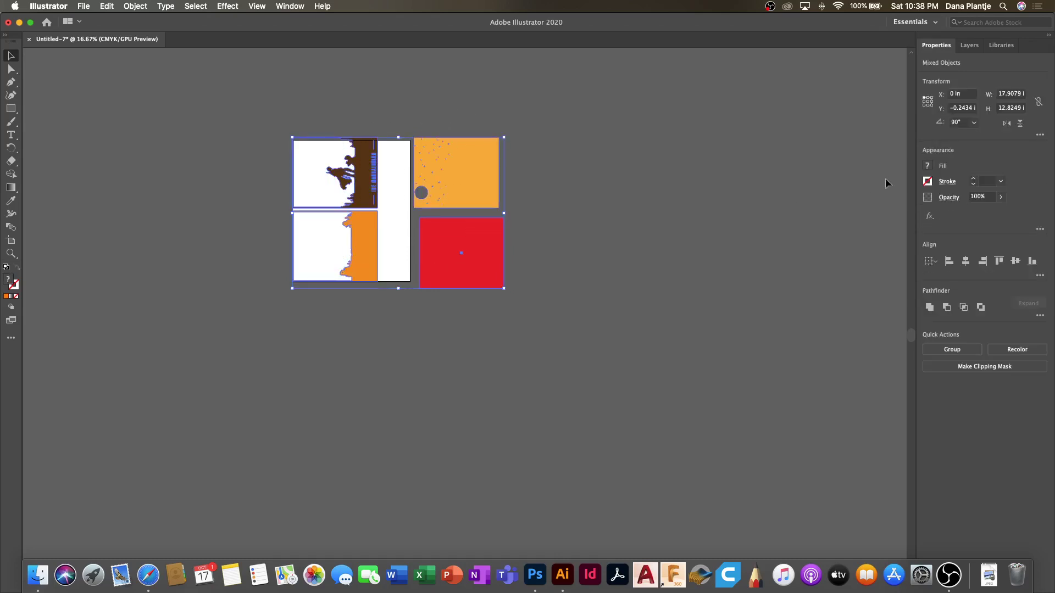
click(928, 167)
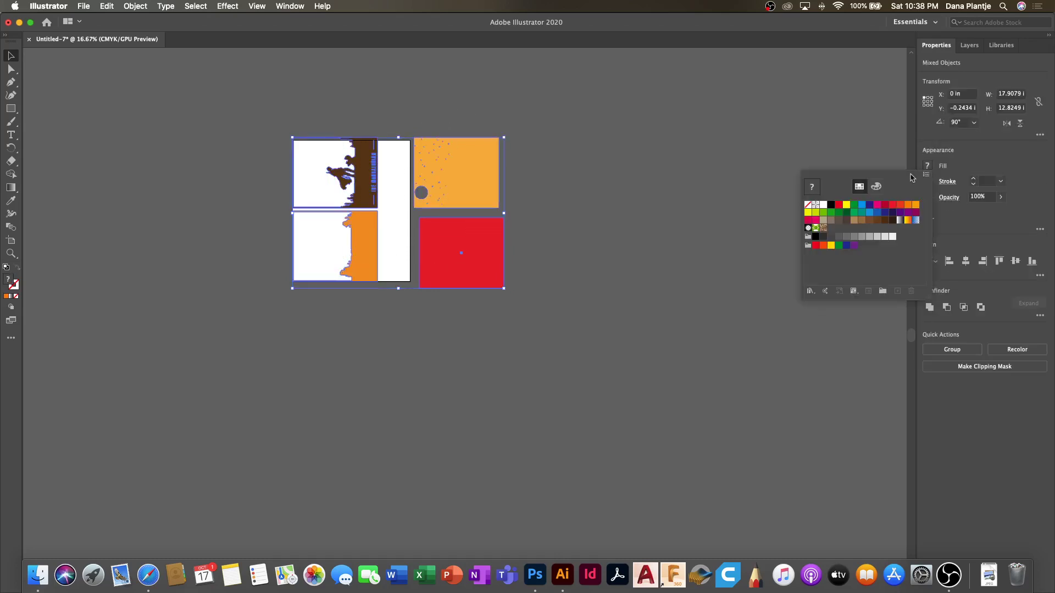
click(807, 207)
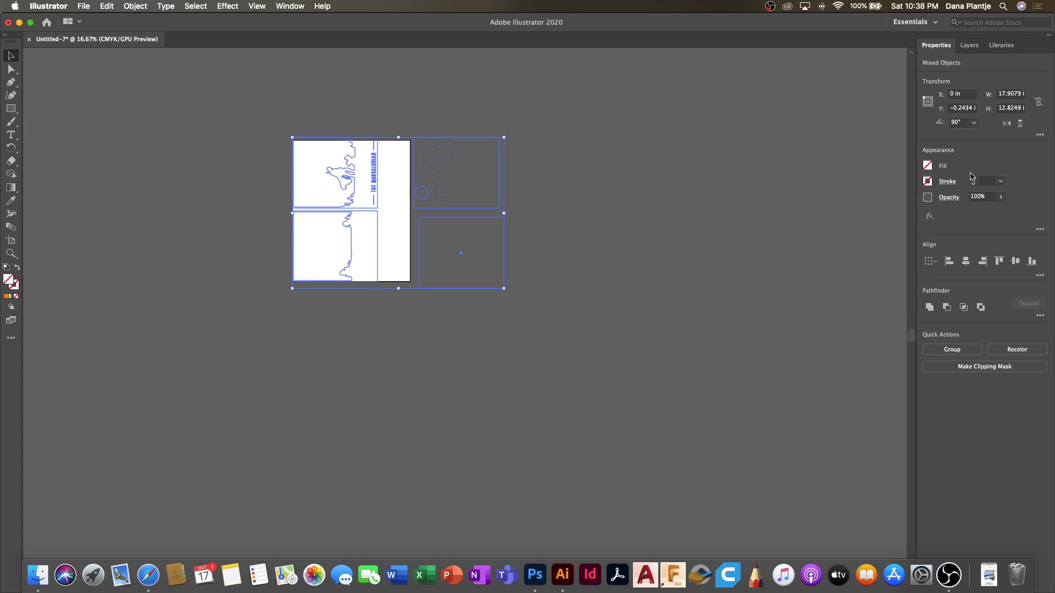
Give all four pieces a 0.25 pt red stroke and deselect them.
click(973, 179)
click(974, 185)
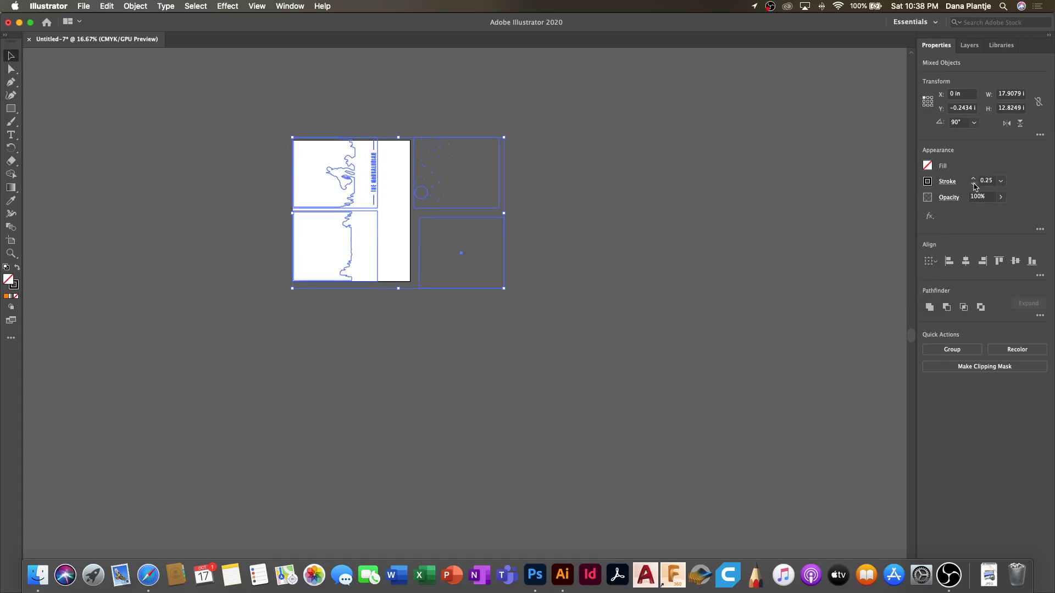
click(929, 181)
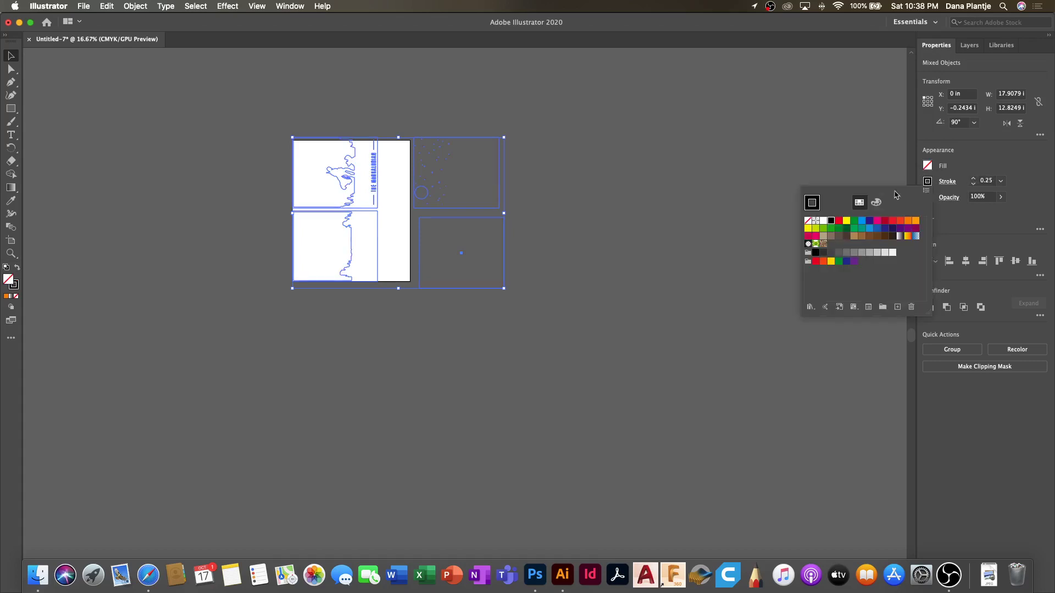
click(839, 221)
click(648, 177)
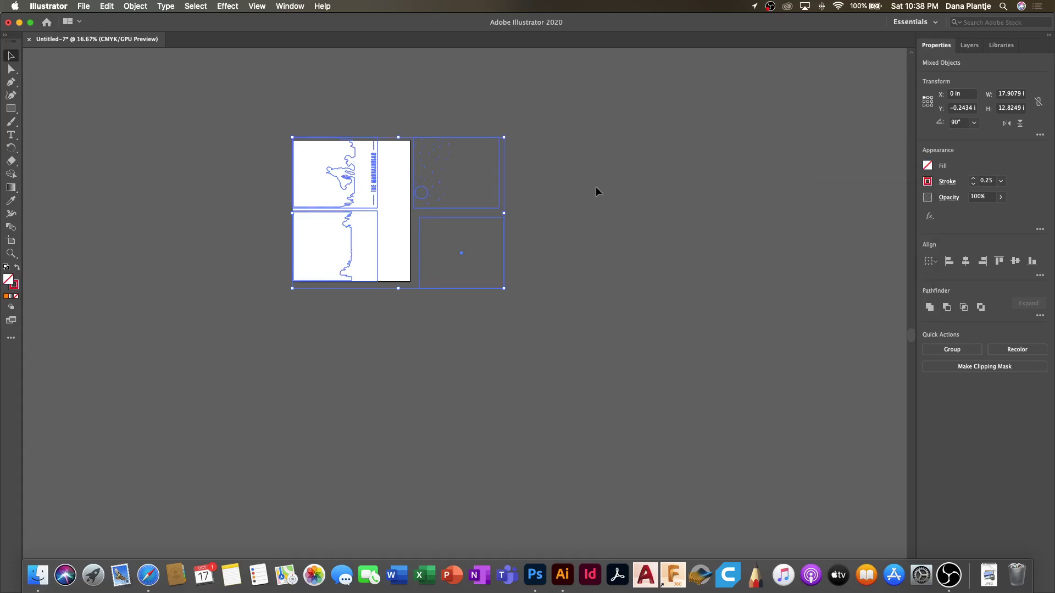
click(583, 194)
Move the plain rectangle's outline flush against the artboard's right edge and deselect it.
drag(423, 231, 411, 231)
click(391, 299)
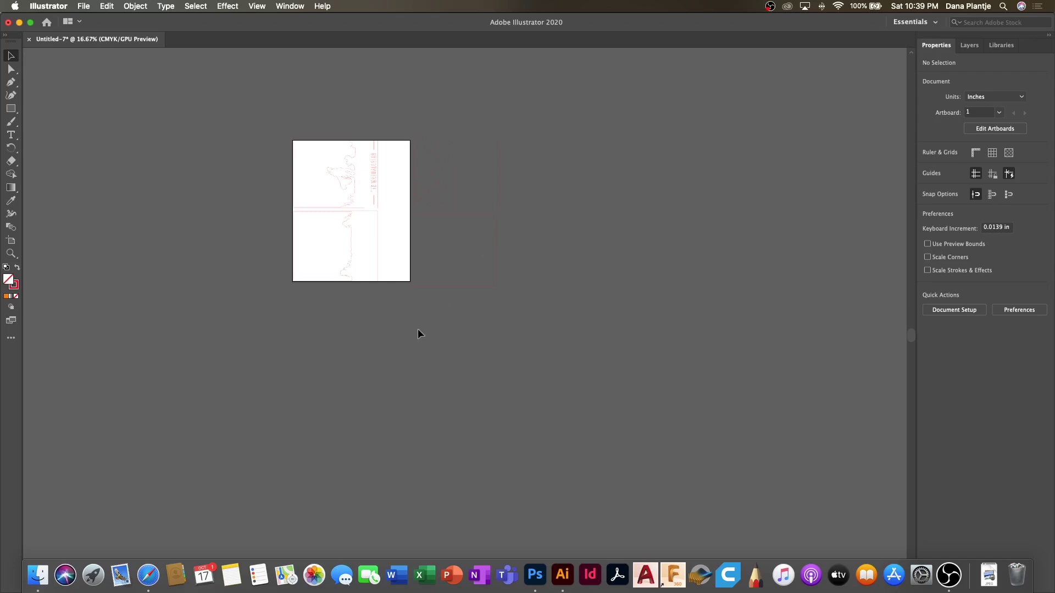
Select all the outlined pieces and increase their stroke weight to 2 pt.
scroll(399, 306, down, 1)
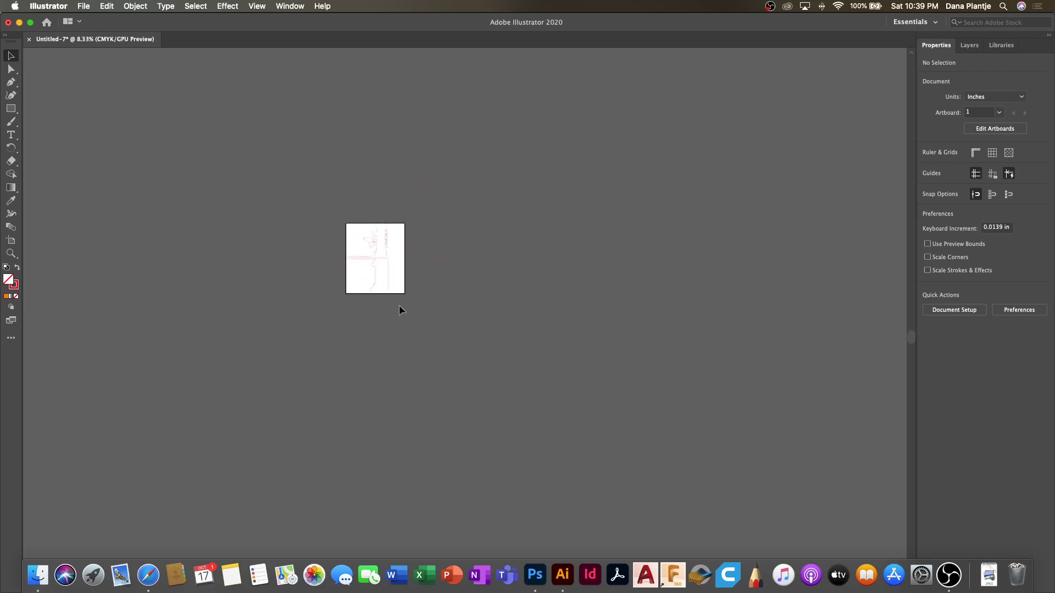
scroll(399, 306, up, 2)
scroll(408, 305, down, 1)
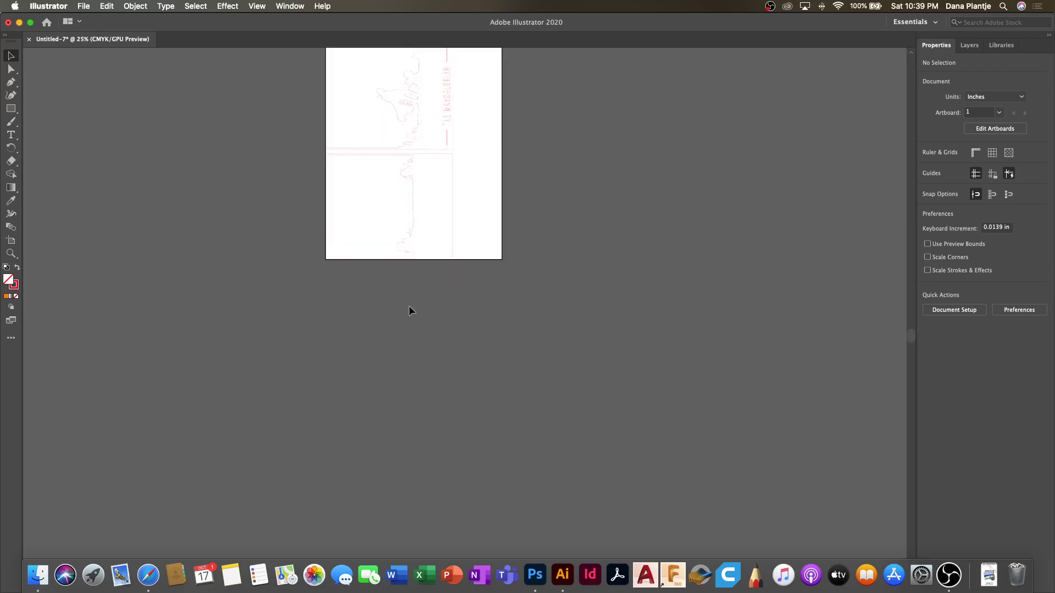
scroll(409, 305, up, 4)
scroll(409, 307, down, 1)
scroll(409, 306, up, 3)
scroll(432, 312, up, 3)
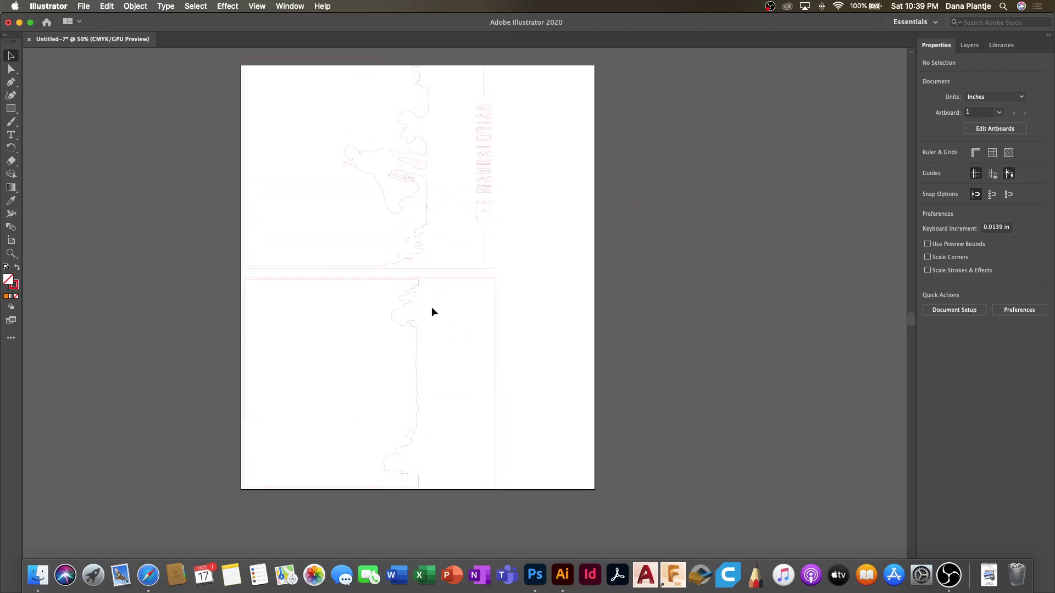
key(super+a)
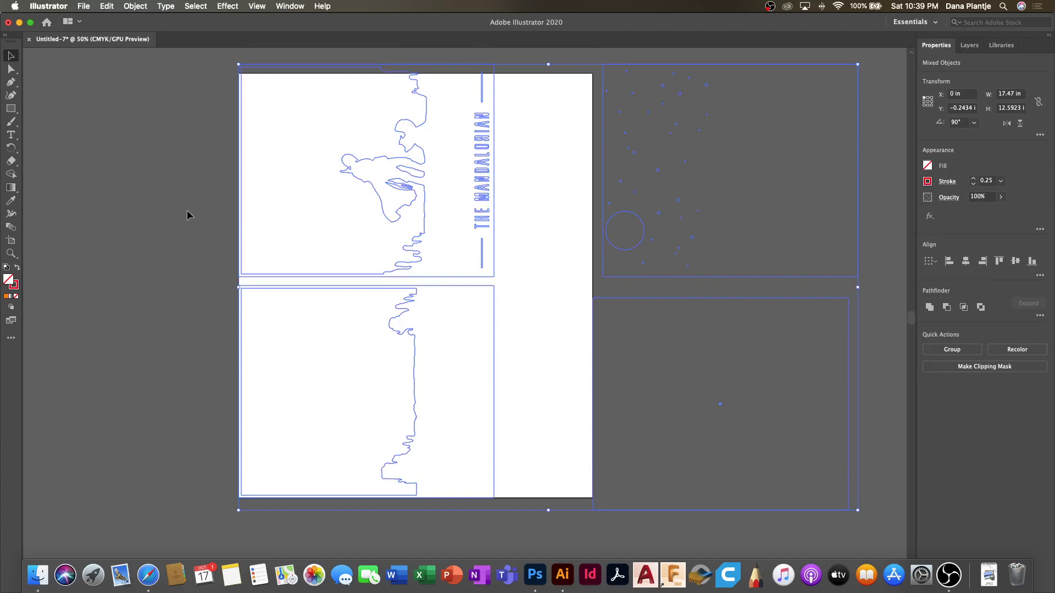
click(974, 180)
click(974, 180)
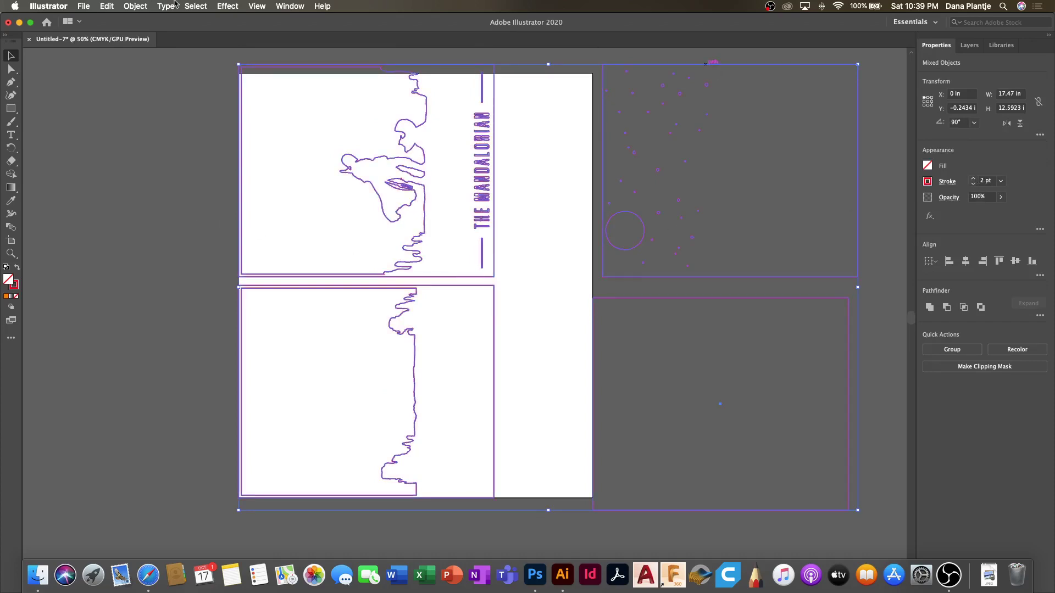
Center-align all the outlined pieces horizontally and vertically so they stack on top of each other.
click(135, 6)
mouse_move(140, 40)
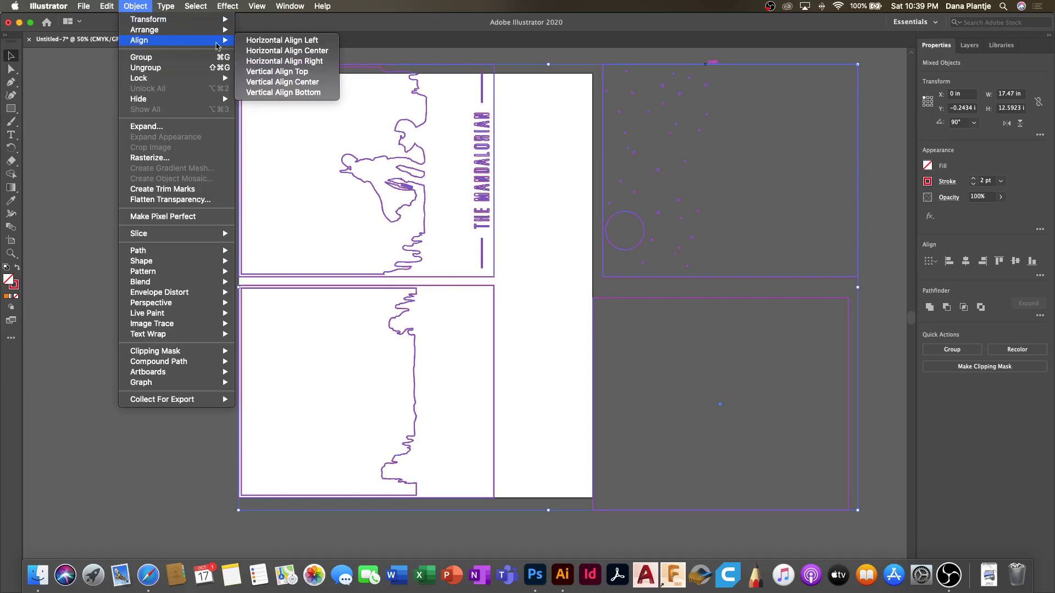
click(280, 51)
click(129, 7)
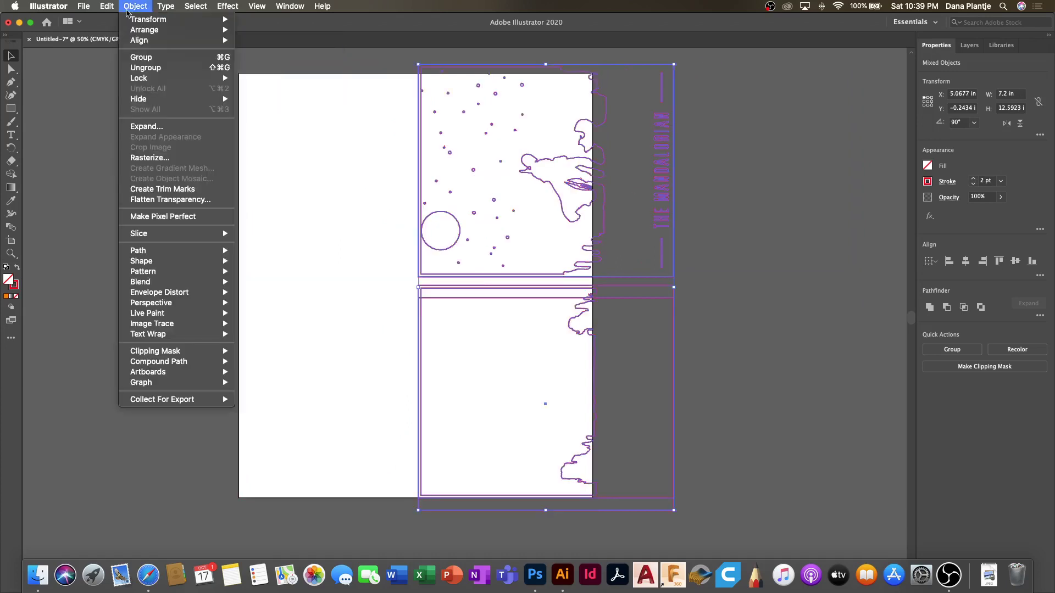
mouse_move(140, 40)
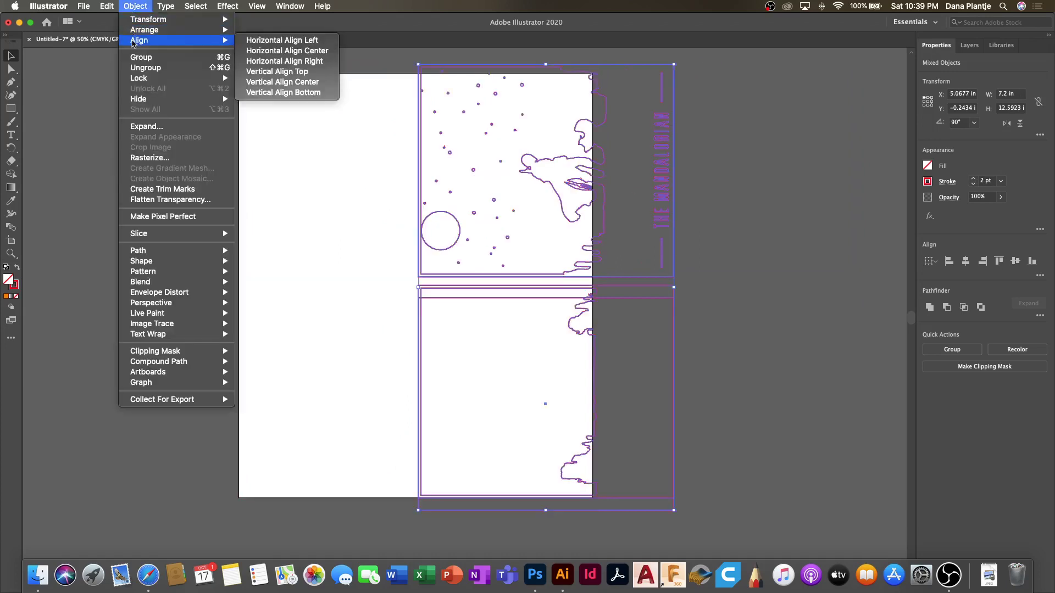
click(278, 83)
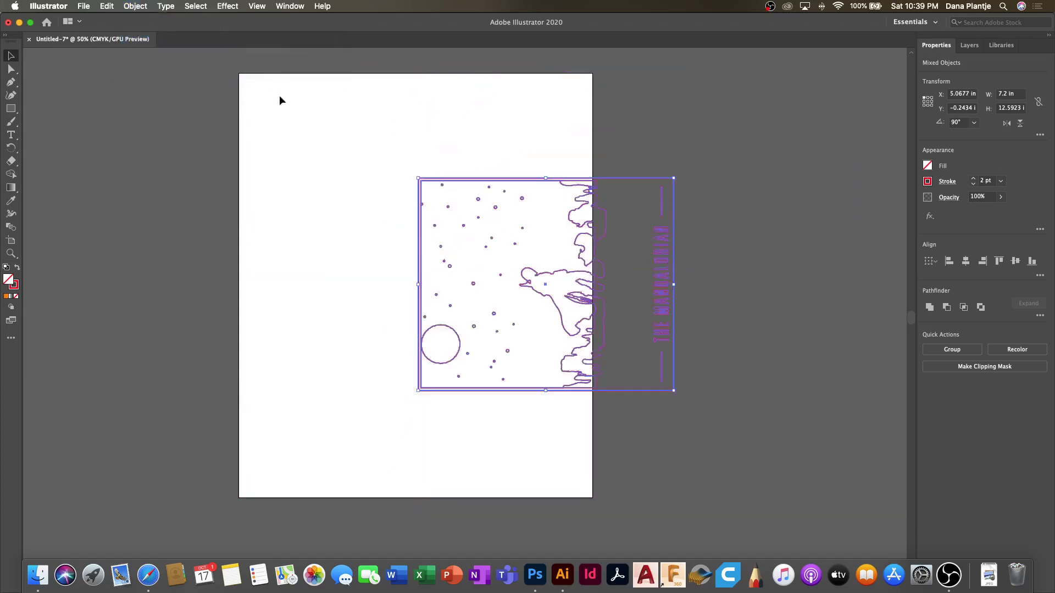
Set the stacked outlines' rotation angle to 0° and move them onto the upper middle of the artboard, then deselect.
click(973, 124)
click(980, 135)
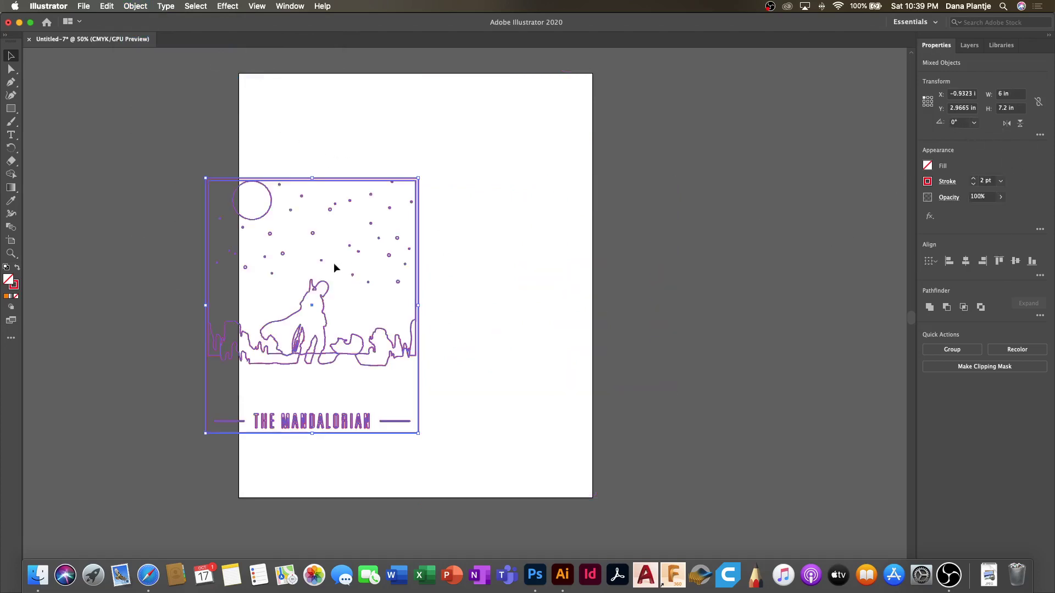
drag(324, 286, 420, 231)
click(572, 309)
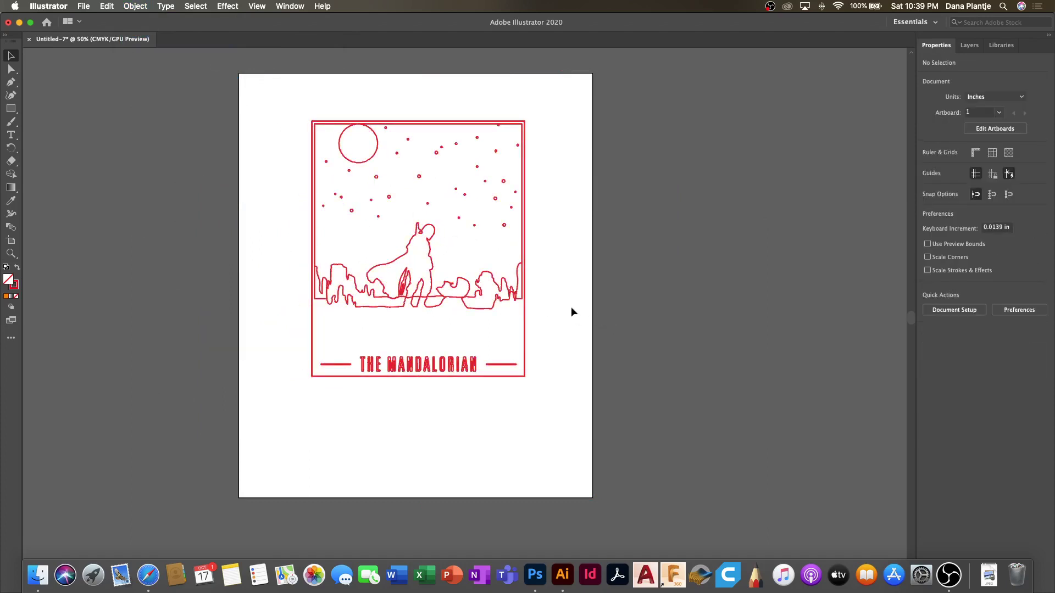